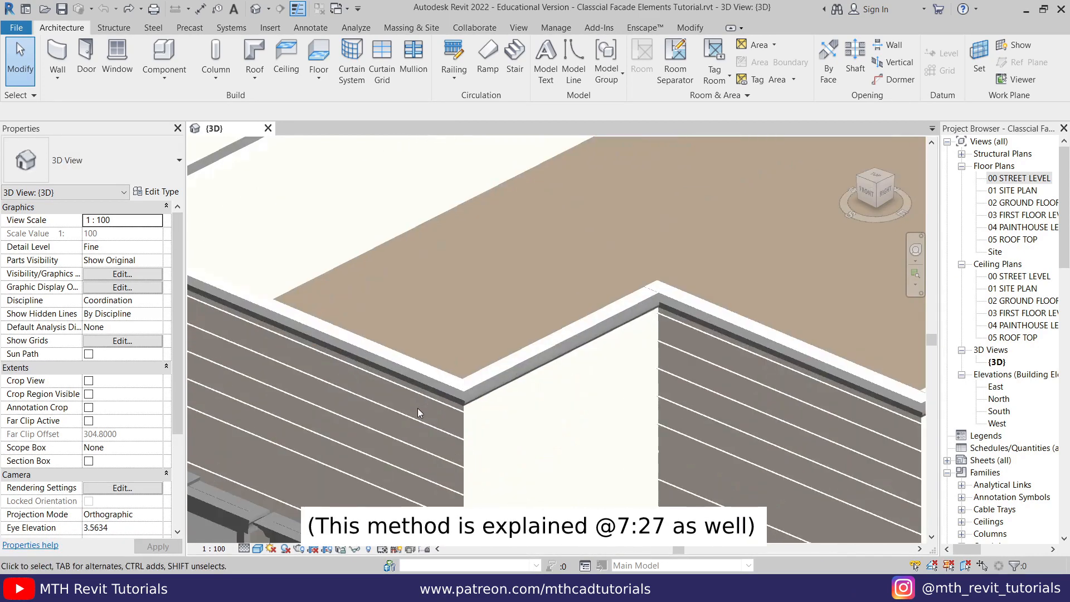
- Examine the parapet cornice at the roof corners and the available wall sweep and reveal commands
middle_click_drag(388, 419, 582, 445)
scroll(276, 335, "up", 3)
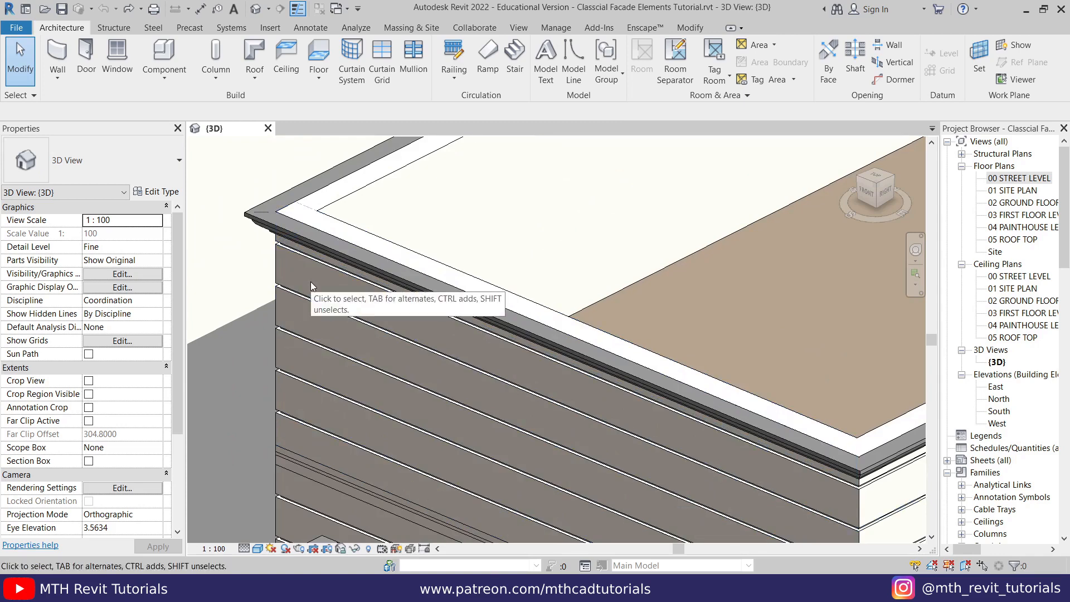
scroll(310, 282, "down", 3)
middle_click_drag(577, 358, 491, 393)
middle_click_drag(217, 292, 398, 344)
scroll(398, 344, "up", 1)
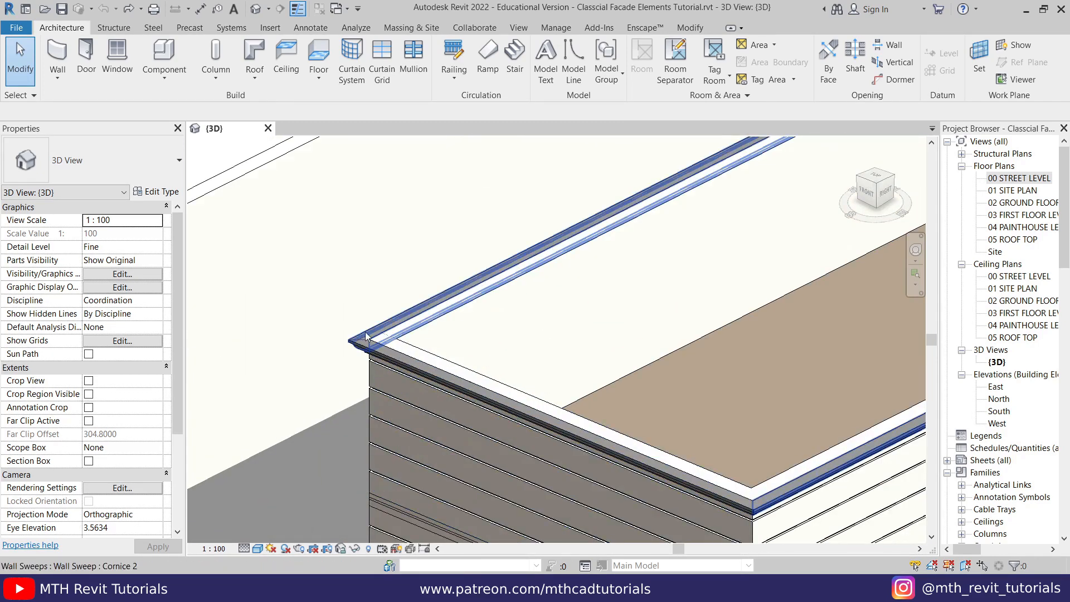
left_click(58, 79)
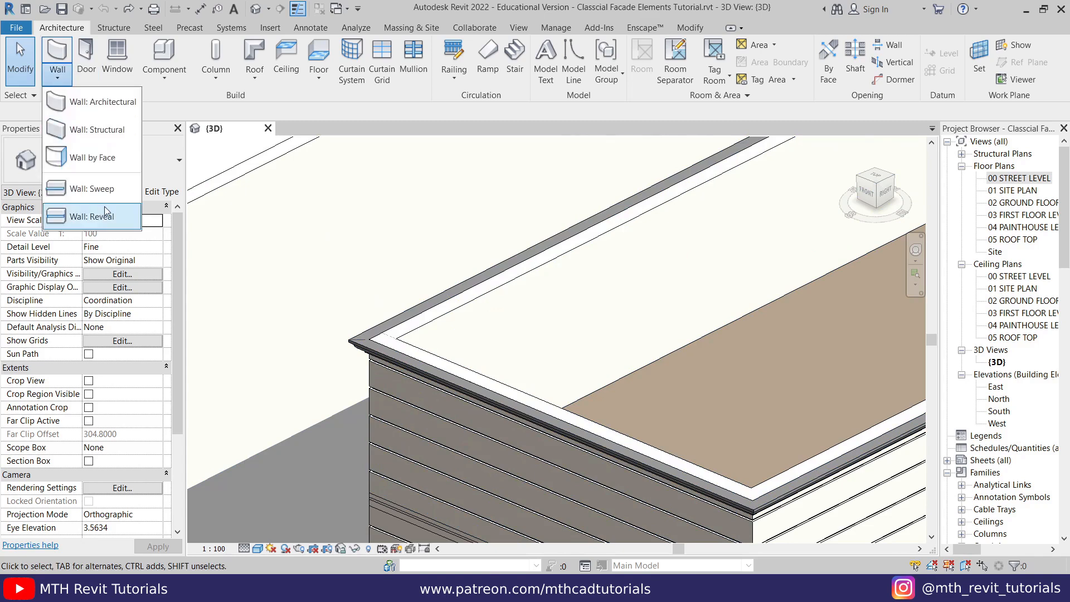
left_click(331, 299)
scroll(330, 351, "down", 3)
middle_click_drag(432, 378, 377, 373)
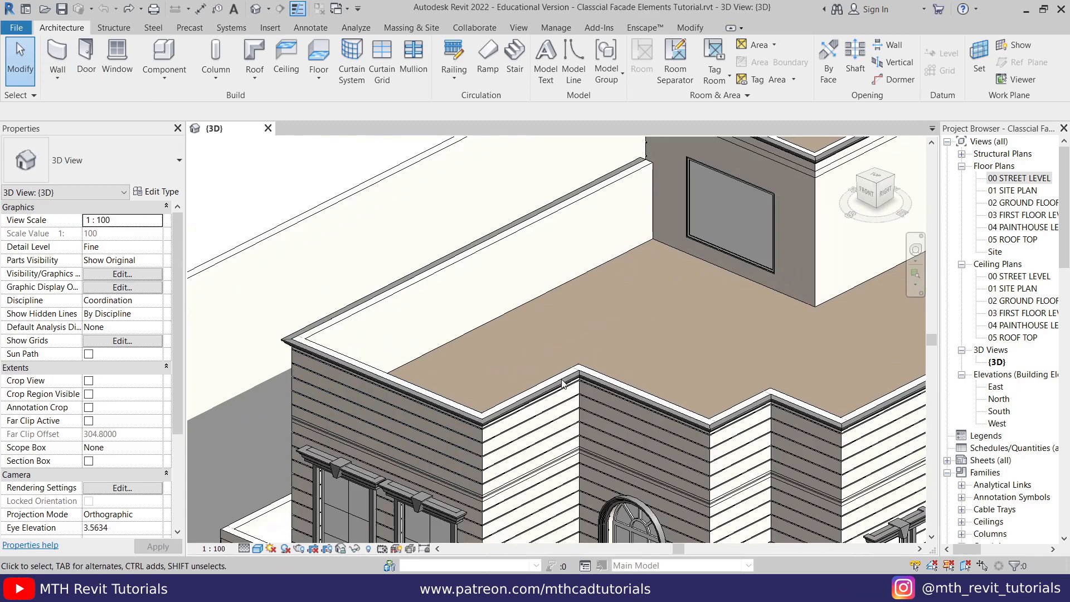
- Examine the wall grooves, the window trims and the entrance door surround on the facade
middle_click_drag(433, 418, 385, 340)
scroll(386, 341, "down", 1)
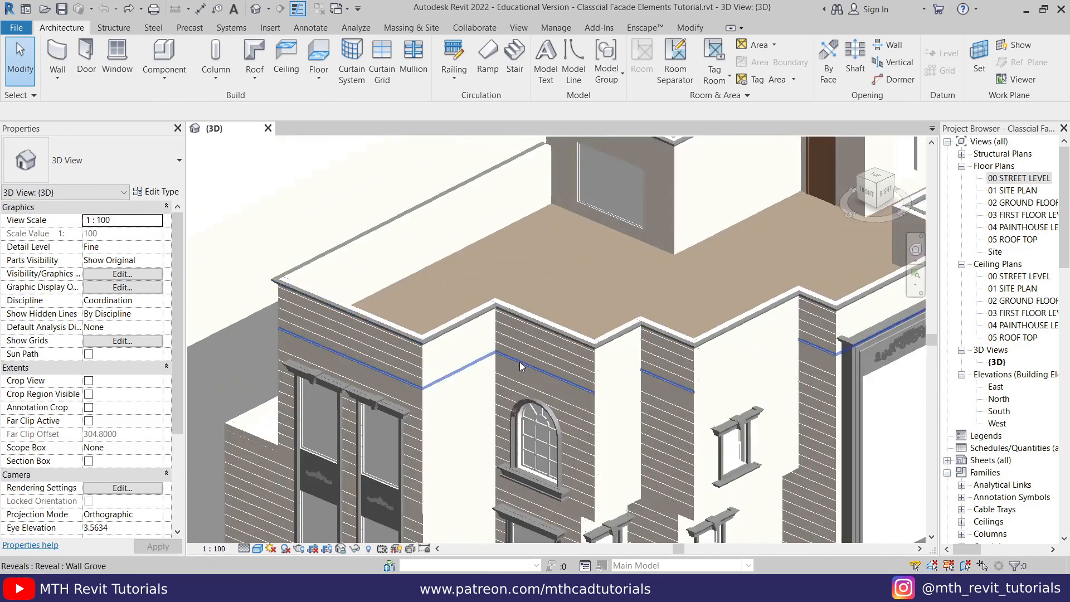
middle_click_drag(522, 366, 426, 272)
scroll(419, 347, "up", 2)
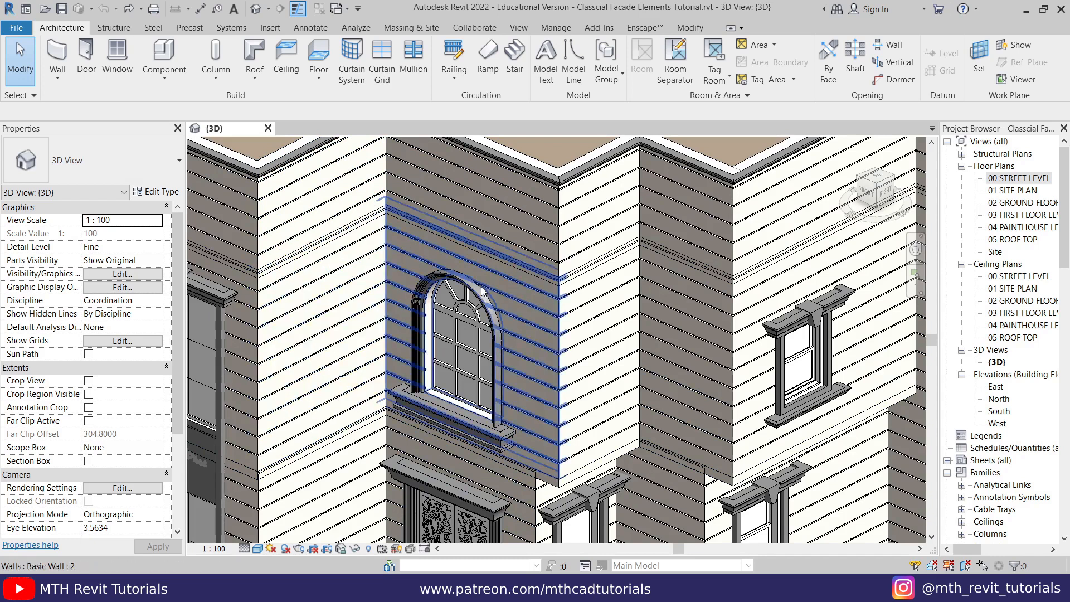
middle_click_drag(353, 401, 354, 380)
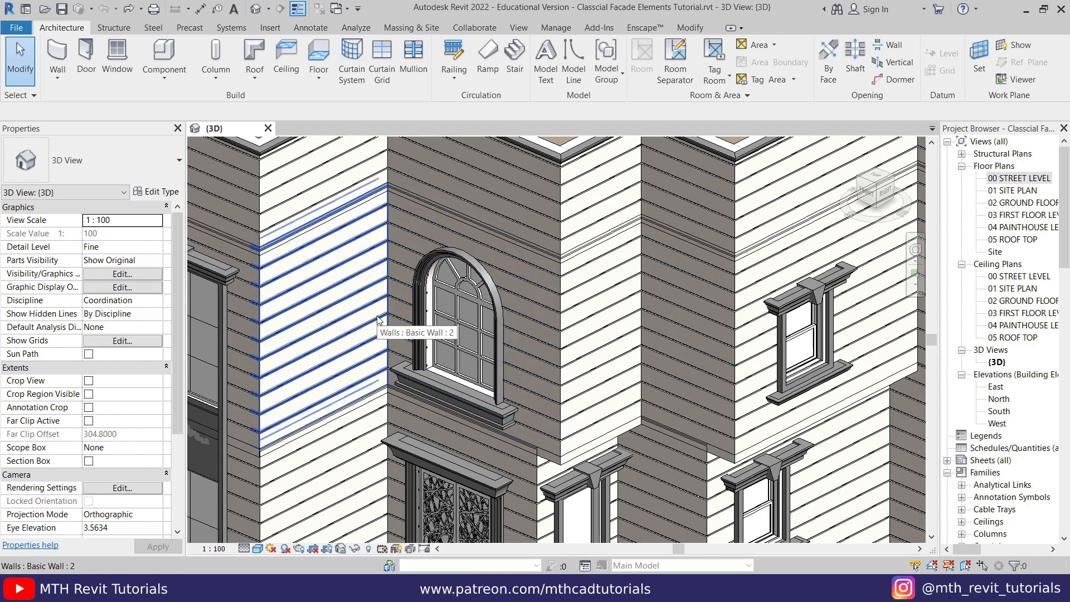
middle_click_drag(426, 327, 439, 249)
scroll(440, 249, "down", 1)
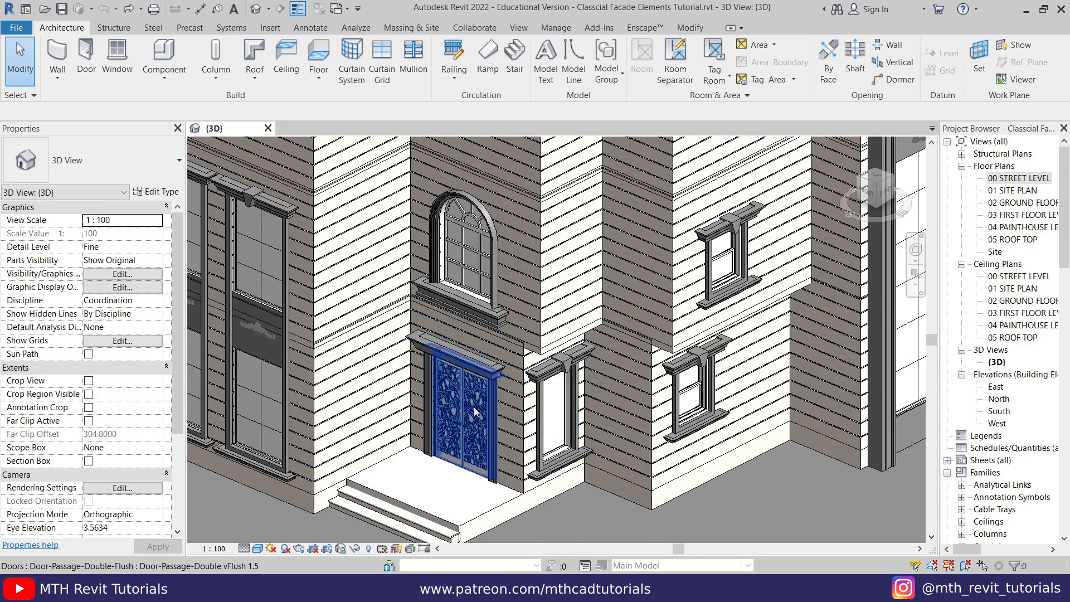
- Load the Classic_Doric_Column family into the project
left_click(270, 29)
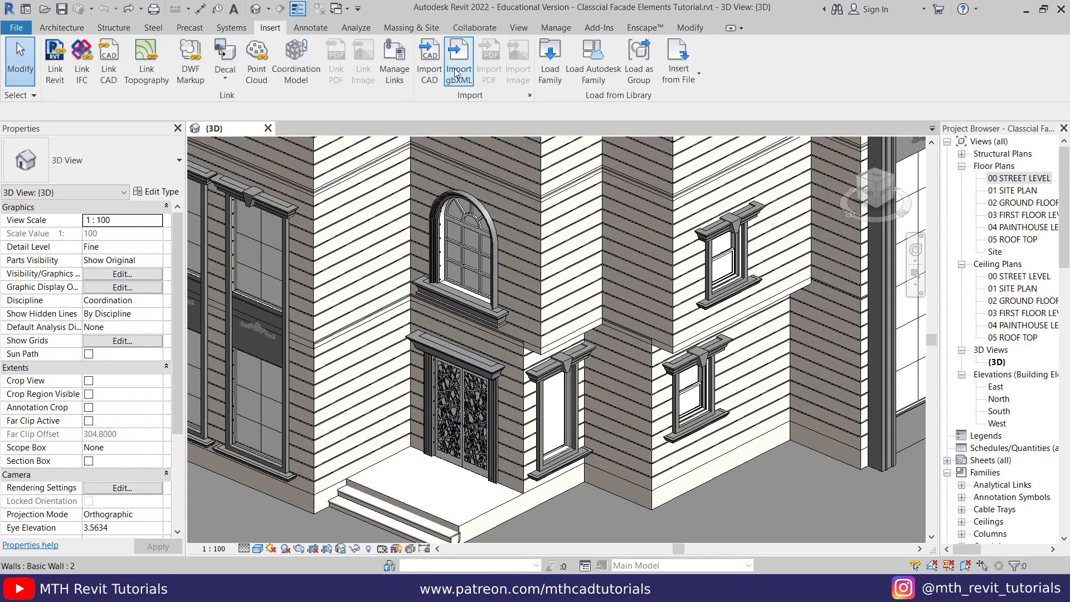
left_click(550, 75)
left_click(159, 127)
left_click(837, 526)
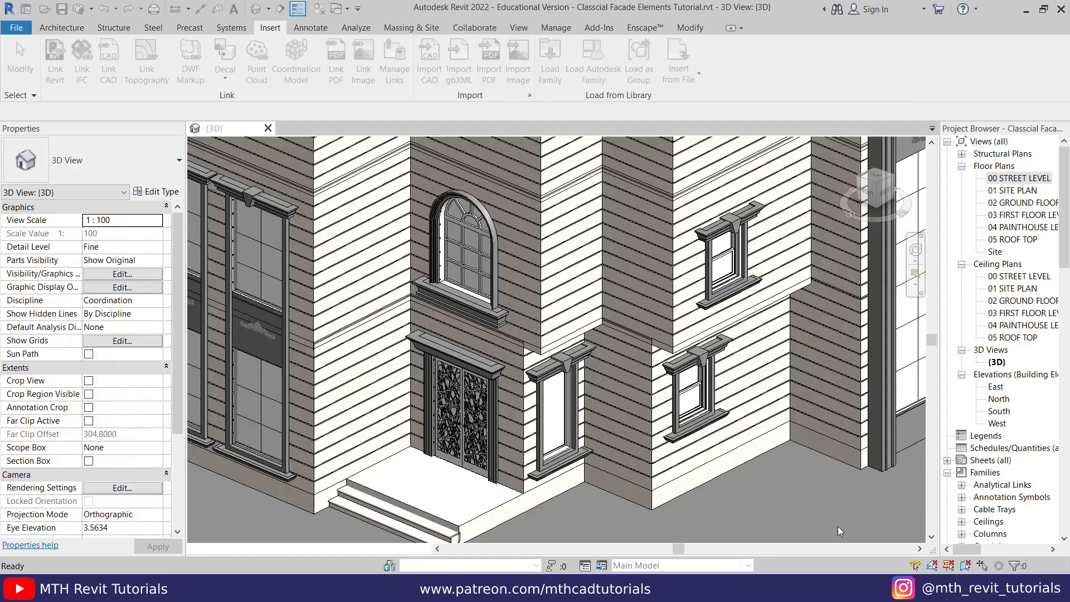
- Open the 02 GROUND FLOOR LEVEL plan and hide the dimensions category in the view around the entrance
double_click(1020, 204)
scroll(481, 336, "up", 5)
left_click(416, 366)
right_click(416, 366)
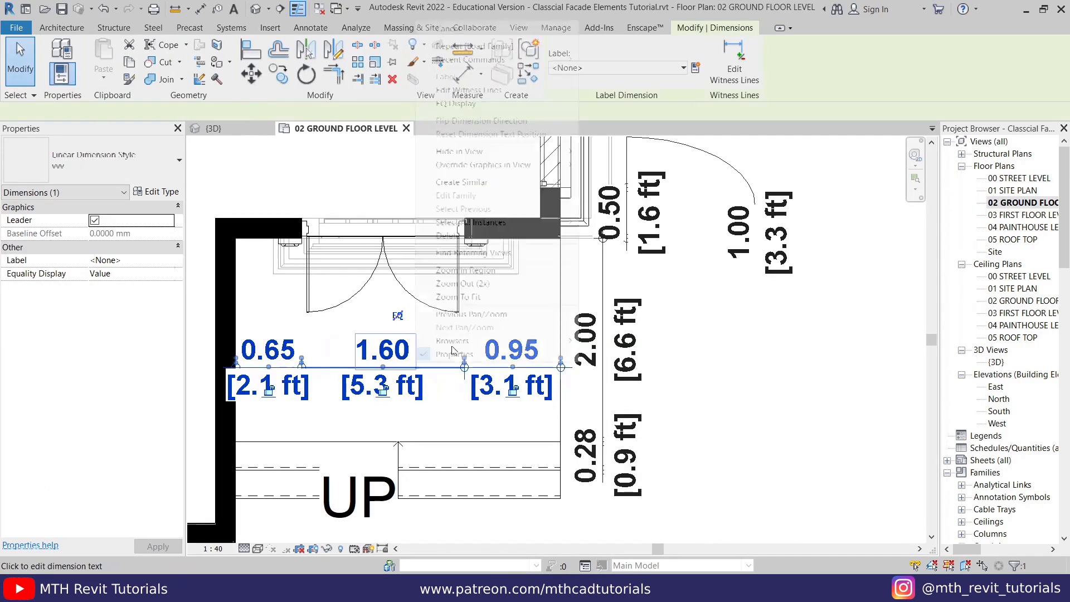
mouse_move(544, 151)
left_click(631, 167)
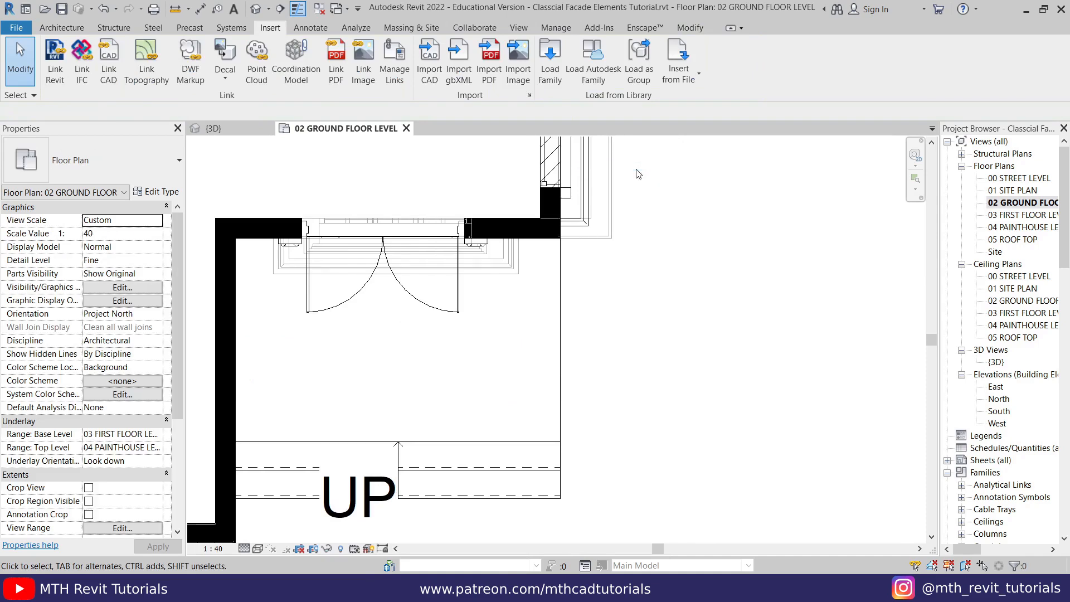
- Place two Classic_Doric_Column architectural columns at the front of the entrance landing, 0.30 and 2.90 from the side wall
left_click(44, 28)
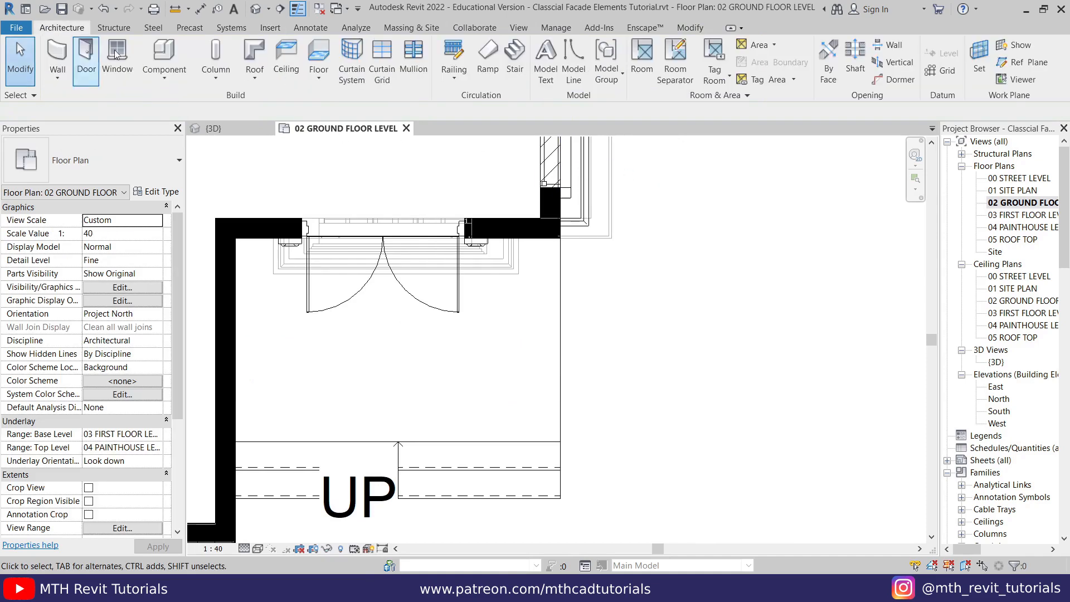
left_click(219, 80)
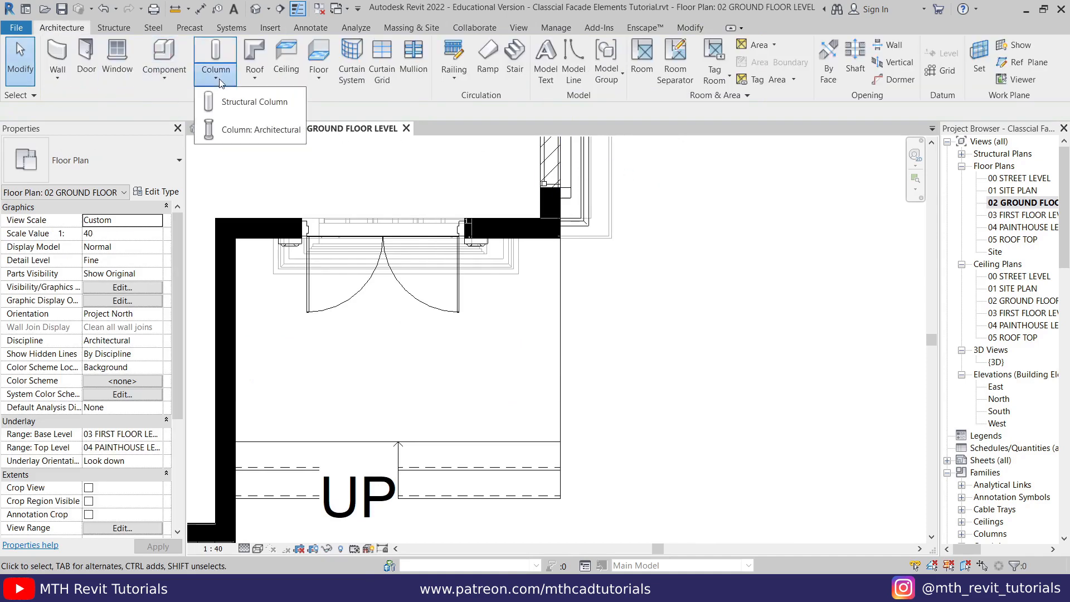
left_click(262, 132)
middle_click_drag(294, 352, 306, 281)
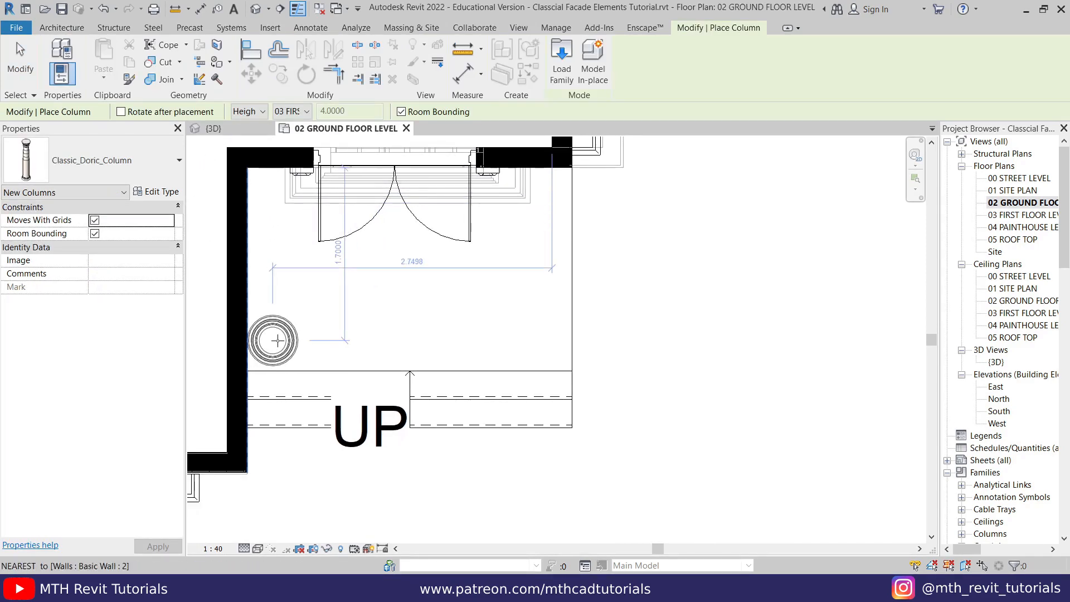
scroll(277, 340, "up", 1)
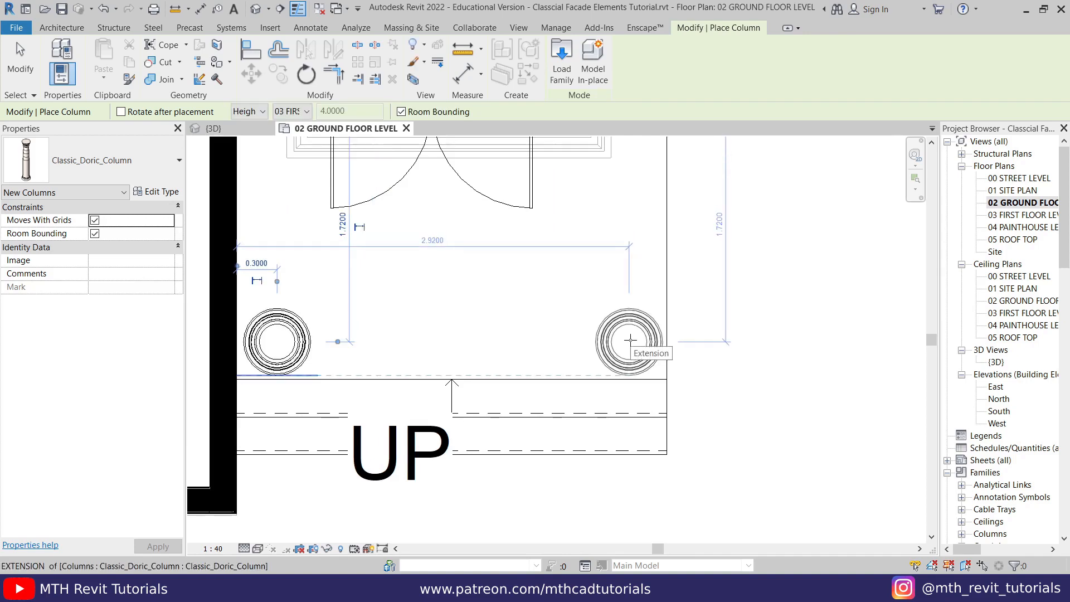
left_click(629, 340)
right_click(765, 279)
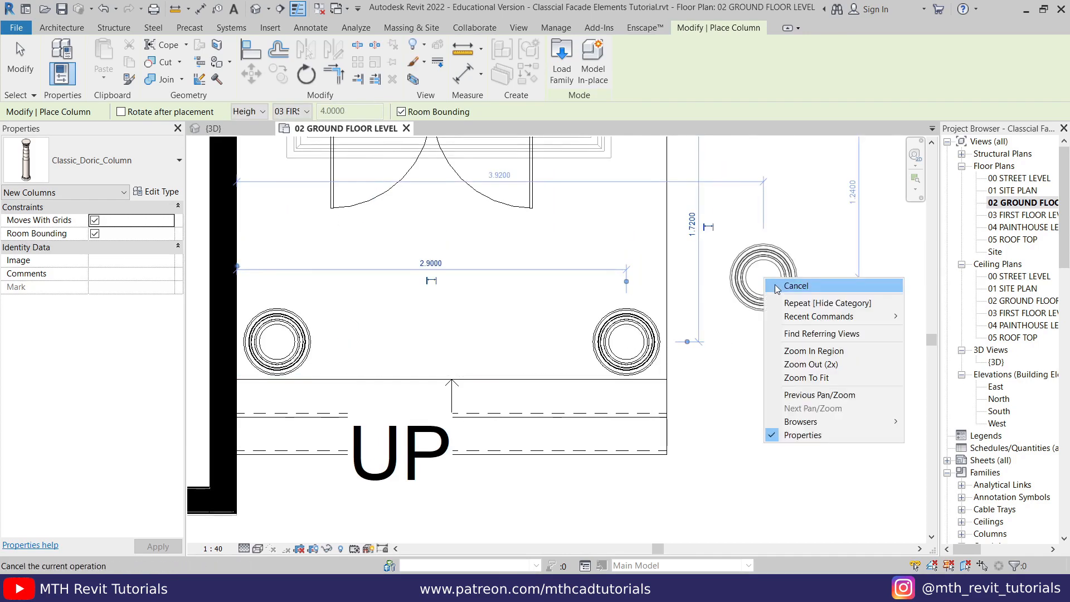
left_click(776, 286)
scroll(435, 312, "down", 2)
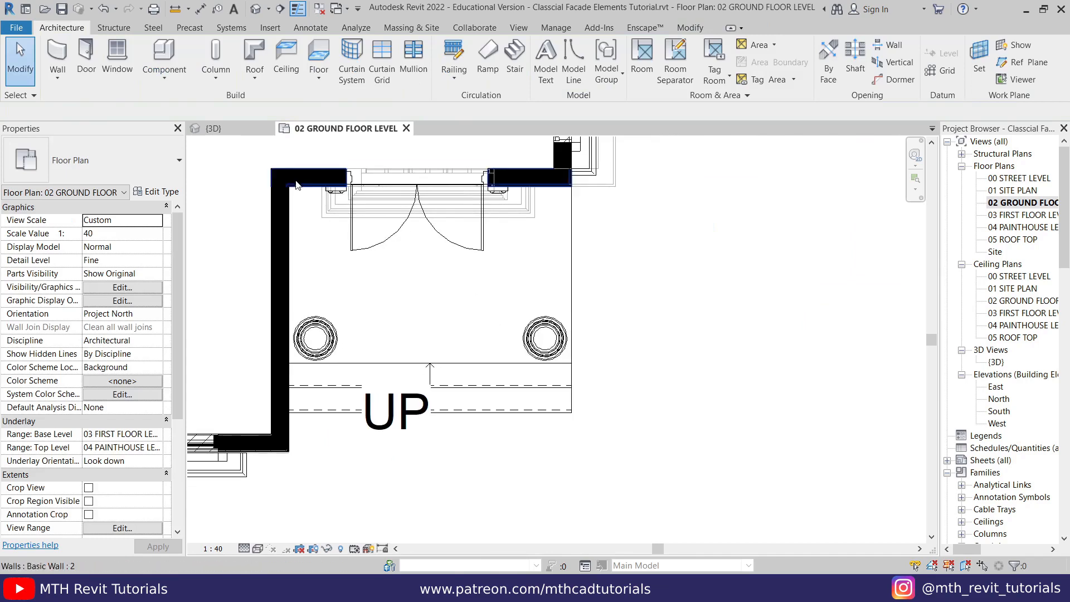
- In the 3D view, set the base level of both entrance columns to 00 STREET LEVEL
left_click(217, 128)
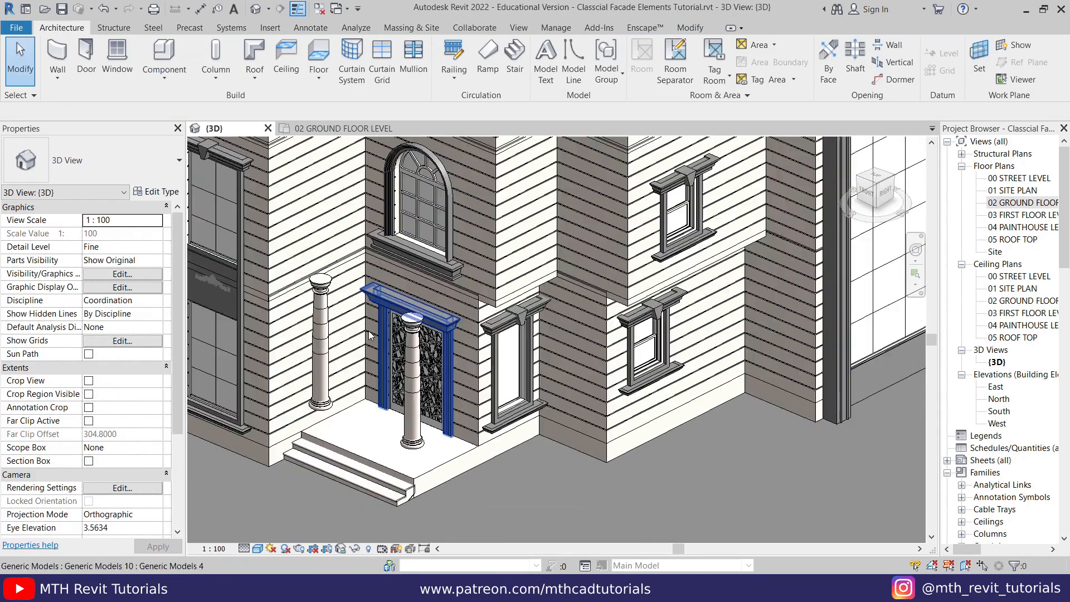
scroll(351, 349, "up", 3)
left_click(312, 268)
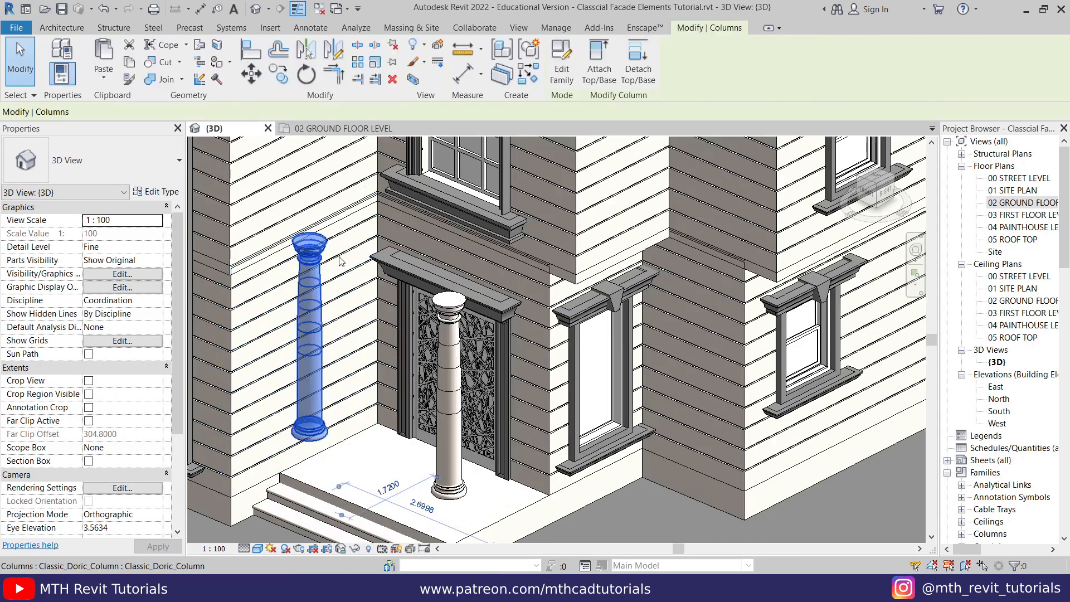
left_click(455, 303, "ctrl")
left_click(125, 220)
left_click(168, 220)
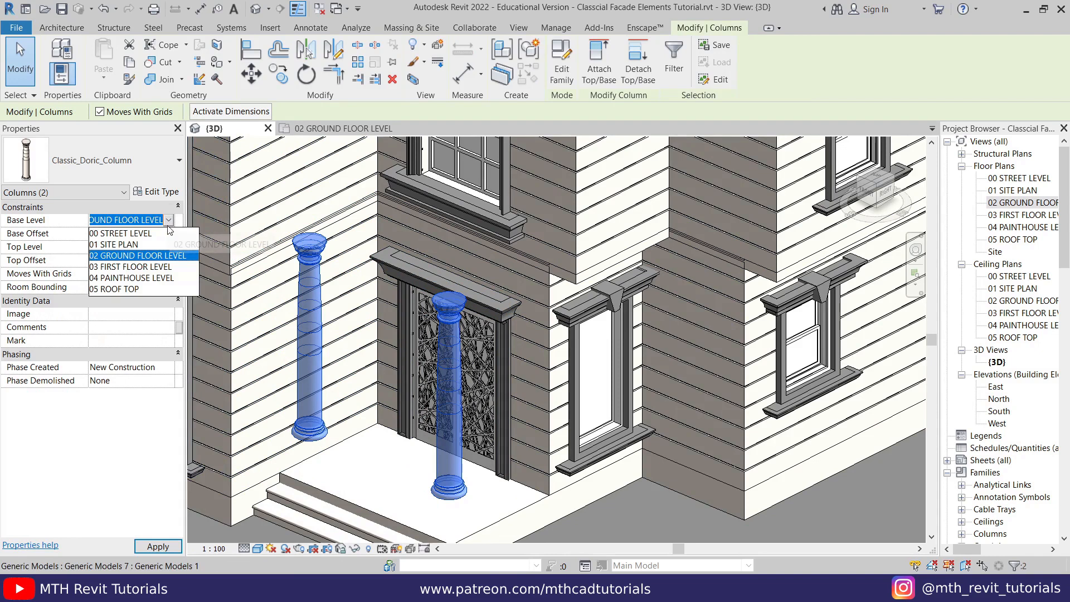
left_click(123, 233)
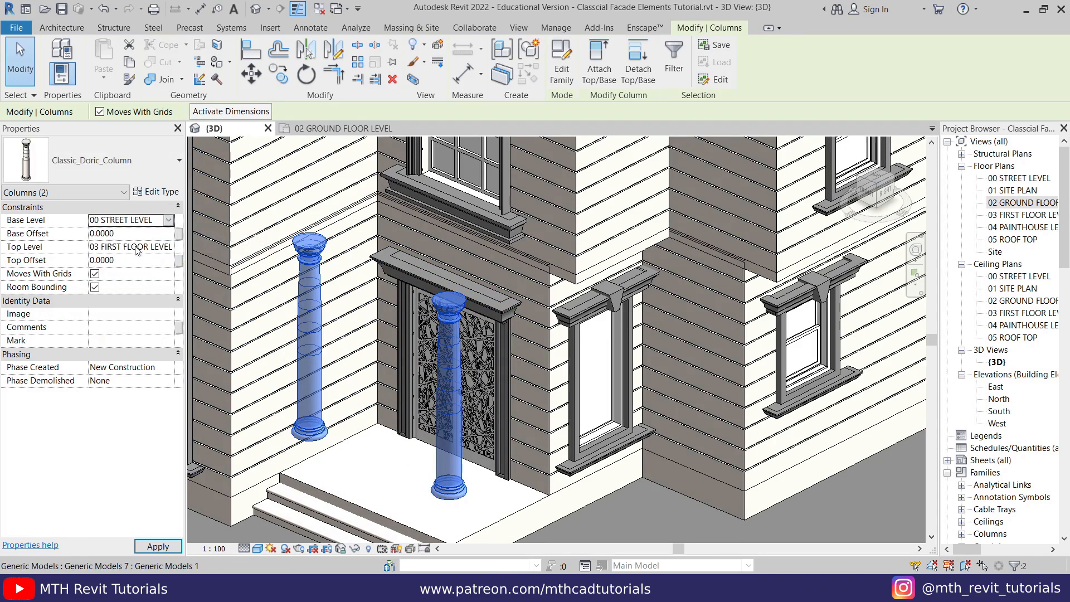
- Set both entrance columns' top level to 04 PAINTHOUSE LEVEL with a top offset of -2
middle_click_drag(279, 258, 269, 306)
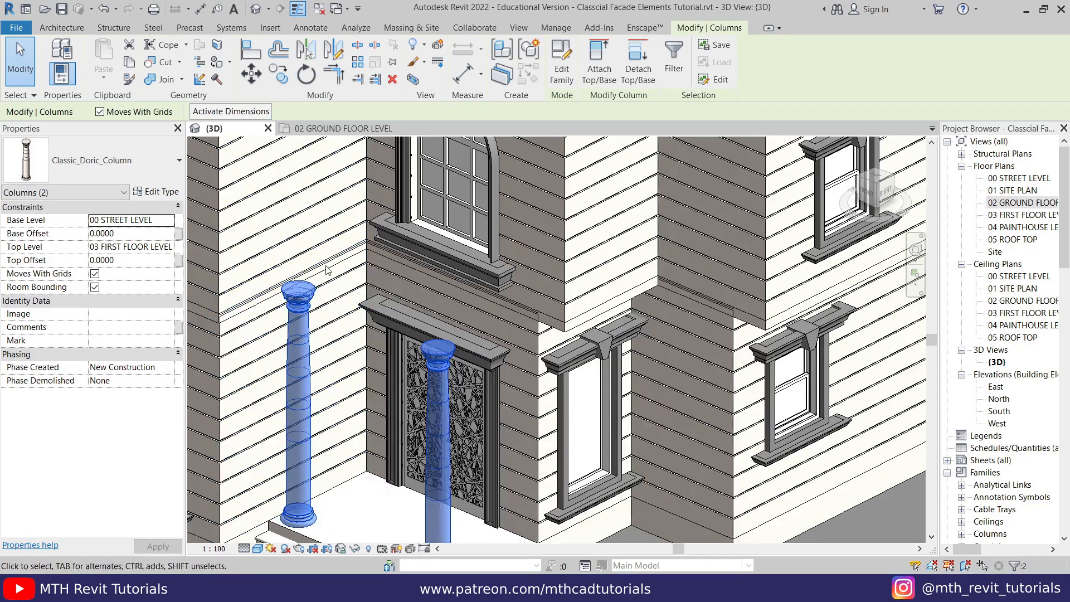
middle_click_drag(326, 266, 308, 208)
scroll(419, 271, "up", 2)
scroll(385, 267, "down", 2)
middle_click_drag(385, 268, 407, 427)
left_click(44, 251)
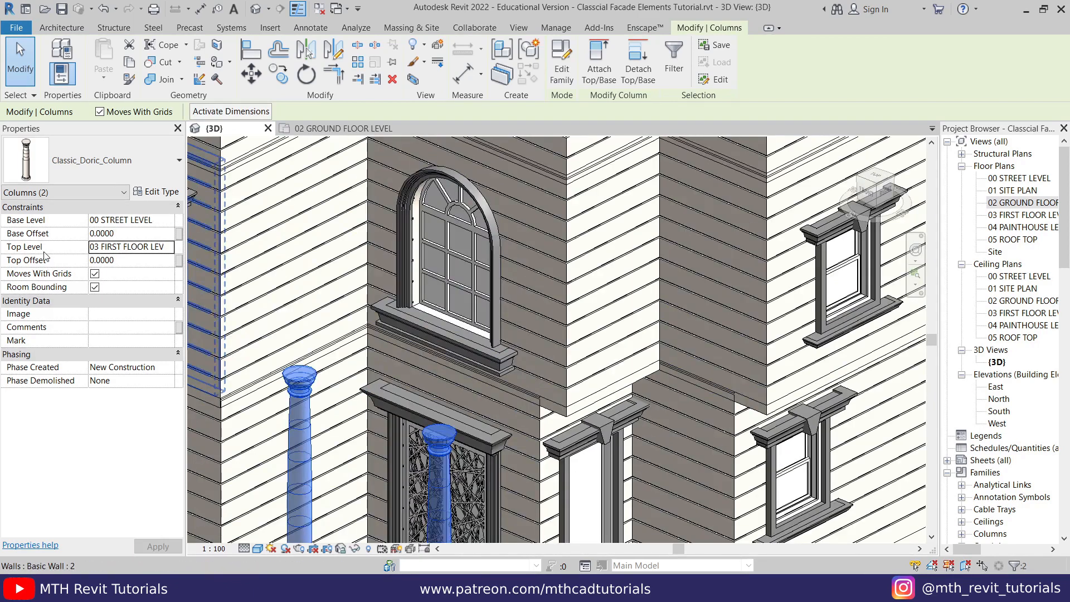
left_click(169, 248)
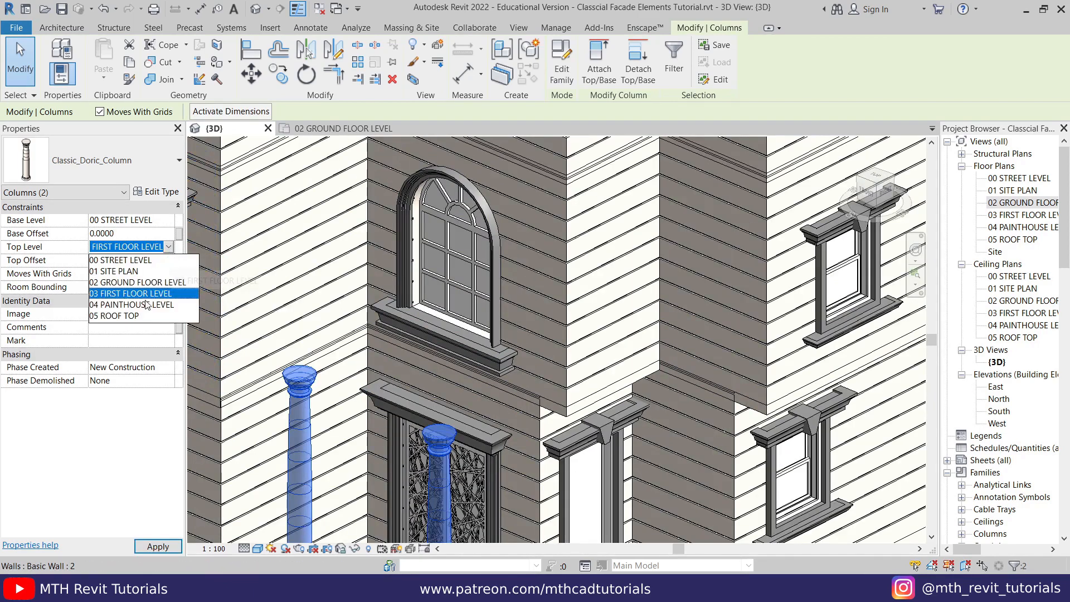
left_click(127, 306)
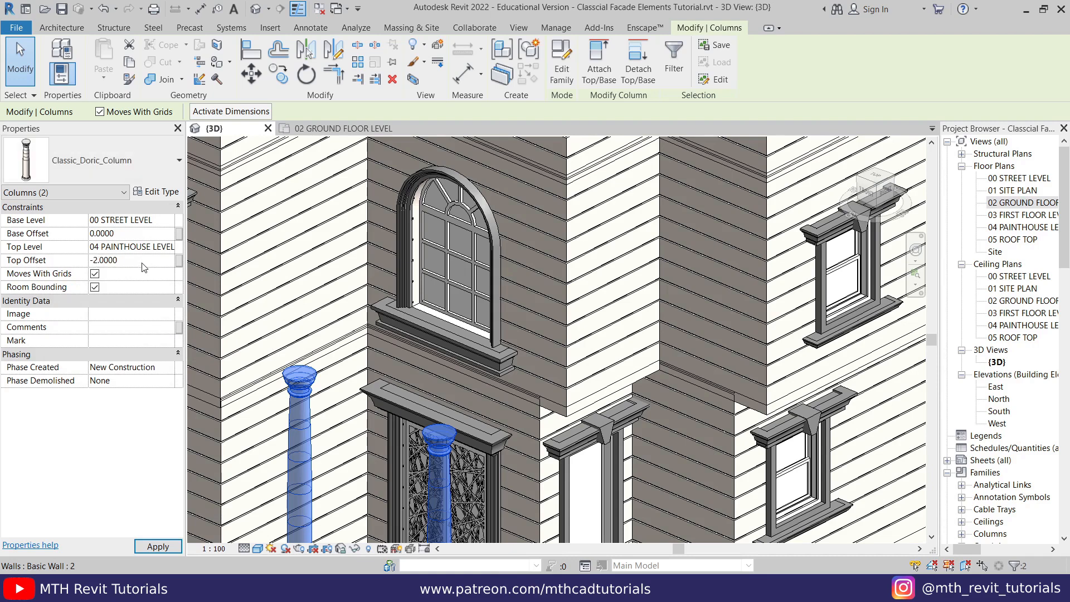
key("Escape")
- Examine the height of the entrance columns against the arched window, the facade and the roof terrace
middle_click_drag(406, 407, 483, 365, "shift")
scroll(363, 379, "down", 4)
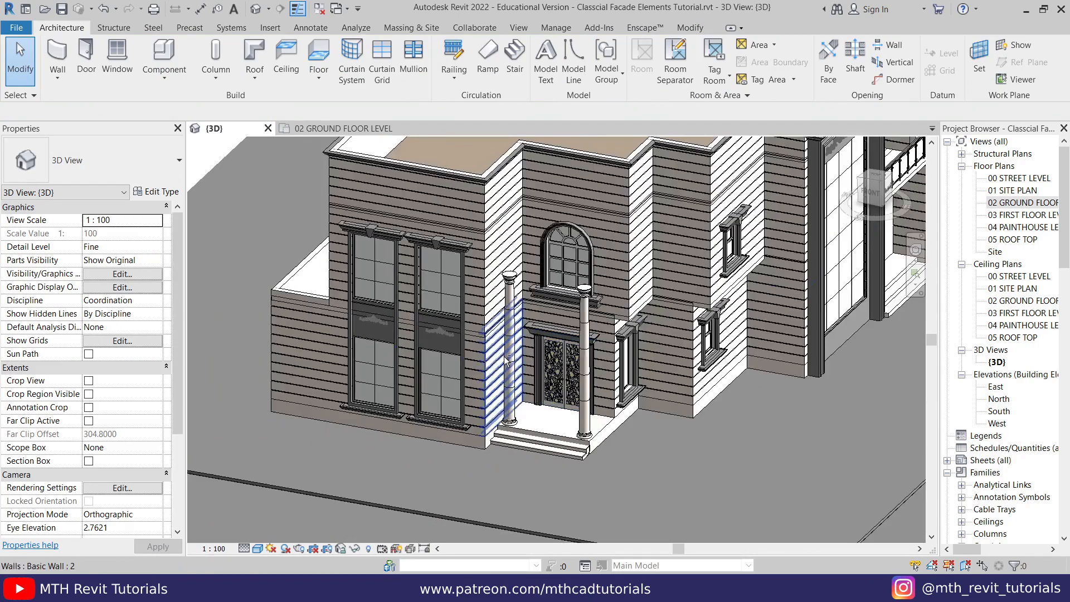
middle_click_drag(597, 315, 494, 366)
scroll(495, 363, "up", 1)
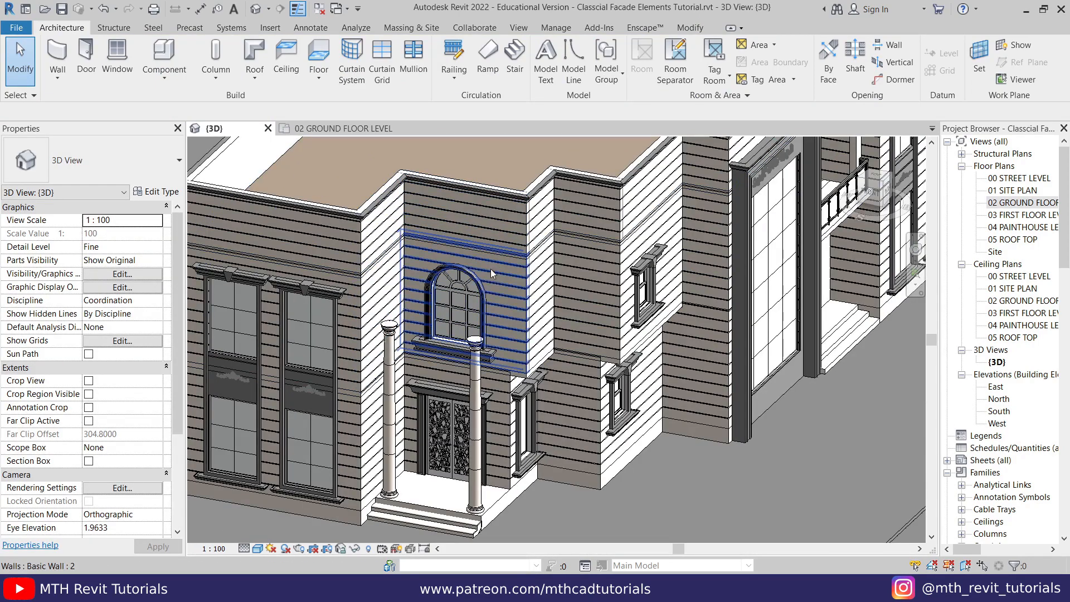
middle_click_drag(509, 293, 420, 356)
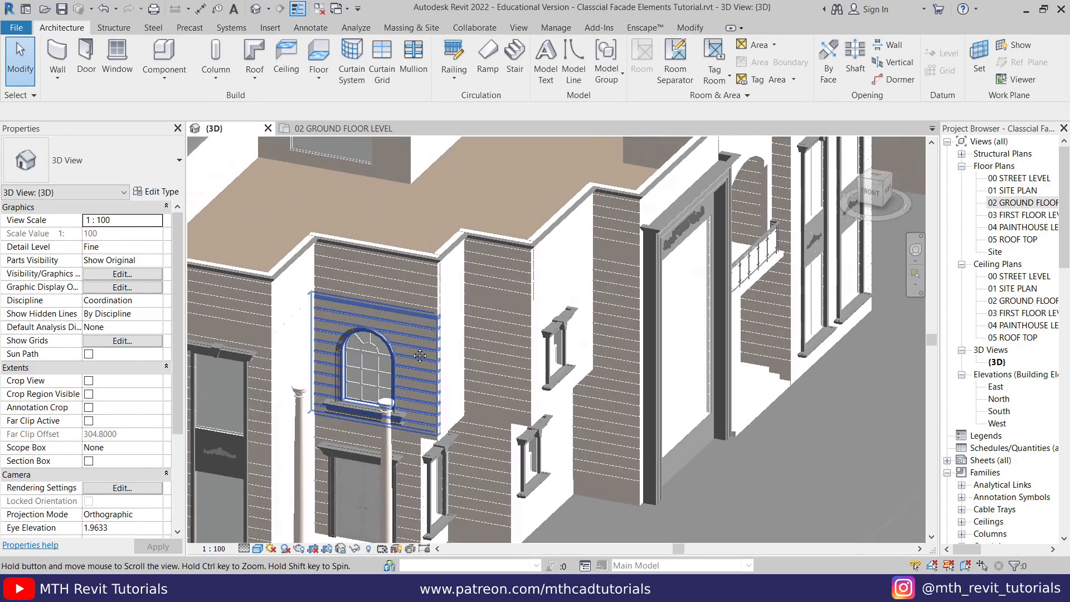
scroll(331, 331, "up", 1)
scroll(380, 309, "down", 2)
middle_click_drag(380, 310, 279, 215, "shift")
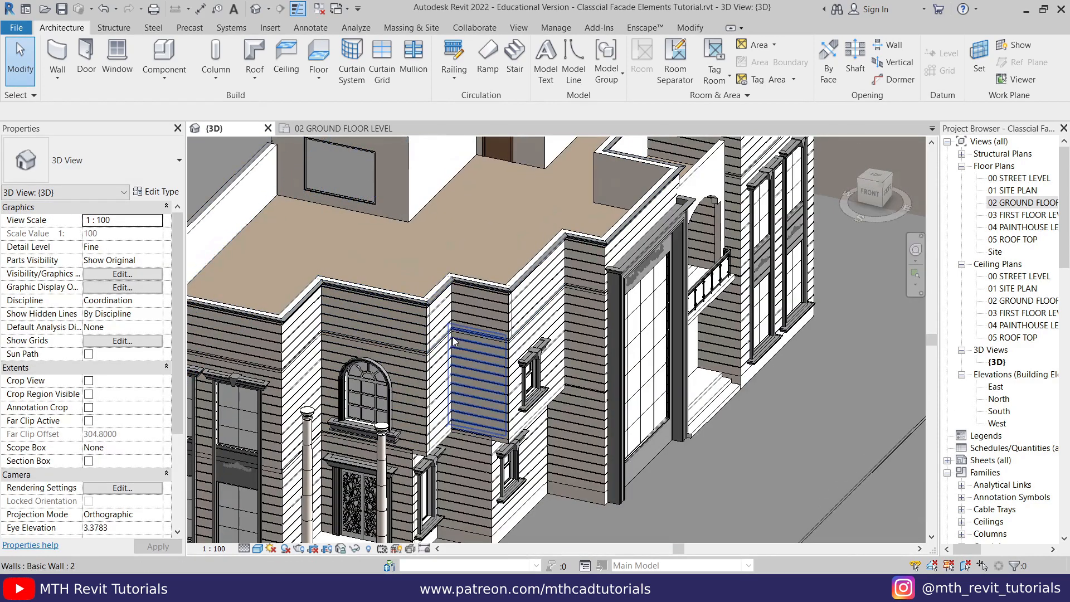
- Filter a selection at the roof edge to keep only the 04 PAINTHOUSE LEVEL floor, and open its boundary for editing
left_click_drag(448, 260, 416, 357)
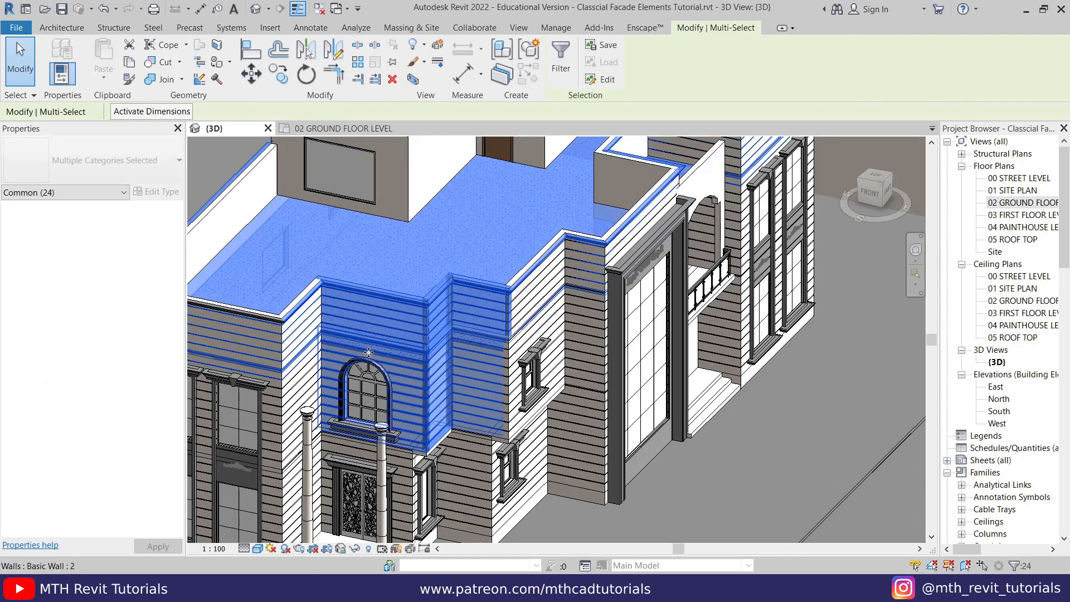
left_click(560, 73)
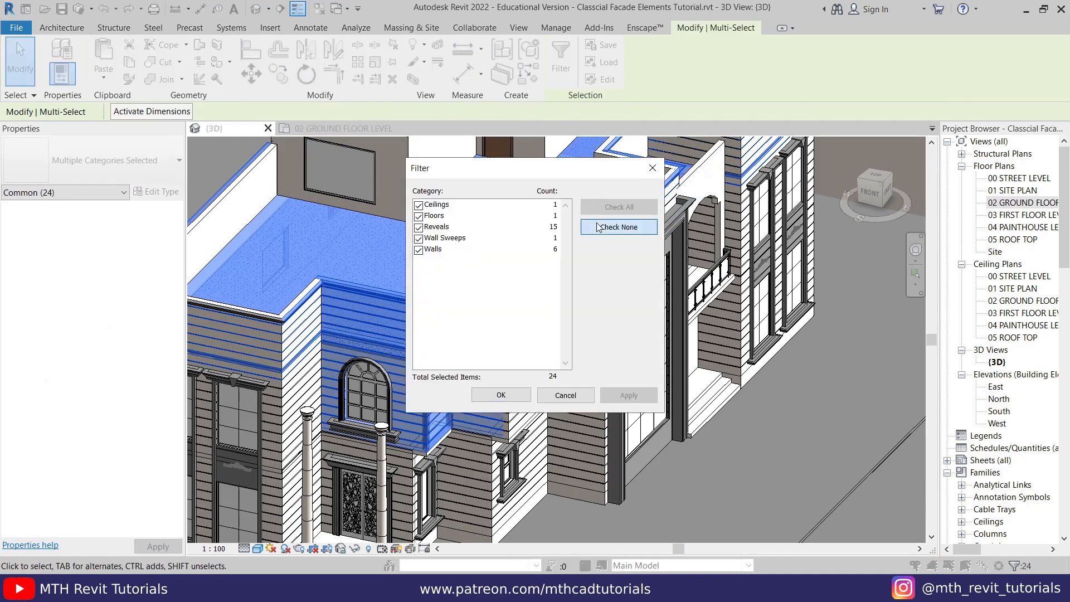
left_click(597, 227)
left_click(419, 219)
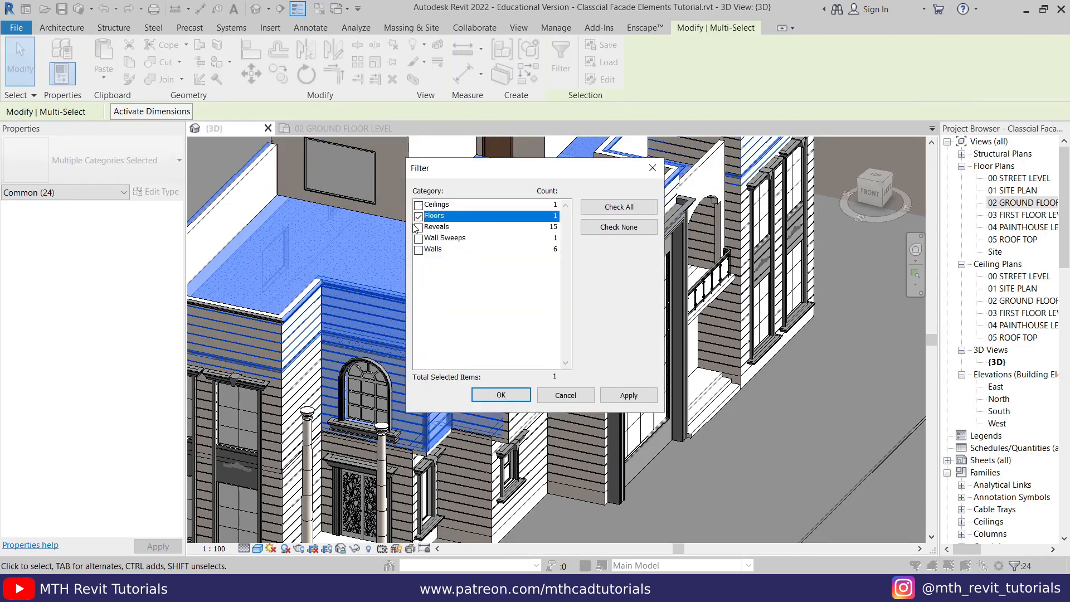
left_click(508, 400)
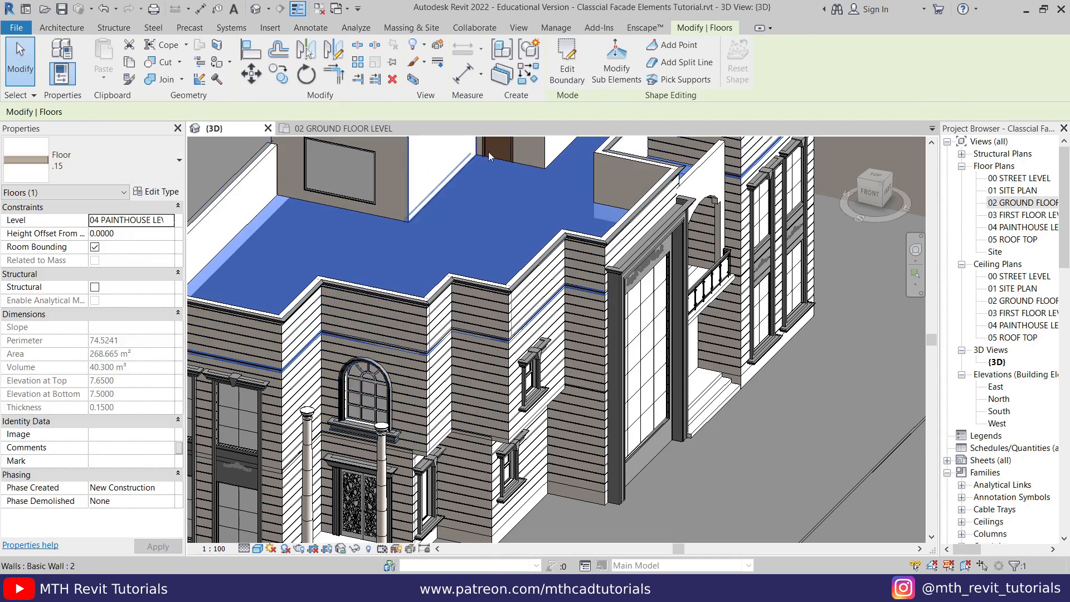
left_click(567, 69)
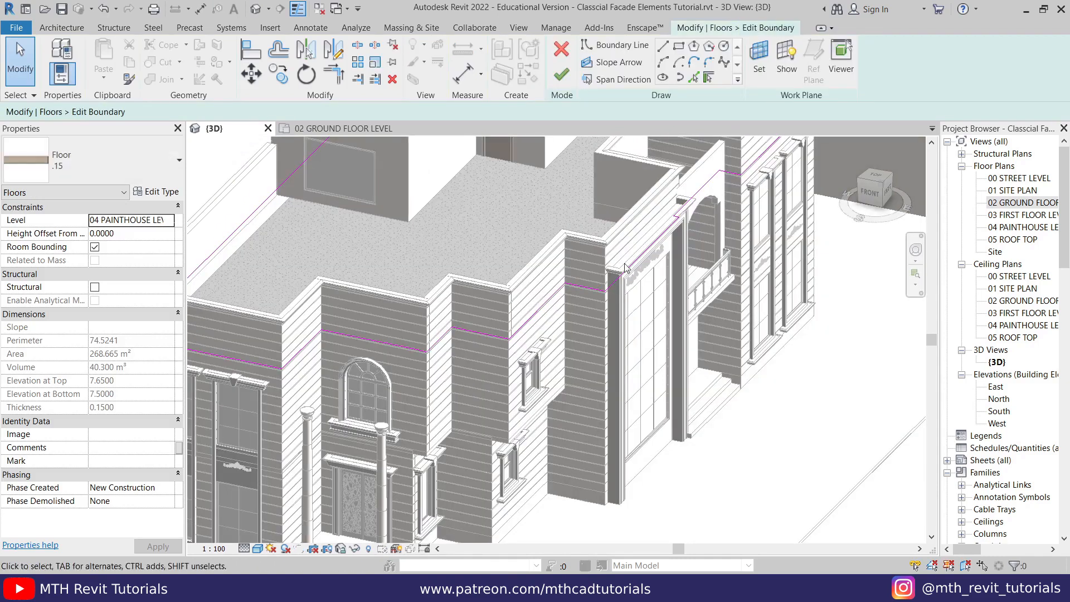
- In the 02 GROUND FLOOR LEVEL plan, move the floor's boundary line at the entrance wall 2 m out to the porch's front edge
double_click(1022, 203)
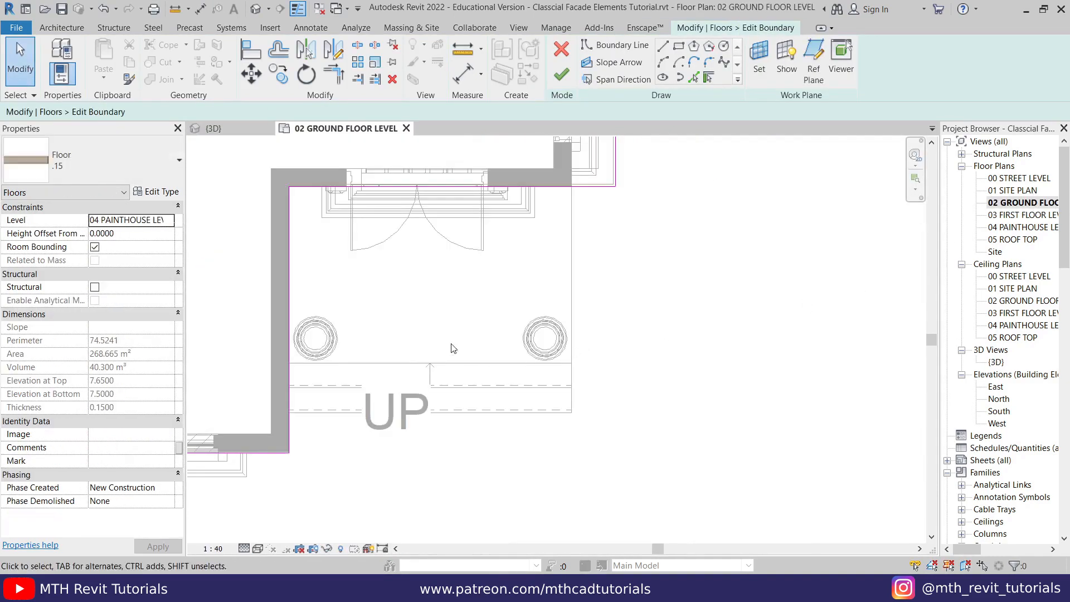
mouse_move(399, 191)
left_mouse_down()
mouse_move(385, 375)
mouse_move(384, 364)
left_mouse_up()
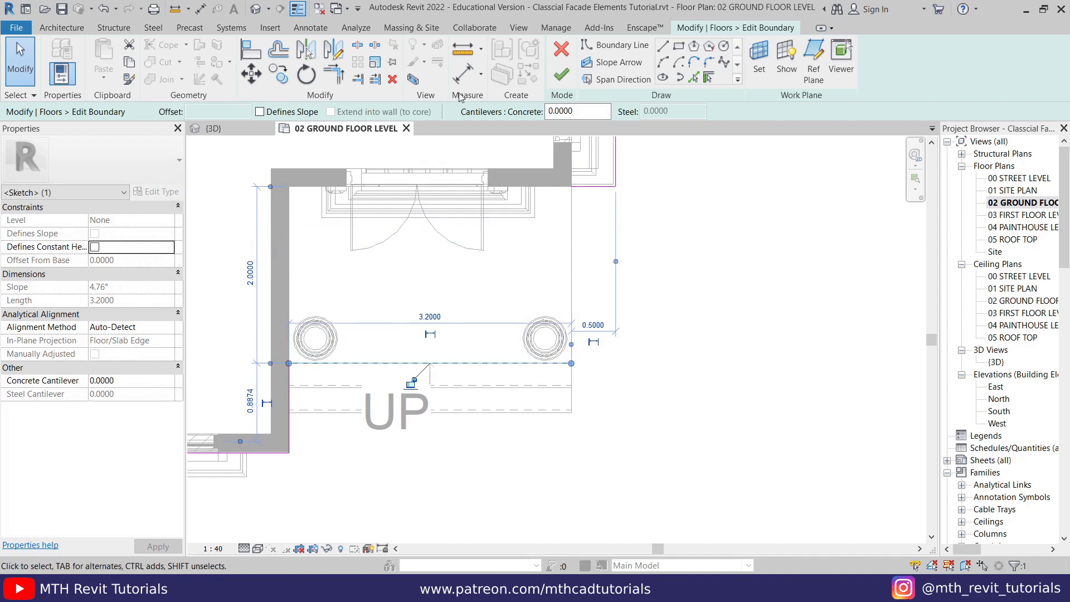
left_click(562, 75)
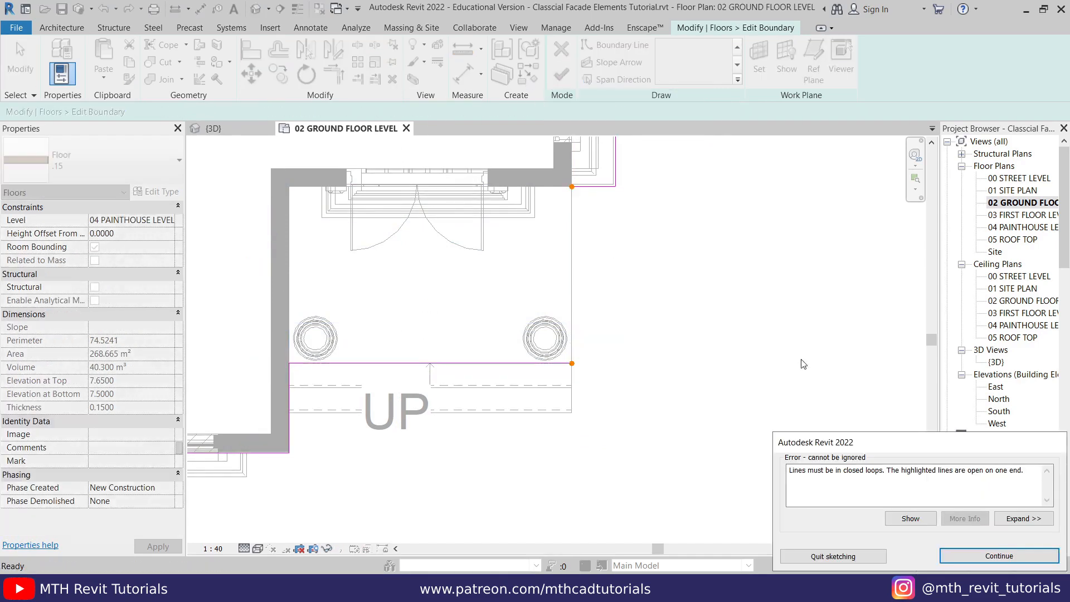
left_click(684, 343)
left_click(960, 550)
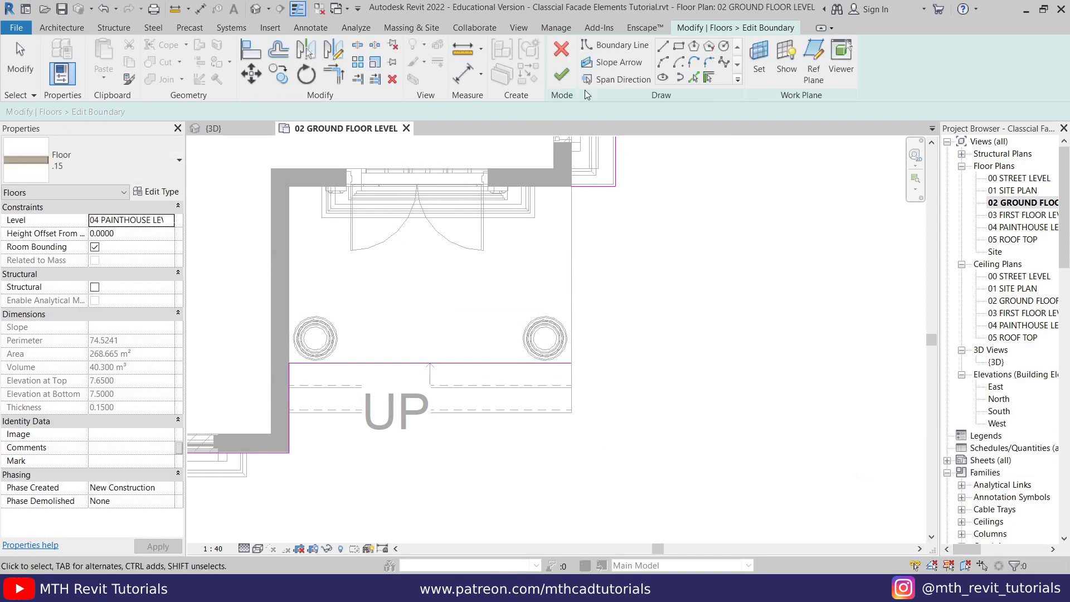
- Close the floor boundary with a line along the porch's open side and finish the floor without attaching walls to it
left_click(571, 362)
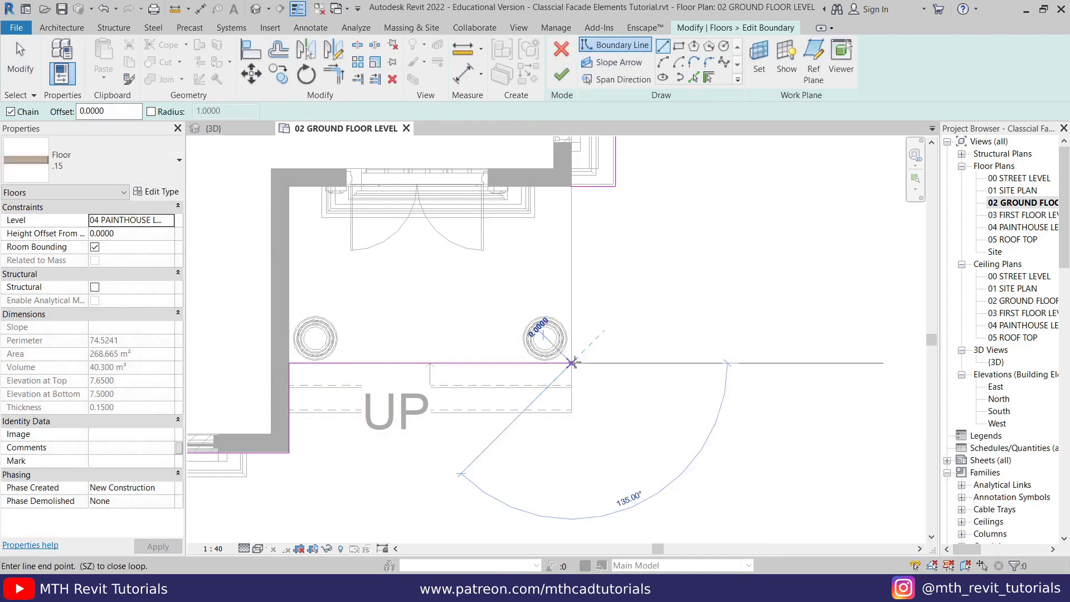
left_click(571, 186)
right_click(632, 323)
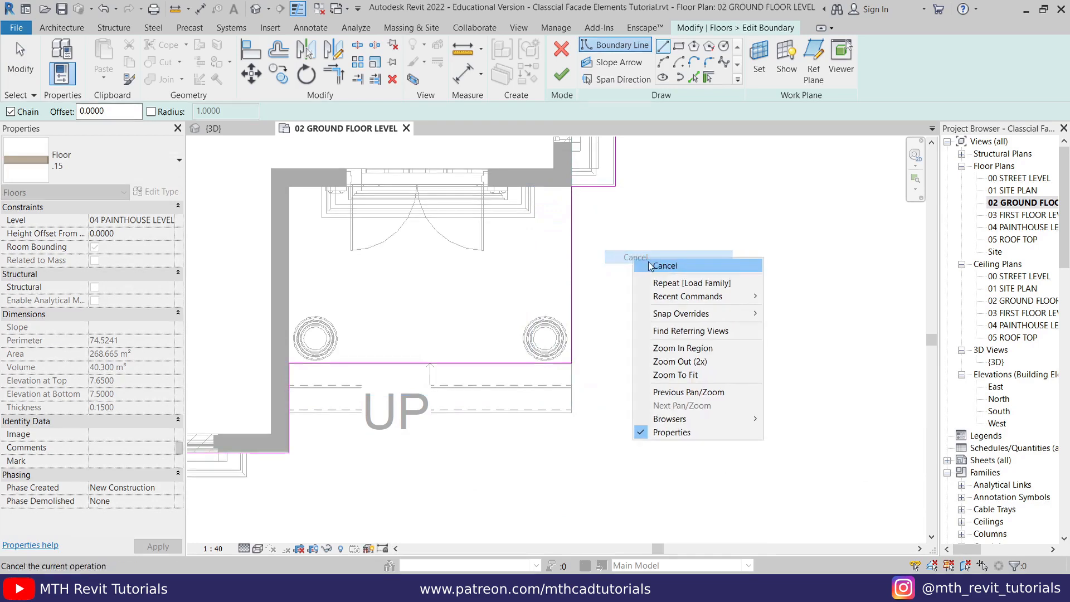
left_click(661, 330)
left_click(560, 75)
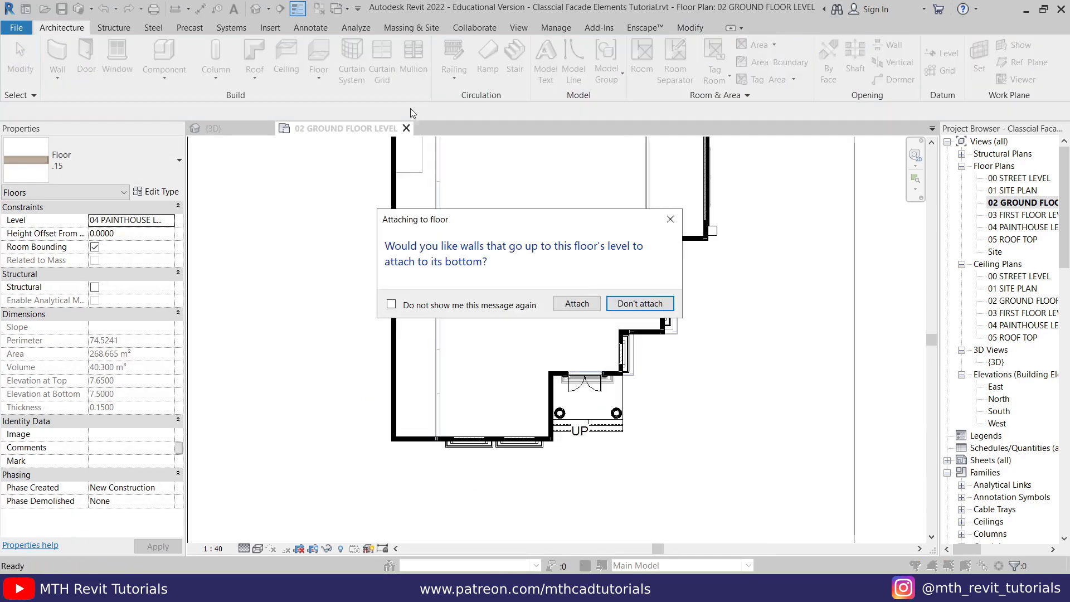
left_click(640, 304)
- Examine the extended floor slab above the arched window and the entrance columns in the 3D view
scroll(734, 478, "up", 3)
left_click(225, 131)
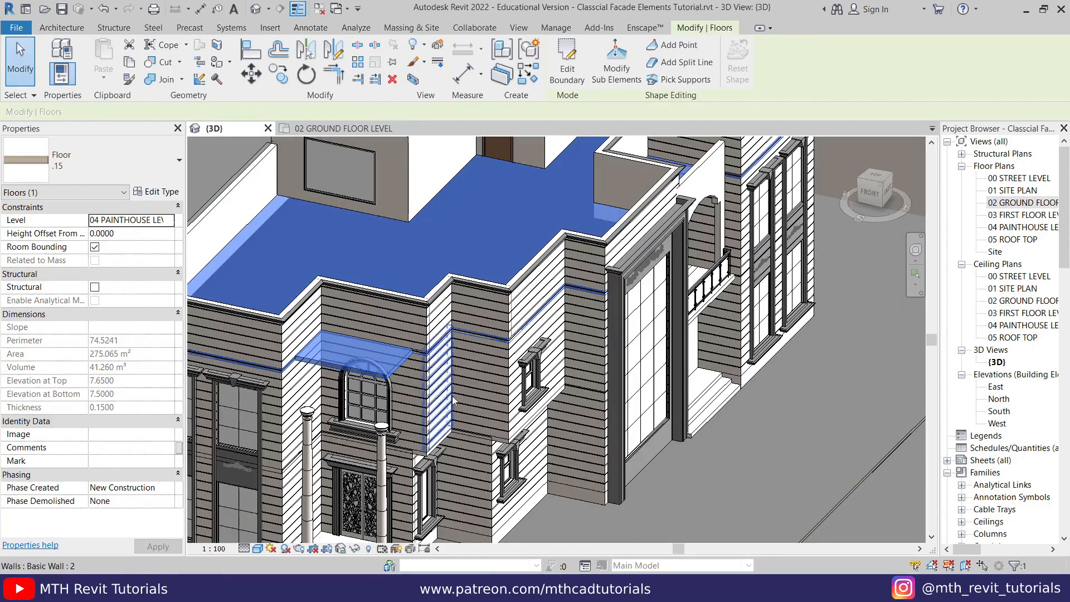
key("Escape")
scroll(329, 374, "up", 2)
middle_click_drag(325, 376, 321, 394, "shift")
middle_click_drag(240, 334, 319, 353)
scroll(319, 354, "up", 2)
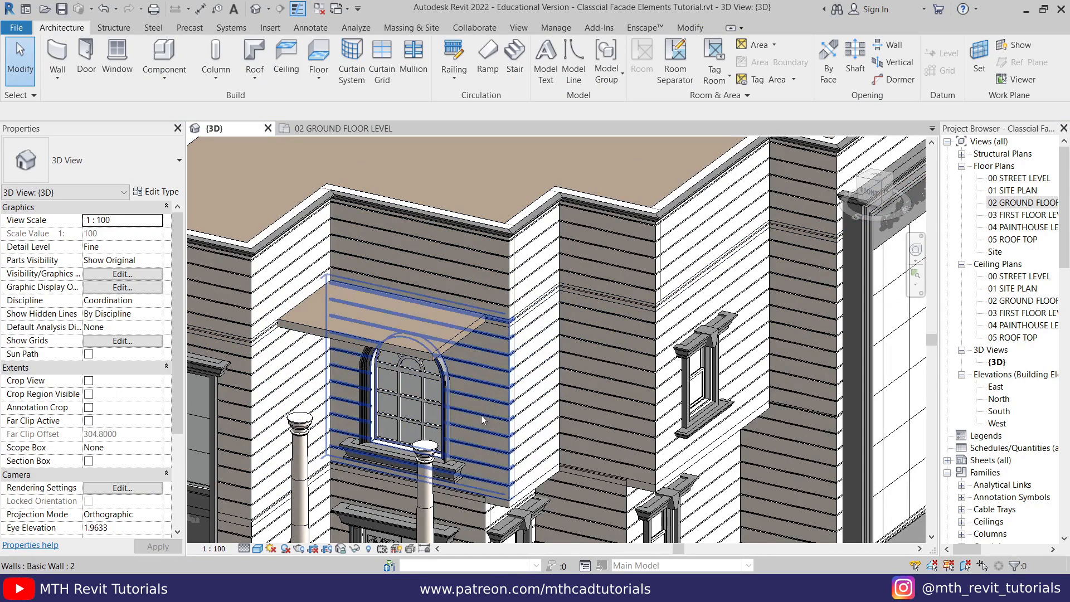
- In the 02 GROUND FLOOR LEVEL plan, draw .2m walls with Finish Face: Exterior location line along the porch's front edge and open side
double_click(1019, 202)
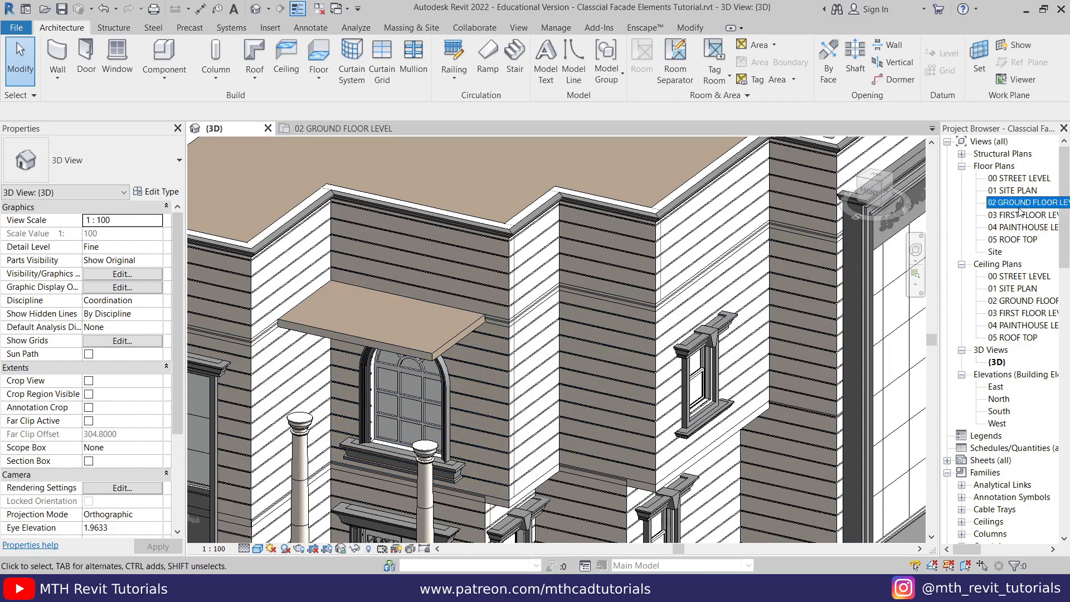
left_click(58, 59)
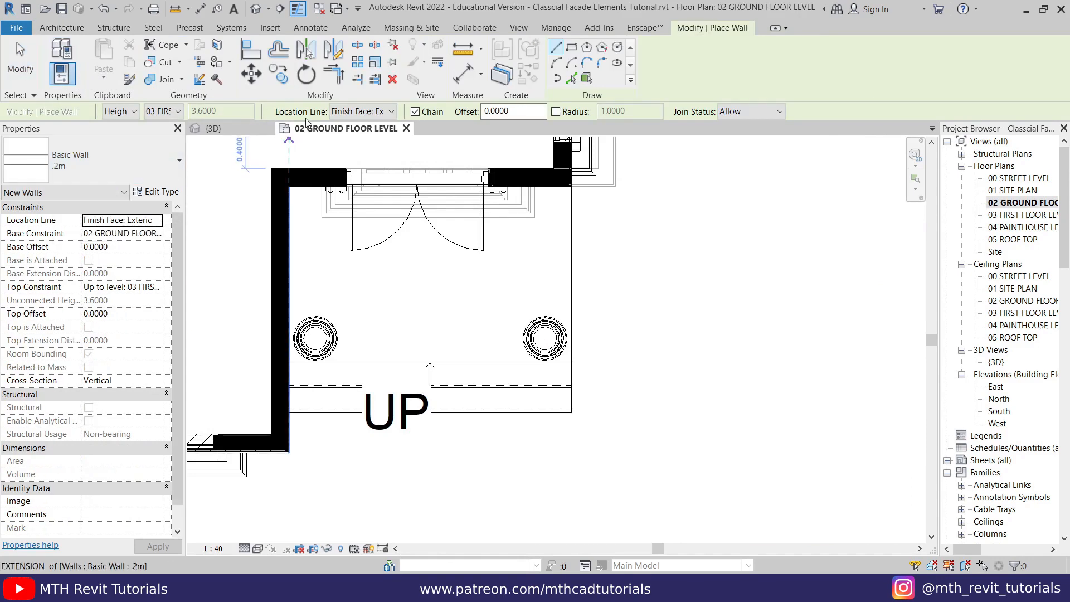
left_click(345, 113)
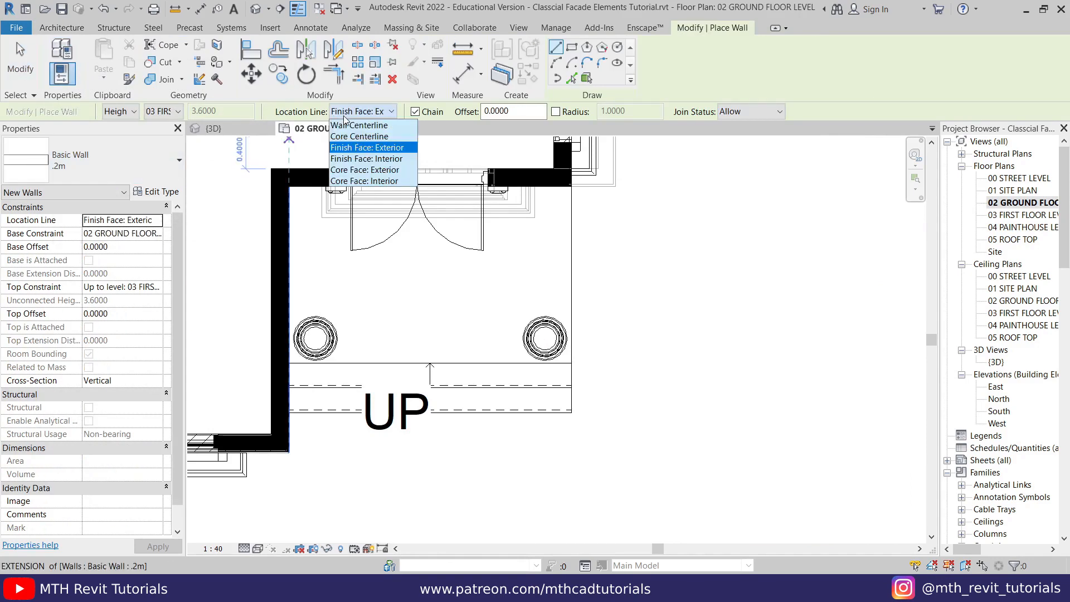
left_click(366, 148)
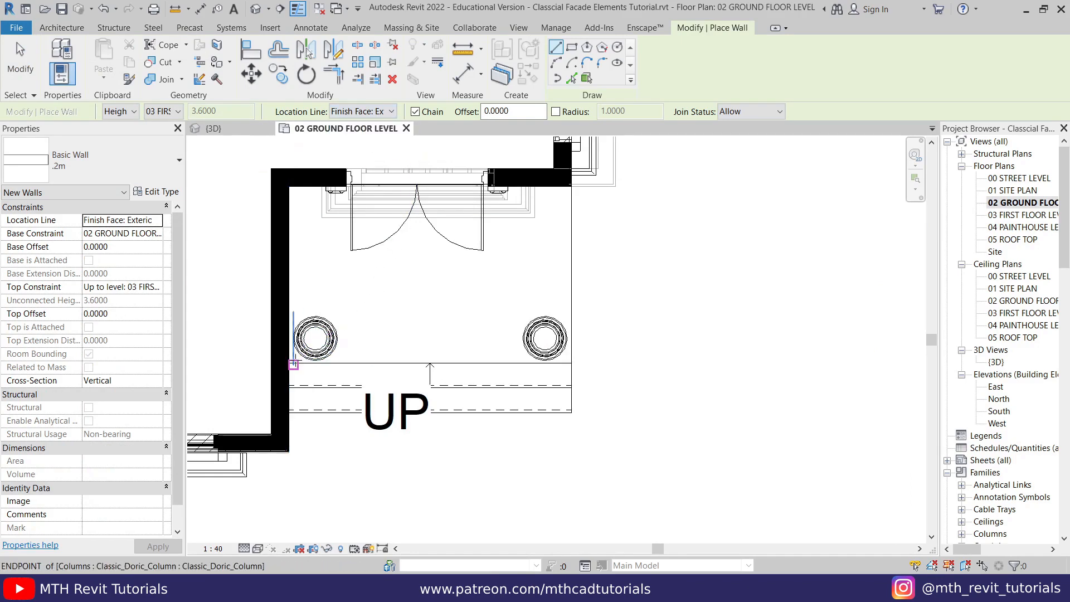
left_click(288, 364)
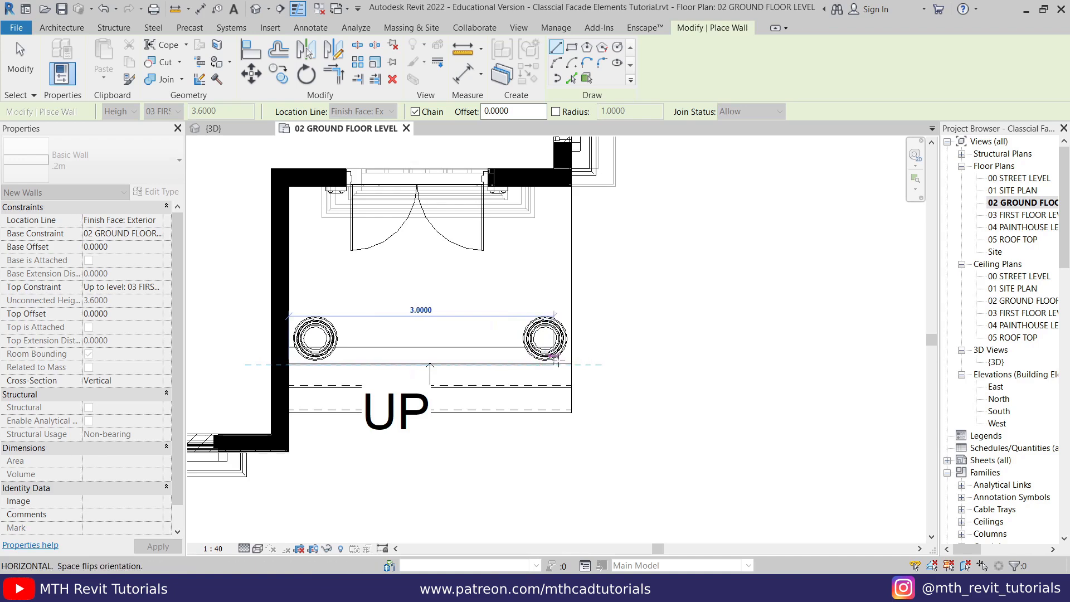
left_click(576, 195)
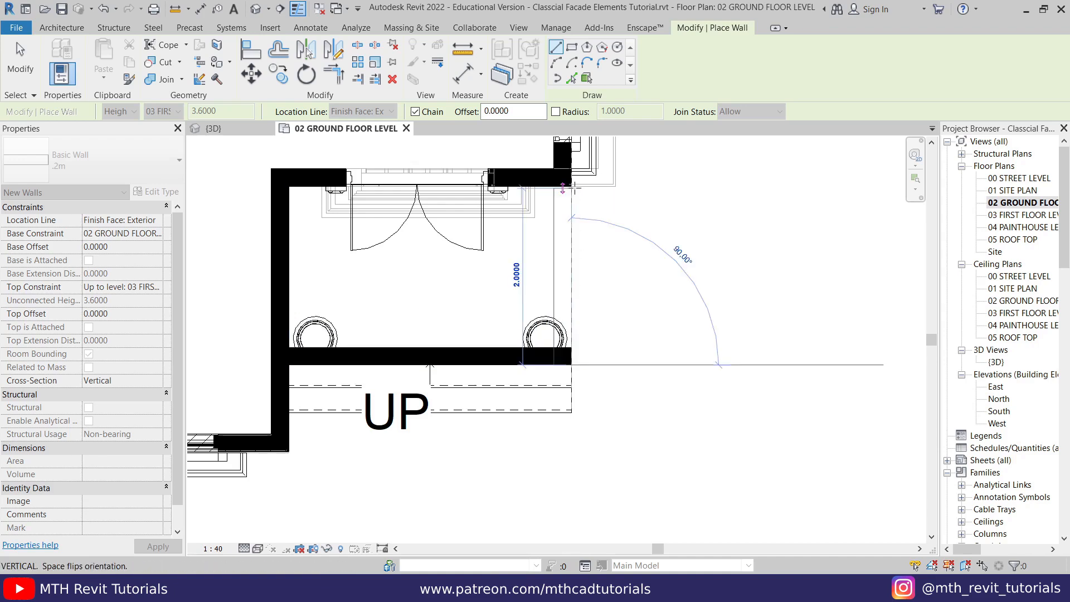
scroll(568, 204, "up", 3)
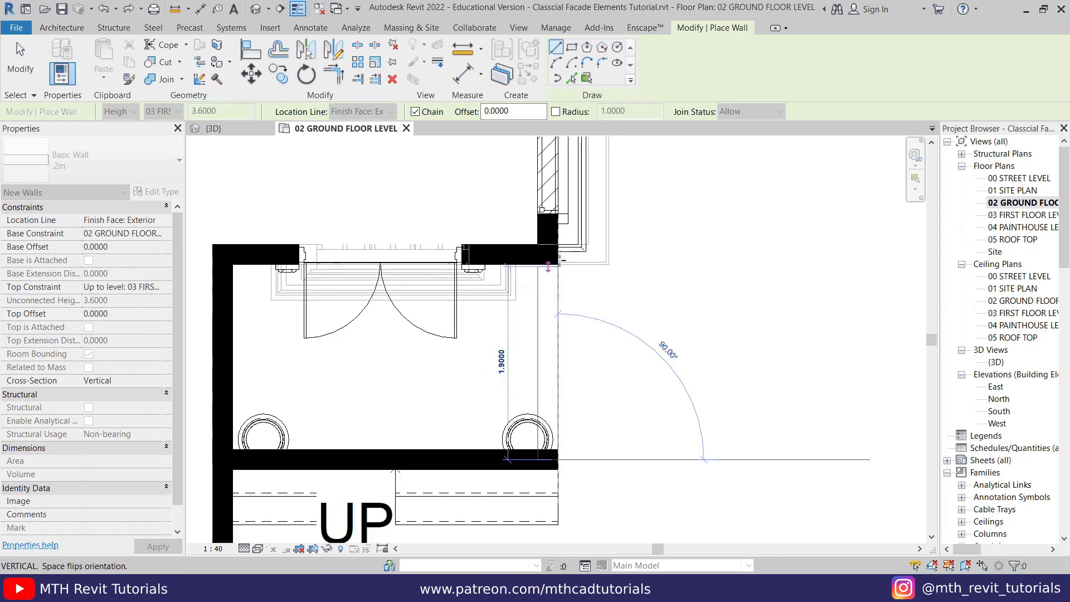
left_click(667, 265)
right_click(677, 255)
left_click(691, 265)
right_click(691, 264)
left_click(711, 273)
- Examine the new porch walls against the columns and the overhead slab in the 3D view
scroll(632, 258, "down", 3)
scroll(632, 259, "down", 1)
middle_click_drag(626, 298, 494, 358)
left_click(214, 128)
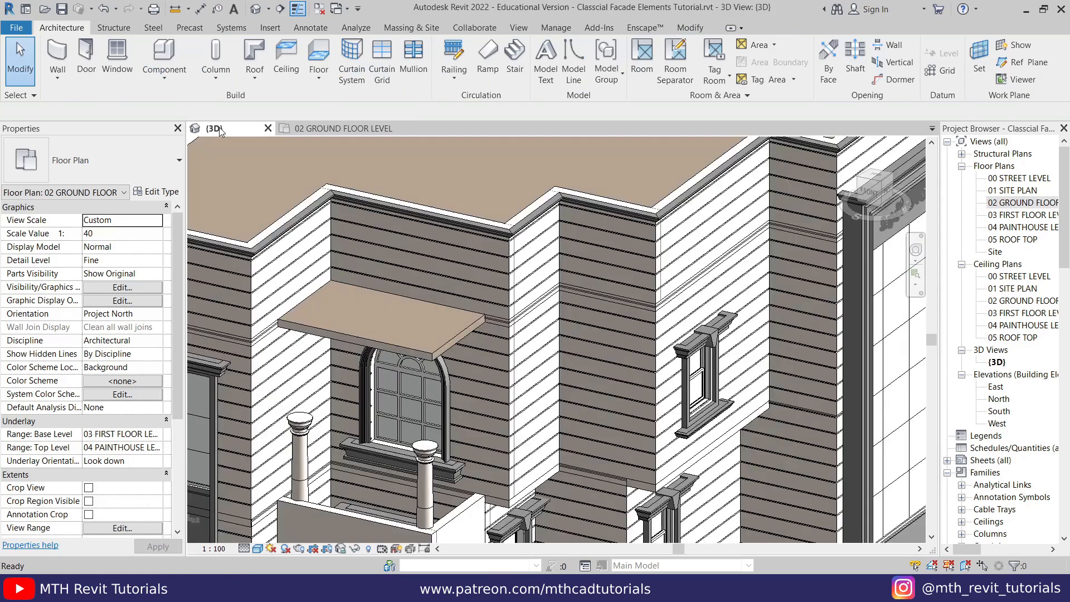
scroll(246, 261, "down", 3)
scroll(339, 397, "up", 3)
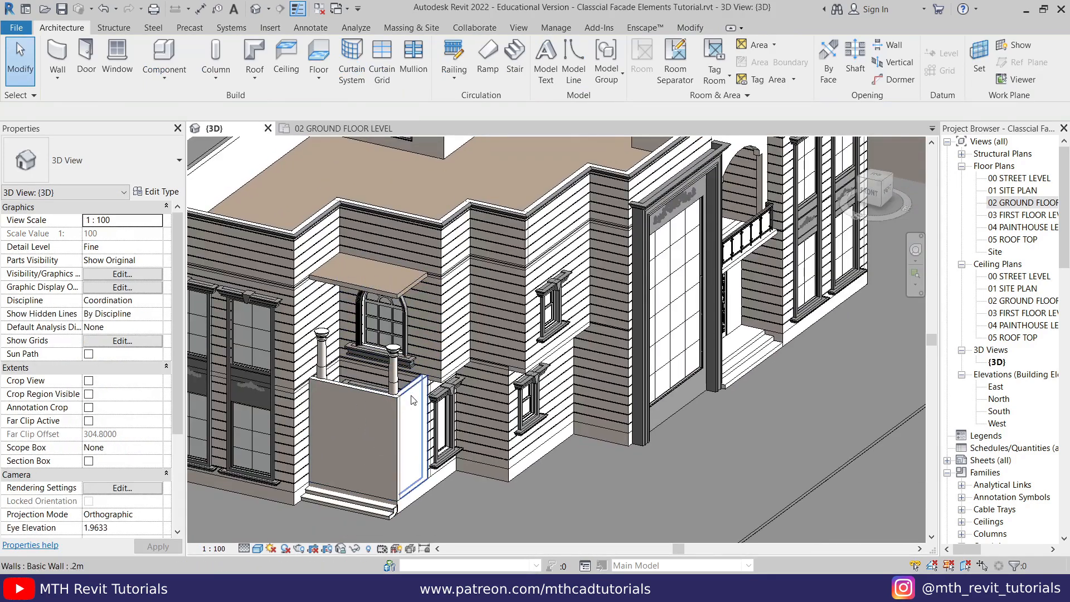
scroll(365, 410, "up", 2)
middle_click_drag(365, 410, 438, 413)
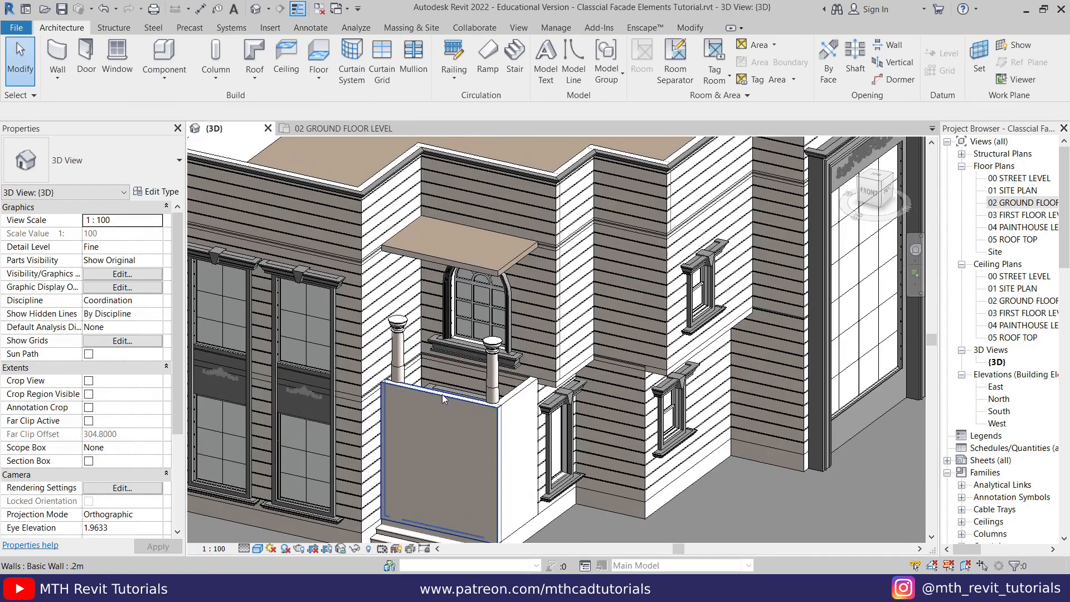
- Open the front porch wall's profile in the South elevation, focus on the entrance area, and leave the sketch
left_click(440, 393)
left_click(561, 72)
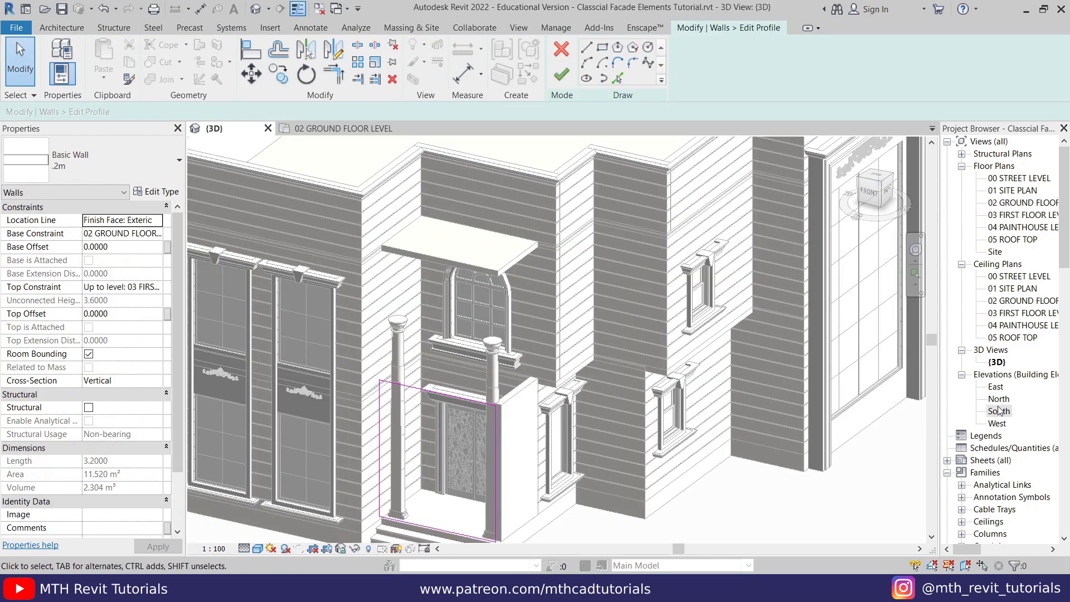
double_click(997, 411)
scroll(686, 379, "up", 2)
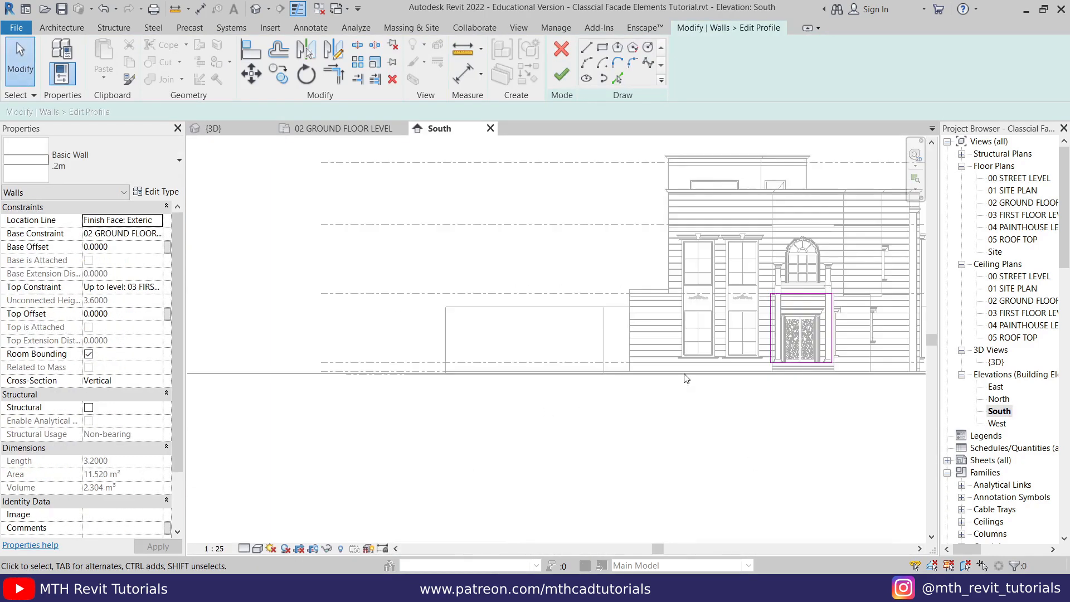
scroll(685, 379, "up", 4)
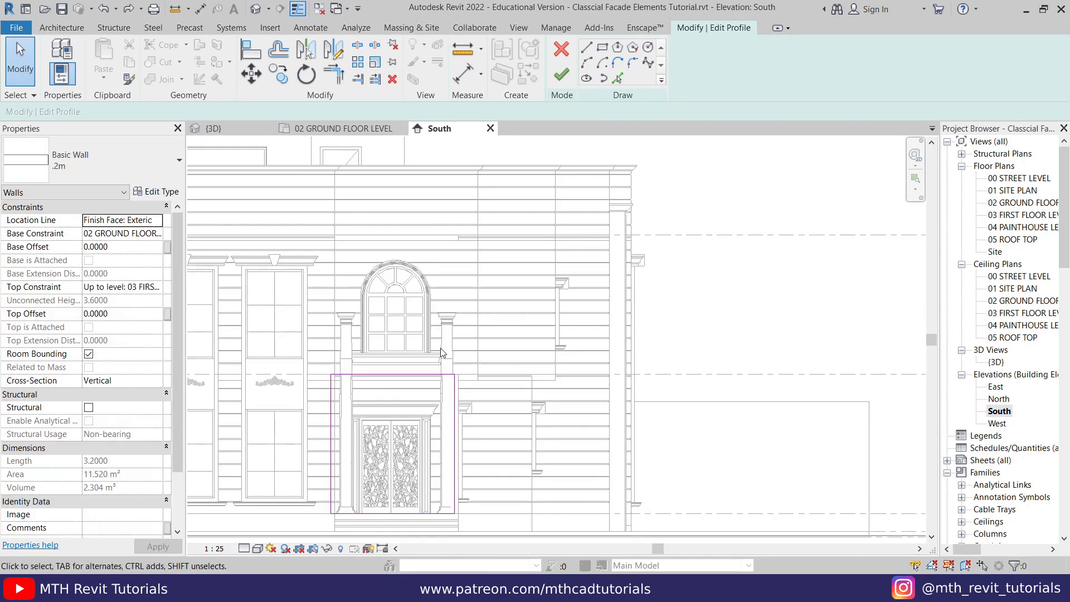
middle_click_drag(381, 349, 377, 350)
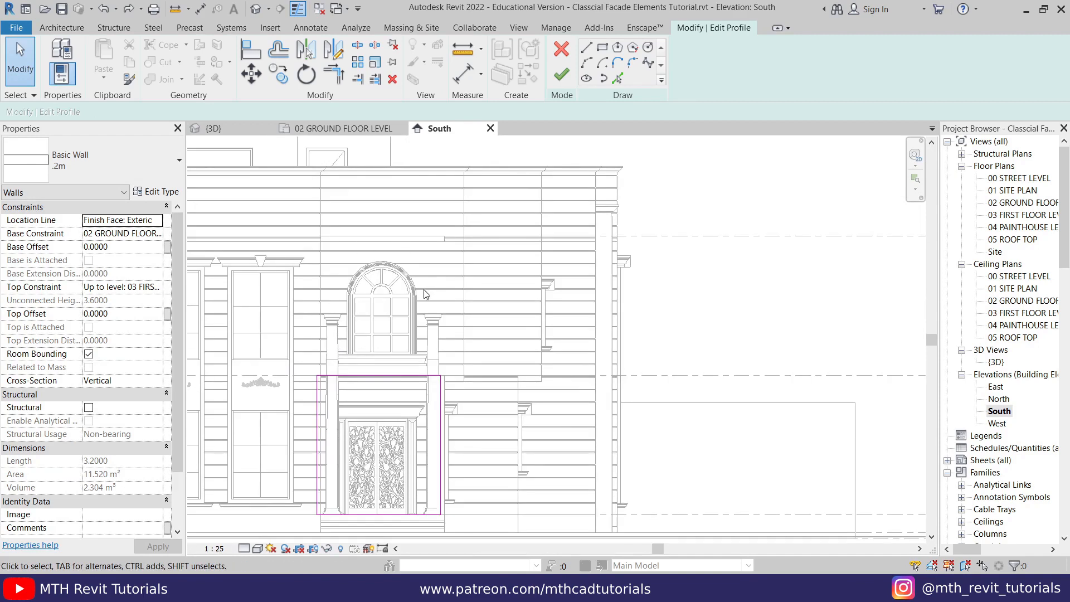
left_click(567, 79)
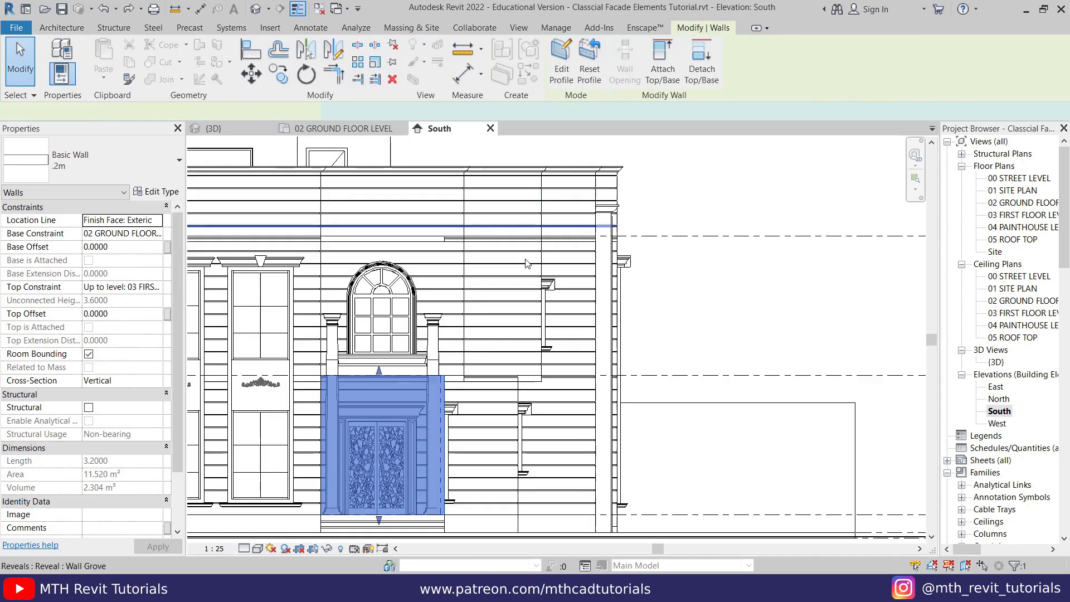
- Temporarily isolate both entrance columns, the front porch wall and the narrow wall strip beside the arched window in the South elevation
left_click(436, 316)
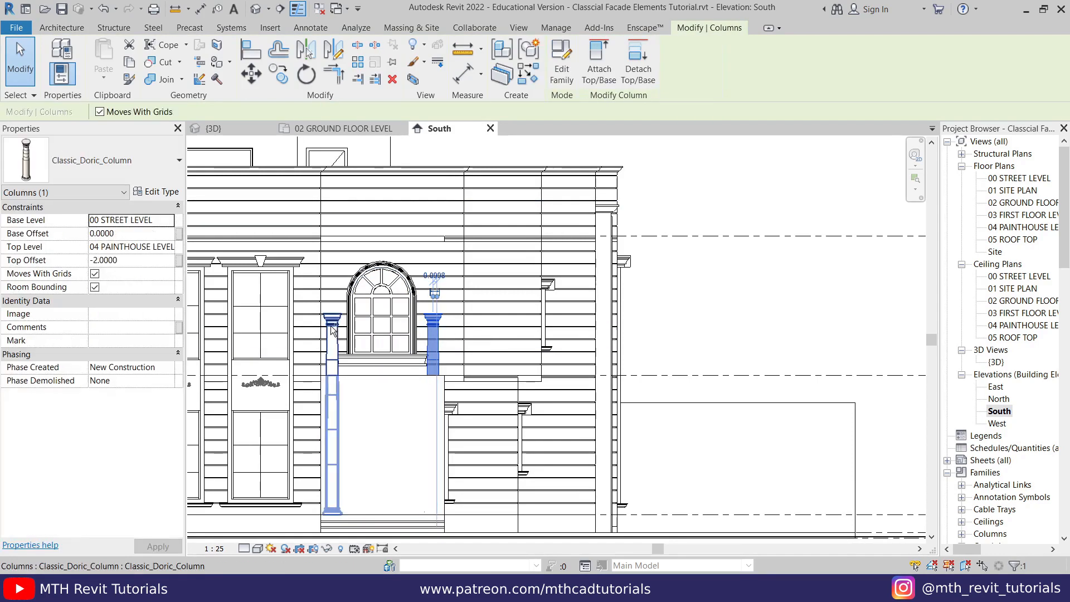
left_click(341, 331, "ctrl")
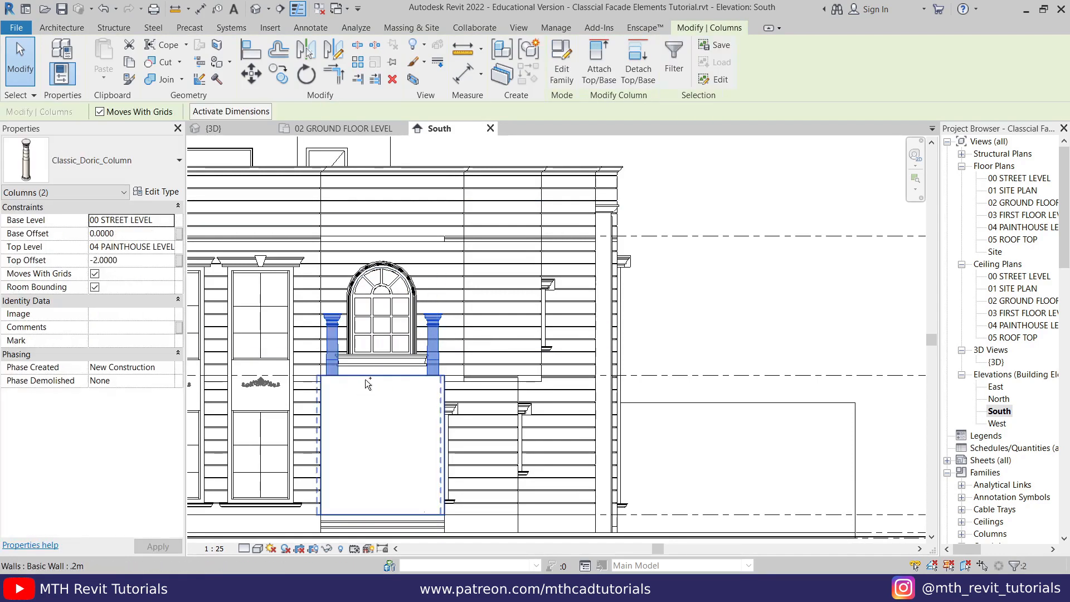
left_click(365, 385, "ctrl")
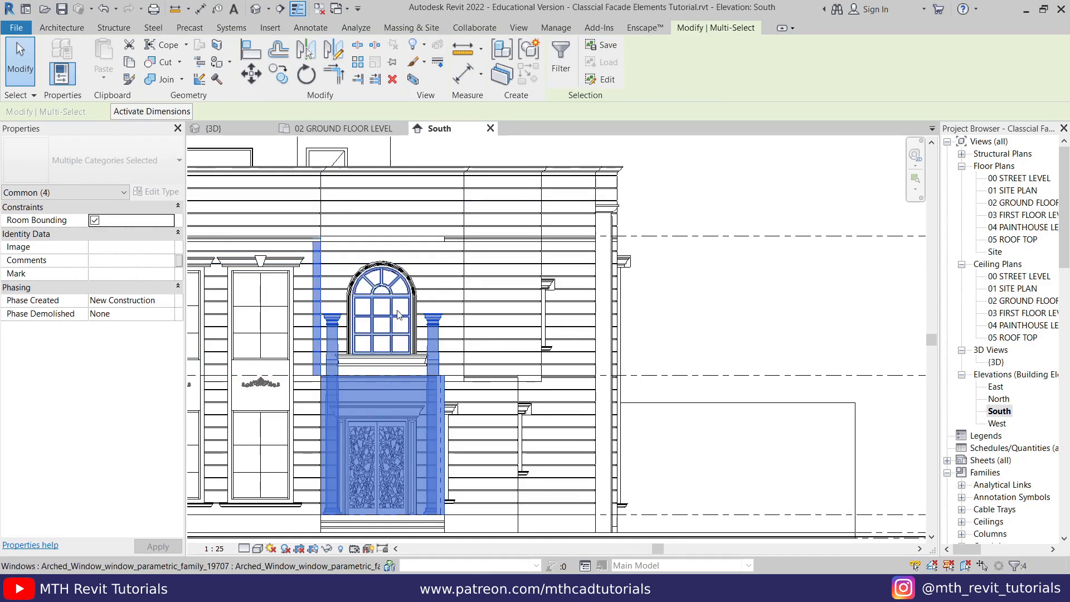
key("i")
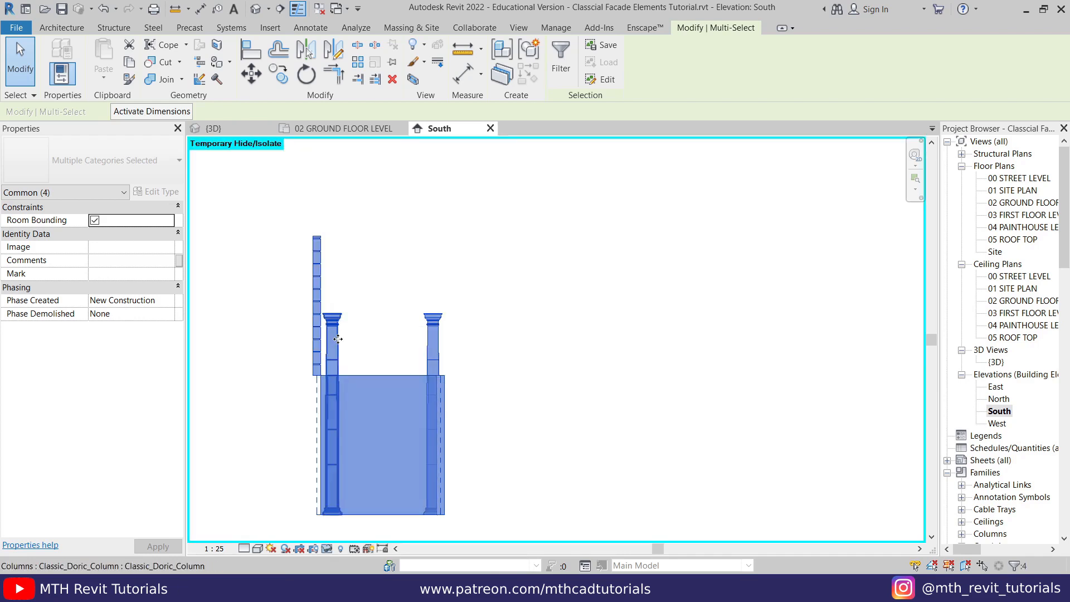
left_click(358, 366)
- Open the front porch wall's profile for editing and delete its existing boundary lines
scroll(378, 329, "up", 1)
left_click(382, 418)
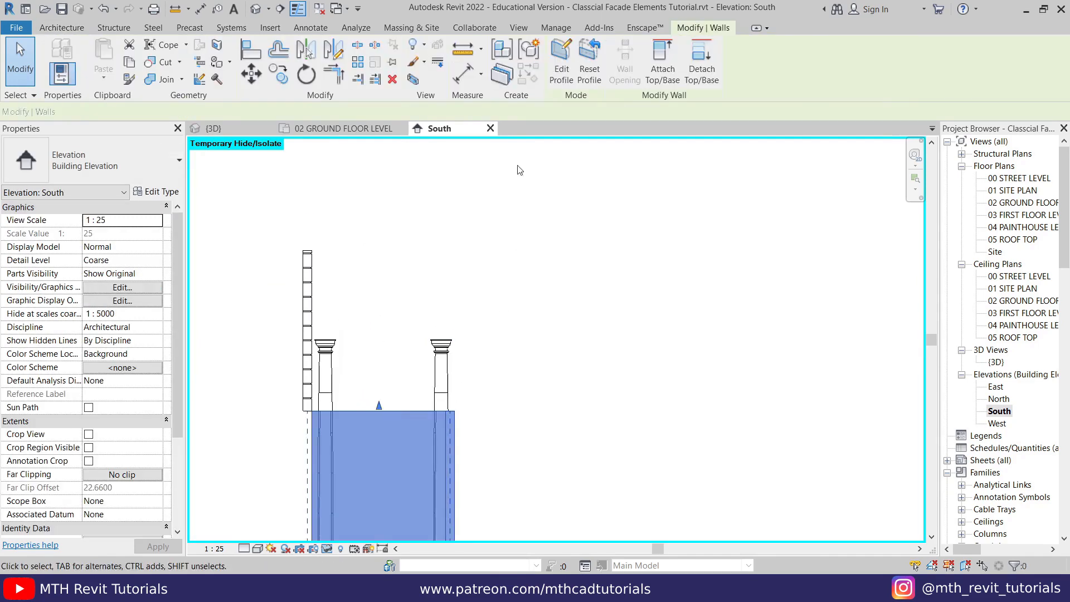
left_click(561, 61)
middle_click_drag(525, 316, 556, 202)
mouse_move(261, 255)
left_mouse_down()
mouse_move(621, 490)
mouse_move(625, 504)
left_mouse_up()
key("Delete")
- Sketch a horizontal profile line from the building wall's edge across the top of the adjacent column's capital
middle_click_drag(493, 361, 506, 504)
scroll(372, 352, "up", 1)
left_click(586, 47)
scroll(374, 373, "up", 3)
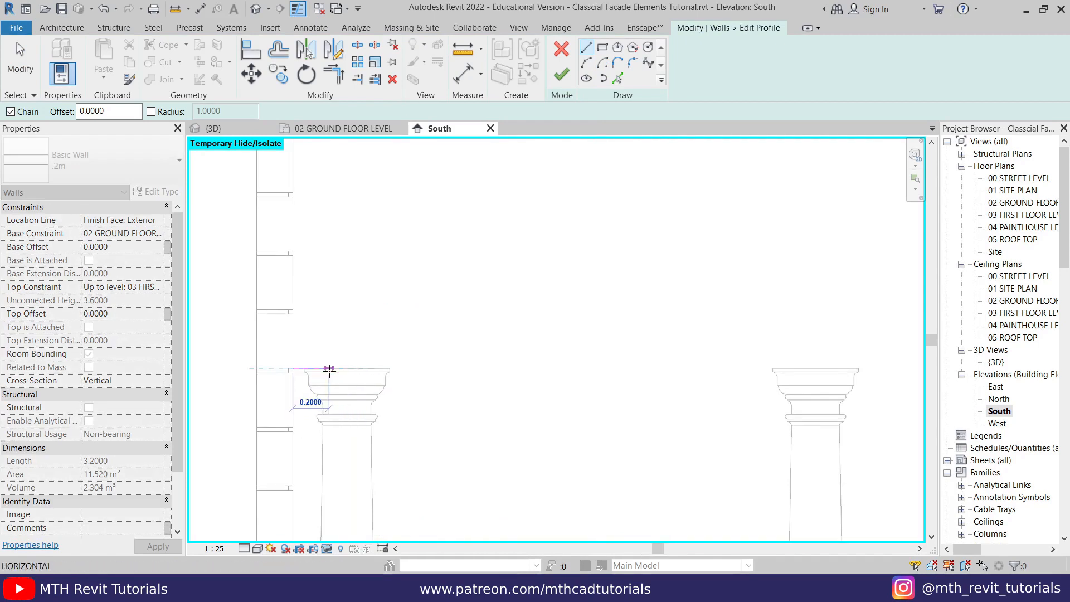
key("Return")
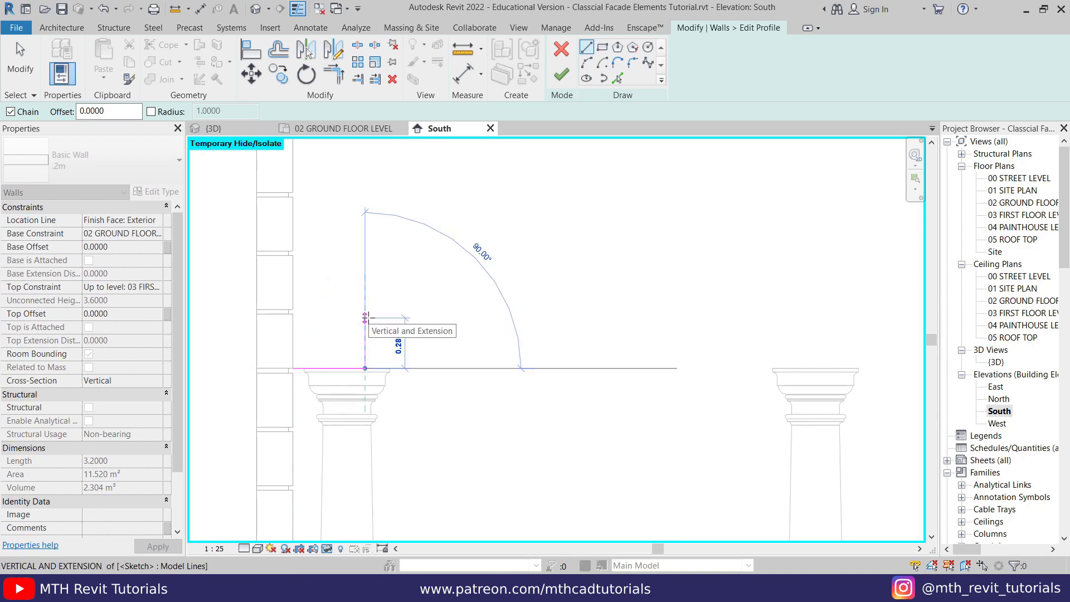
- Continue the profile with a 0.2 m vertical line upward and a 0.15 m horizontal line toward the other column, and end the chain
type(".")
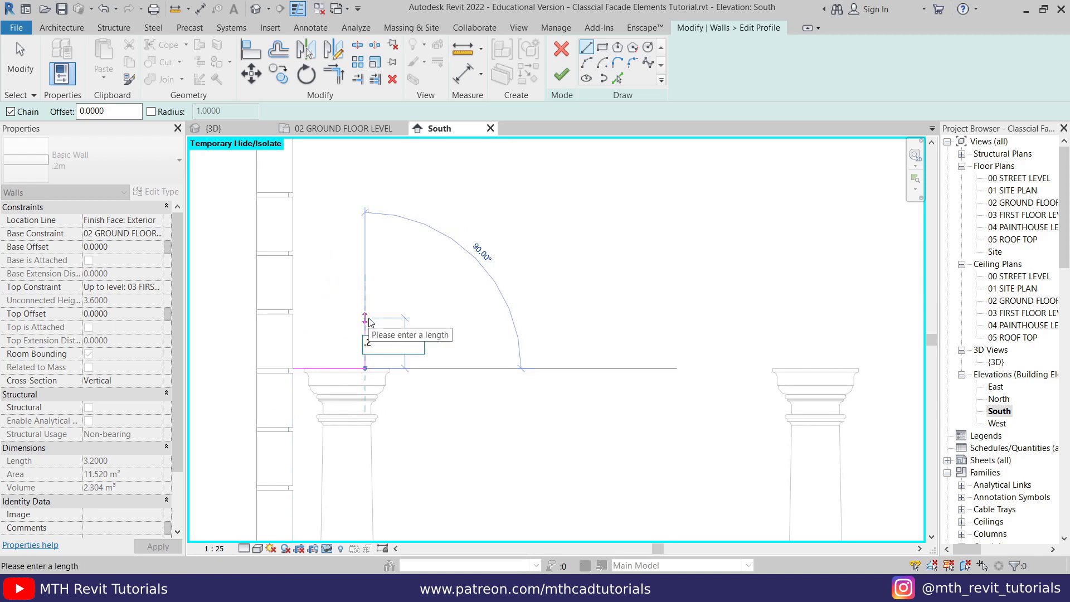
type("2")
key("Return")
type(".")
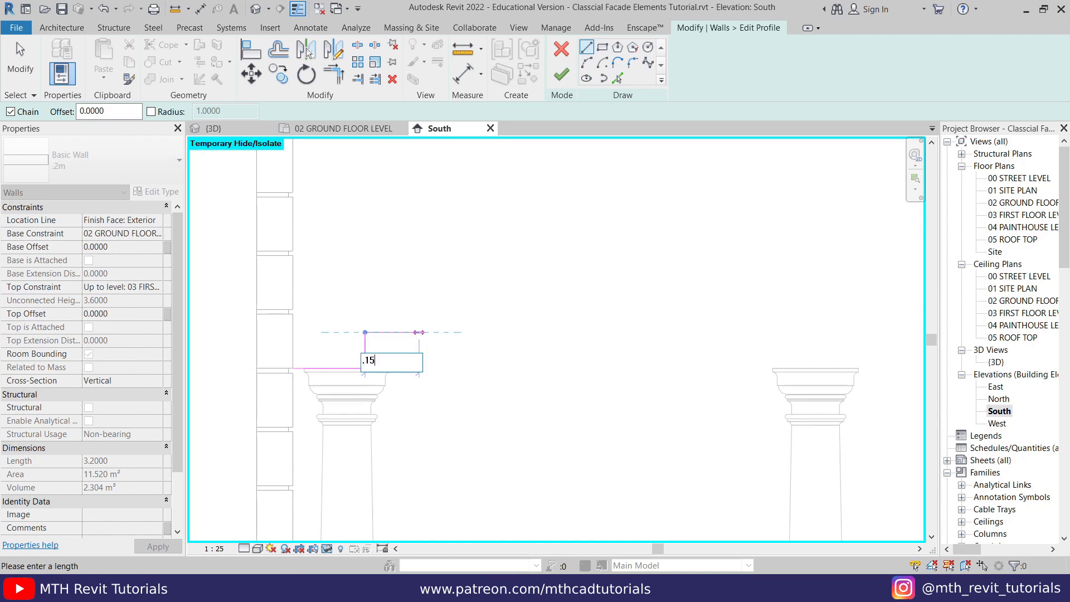
key("Return")
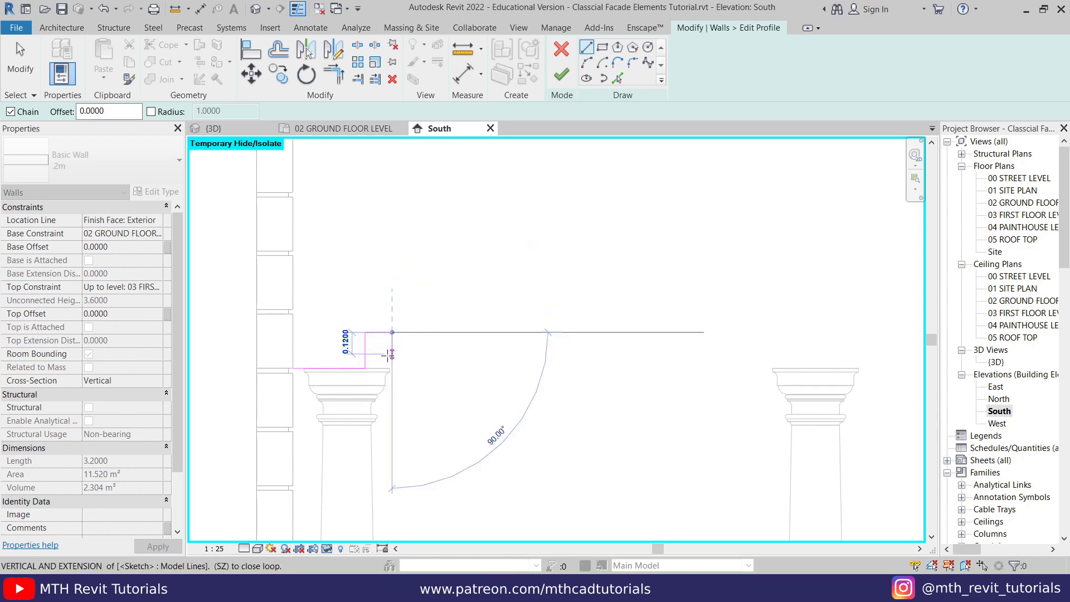
right_click(433, 258)
left_click(456, 272)
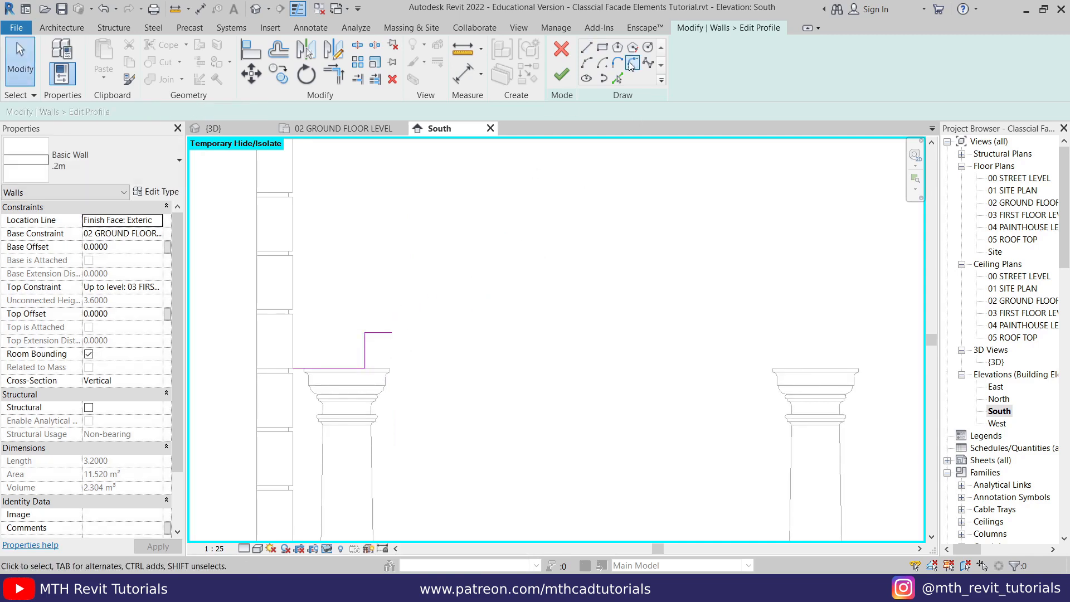
- Round the corner between the profile's short vertical and horizontal lines with a 0.1 m radius fillet arc
left_click(632, 64)
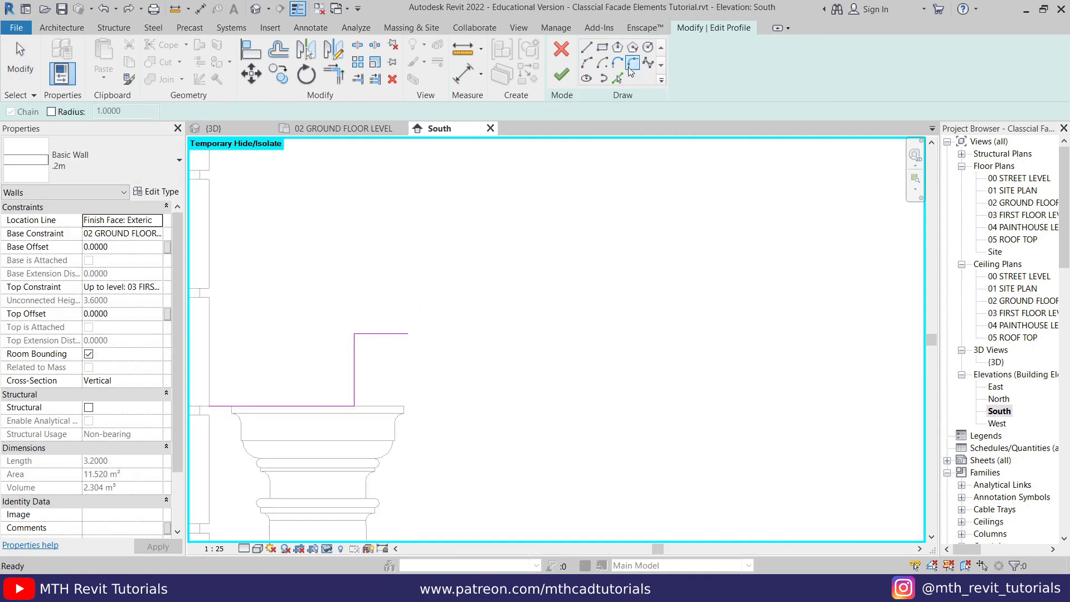
left_click(69, 107)
key("Tab")
type(".1")
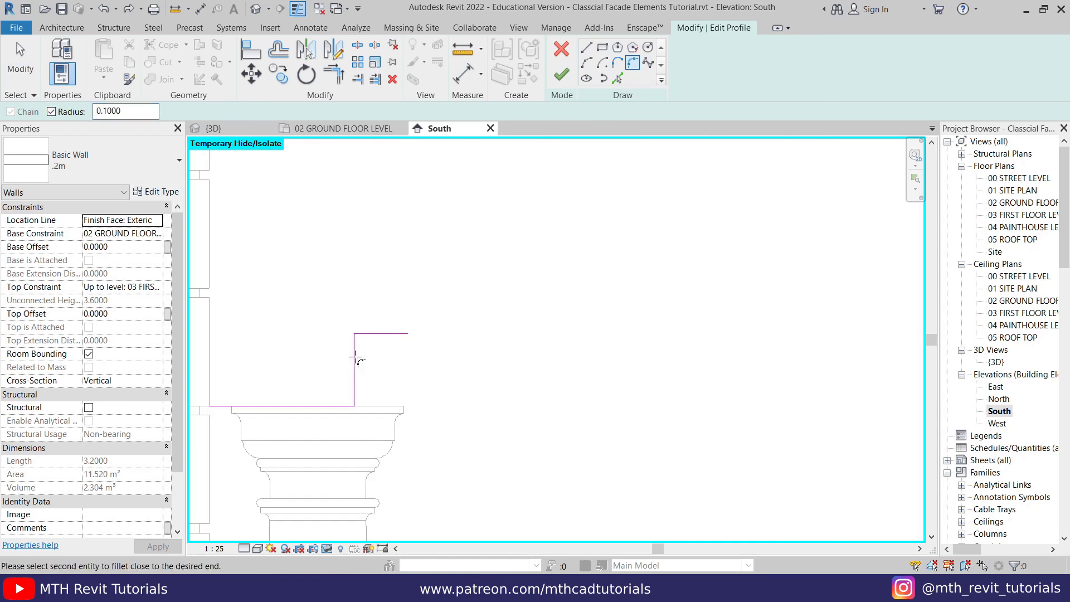
left_click(378, 334)
left_click(354, 362)
right_click(465, 309)
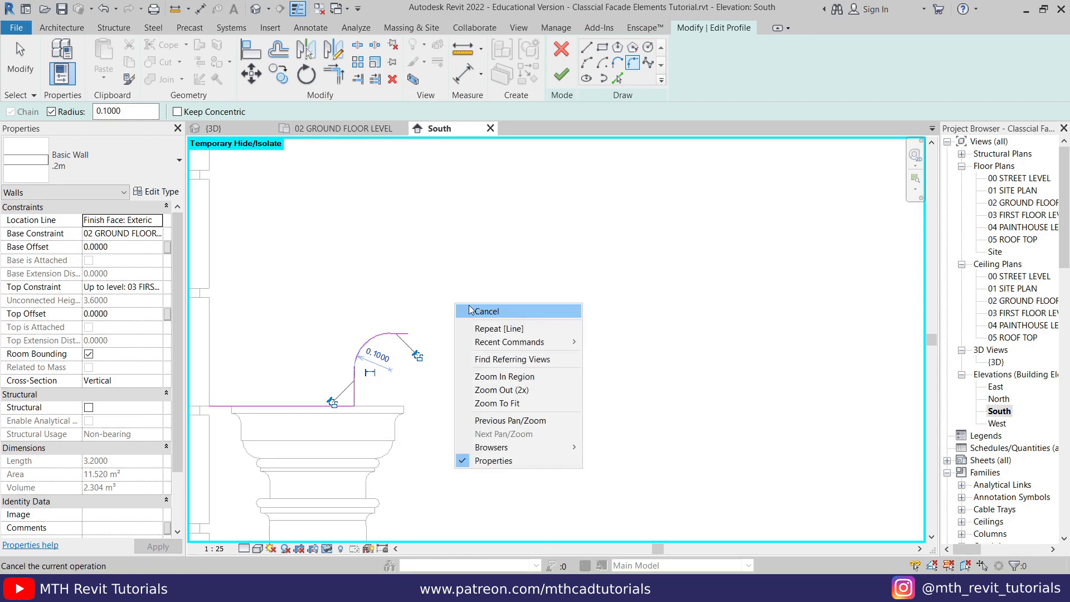
left_click(490, 314)
- Sketch a horizontal helper line about 3.15 m long from the building wall's edge to the far column's outer edge, below the capitals
scroll(289, 373, "down", 4)
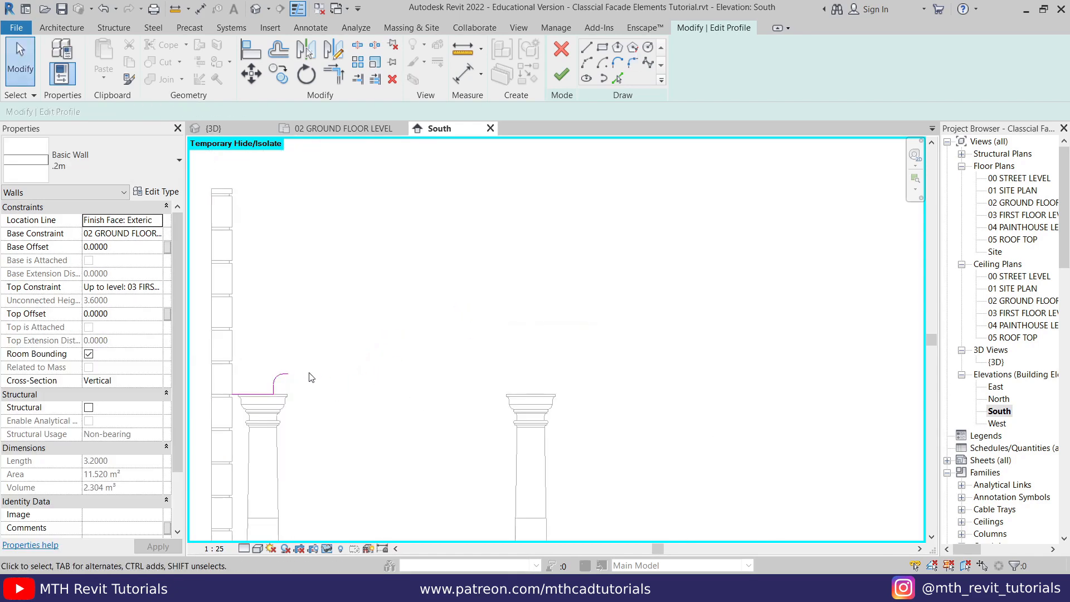
key("l")
key("i")
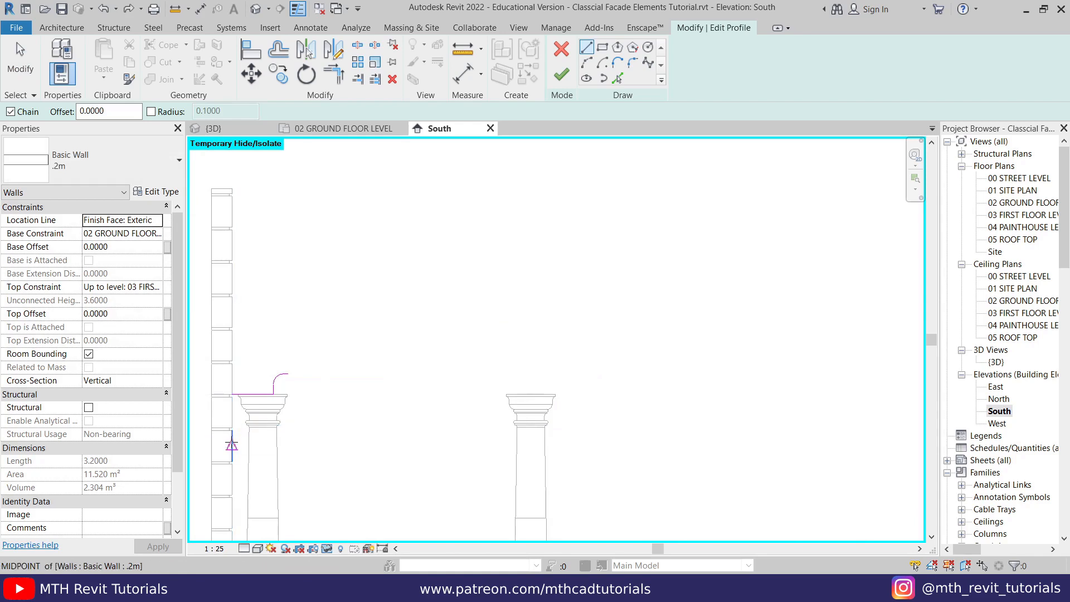
left_click(231, 446)
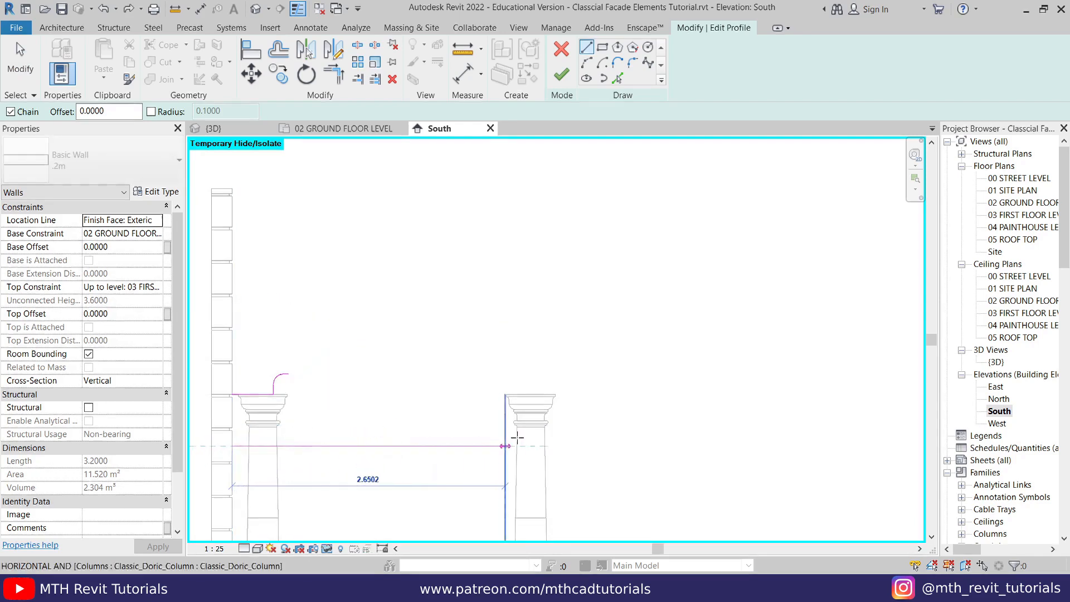
left_click(549, 445)
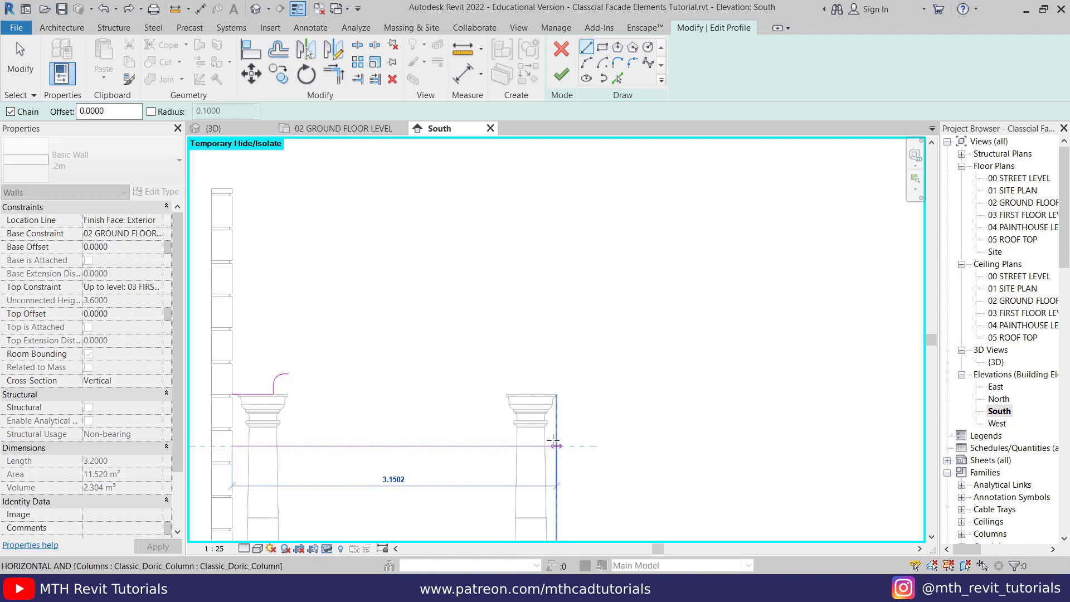
right_click(419, 328)
left_click(436, 334)
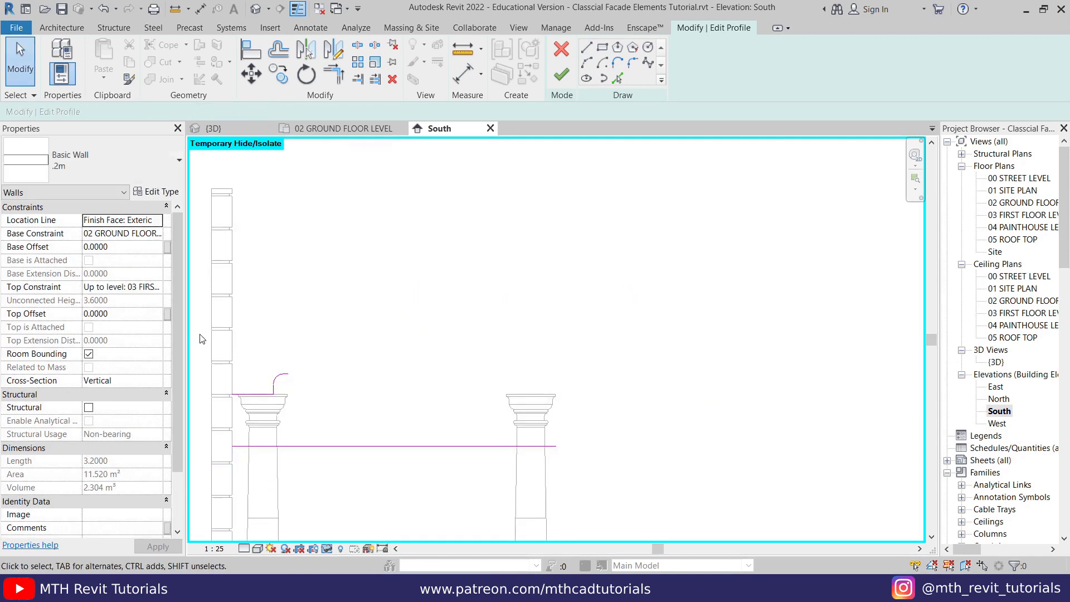
- Mirror a copy of the four profile segments above the first column about a vertical axis through the helper line's midpoint
left_click_drag(200, 334, 330, 411)
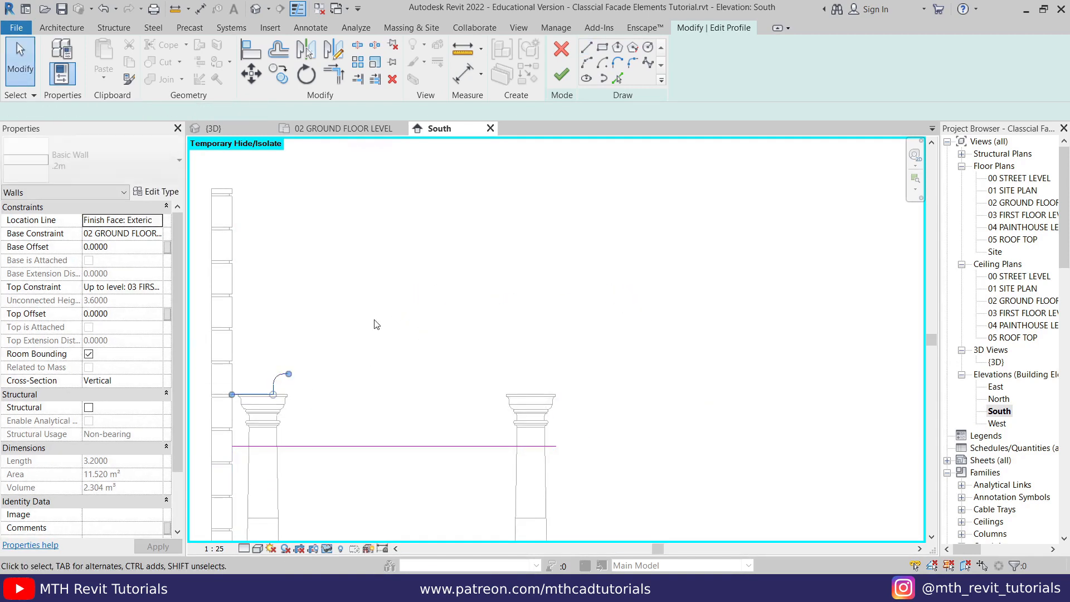
left_click(333, 50)
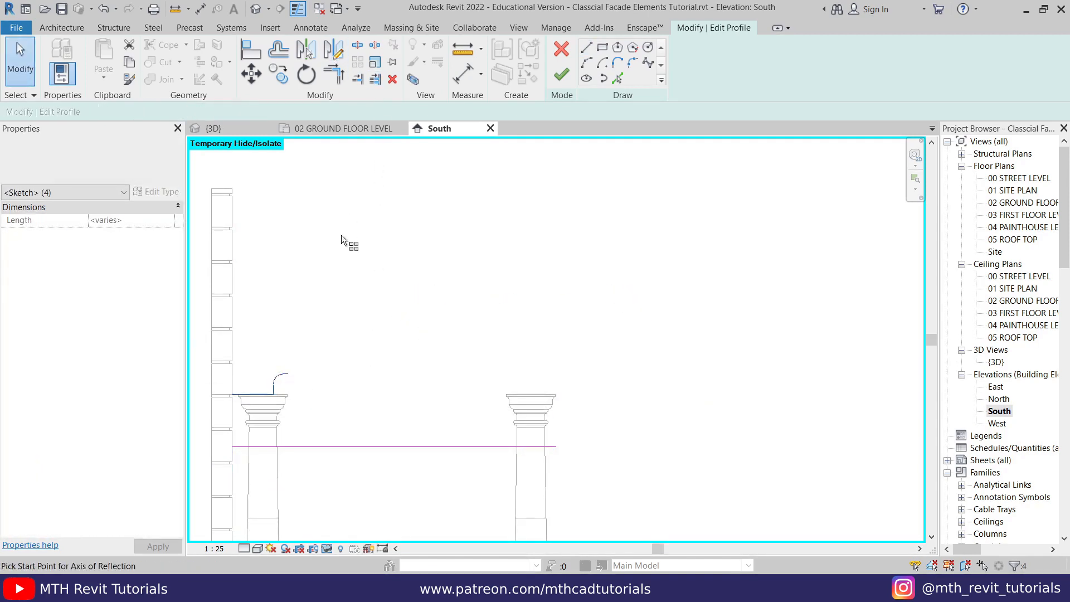
left_click(393, 446)
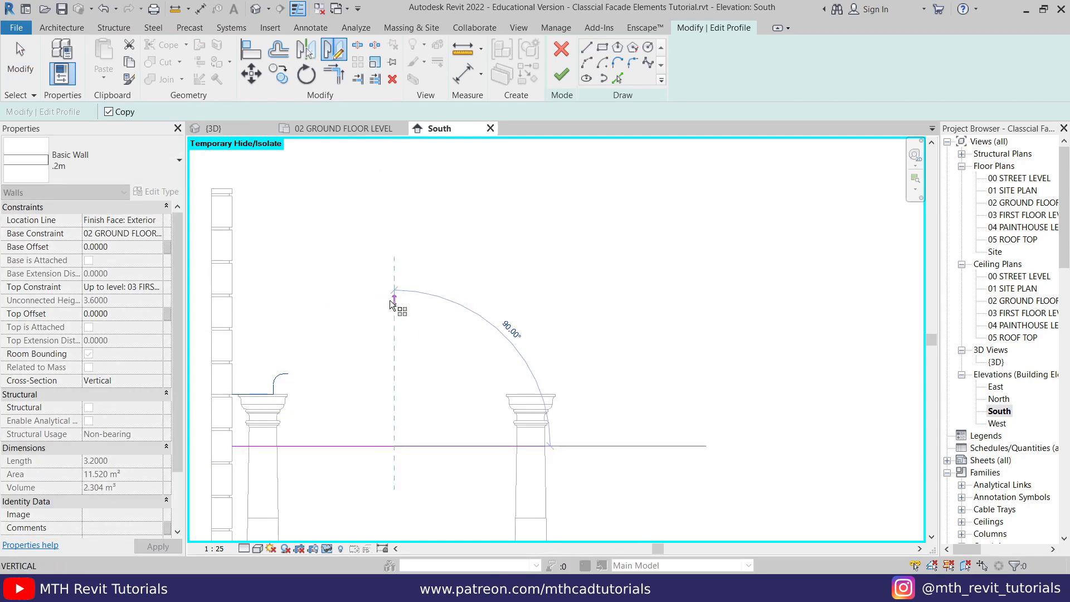
left_click(391, 300)
left_click(371, 306)
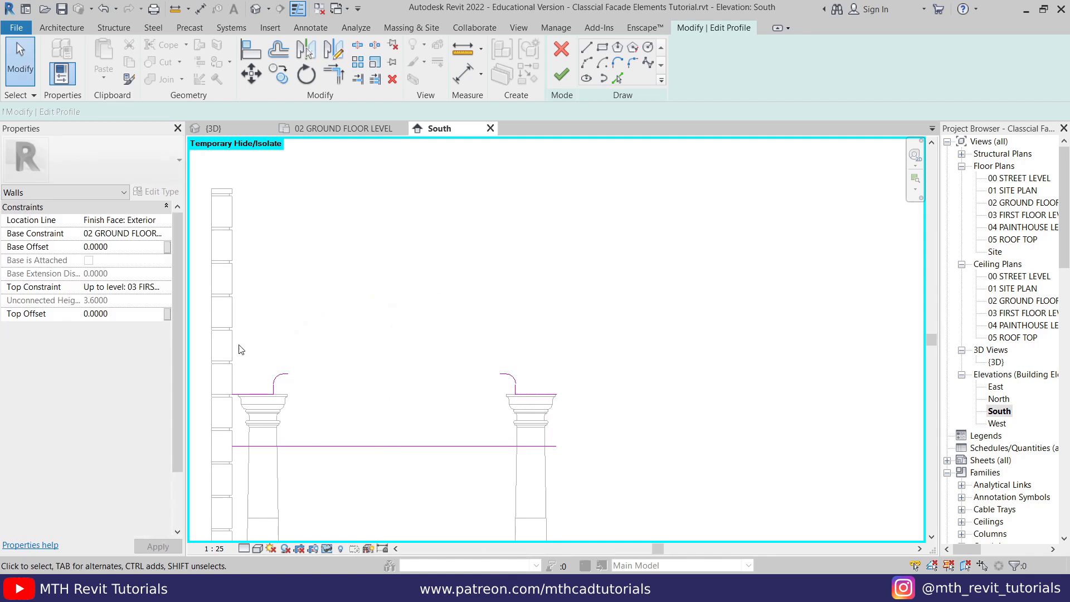
- Sketch the outer boundary from the far capital: 3 m upward, horizontally back to the building wall, and down to the profile's start point
middle_click_drag(237, 345, 273, 404)
left_click(586, 46)
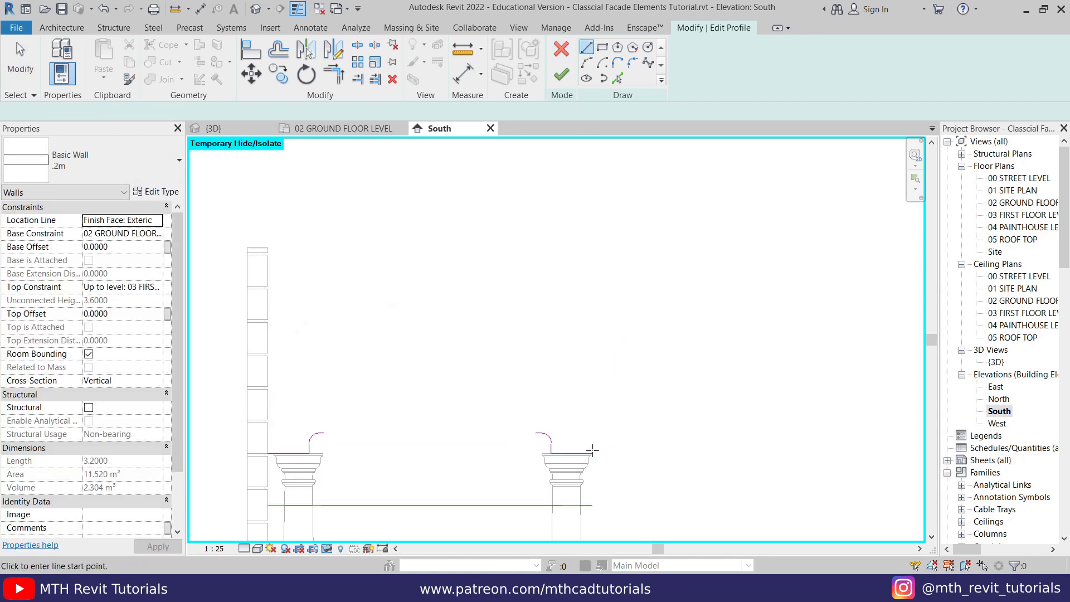
left_click(592, 454)
left_click(593, 145)
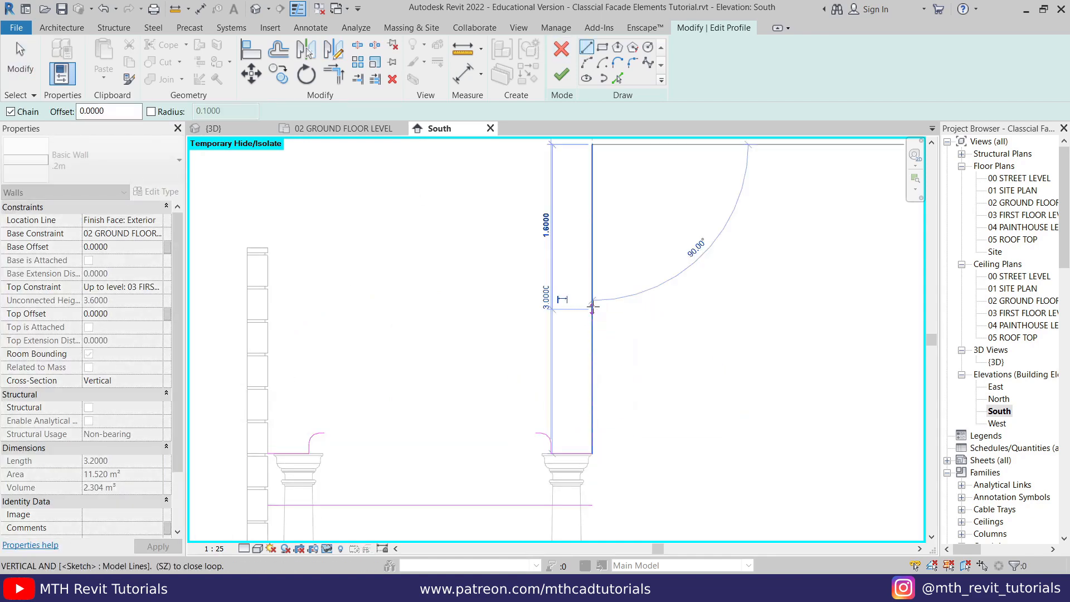
scroll(584, 317, "down", 2)
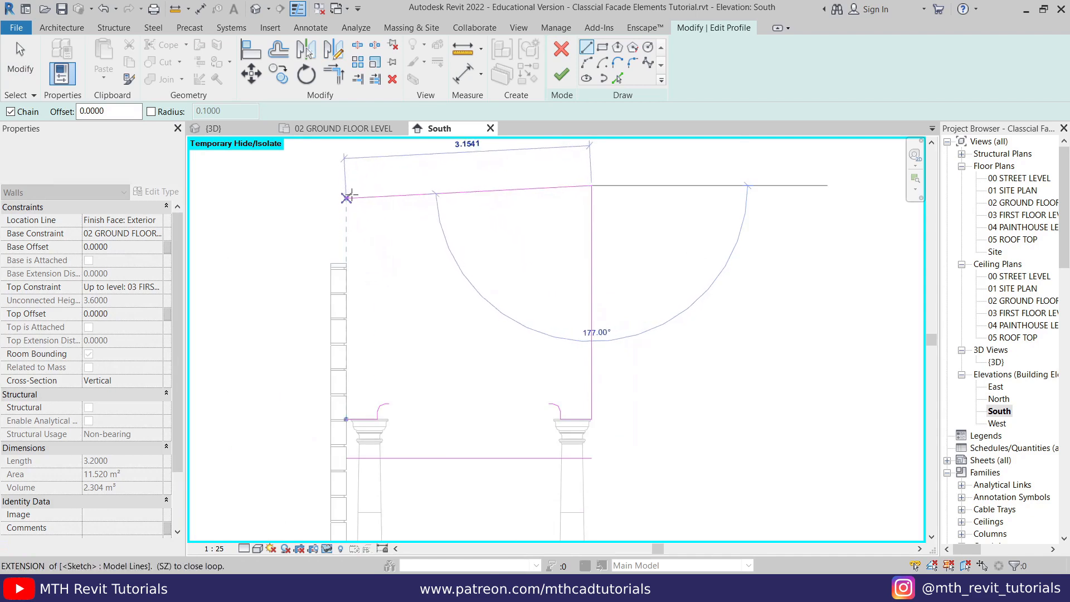
left_click(346, 185)
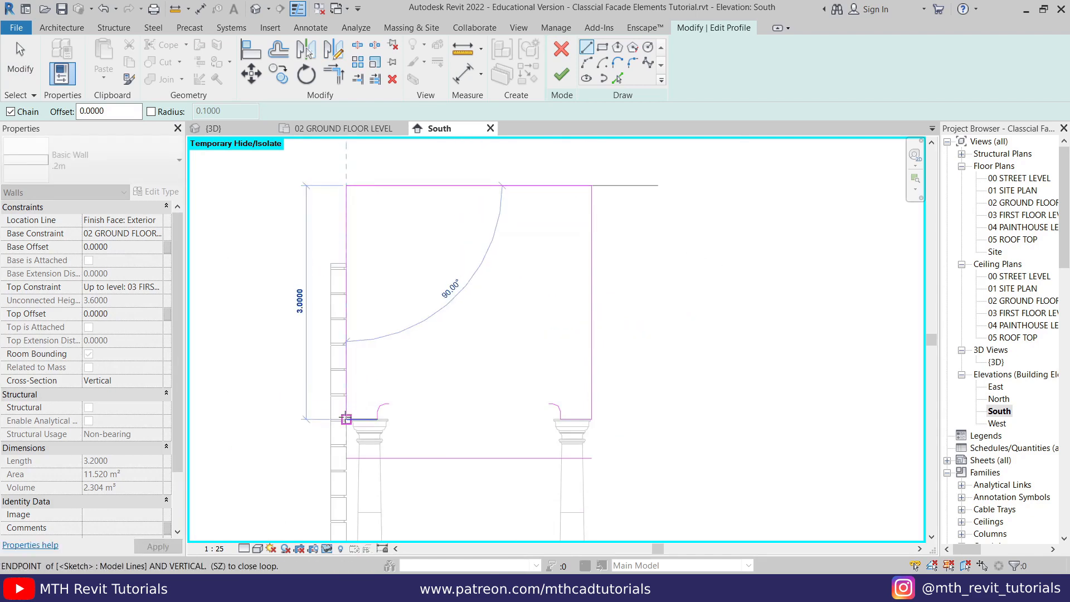
left_click(346, 418)
right_click(458, 317)
left_click(485, 331)
middle_click_drag(370, 349, 338, 390)
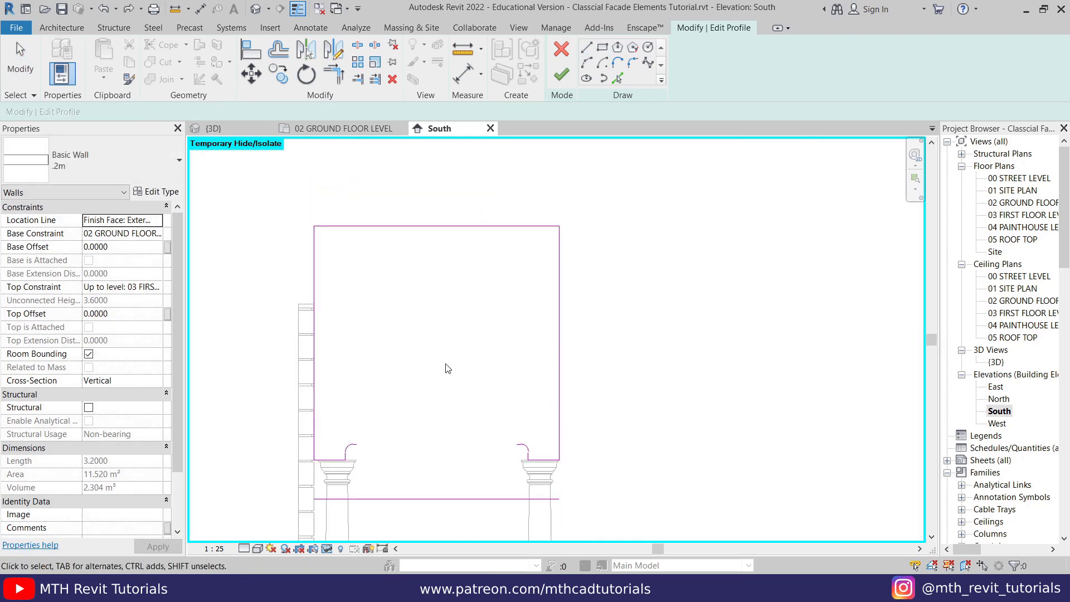
- Draw an arch between the two filleted corner ends with a start-end-radius arc and set its radius to 1.1 m
left_click(586, 62)
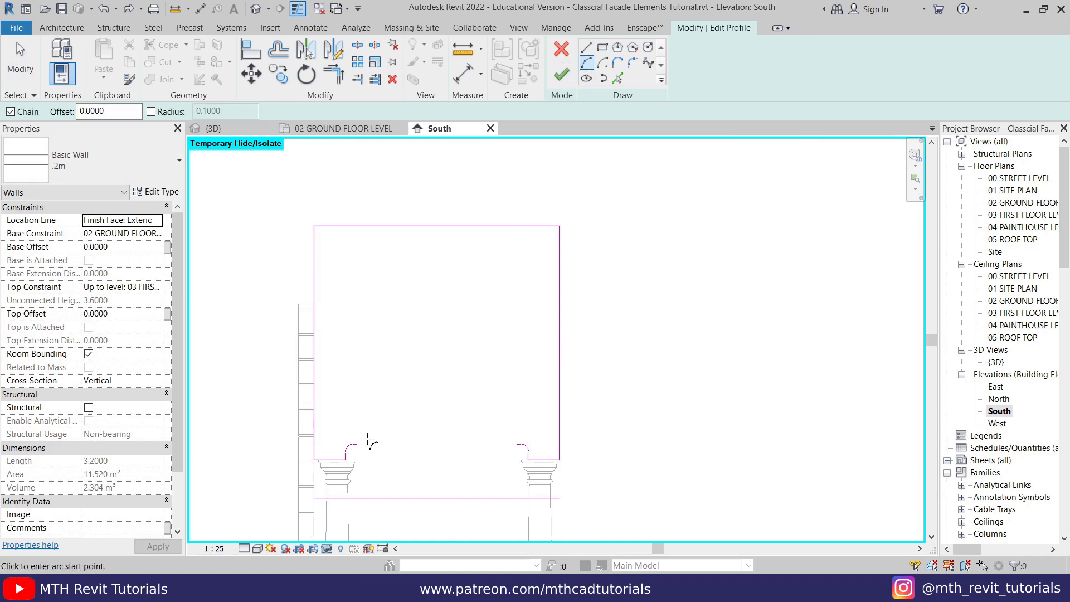
left_click(357, 444)
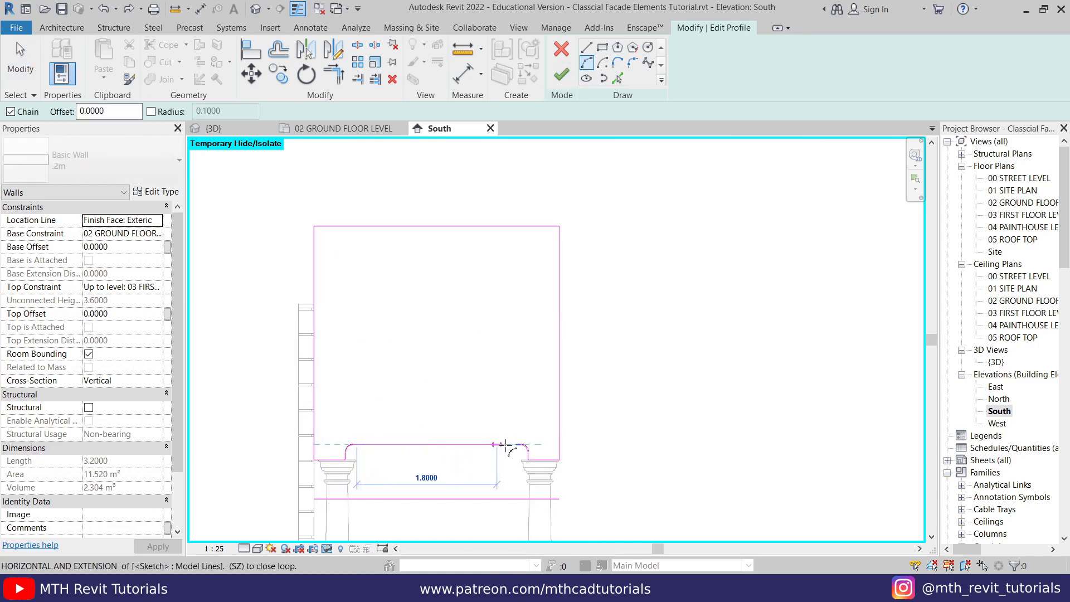
left_click(516, 444)
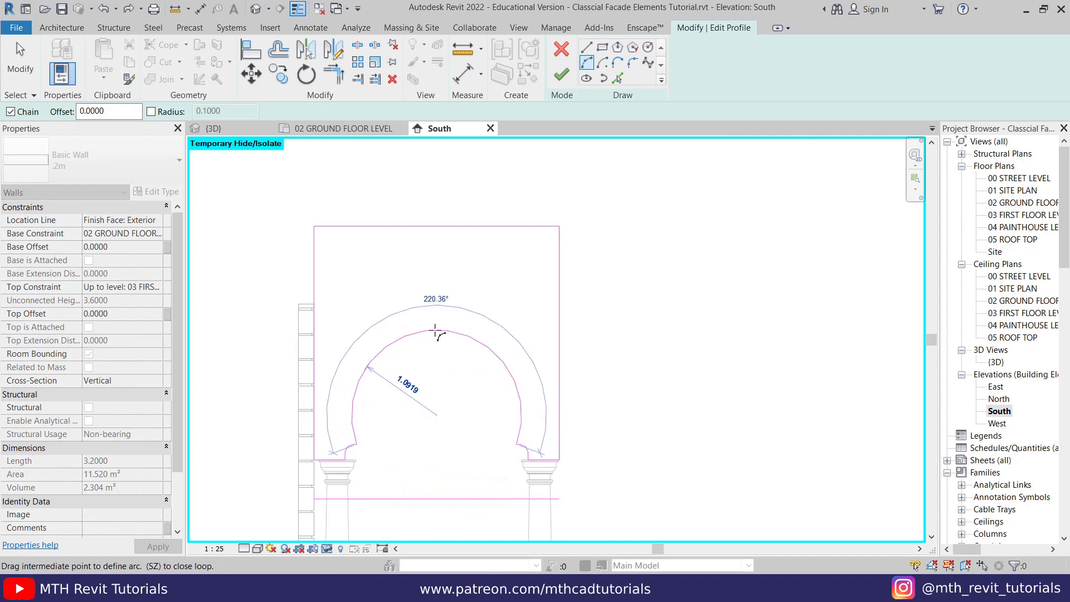
left_click(437, 329)
right_click(466, 295)
left_click(490, 304)
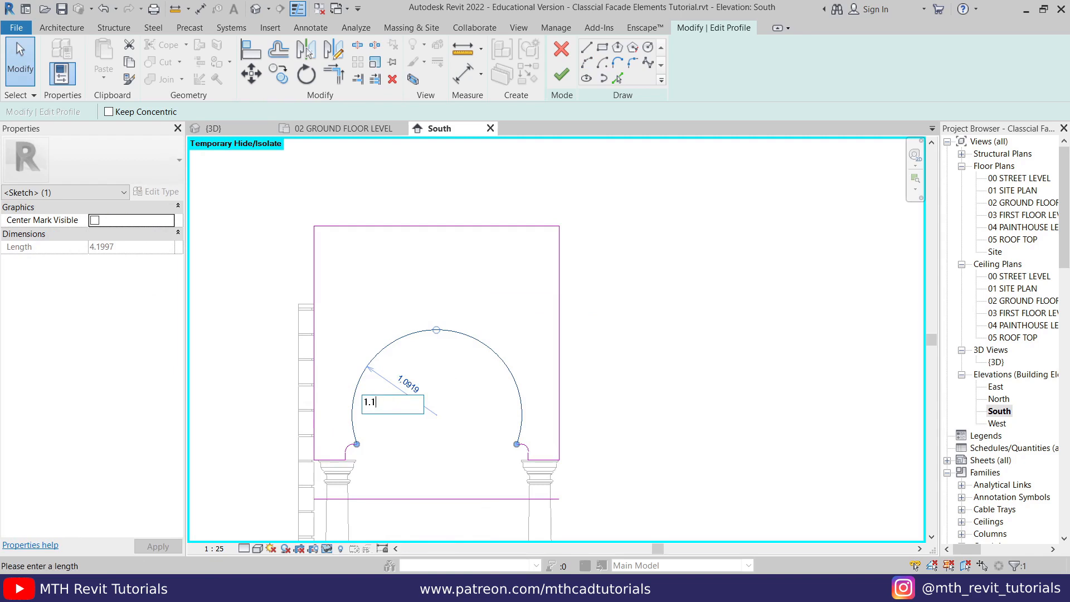
left_click(445, 395)
middle_click_drag(446, 395, 434, 336)
- Delete the horizontal helper line below the capitals and finish editing the front porch wall's profile
scroll(422, 420, "down", 3)
left_click_drag(398, 460, 399, 457)
middle_click_drag(404, 472, 410, 467)
key("Delete")
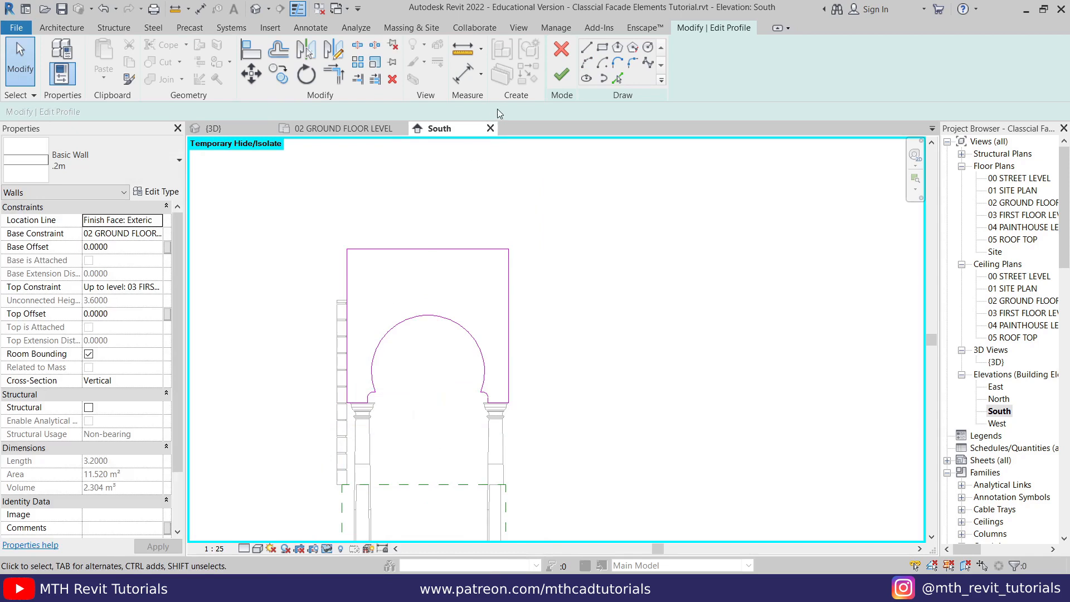
left_click(570, 79)
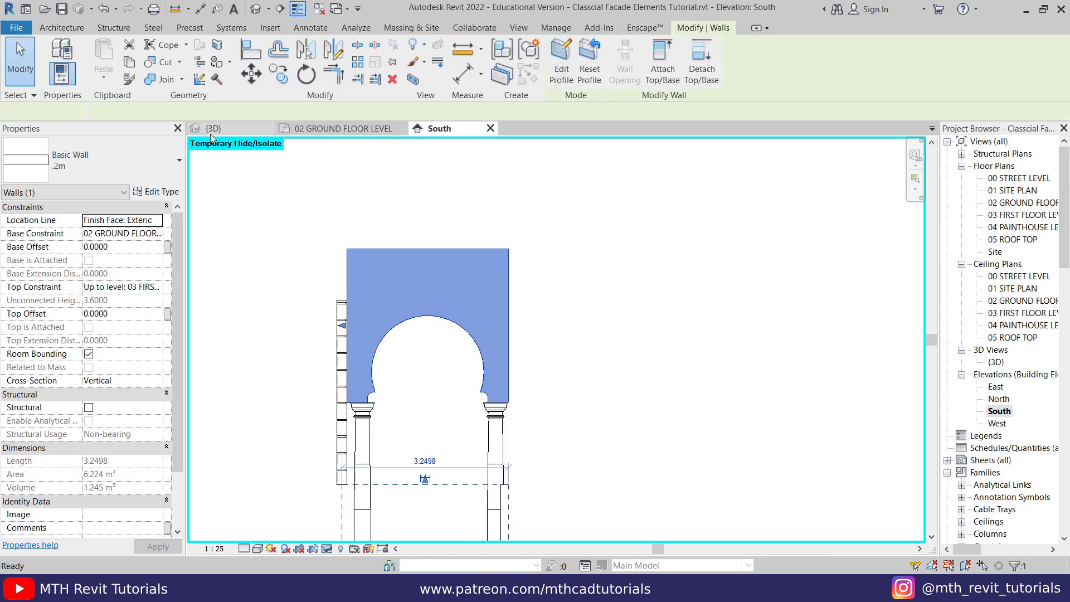
- In the 3D view seen from the right, move the arched porch wall 0.2 m toward the building, centring it on the column's capital
left_click(211, 132)
scroll(402, 290, "up", 3)
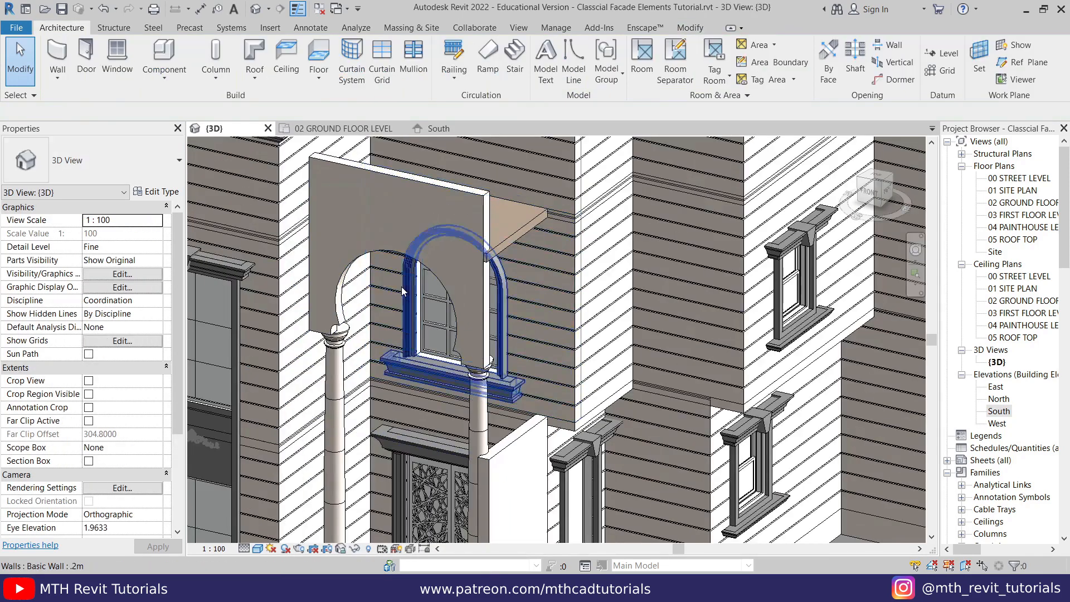
scroll(333, 290, "up", 3)
scroll(465, 346, "down", 4)
middle_click_drag(491, 348, 462, 341, "shift")
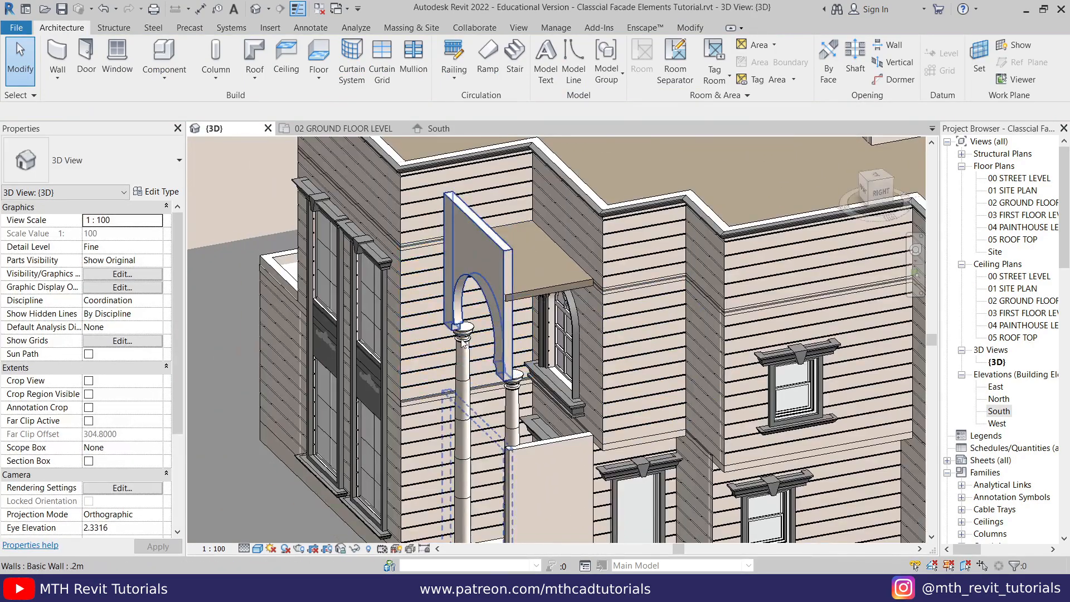
scroll(463, 343, "up", 3)
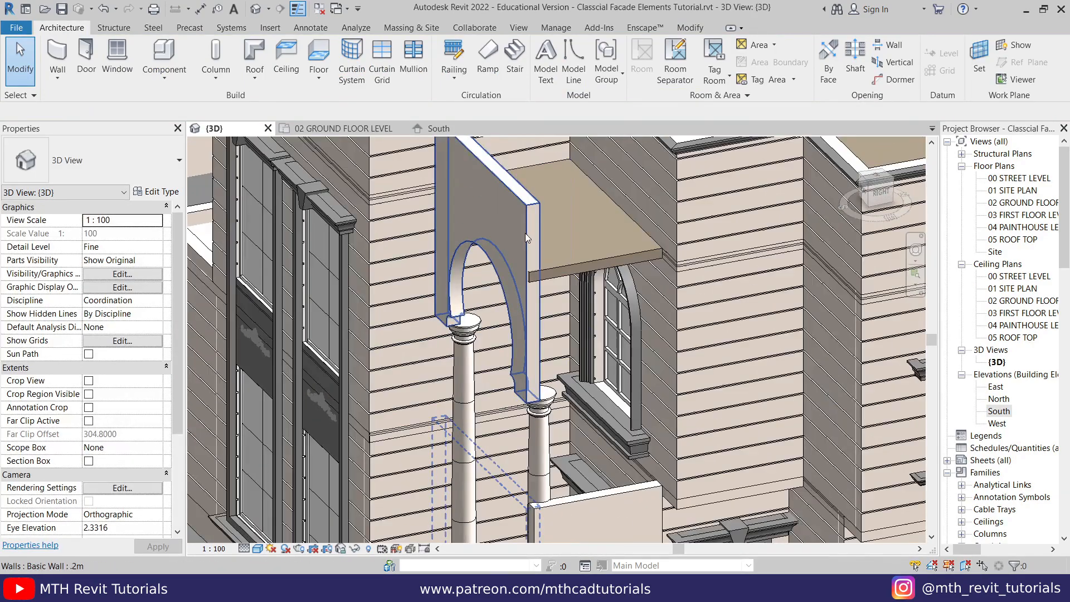
left_click(881, 192)
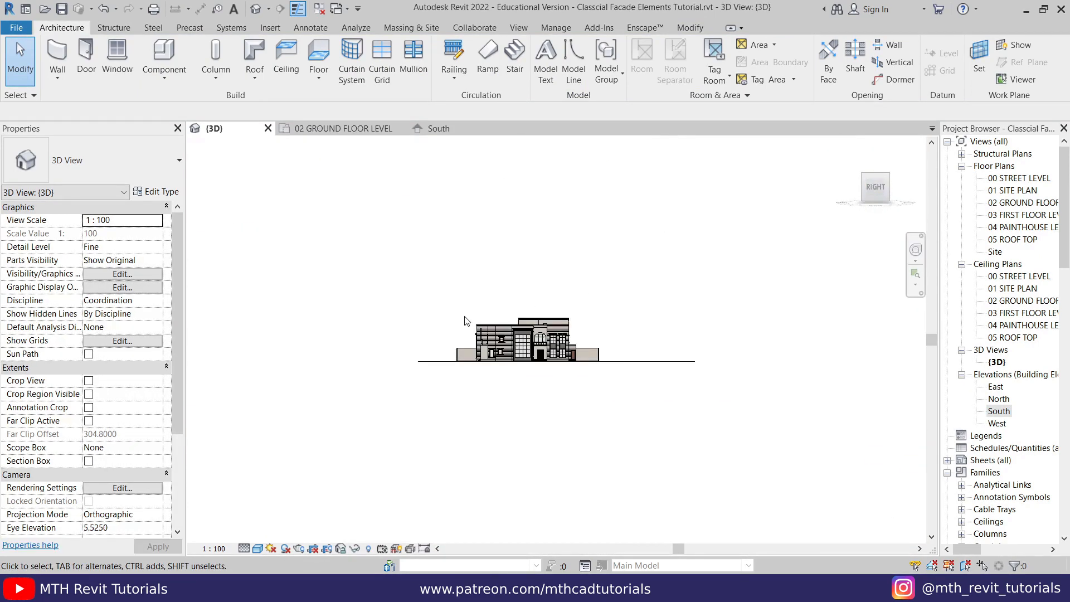
scroll(587, 360, "up", 4)
scroll(425, 423, "up", 6)
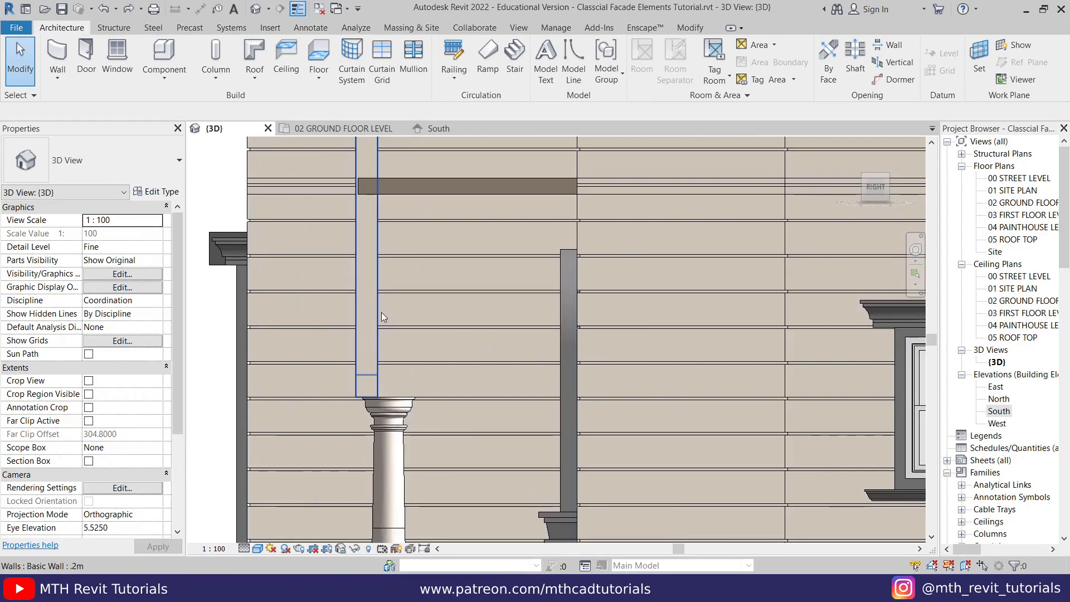
left_click(374, 303)
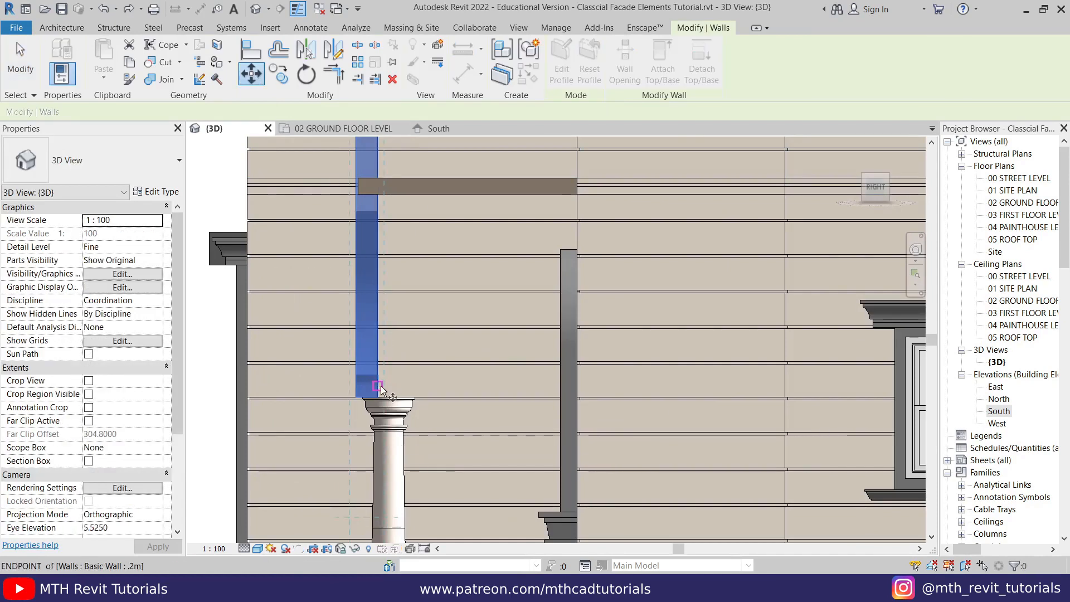
scroll(369, 403, "up", 6)
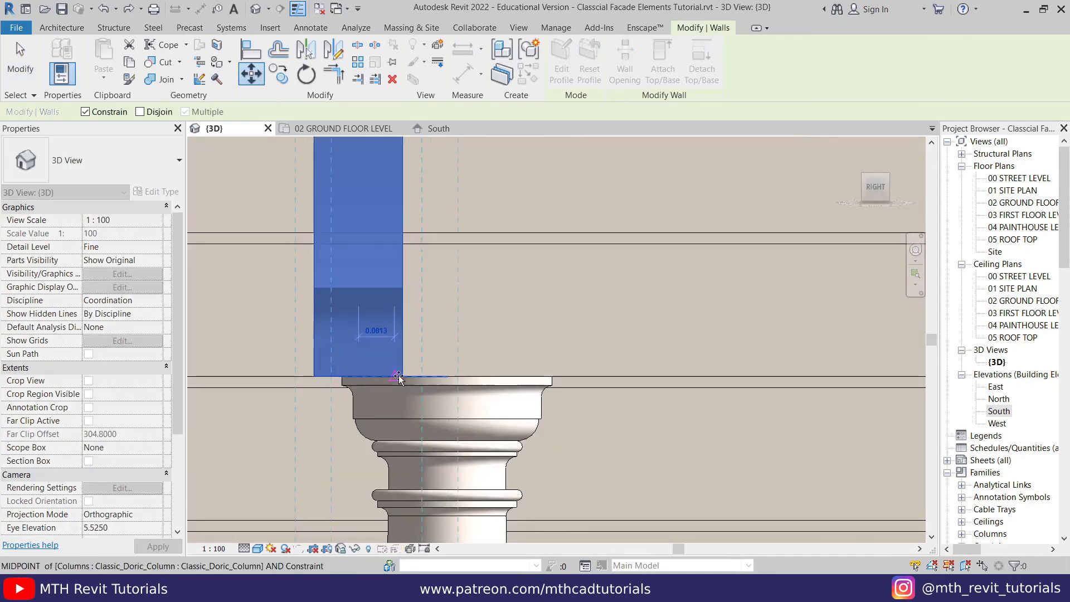
left_click(446, 378)
key("Escape")
- Examine the repositioned arched wall, its columns and the porch side wall from several angles in 3D
scroll(382, 333, "down", 5)
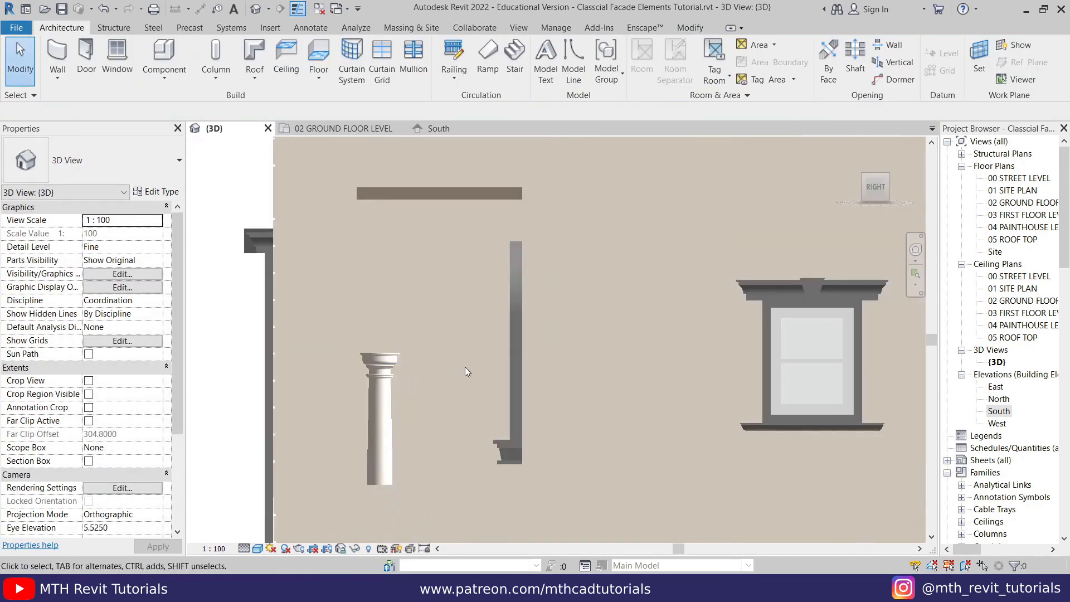
scroll(454, 232, "down", 5)
scroll(427, 305, "up", 3)
middle_click_drag(439, 282, 491, 365, "shift")
middle_click_drag(719, 516, 528, 196)
middle_click_drag(511, 286, 410, 323)
scroll(377, 269, "up", 1)
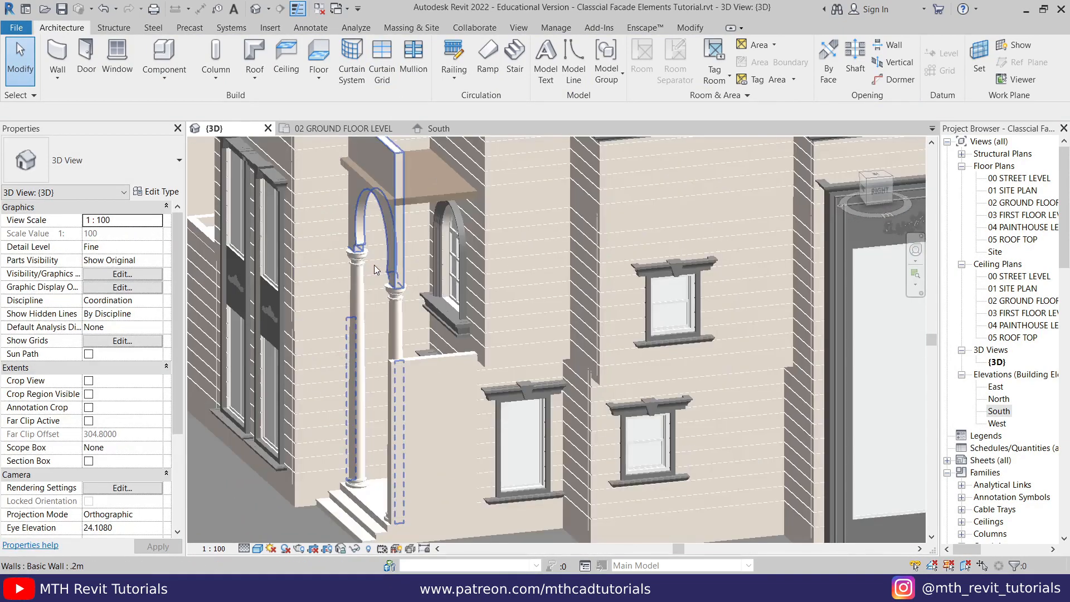
scroll(376, 269, "down", 3)
- Edit the porch side wall's profile in the right-side view and move its top edge up near the arched wall's top, removing the constraints
left_click(392, 368)
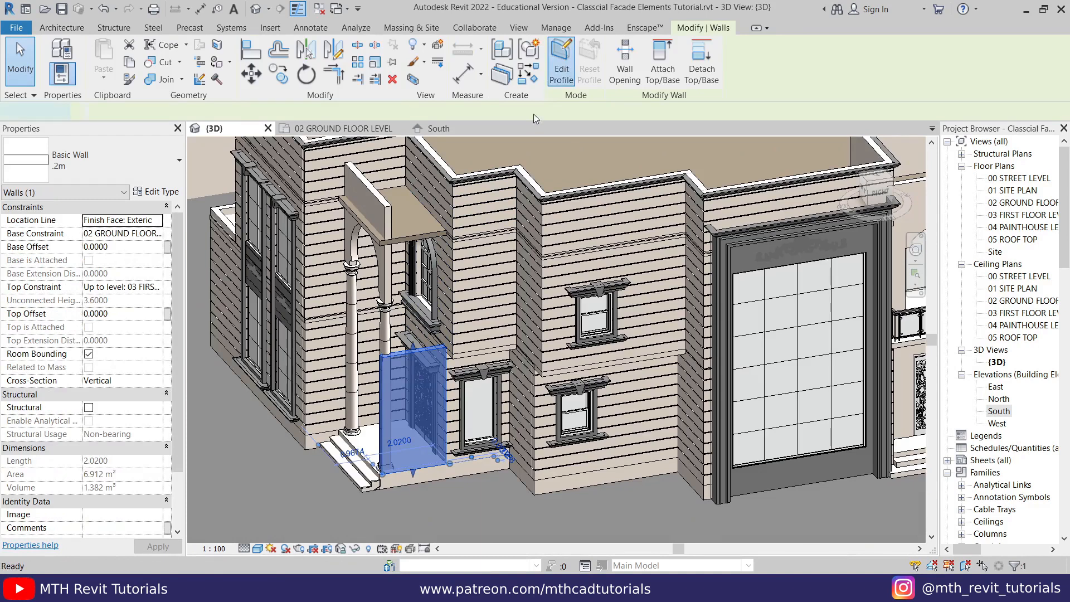
left_click(561, 61)
left_click(883, 190)
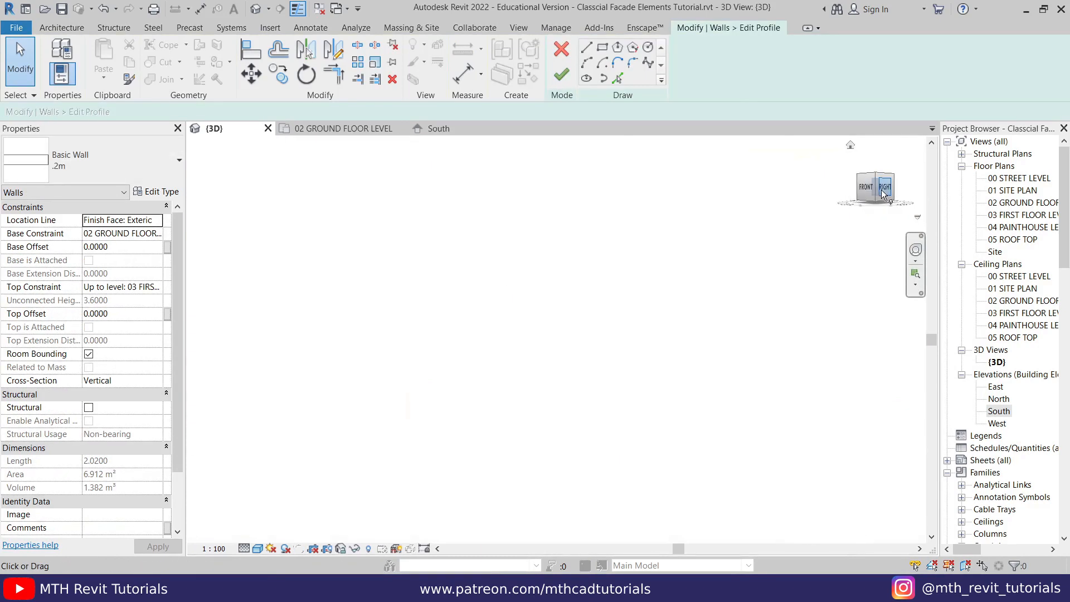
scroll(519, 297, "up", 4)
middle_click_drag(519, 298, 903, 310)
scroll(388, 517, "up", 3)
left_click_drag(499, 368, 483, 176)
scroll(483, 176, "up", 4)
left_click(833, 560)
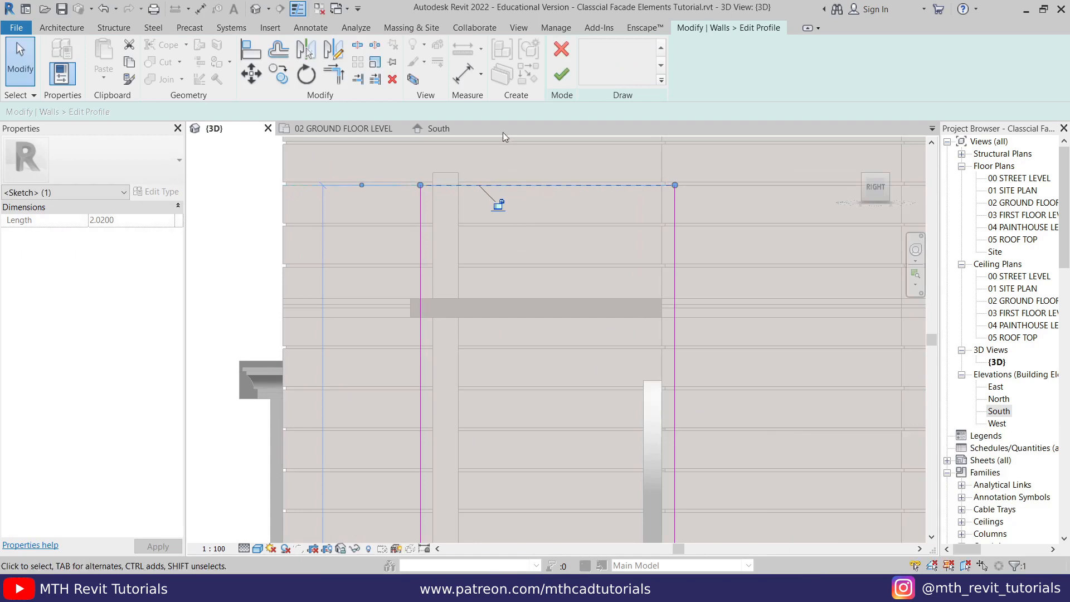
- Align the top edge of the side wall's profile with the top of the arched front wall
scroll(503, 136, "up", 1)
mouse_move(497, 193)
left_mouse_down()
mouse_move(502, 168)
mouse_move(504, 210)
left_mouse_up()
key("l")
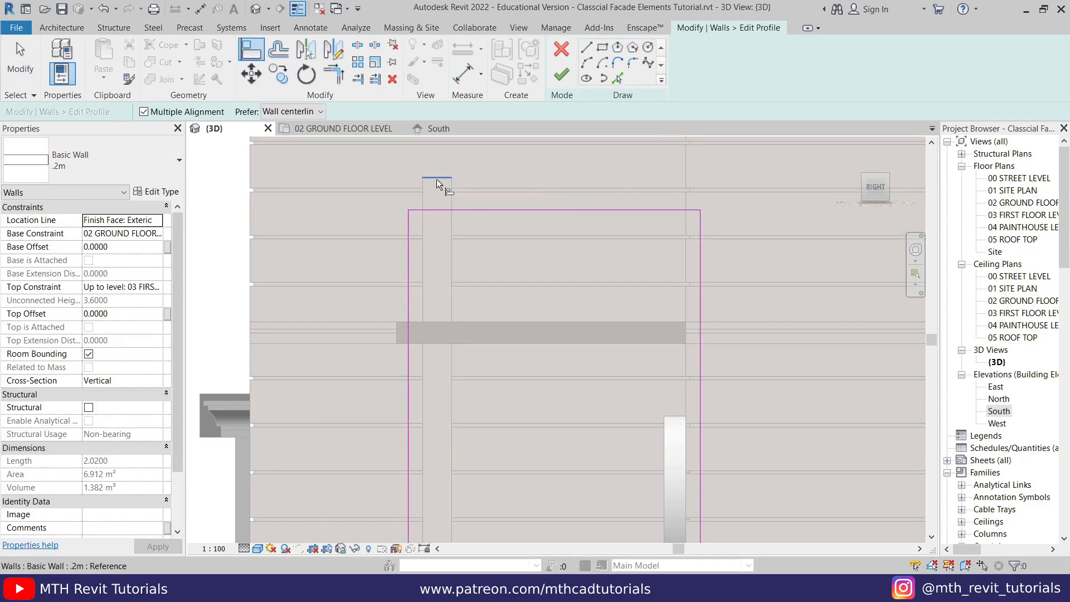
left_click(436, 179)
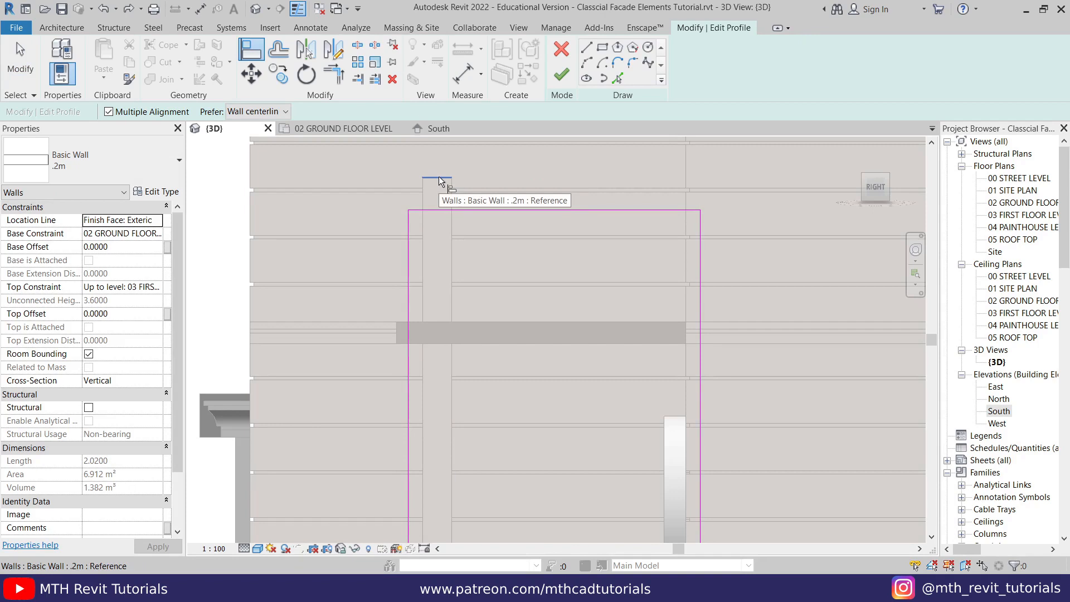
left_click(440, 178)
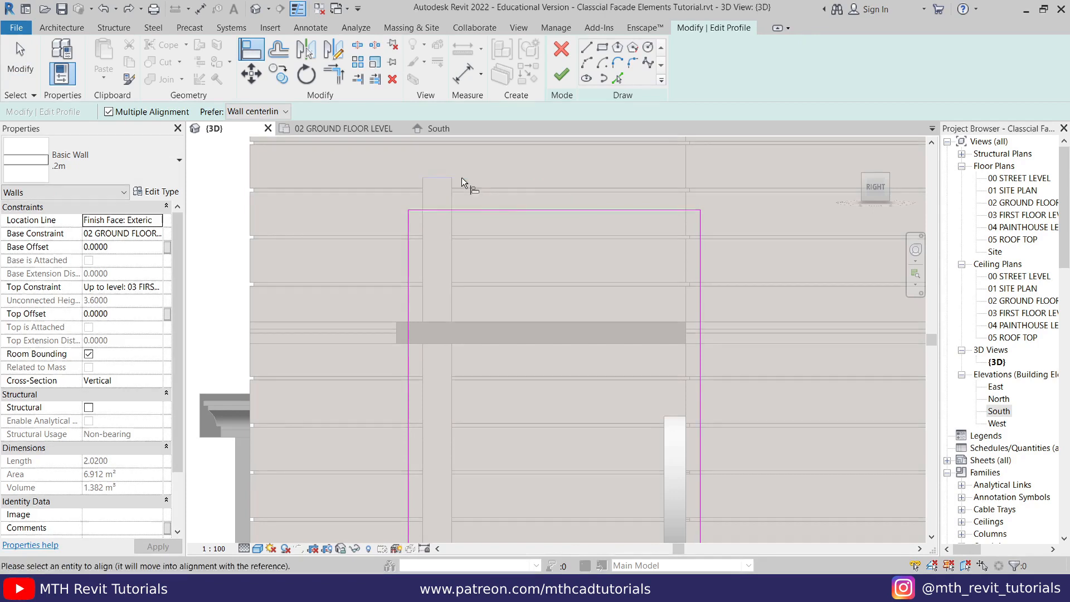
left_click(476, 209)
- Move the bottom edge of the side wall's profile up from the porch base, removing its constraints
scroll(467, 207, "down", 3)
middle_click_drag(606, 468, 578, 348)
middle_click_drag(477, 525, 468, 369)
right_click(468, 369)
left_click(481, 376)
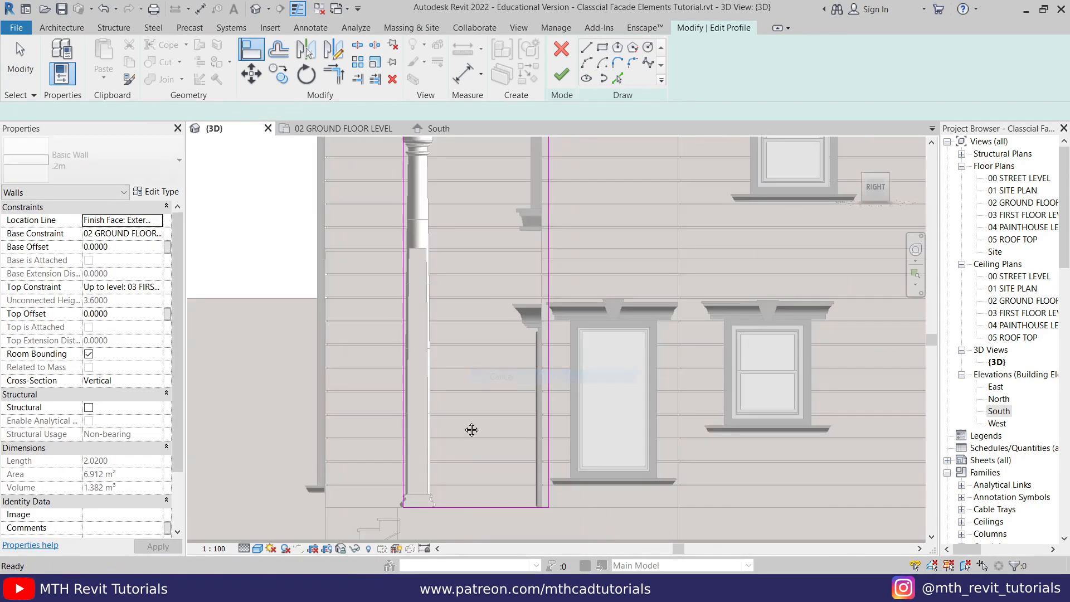
middle_click_drag(472, 429, 484, 354)
scroll(484, 354, "down", 1)
left_click_drag(498, 421, 481, 239)
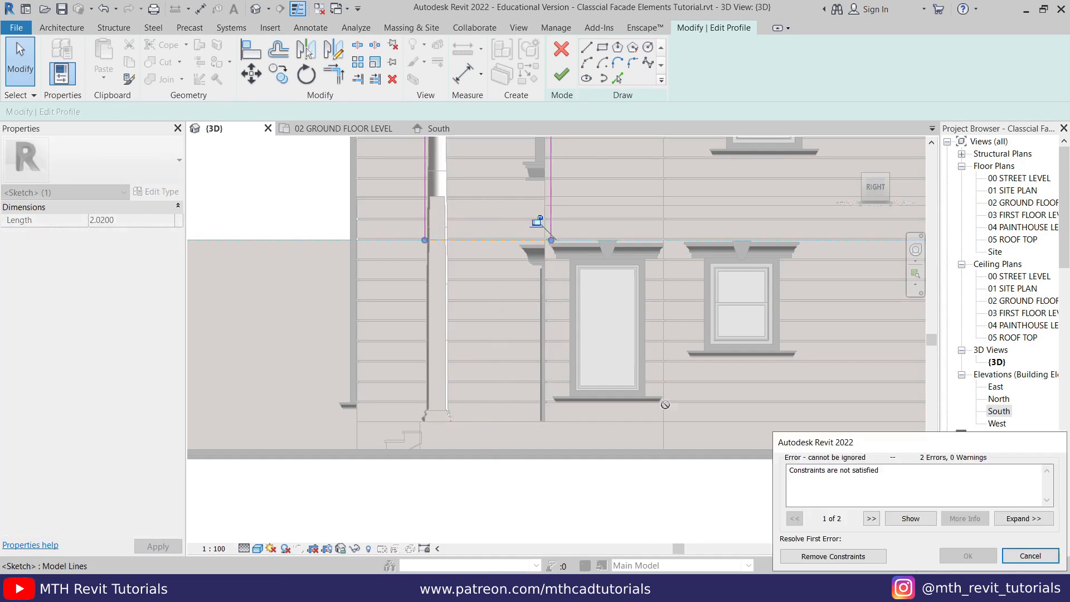
left_click(800, 557)
- Align the profile's bottom edge with the top of the Doric column's capital and finish editing the side wall
middle_click_drag(504, 202, 492, 434)
scroll(469, 352, "up", 2)
left_click(249, 52)
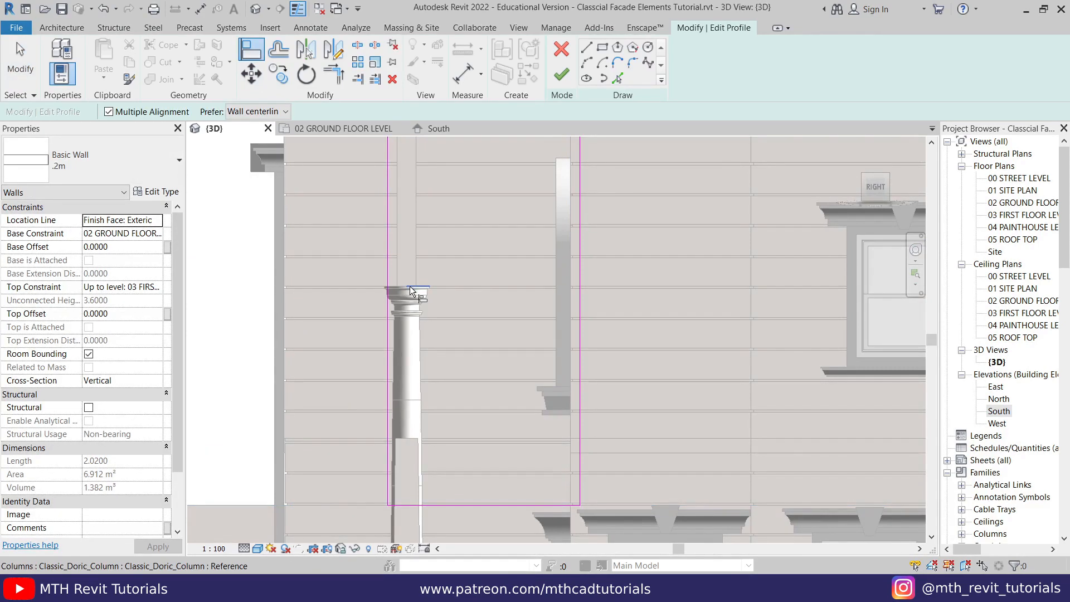
left_click(466, 505)
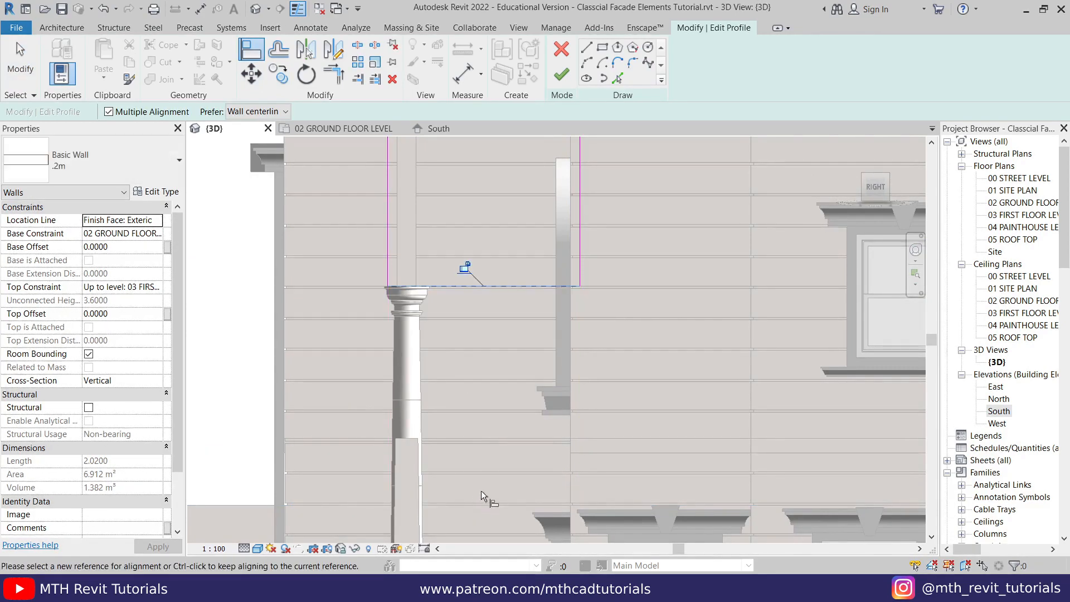
key("Escape")
left_click(562, 73)
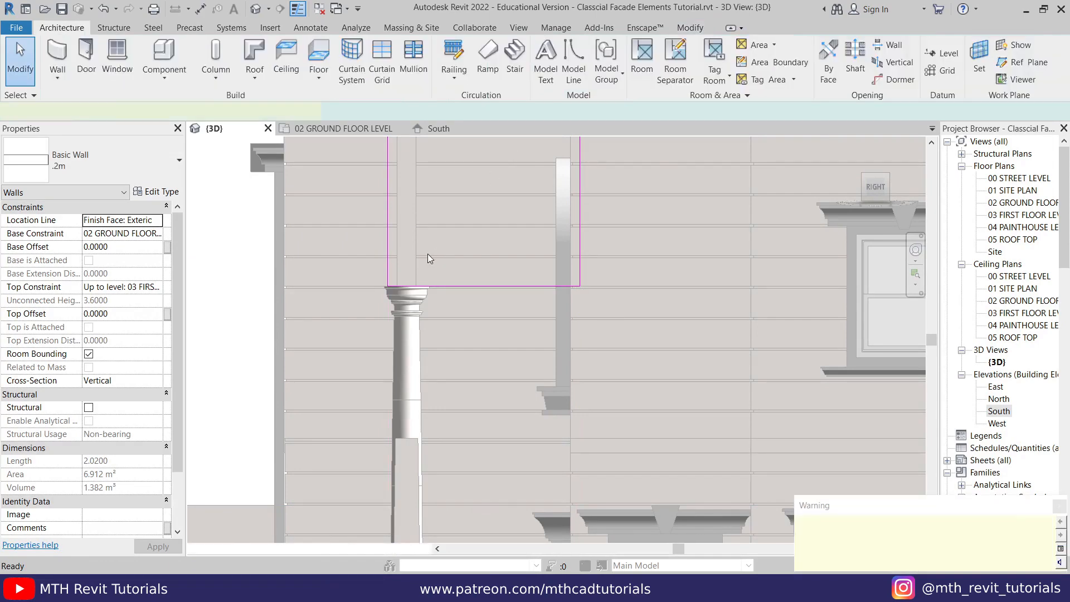
scroll(427, 253, "down", 3)
middle_click_drag(387, 280, 478, 356, "shift")
key("Escape")
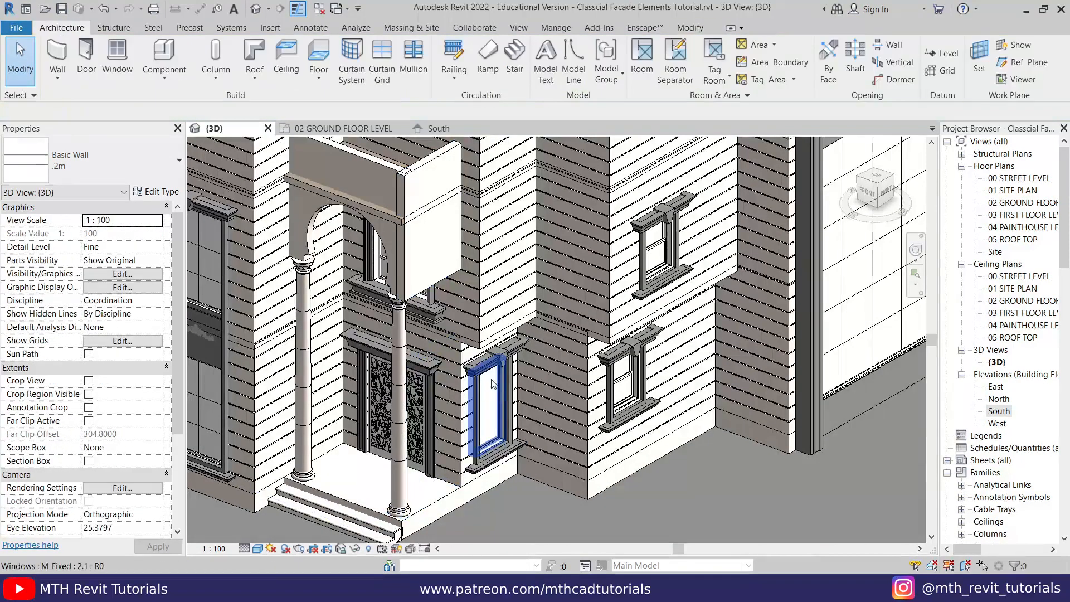
- Edit the boundary of the upper floor over the entrance and pull its front line inward behind the arched wall's face
scroll(372, 195, "up", 2)
middle_click_drag(372, 195, 439, 271)
scroll(439, 272, "up", 2)
double_click(442, 309)
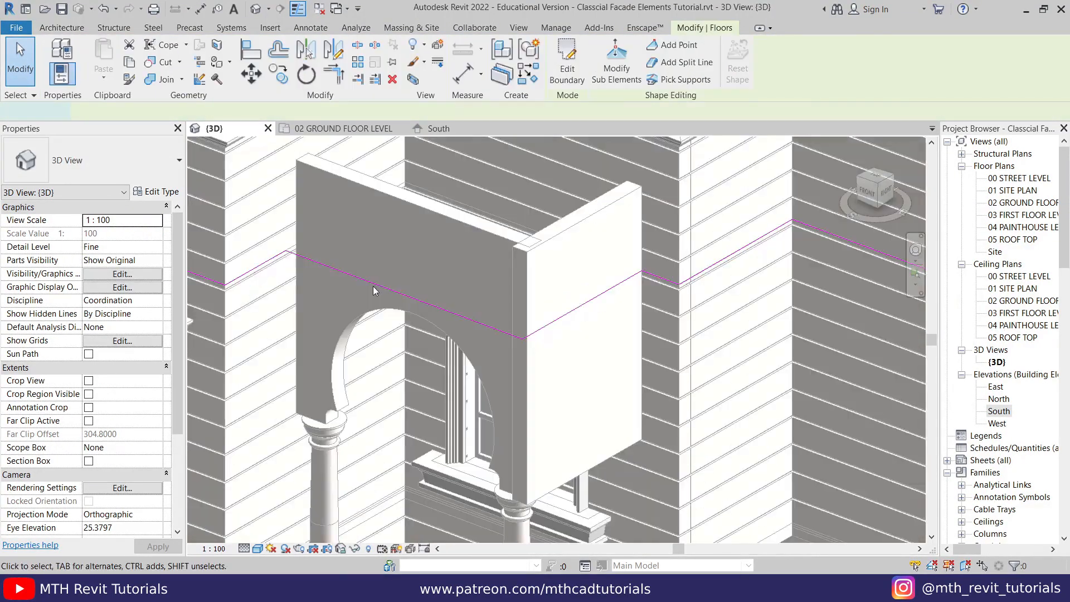
left_click(373, 237)
left_click_drag(374, 237, 350, 257)
- Pull the floor boundary's side line inward at the porch side wall and finish the boundary without attaching walls to the floor
left_click(576, 285)
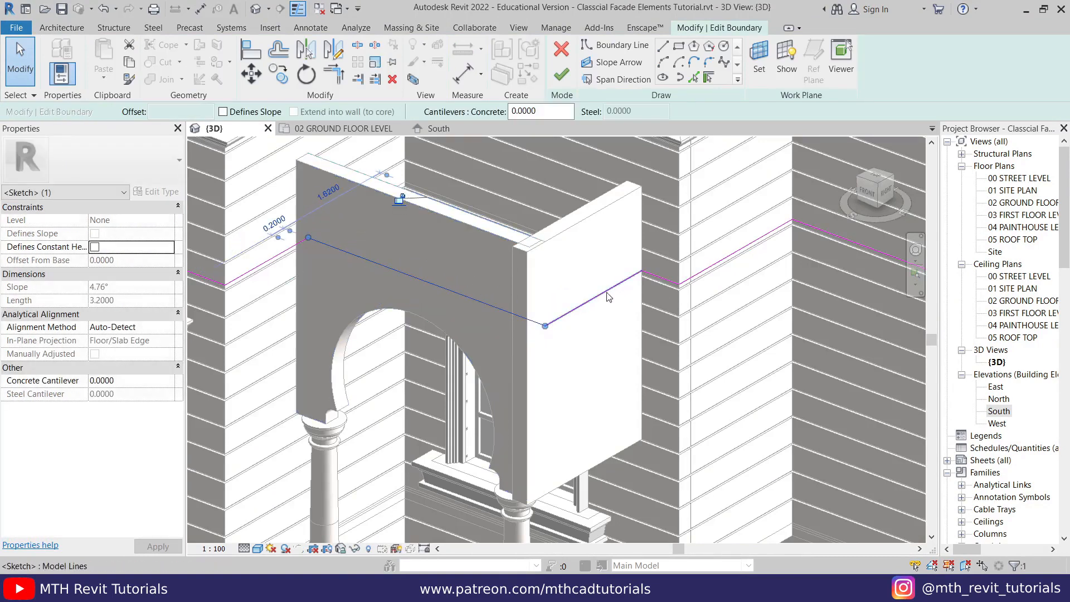
left_click_drag(592, 291, 598, 293)
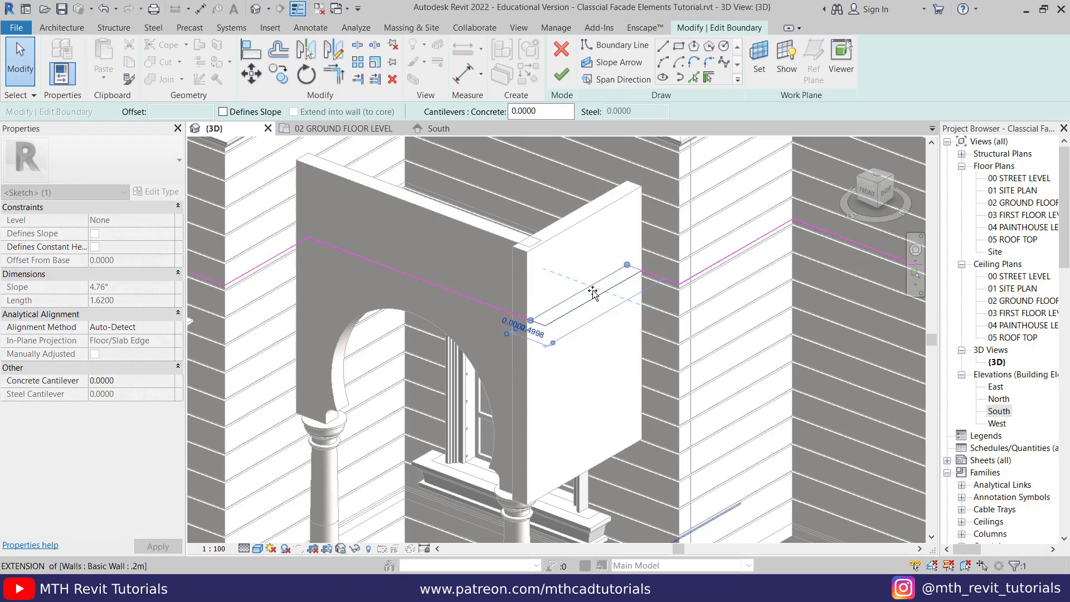
left_click(561, 74)
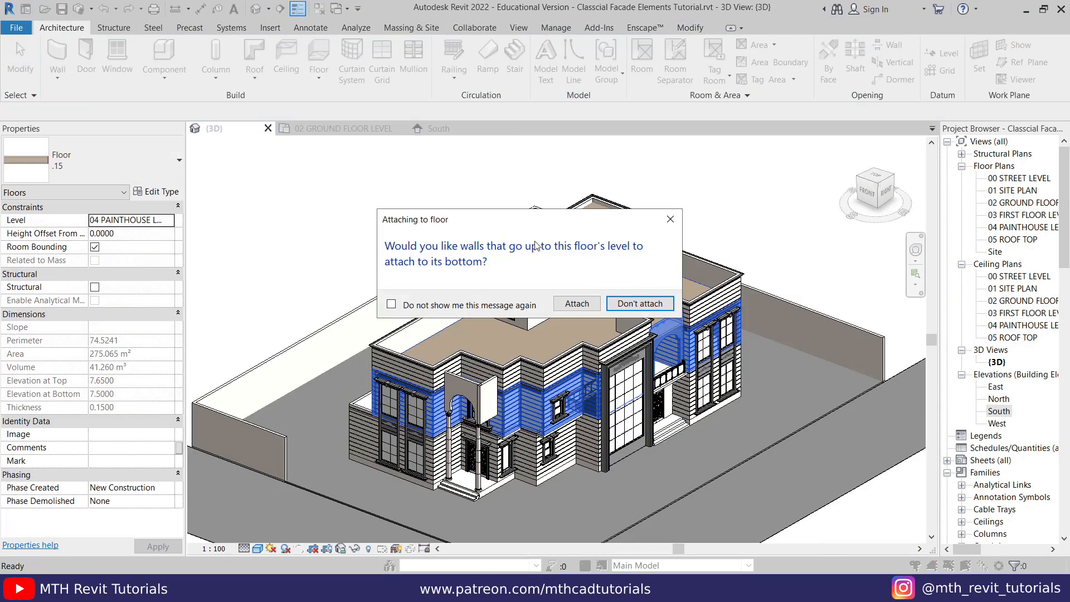
left_click(636, 308)
scroll(472, 413, "up", 7)
left_click(522, 262)
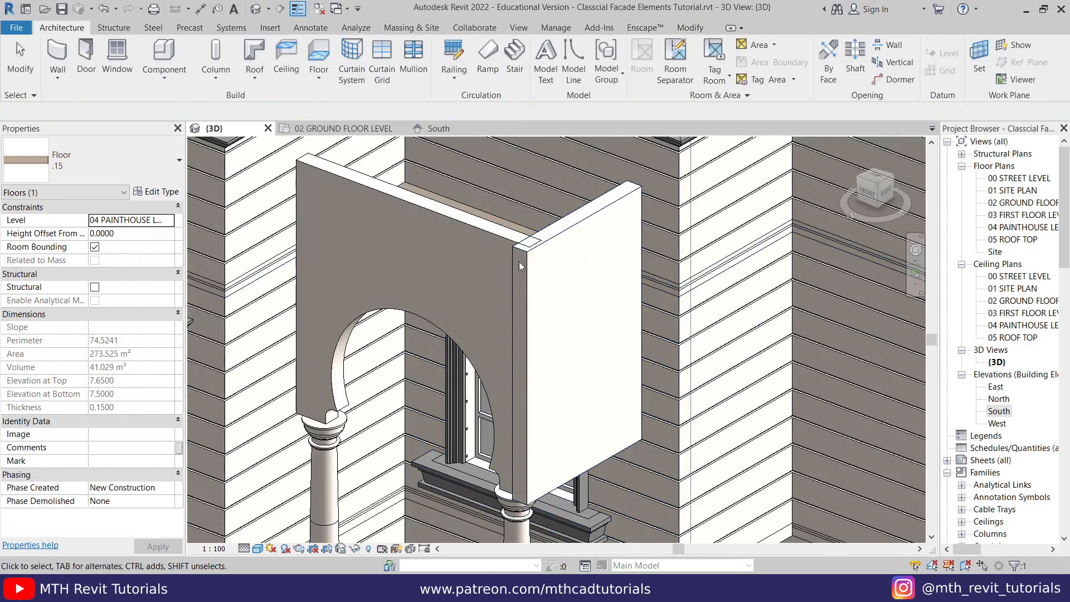
- Align the end of the arched front wall with the outer face of the porch side wall
scroll(523, 262, "up", 1)
middle_click_drag(522, 262, 516, 279)
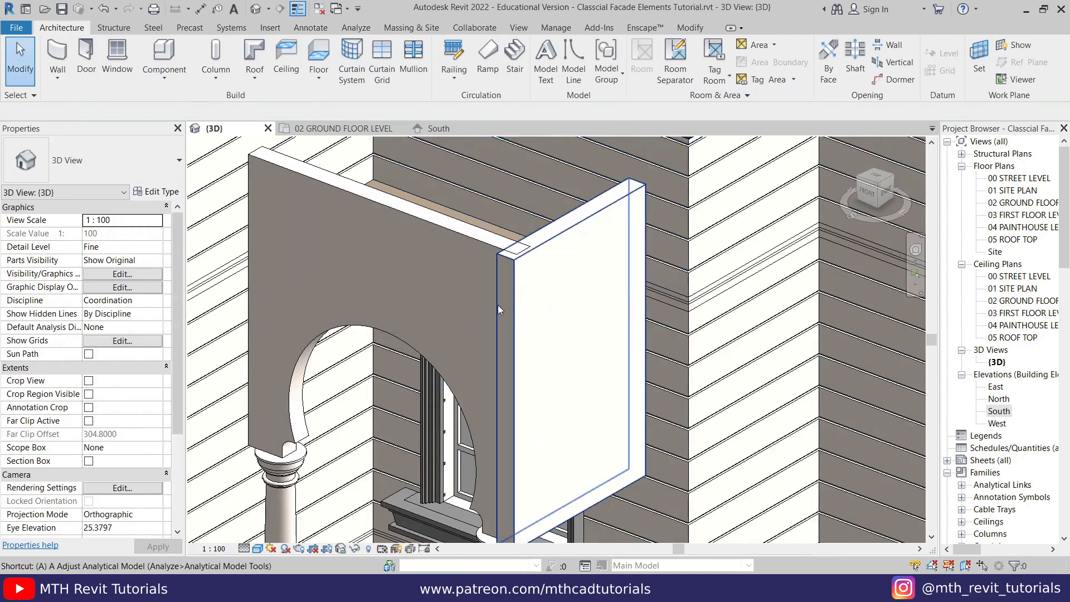
key("a")
key("l")
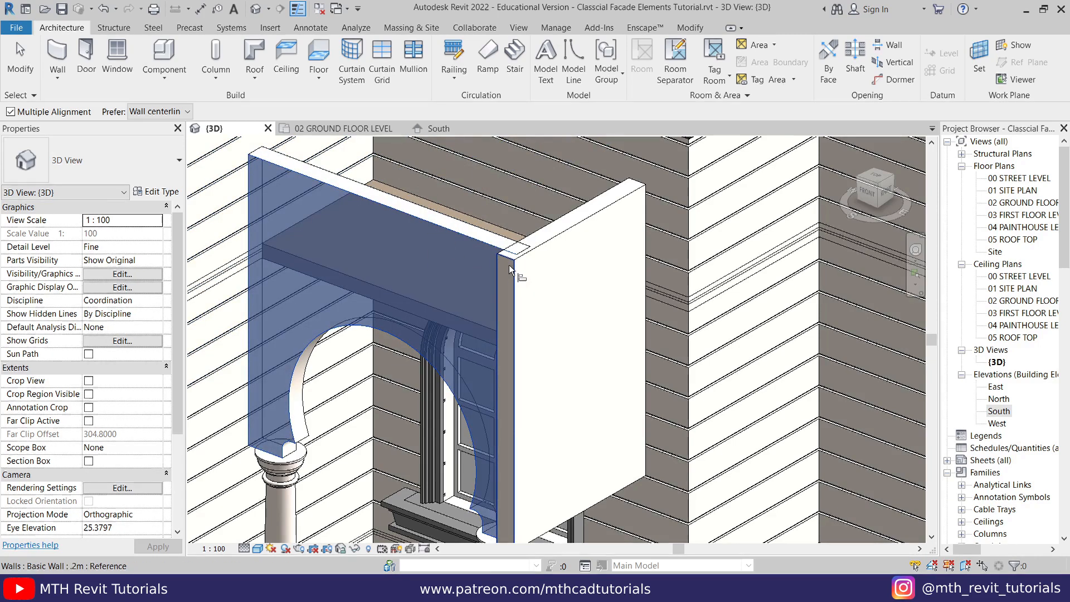
scroll(506, 271, "up", 2)
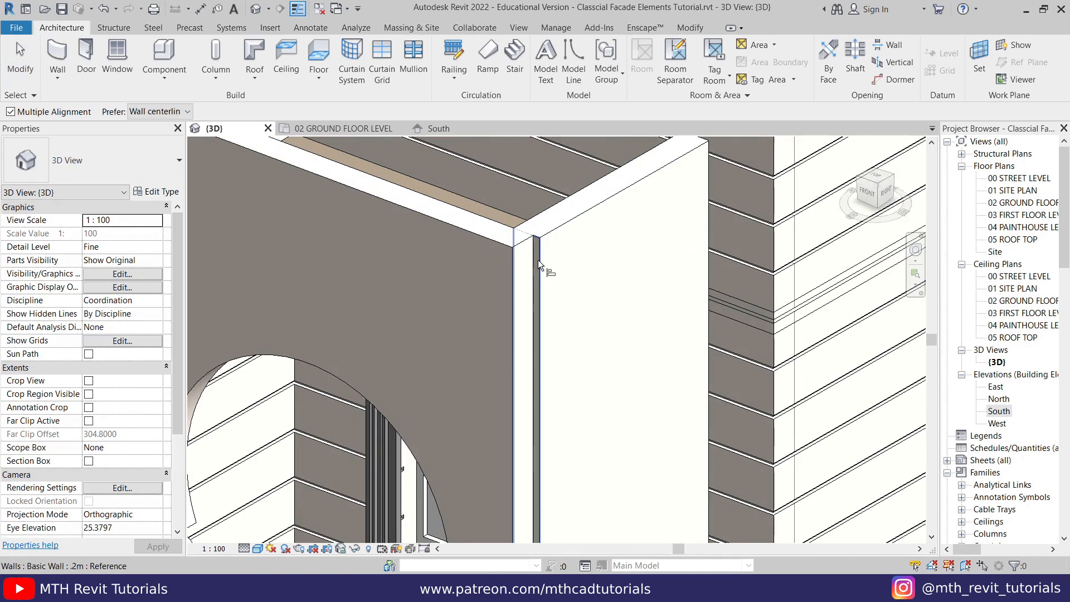
left_click(555, 232)
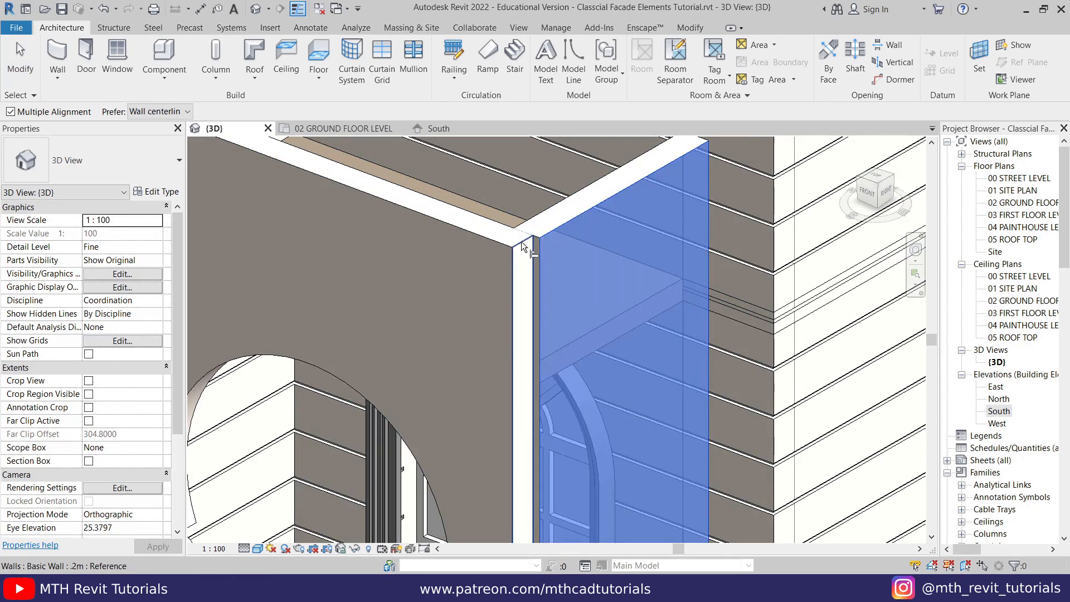
left_click(523, 241)
key("Escape")
key("Escape")
- Add horizontal Cornice 2 wall sweeps near the tops of the porch's arched front wall and side wall
scroll(483, 266, "down", 5)
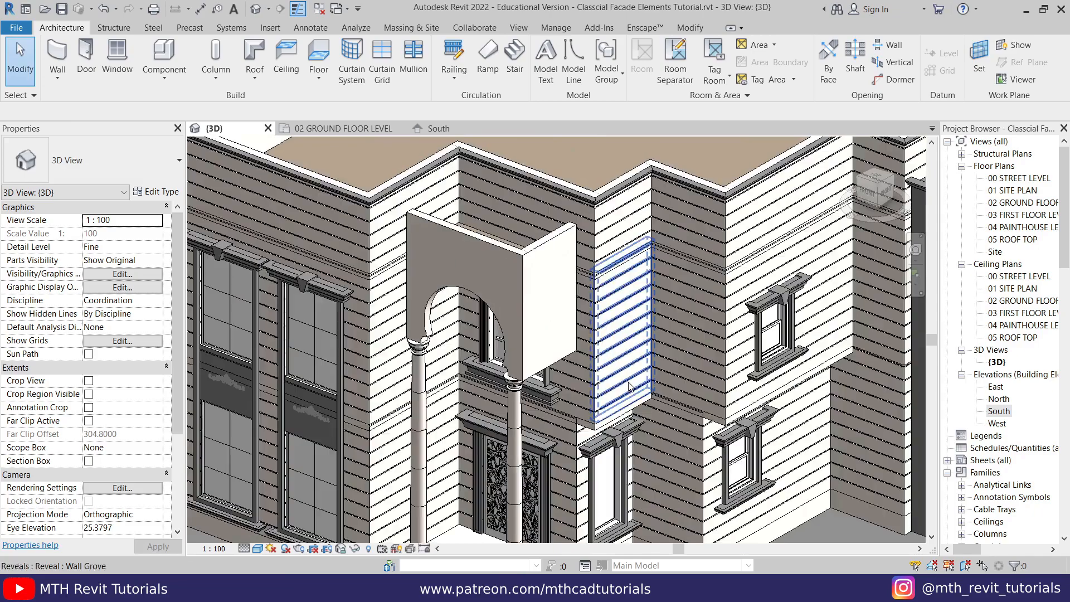
middle_click_drag(482, 266, 416, 468, "shift")
scroll(450, 258, "up", 3)
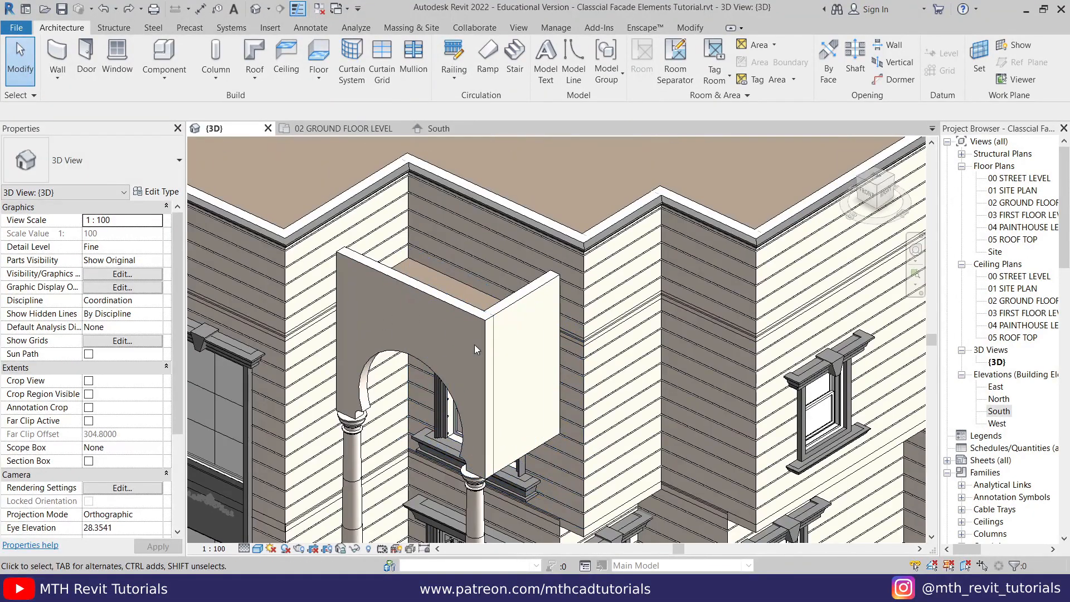
scroll(474, 346, "down", 2)
scroll(452, 418, "up", 2)
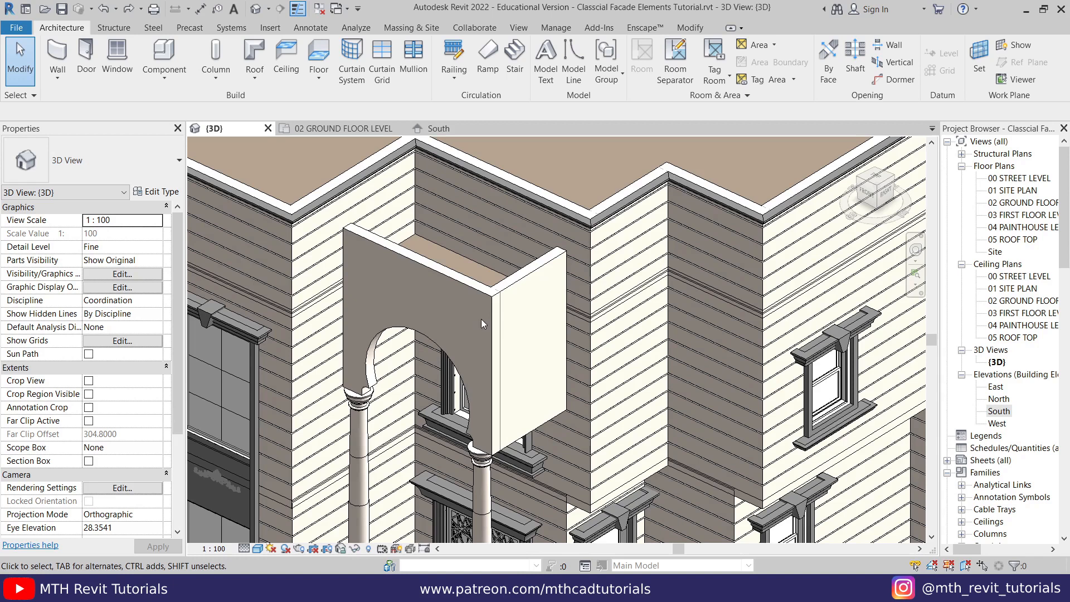
scroll(388, 286, "up", 3)
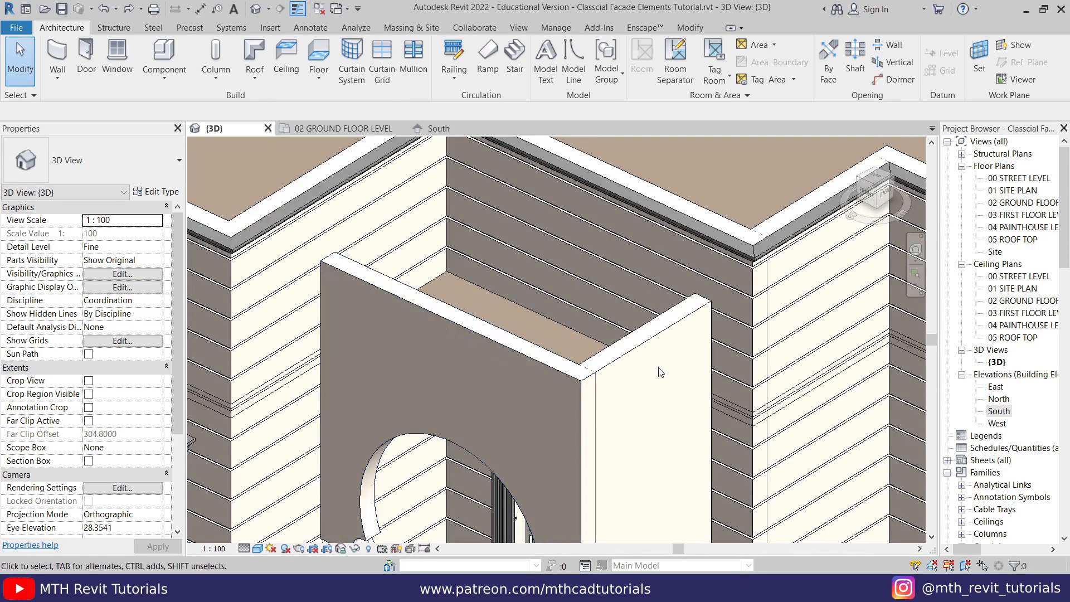
left_click(50, 82)
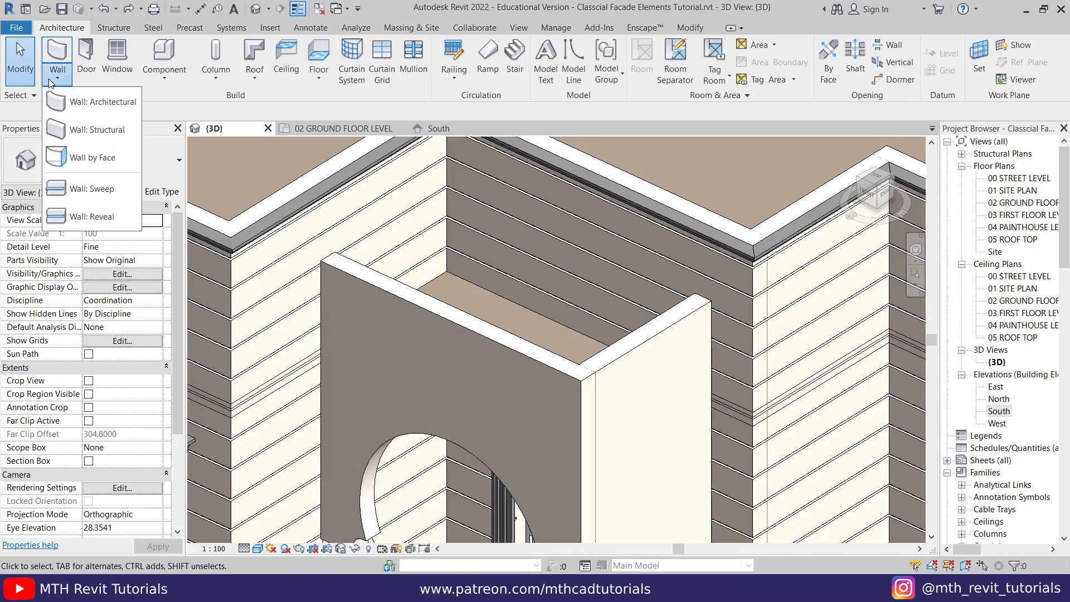
left_click(98, 189)
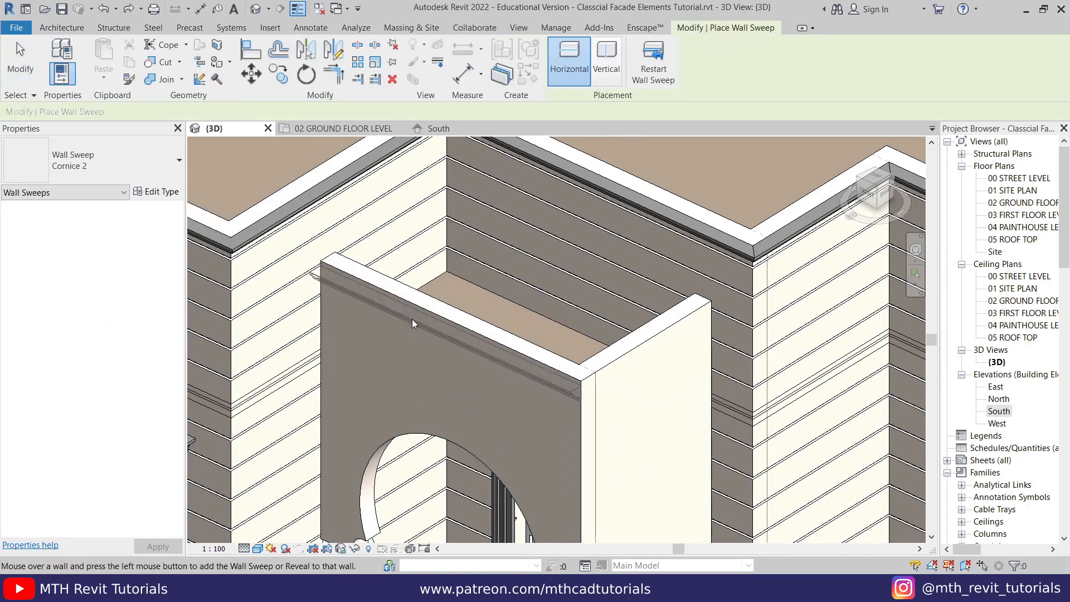
left_click(433, 343)
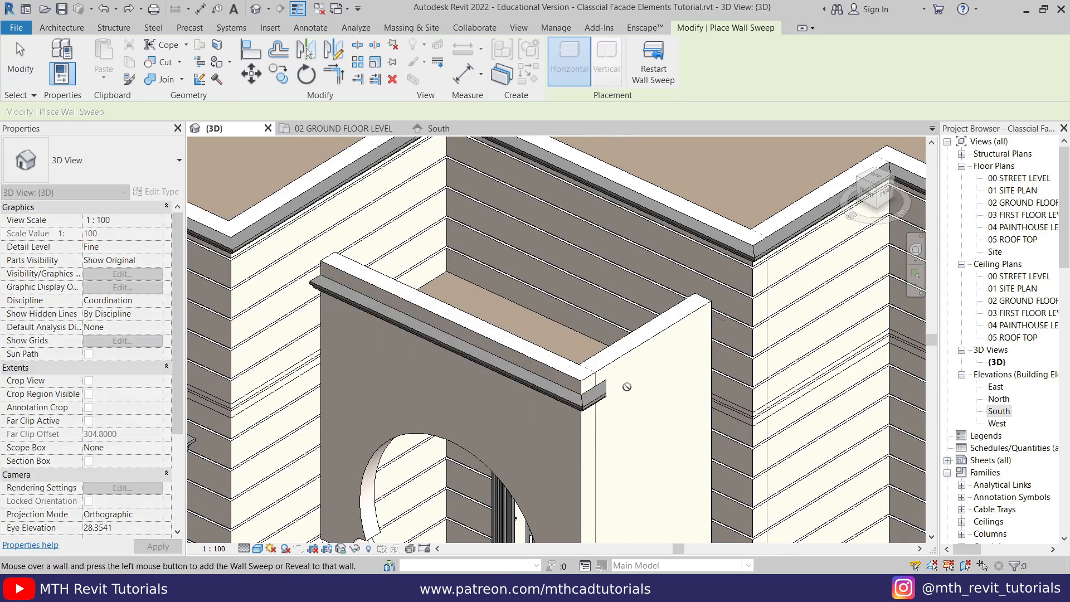
right_click(565, 317)
left_click(589, 326)
- Align the top of the porch cornice with the top face of the porch walls
scroll(557, 372, "up", 5)
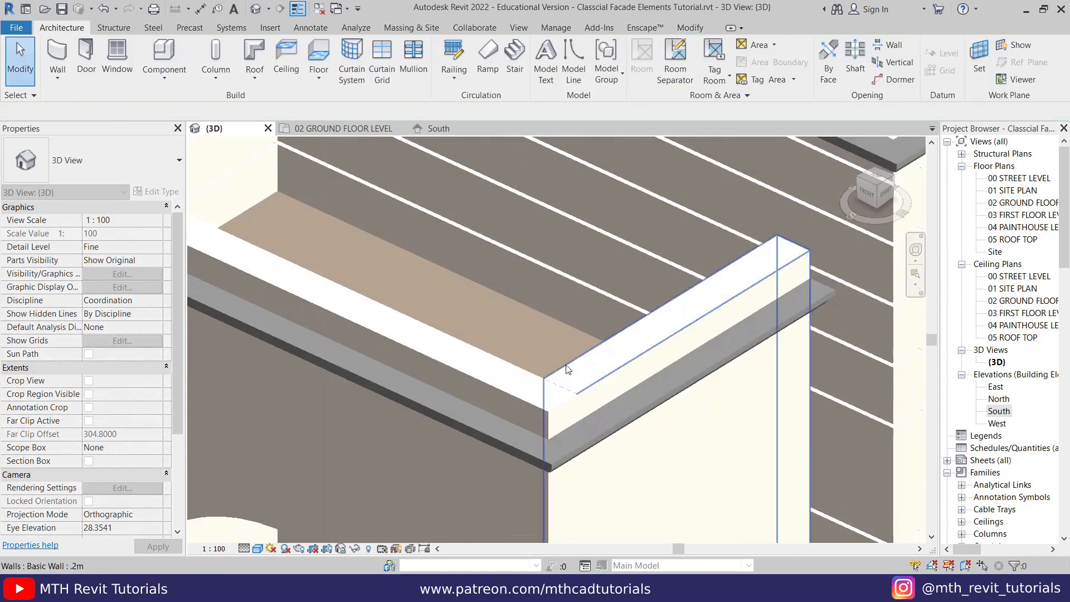
key("a")
key("l")
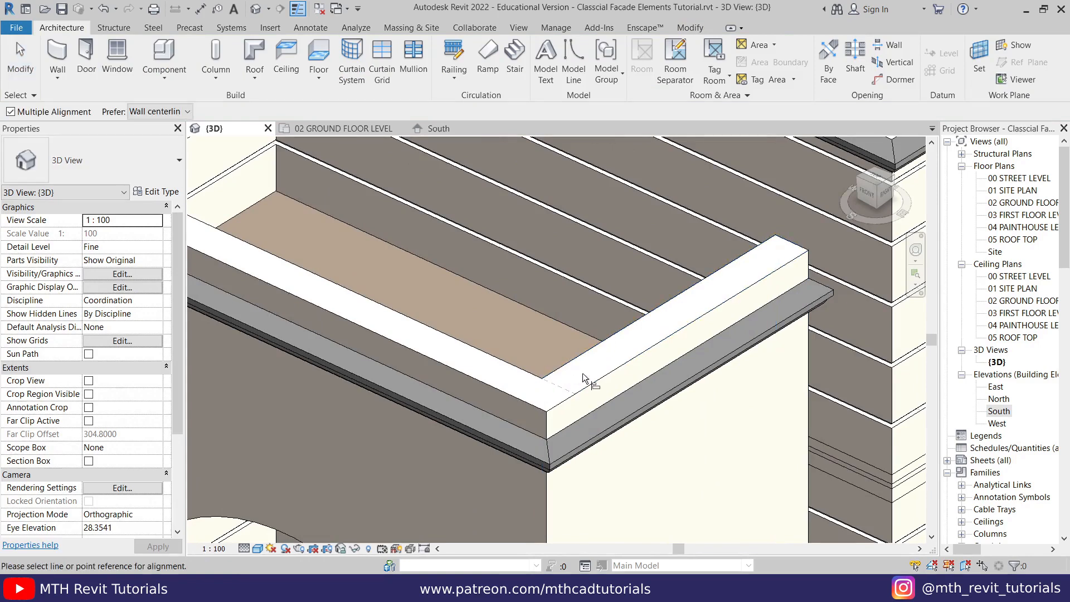
left_click(579, 359)
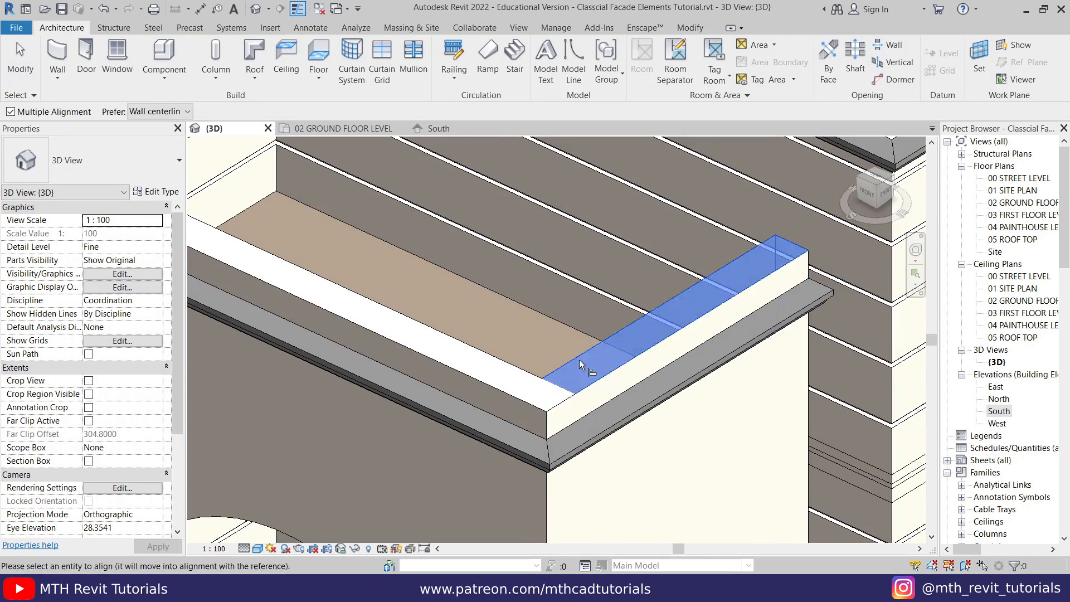
left_click(631, 392)
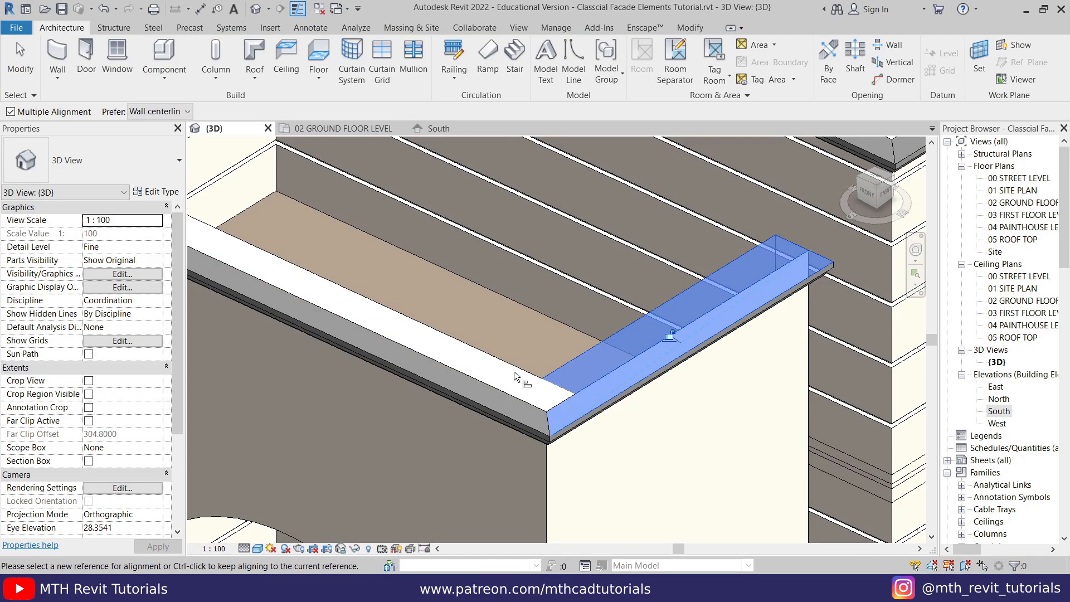
key("Escape")
key("Escape")
scroll(513, 325, "down", 4)
middle_click_drag(505, 482, 505, 260)
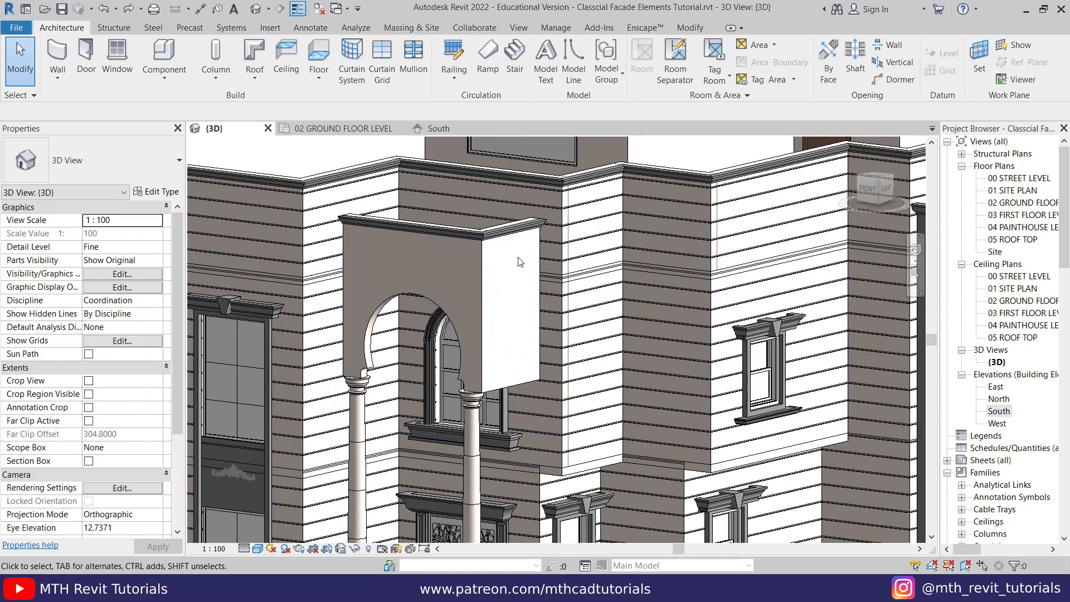
- Open the South elevation with the isolated porch and start exporting it to DWG
double_click(1001, 410)
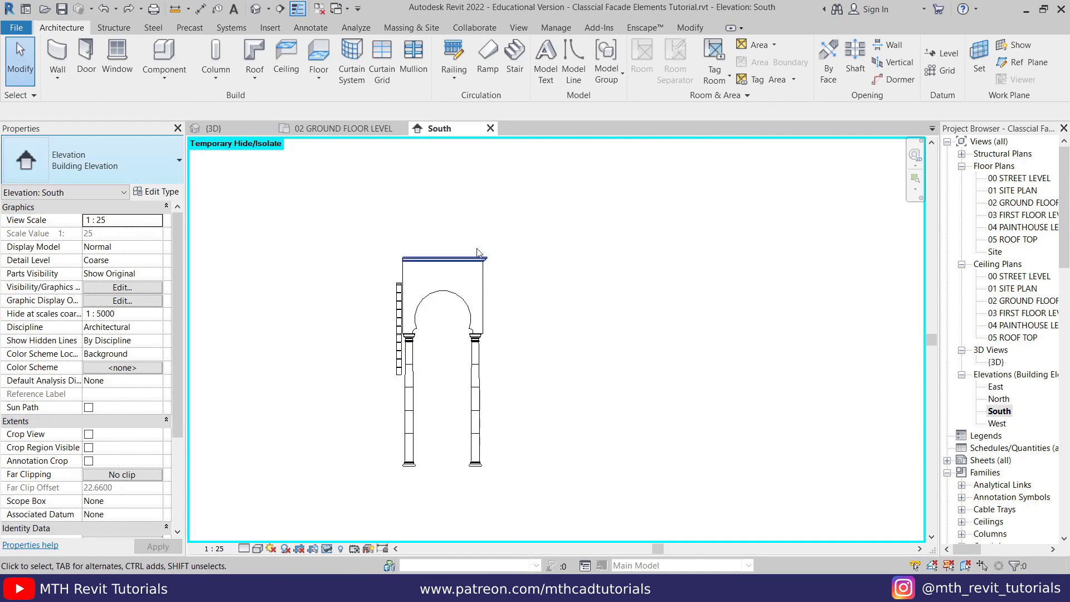
left_click(16, 27)
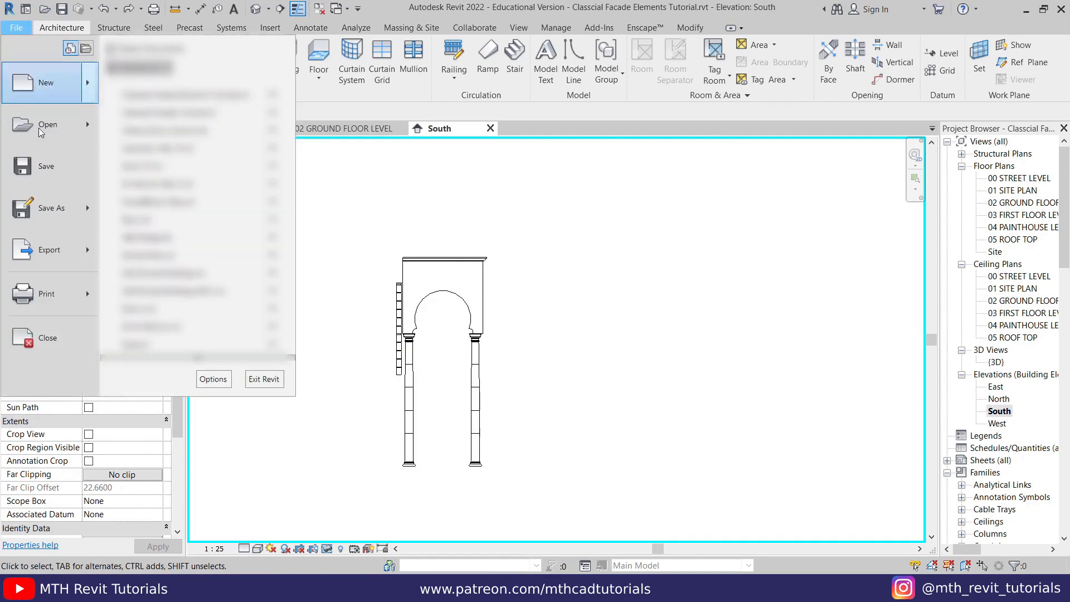
mouse_move(60, 246)
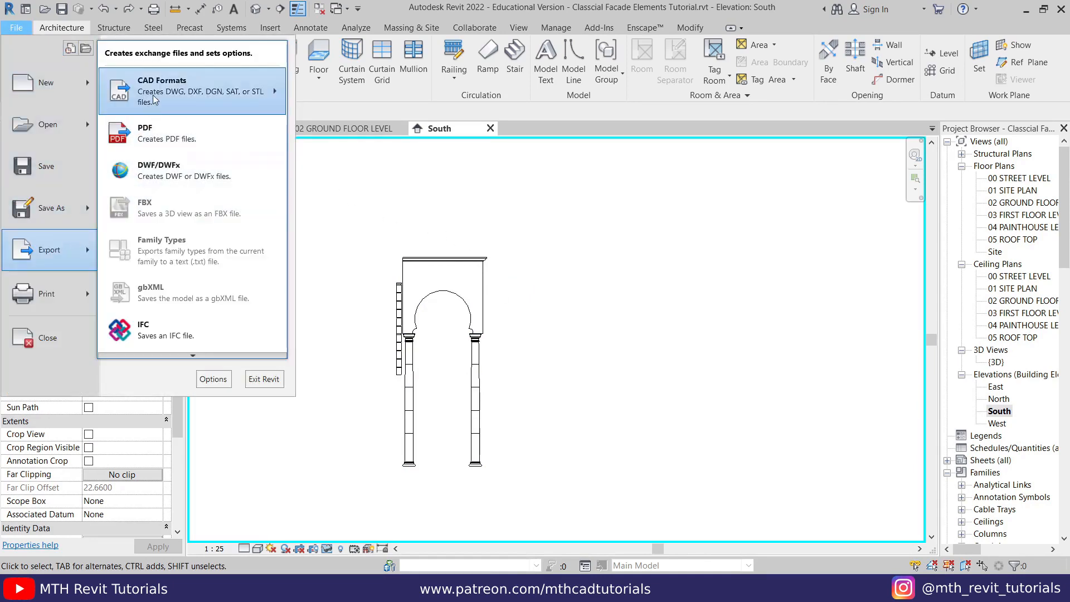
mouse_move(157, 100)
left_click(311, 82)
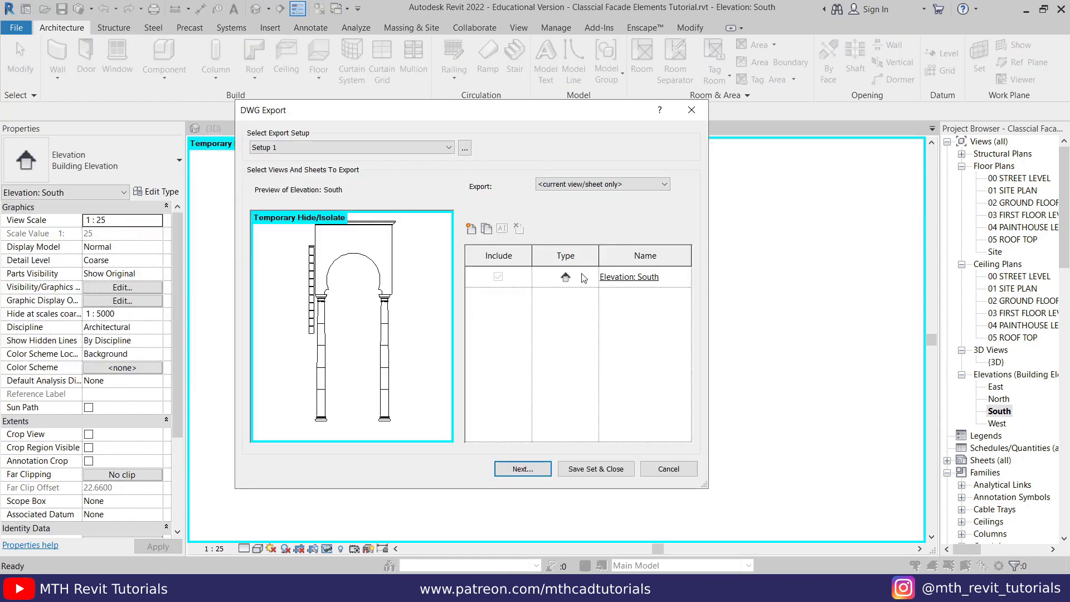
- Confirm the Setup 1 export setup with meter as the DWG unit and Internal Origin as the coordinate base
left_click(466, 151)
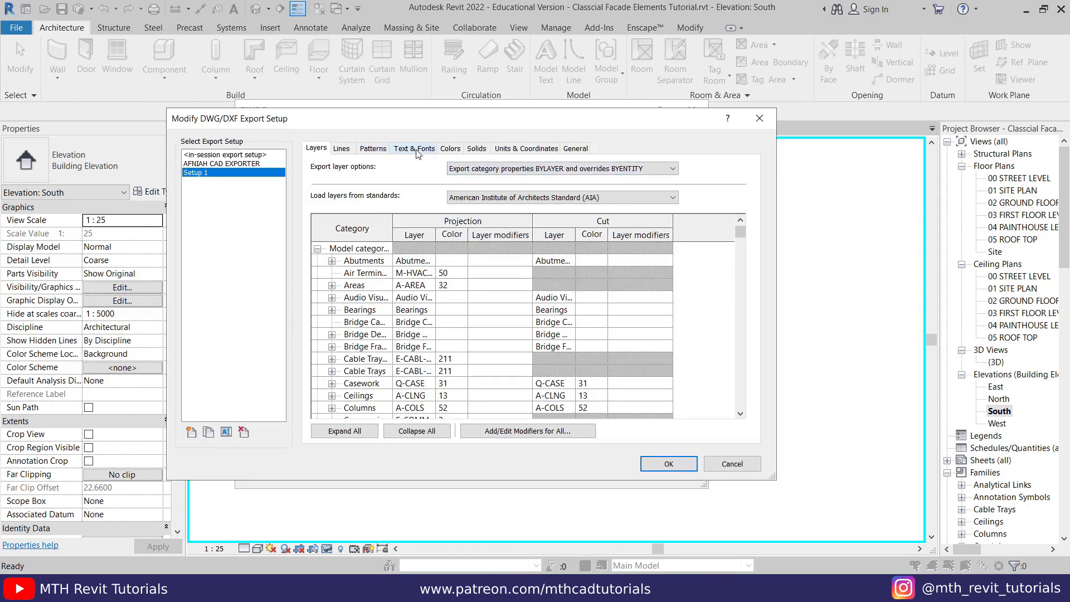
left_click(416, 149)
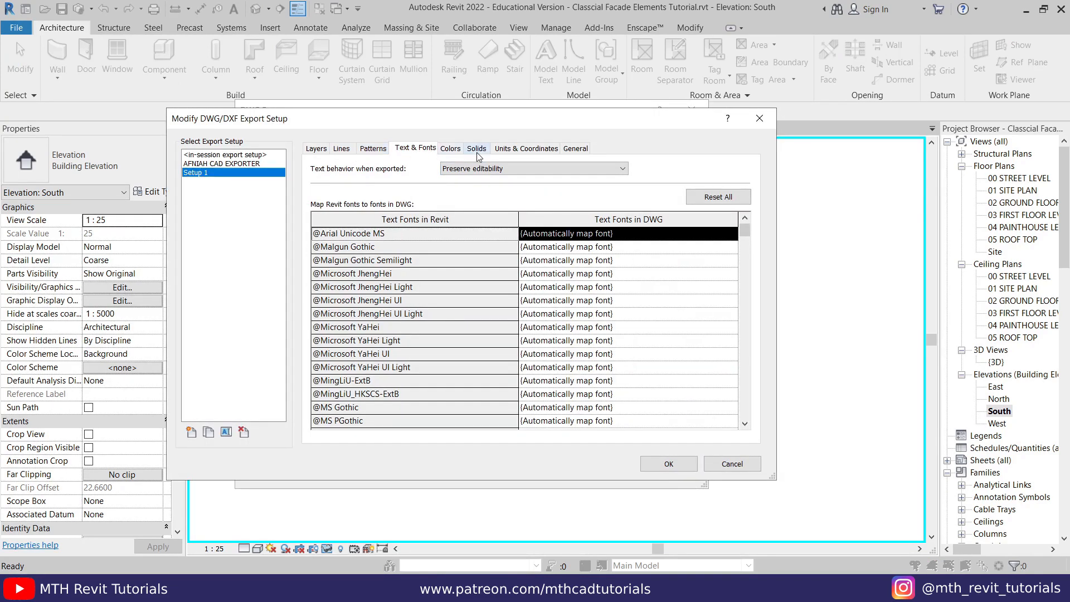
left_click(520, 149)
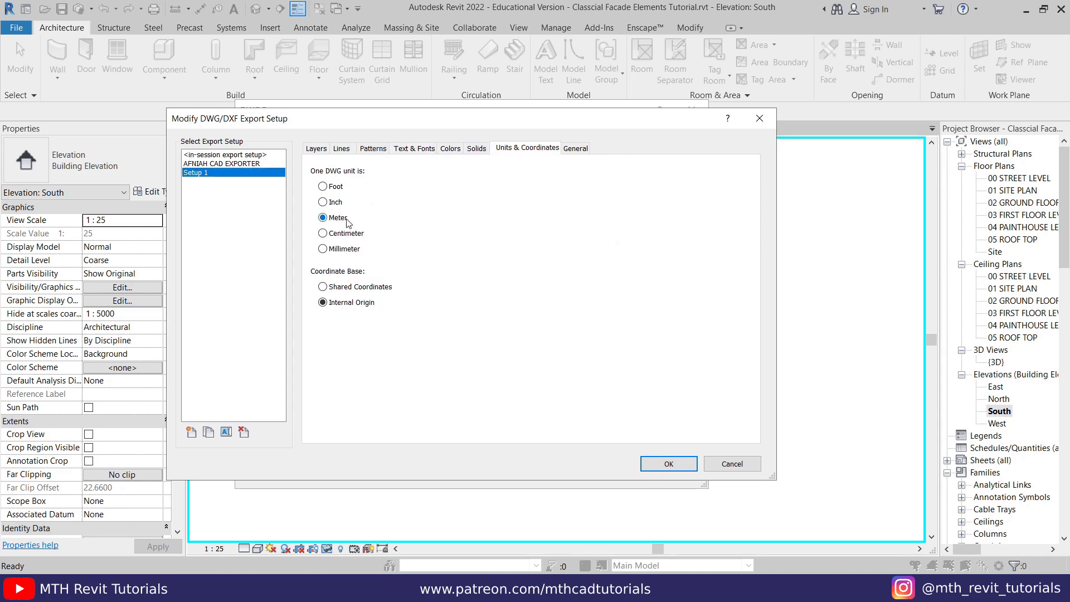
left_click(667, 464)
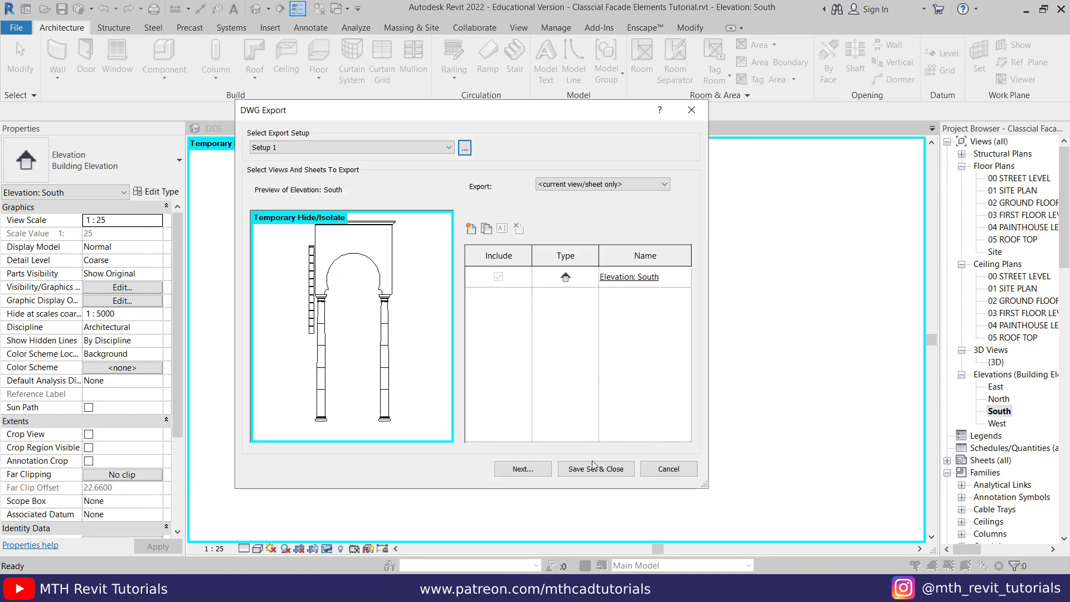
- Export the South elevation as "Elevation - South" in AutoCAD 2013 DWG format, leaving Temporary Hide/Isolate mode on
left_click(522, 468)
left_click(511, 298)
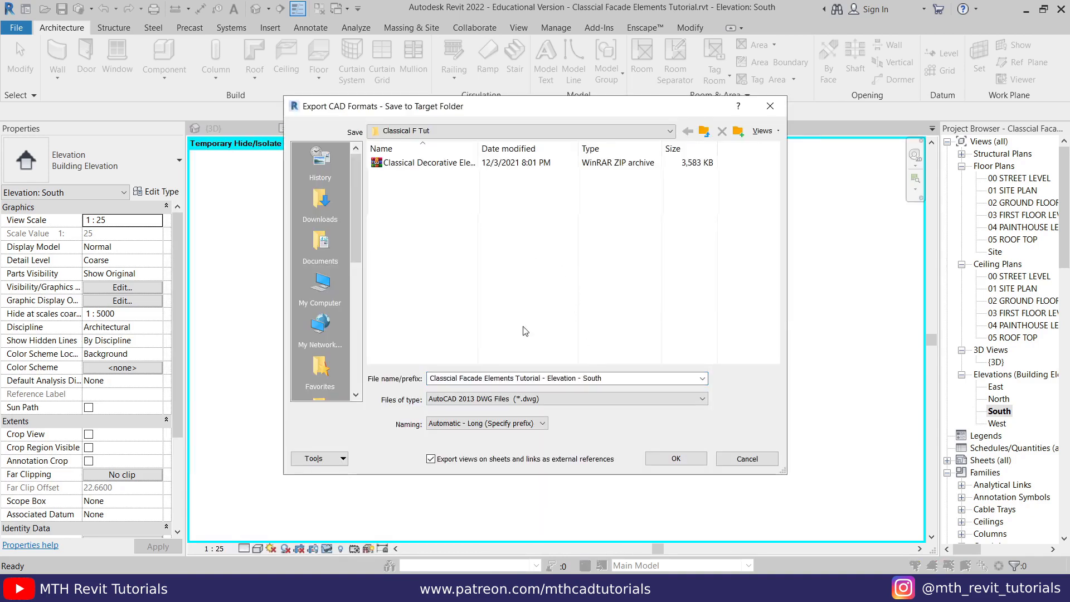
left_click(549, 382)
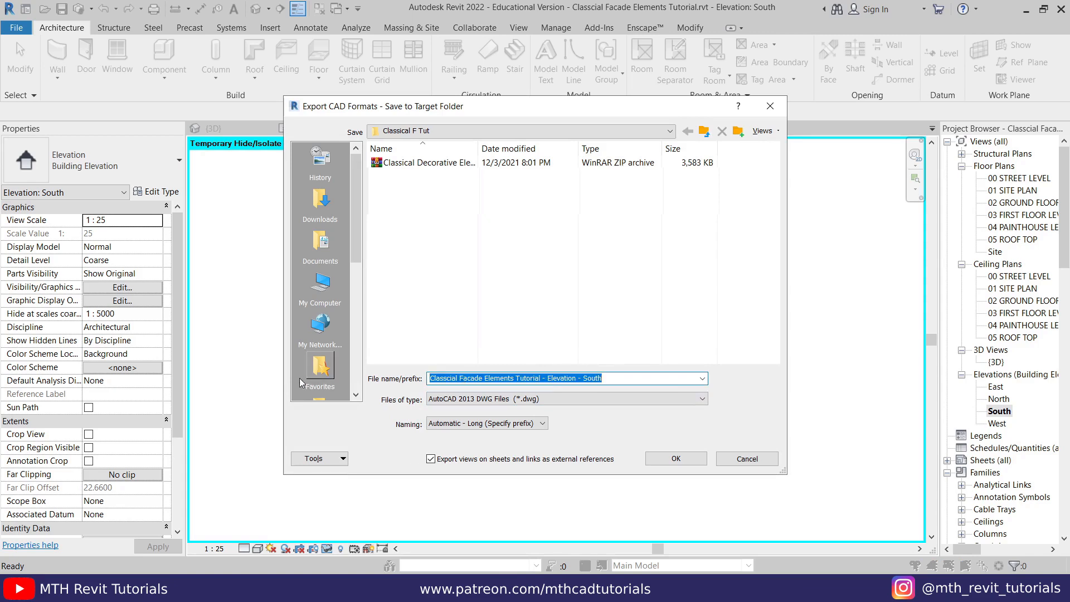
left_click(552, 382)
left_click_drag(547, 380, 366, 382)
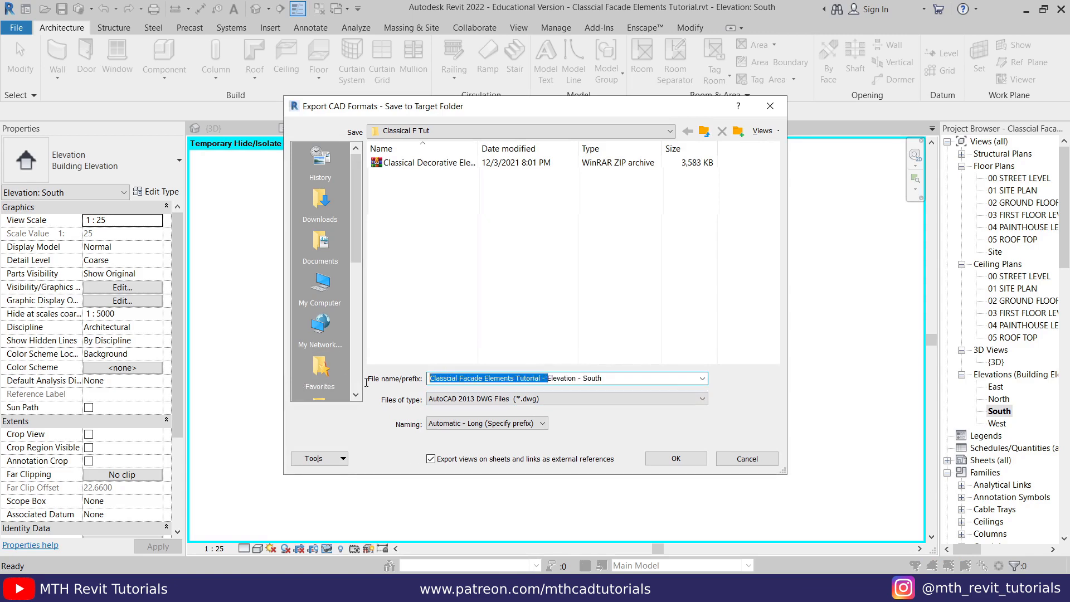
key("BackSpace")
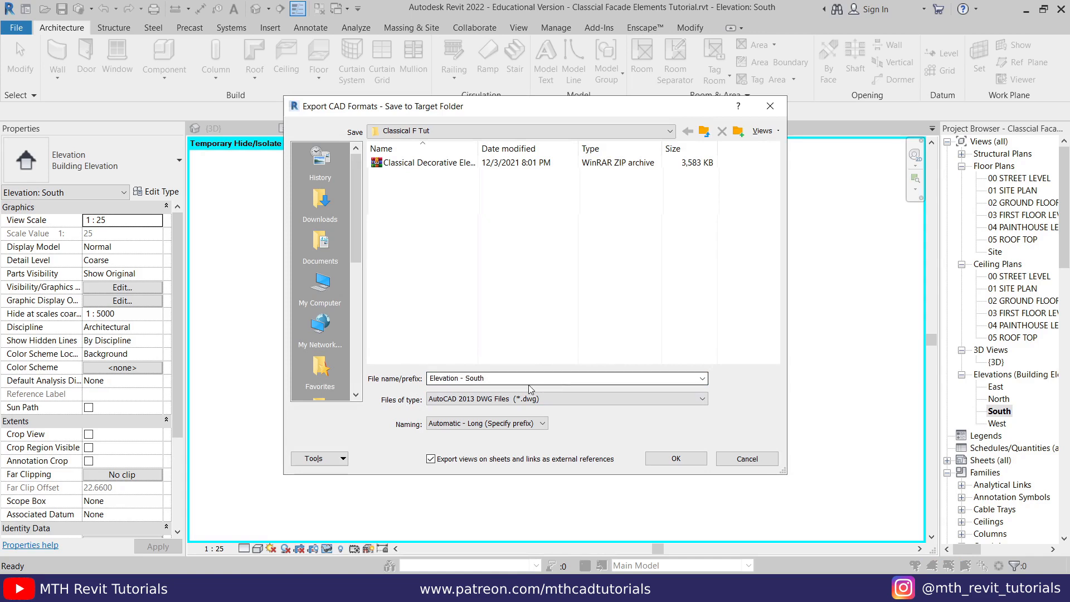
left_click(471, 399)
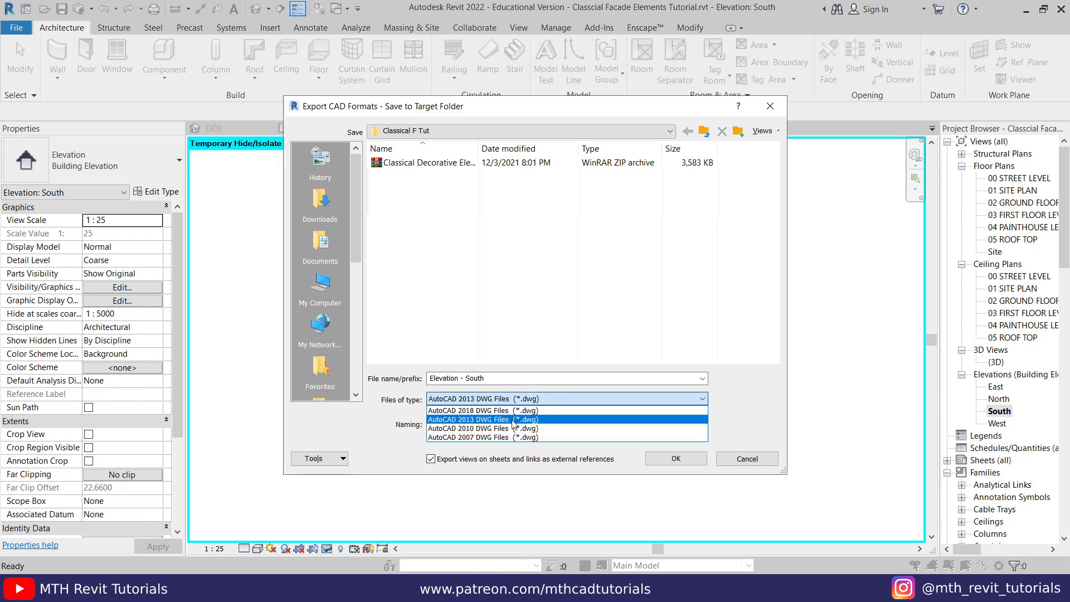
left_click(463, 419)
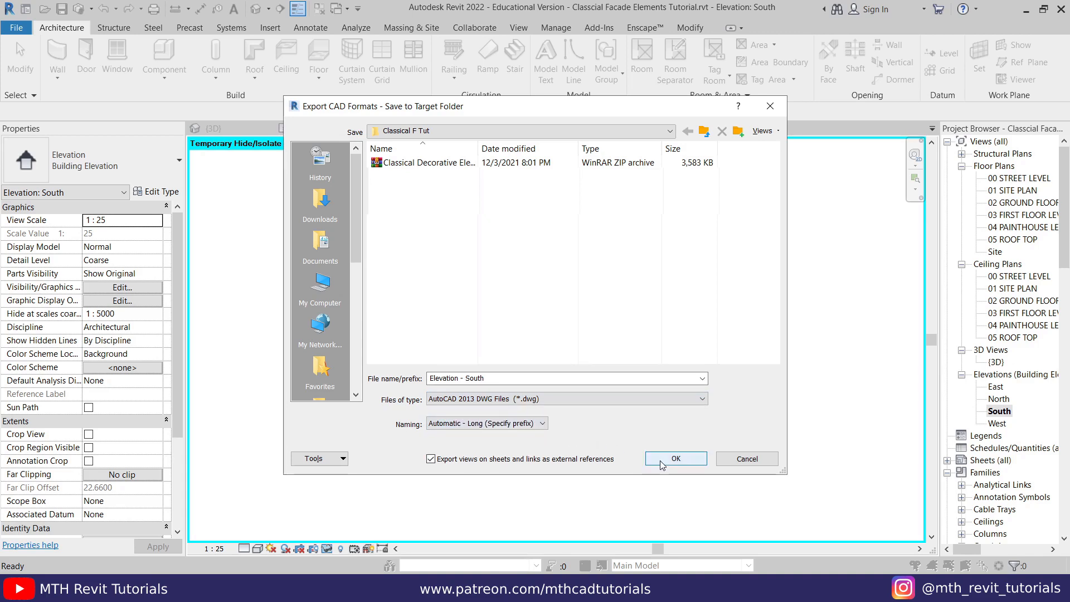
left_click(675, 461)
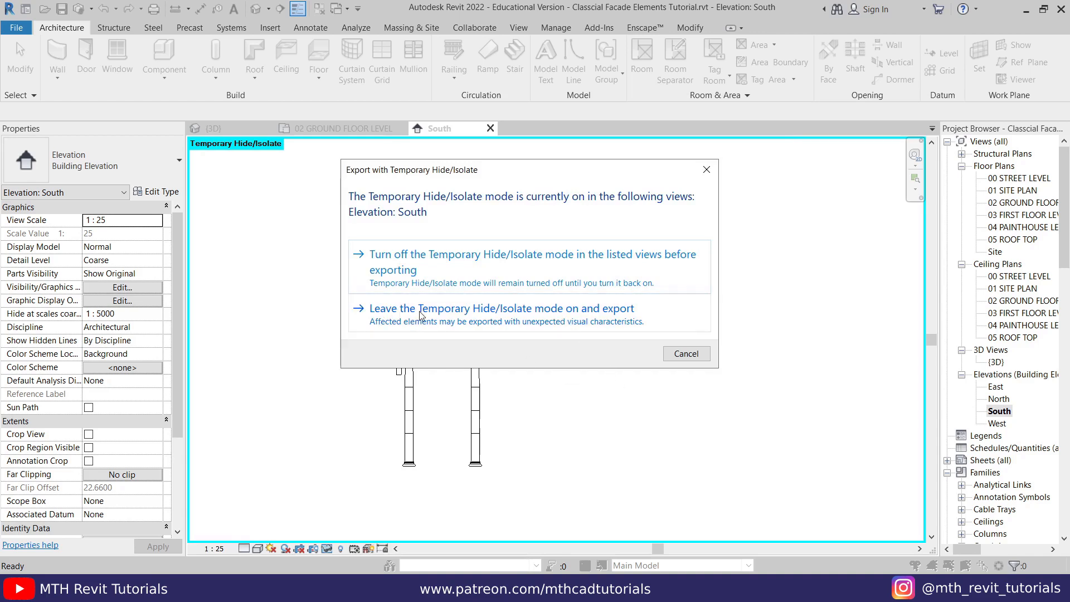
left_click(465, 323)
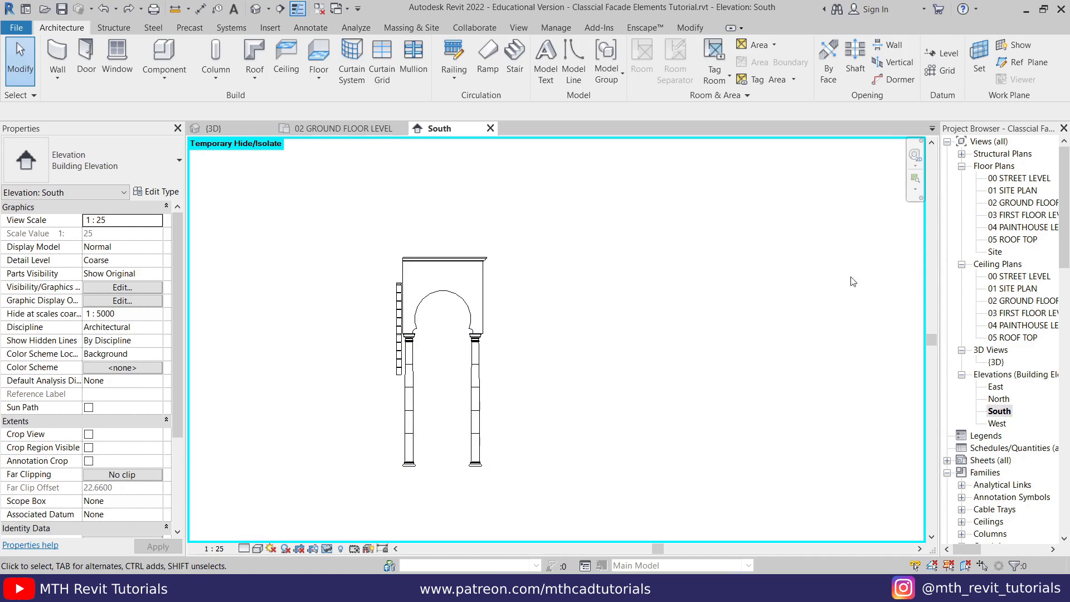
- Open the East elevation and temporarily isolate the porch's side wall, arched front wall and column
left_click(213, 128)
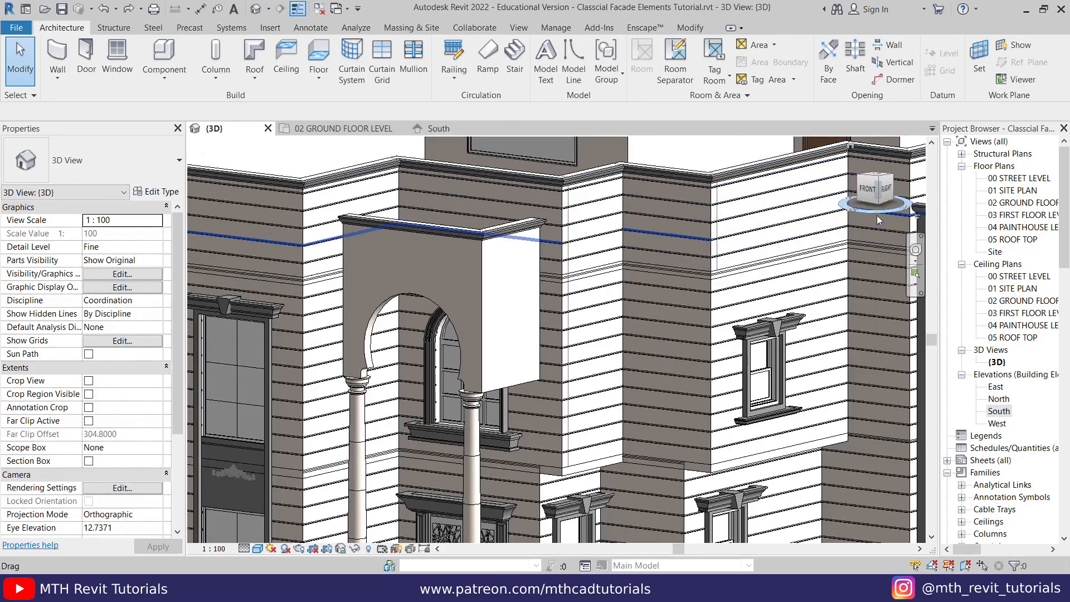
left_click(883, 187)
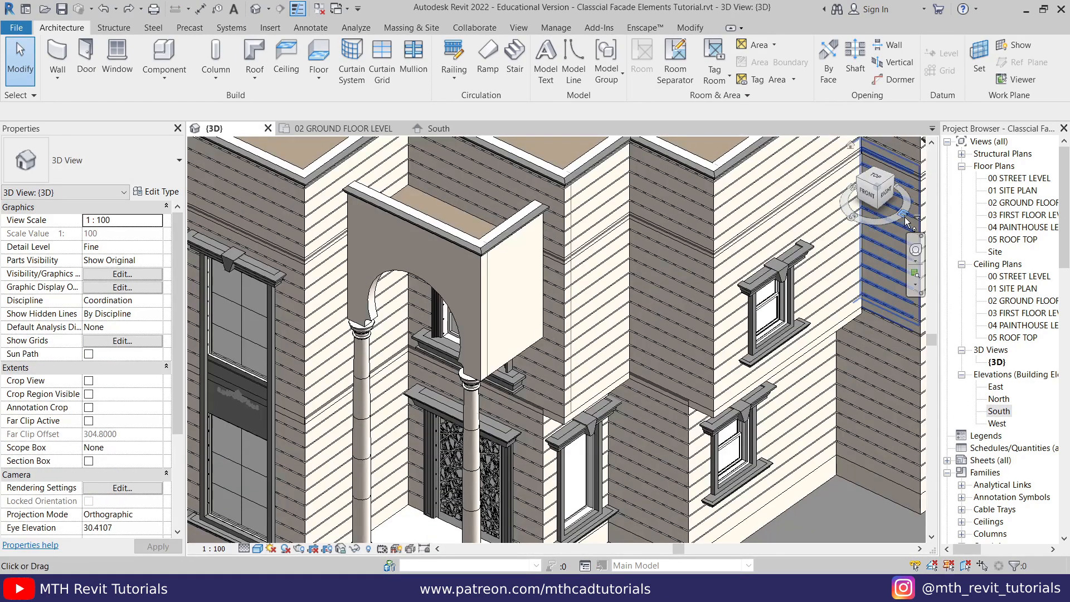
double_click(1003, 386)
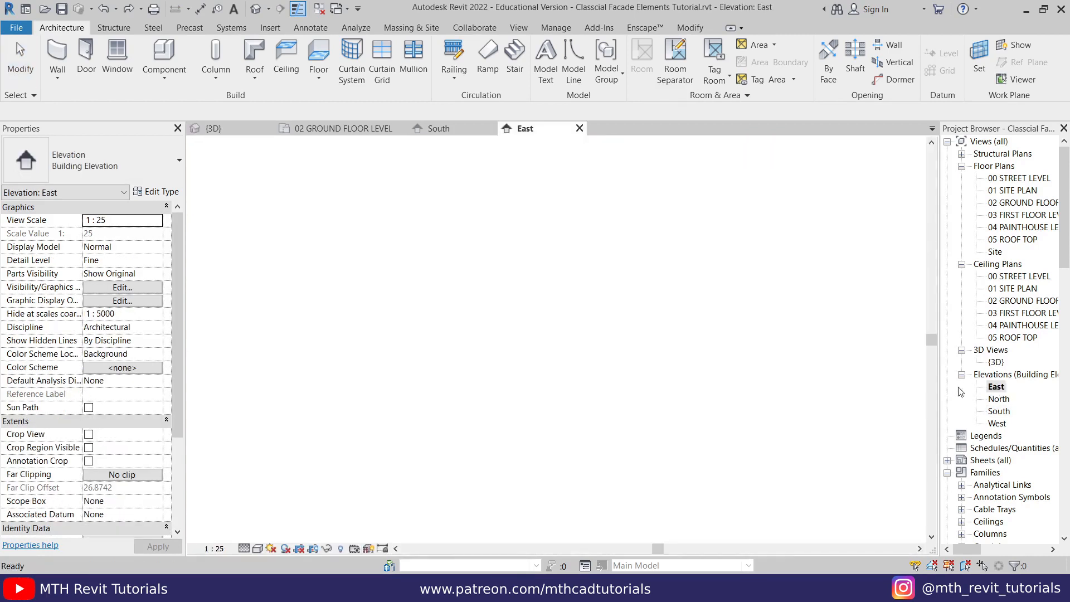
scroll(485, 359, "up", 6)
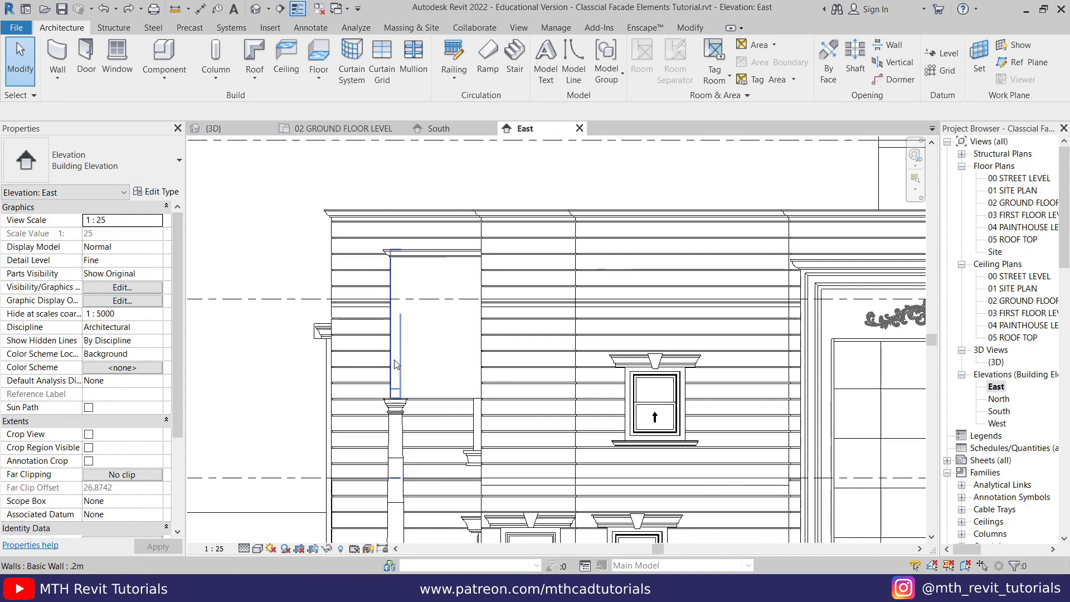
left_click(406, 366)
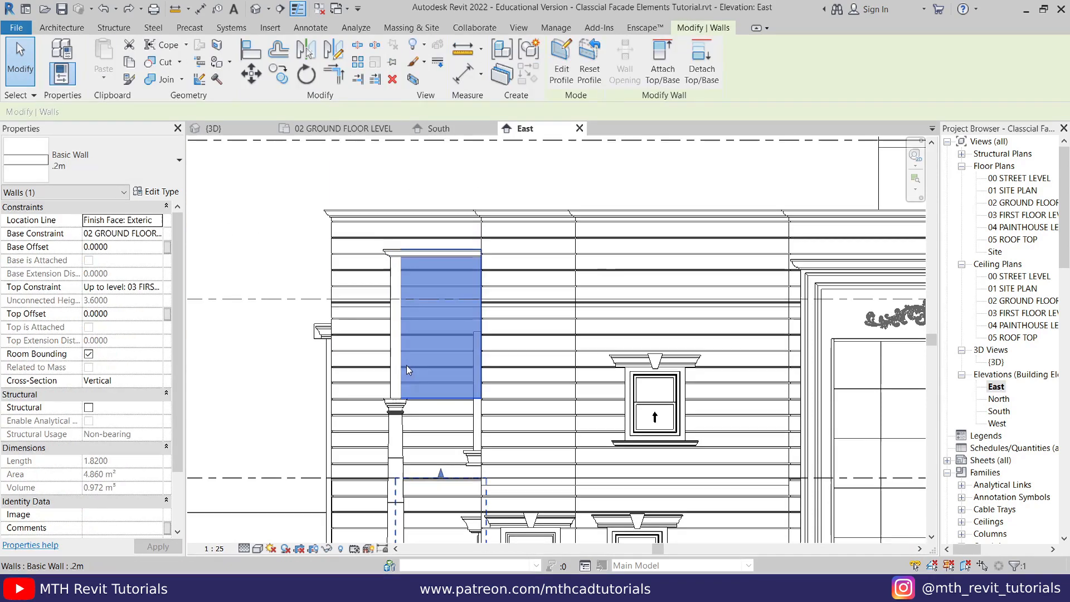
left_click(397, 411, "ctrl")
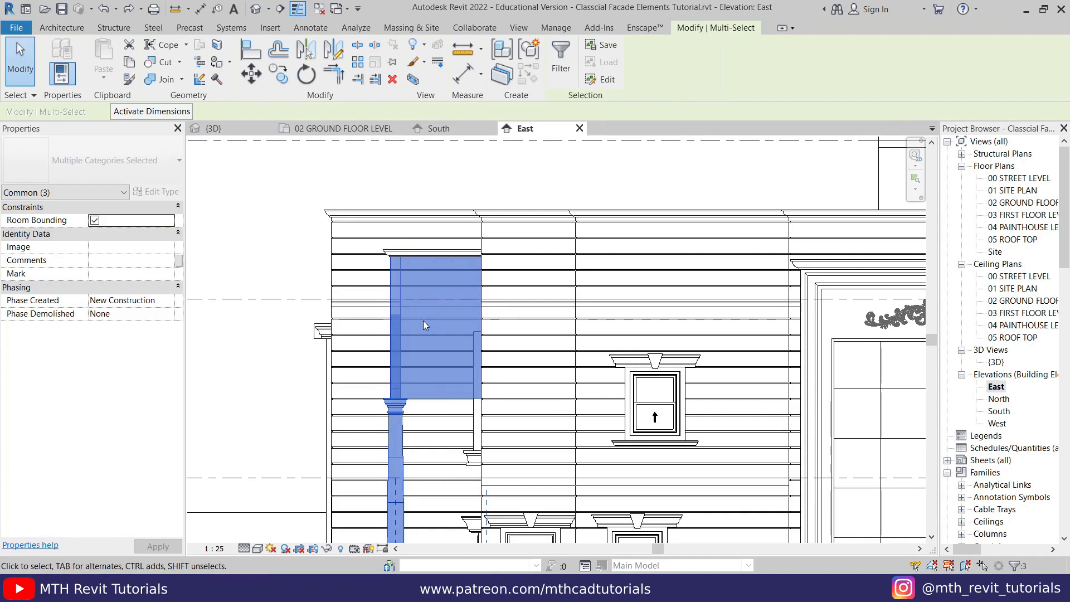
key("h")
key("i")
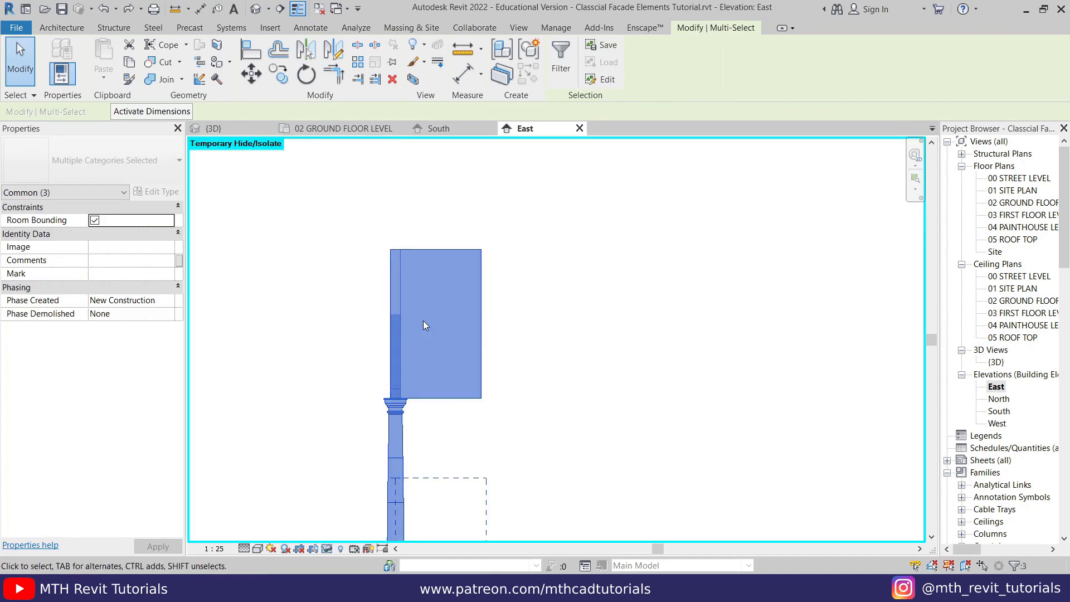
left_click(539, 354)
scroll(401, 270, "down", 2)
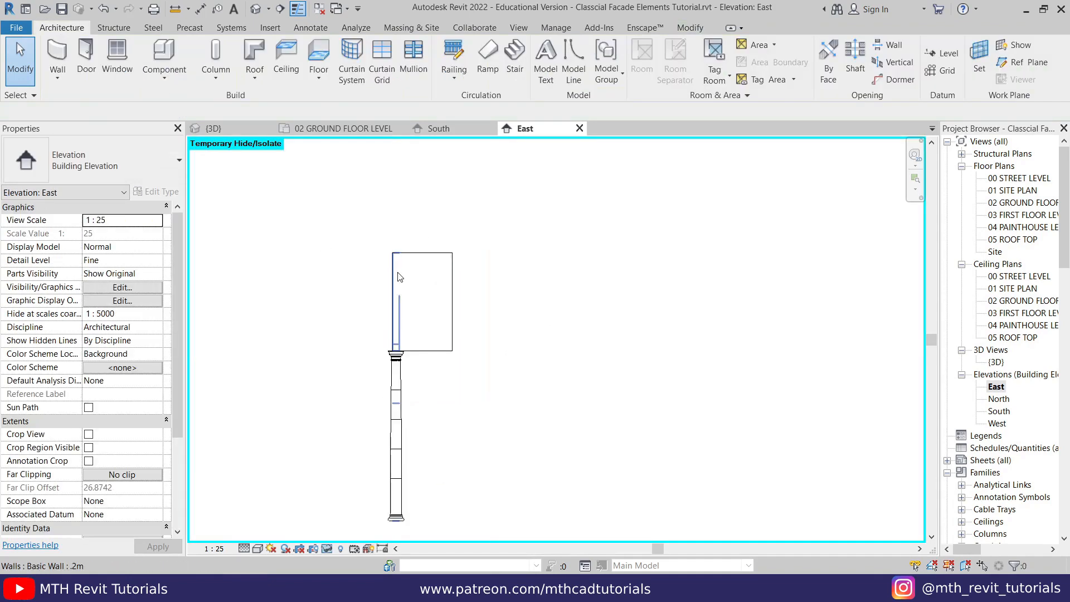
- Start a DWG export of the East elevation using Setup 1 with meter as the DWG unit
left_click(16, 27)
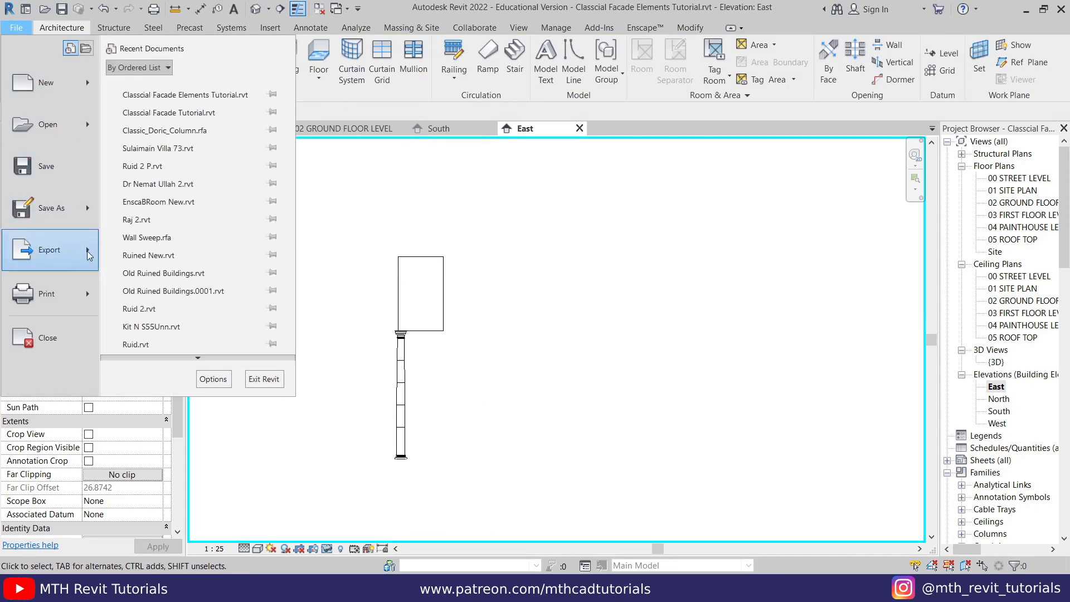
mouse_move(87, 255)
mouse_move(189, 83)
left_click(312, 81)
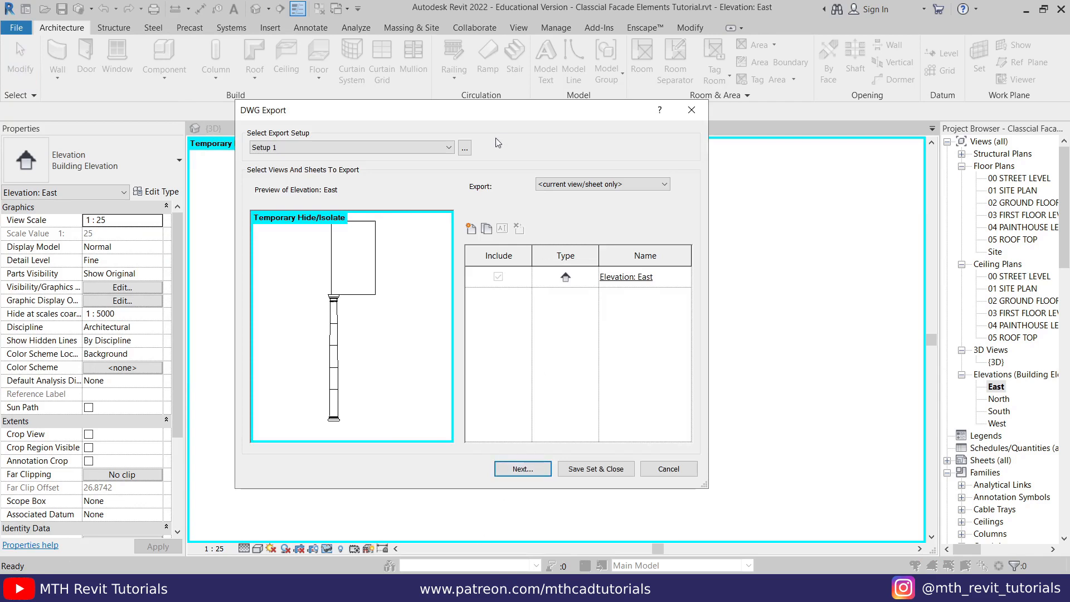
left_click(464, 147)
left_click(515, 148)
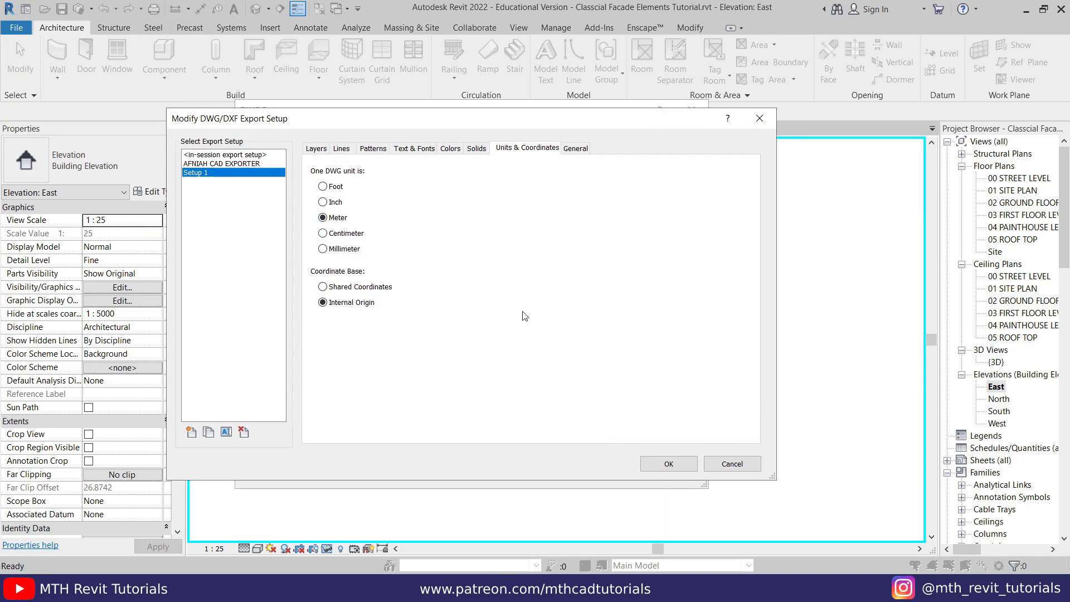
left_click(646, 460)
- Export the East elevation as "Elevation - East" in AutoCAD 2013 DWG format, leaving Temporary Hide/Isolate mode on
left_click(522, 468)
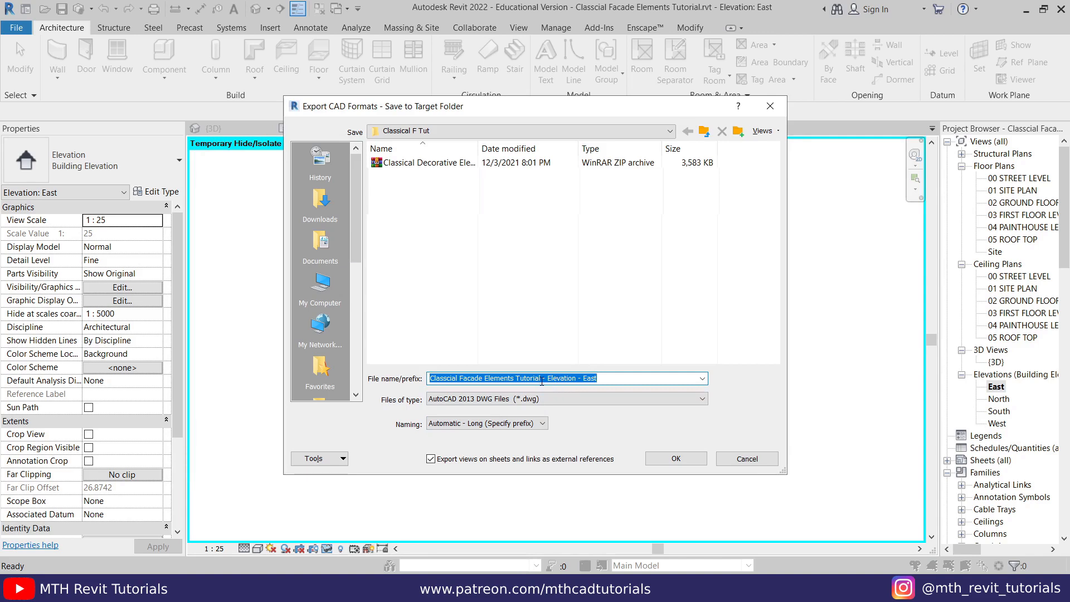
left_click_drag(547, 381, 428, 380)
key("BackSpace")
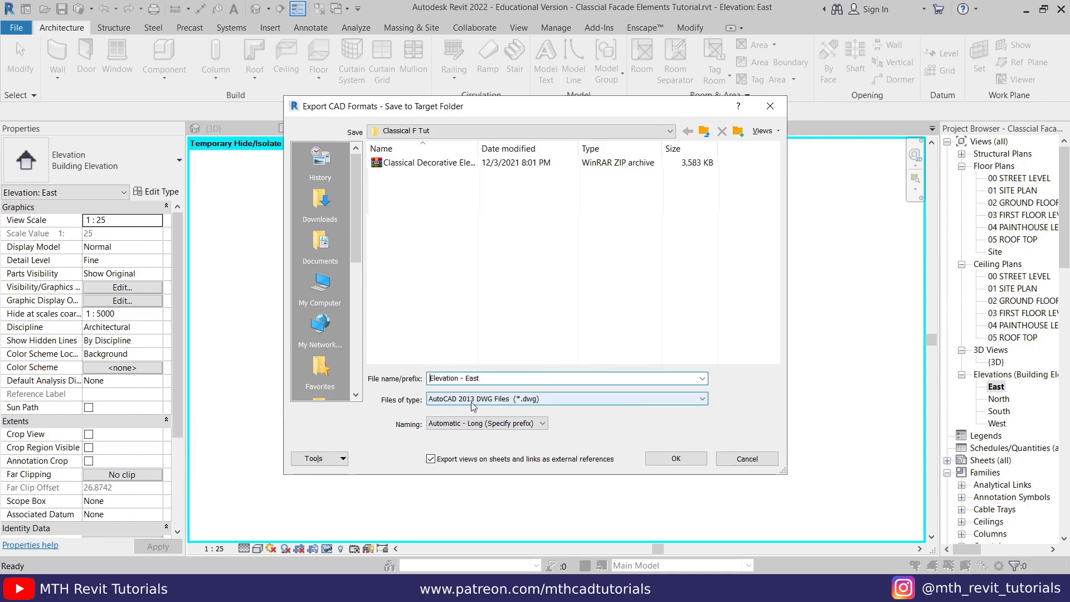
left_click(667, 463)
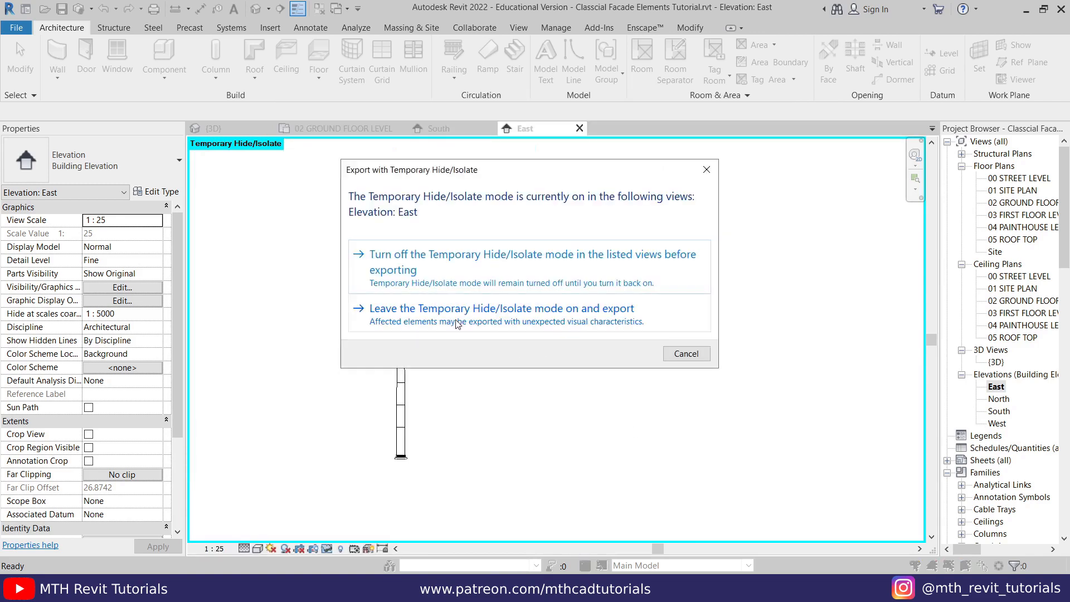
left_click(429, 310)
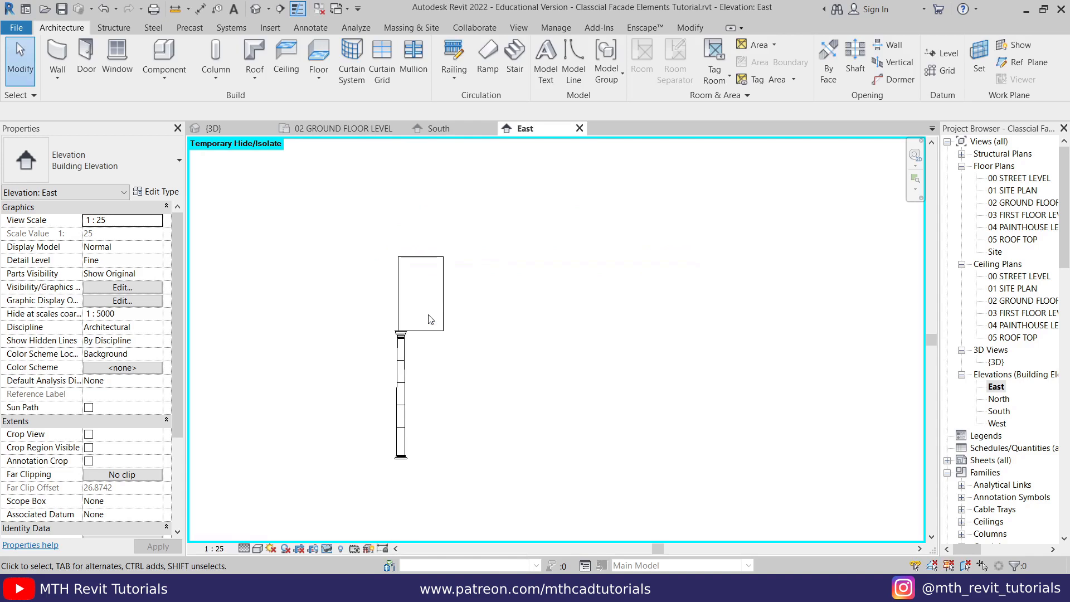
- Switch to the Classical F Tut folder and open Elevation - South.dwg in AutoCAD
left_click(223, 588)
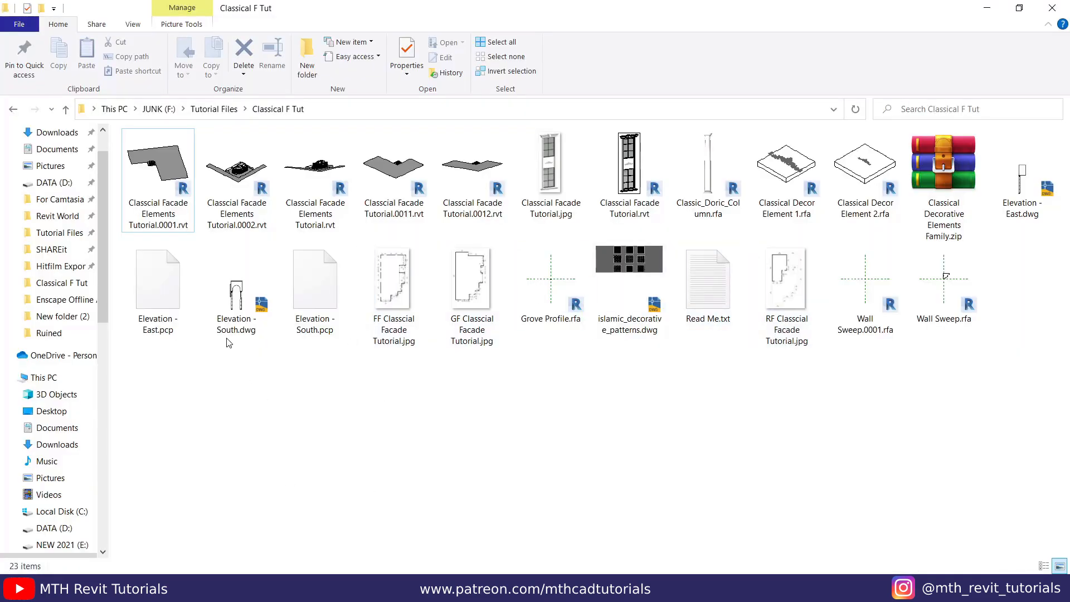
double_click(230, 333)
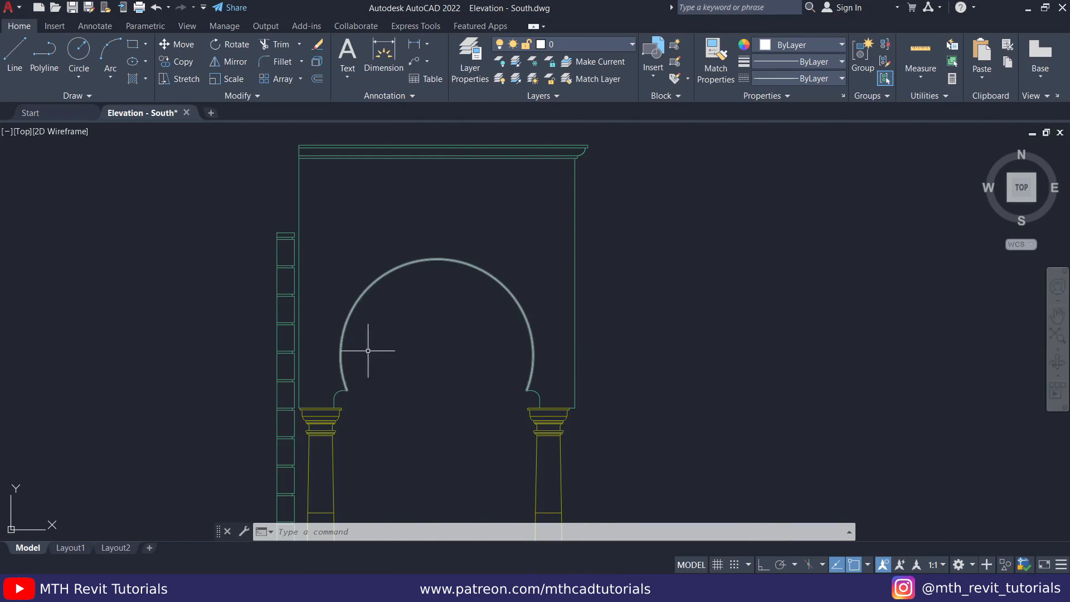
- Offset the large arch curve and the small curve at its left foot outward by 0.1
middle_click_drag(391, 325, 373, 332)
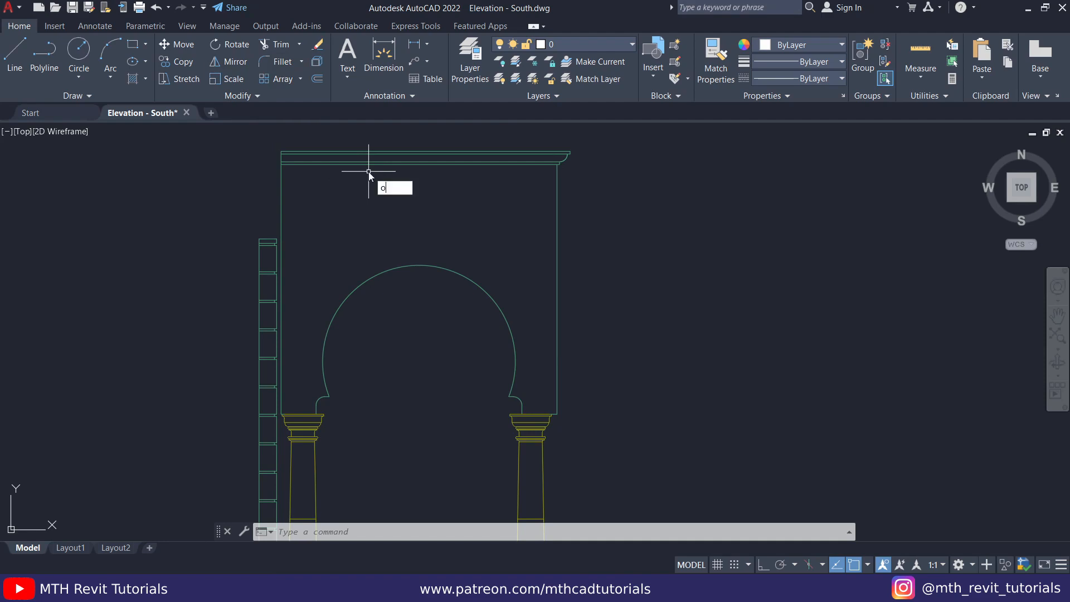
key("Return")
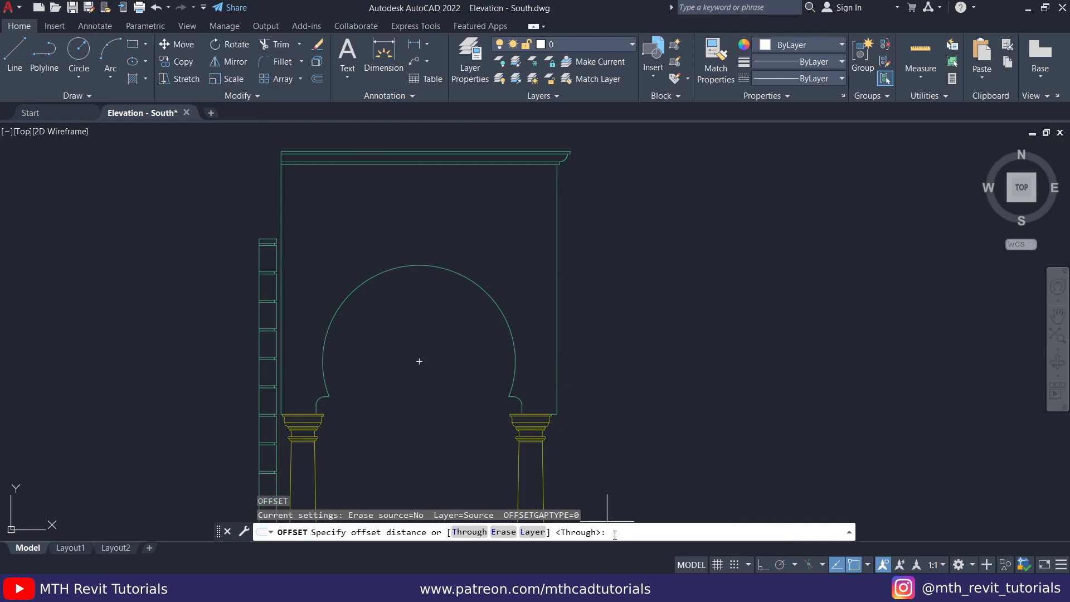
type(".1")
key("Return")
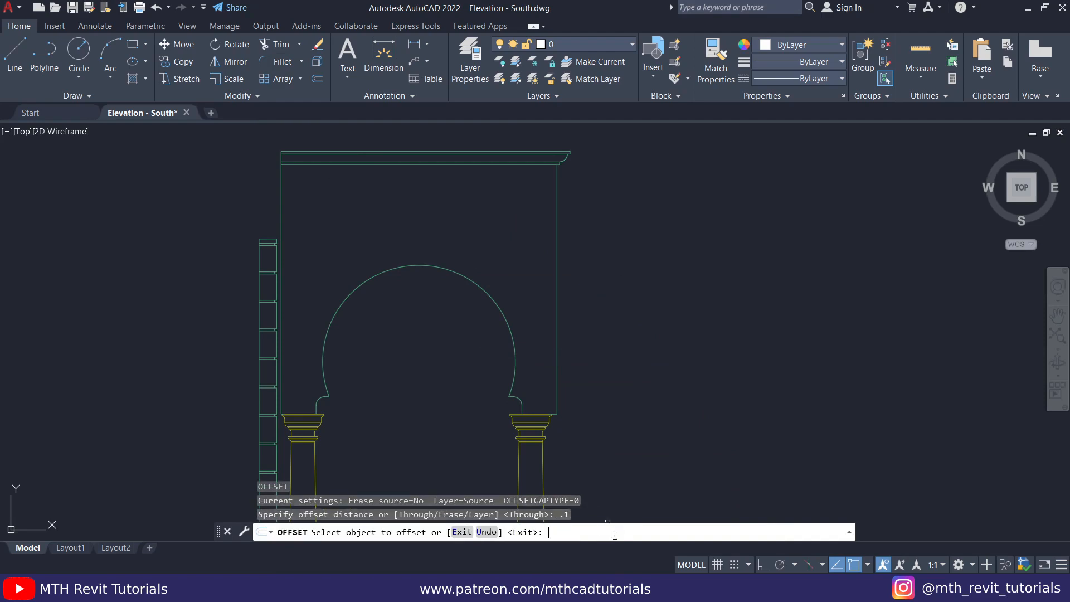
left_click(436, 266)
left_click(449, 228)
scroll(335, 402, "up", 5)
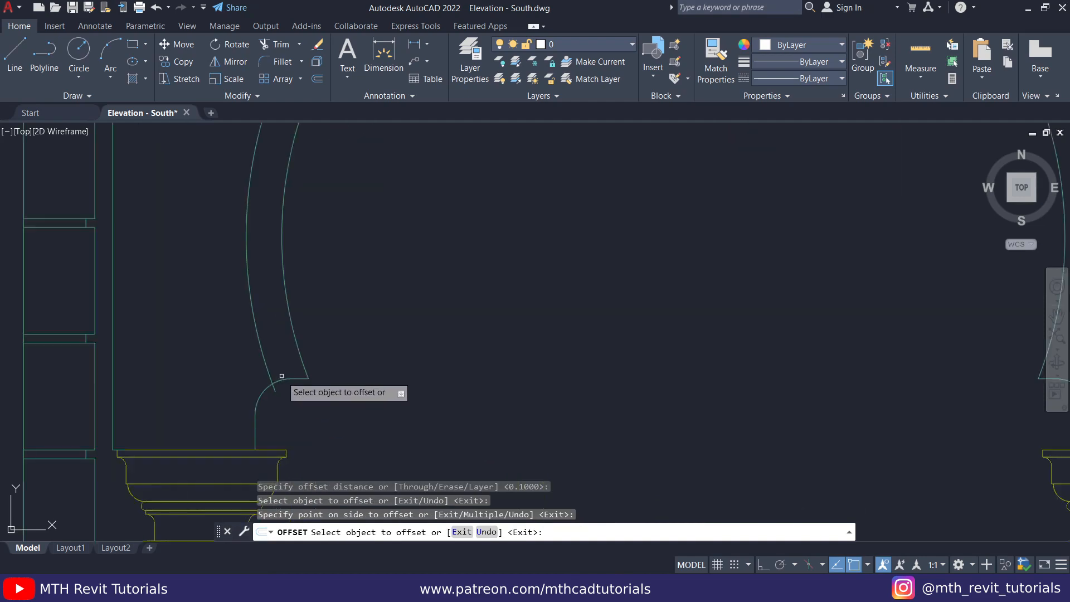
left_click(282, 378)
left_click(254, 371)
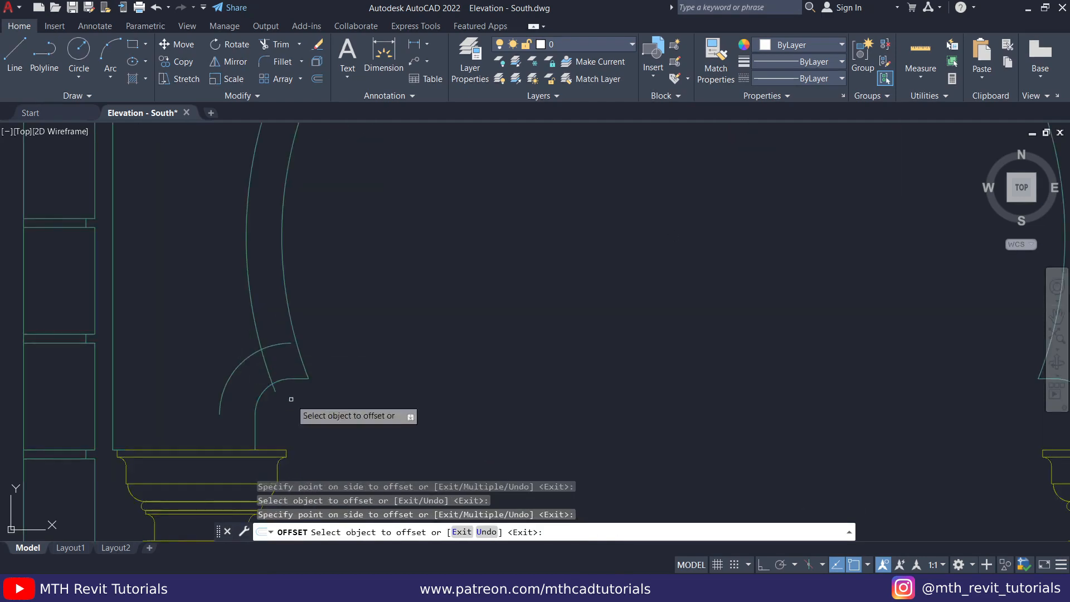
- Offset the left foot's vertical edge, the wall's left edge and the left capital's top line by 0.1 into the wall face
left_click(254, 427)
left_click(167, 427)
left_click(164, 450)
left_click(151, 385)
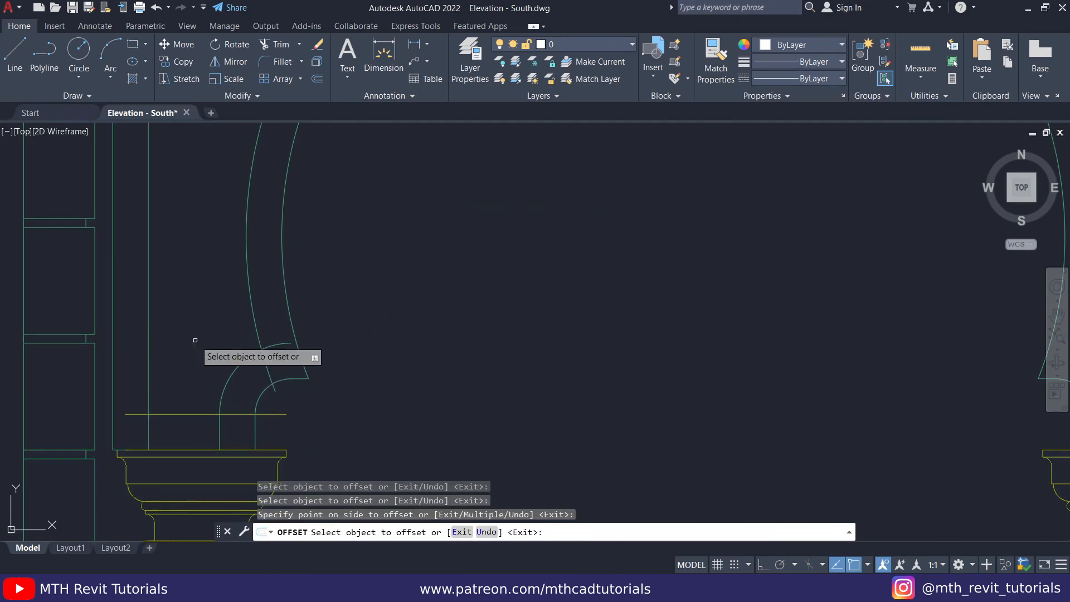
- Offset the wall's top and right edges, the right capital's top line and the right foot curve by 0.1 into the wall face, and save the drawing
scroll(152, 289, "down", 6)
left_click(152, 288)
scroll(346, 327, "up", 8)
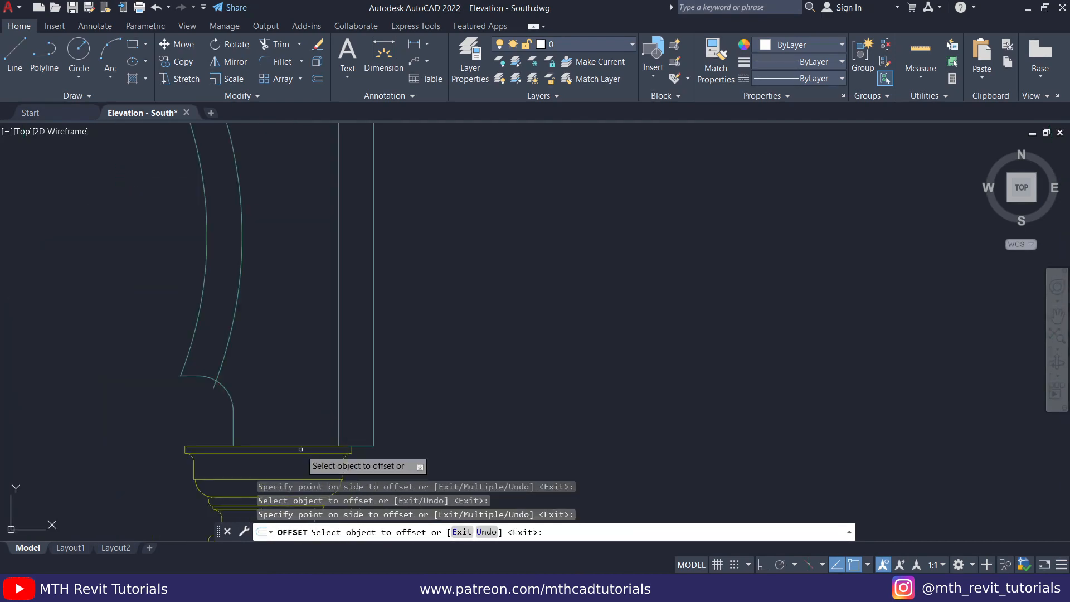
scroll(233, 445, "up", 5)
left_click(301, 265)
left_click(223, 310)
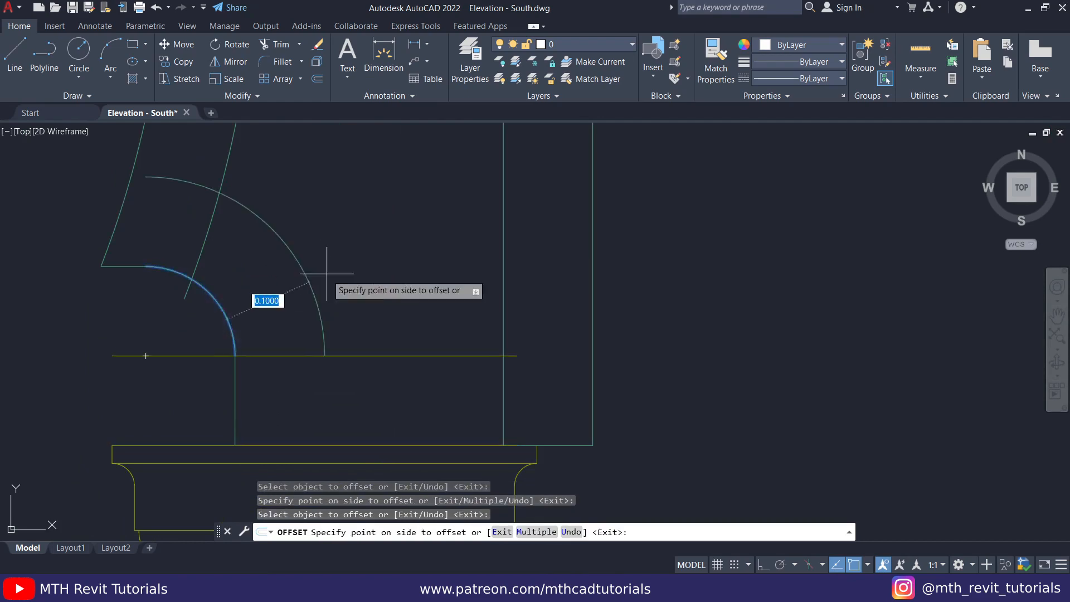
left_click(325, 272)
scroll(322, 274, "down", 10)
middle_click_drag(320, 276, 396, 374)
scroll(396, 375, "up", 2)
key("ctrl+s")
scroll(429, 359, "up", 5)
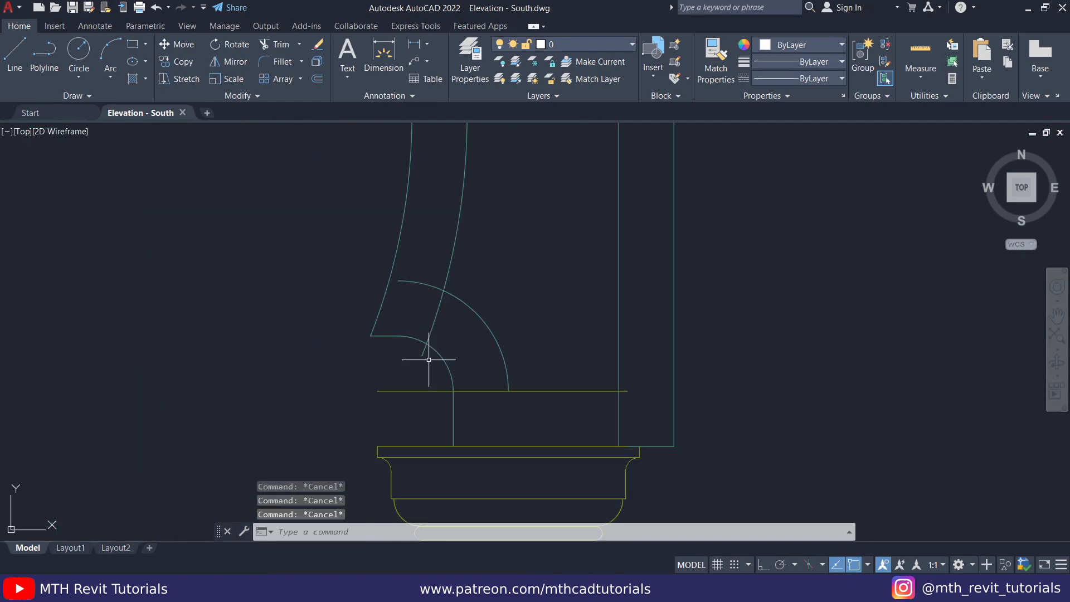
- Trim the overlapping offset curves and lines around both arch feet above the capitals into a continuous border
type("TR")
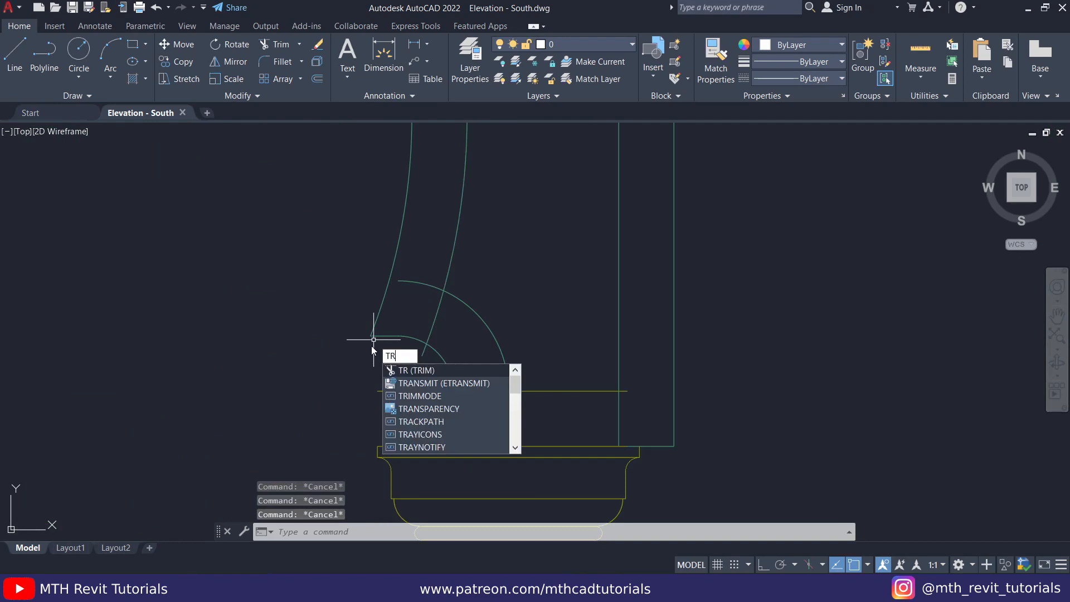
key("Return")
left_click(372, 347)
scroll(642, 408, "up", 2)
left_click_drag(300, 409, 280, 198)
left_click(384, 380)
key("ctrl+z")
scroll(501, 401, "down", 5)
middle_click_drag(442, 299, 522, 261)
scroll(654, 411, "up", 4)
left_click_drag(631, 422, 598, 428)
scroll(619, 428, "down", 6)
middle_click_drag(484, 418, 501, 408)
scroll(426, 420, "up", 9)
scroll(471, 358, "down", 5)
mouse_move(467, 354)
left_mouse_down()
mouse_move(462, 374)
mouse_move(327, 383)
mouse_move(335, 359)
left_mouse_up()
left_click(469, 341)
left_click(460, 316)
left_click(470, 300)
- Trim the crossing offset lines at the wall's upper corners below the cornice
scroll(387, 385, "down", 3)
middle_click_drag(388, 385, 364, 309)
middle_click_drag(292, 247, 320, 356)
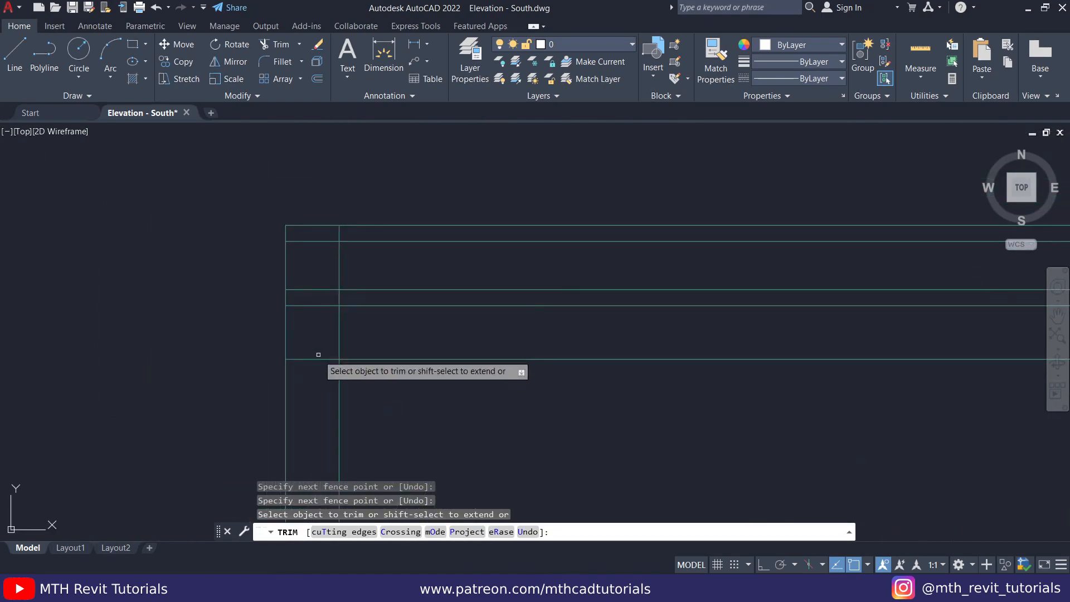
middle_click_drag(341, 318, 695, 376)
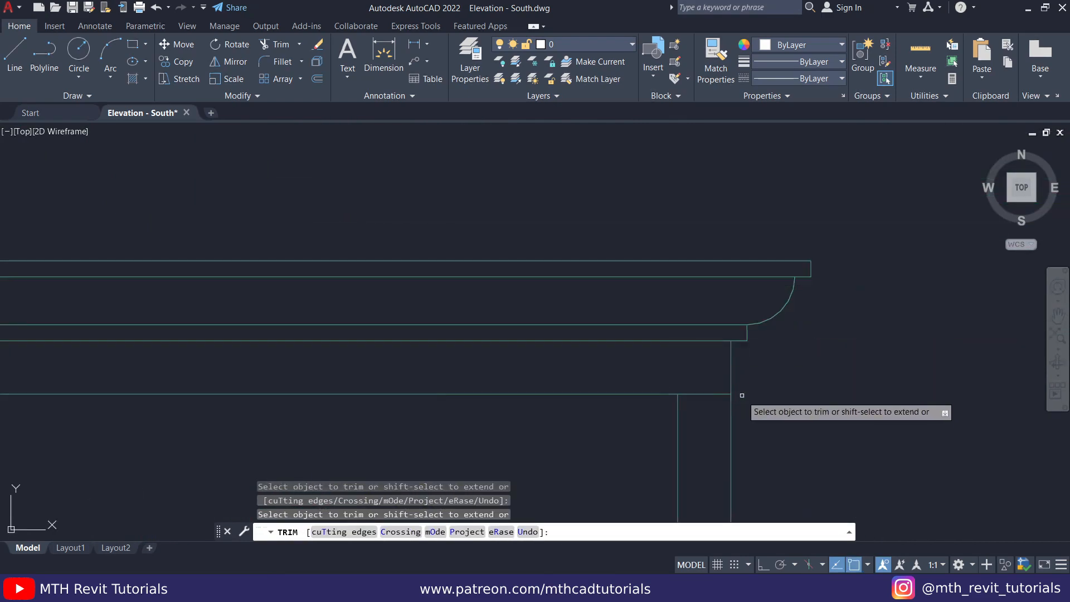
scroll(680, 177, "down", 8)
key("Escape")
scroll(327, 358, "up", 4)
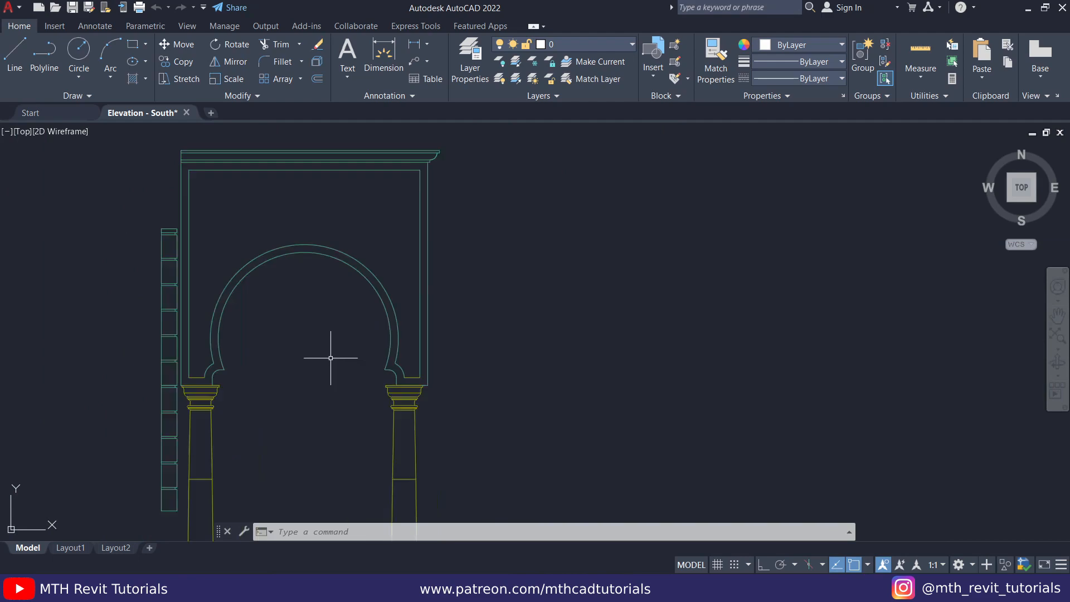
- Open islamic_decorative_patterns.dwg from the Classical F Tut folder
mouse_move(337, 329)
middle_mouse_down()
mouse_move(349, 282)
mouse_move(248, 276)
mouse_move(243, 359)
middle_mouse_up()
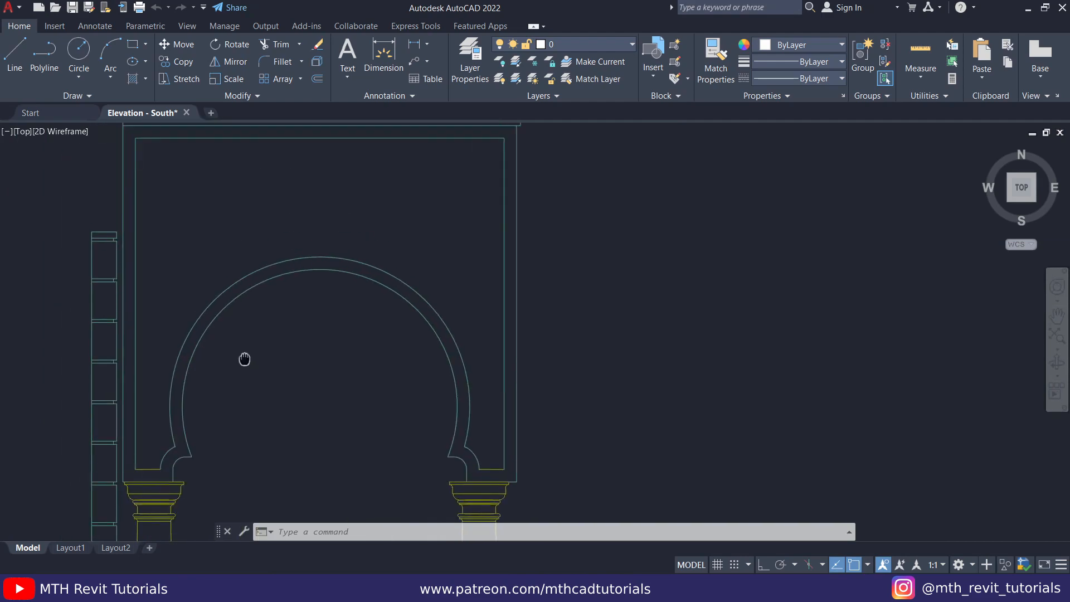
left_click(56, 7)
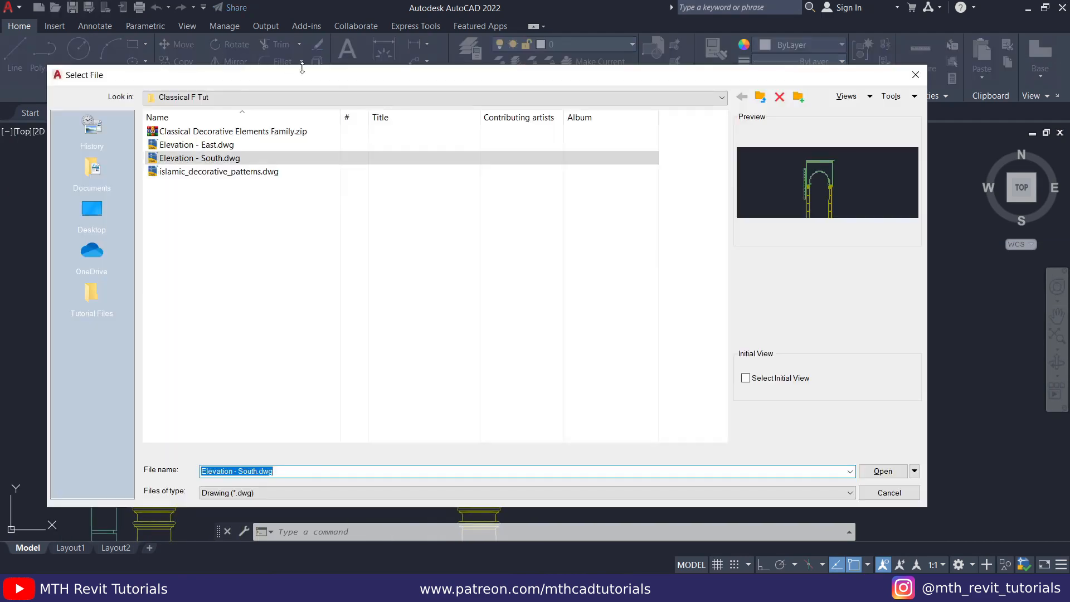
double_click(231, 172)
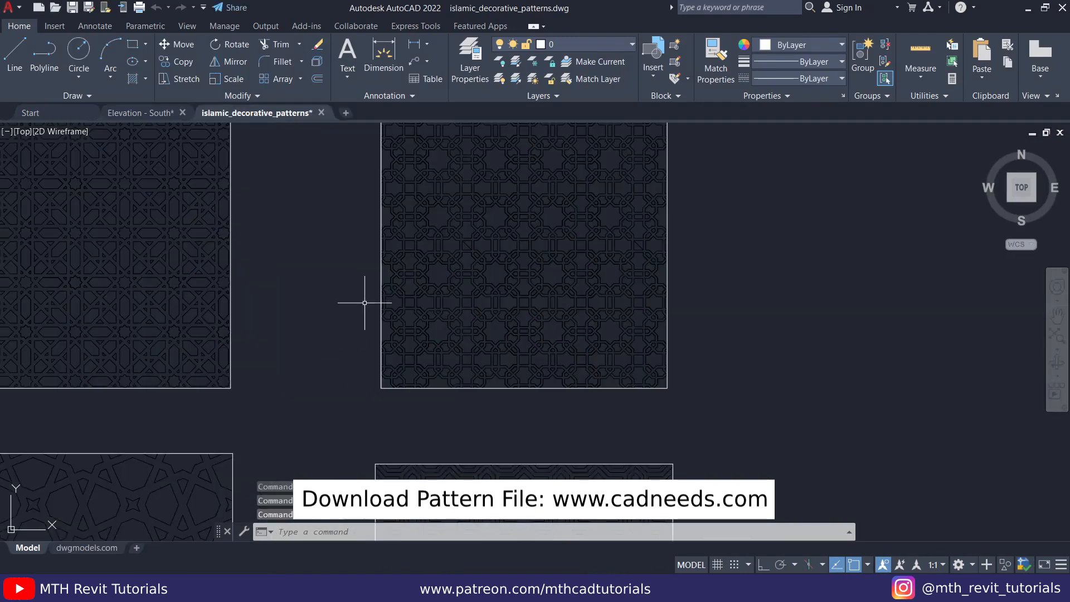
- Copy the third square pattern in the top row, including its frame, to the clipboard
middle_click_drag(364, 303, 352, 357)
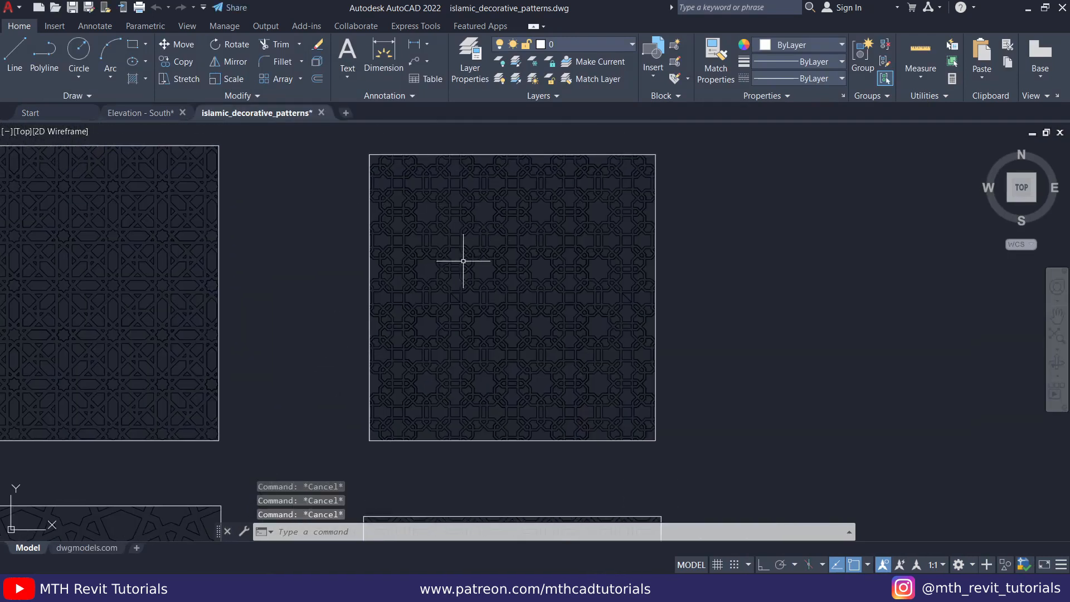
left_click(338, 140)
left_click(706, 466)
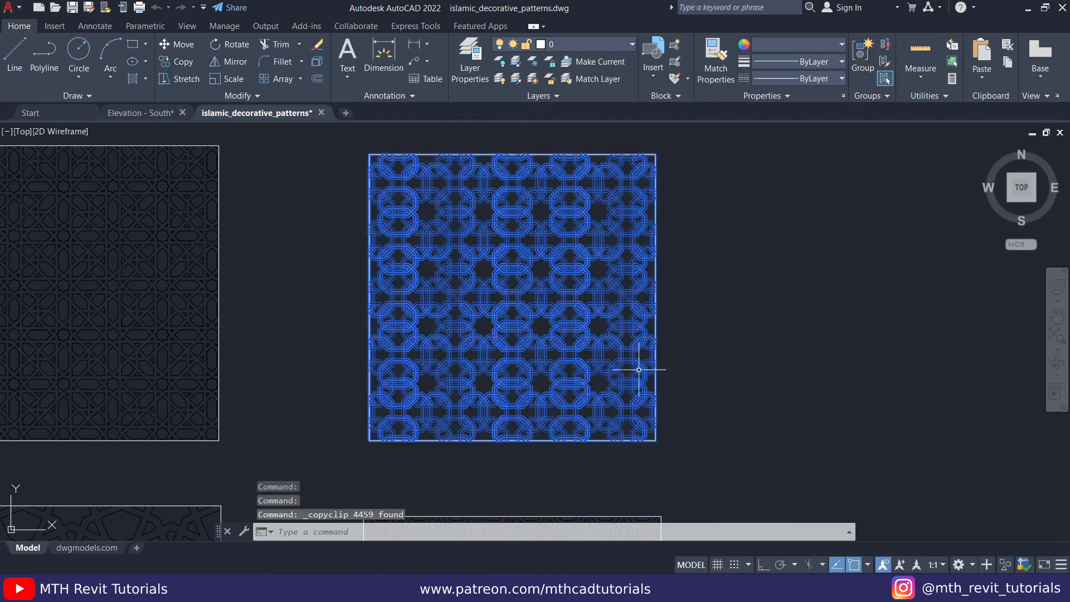
- Switch to the Elevation - South drawing and paste the copied pattern to the right of the porch
left_click(128, 113)
scroll(502, 262, "down", 5)
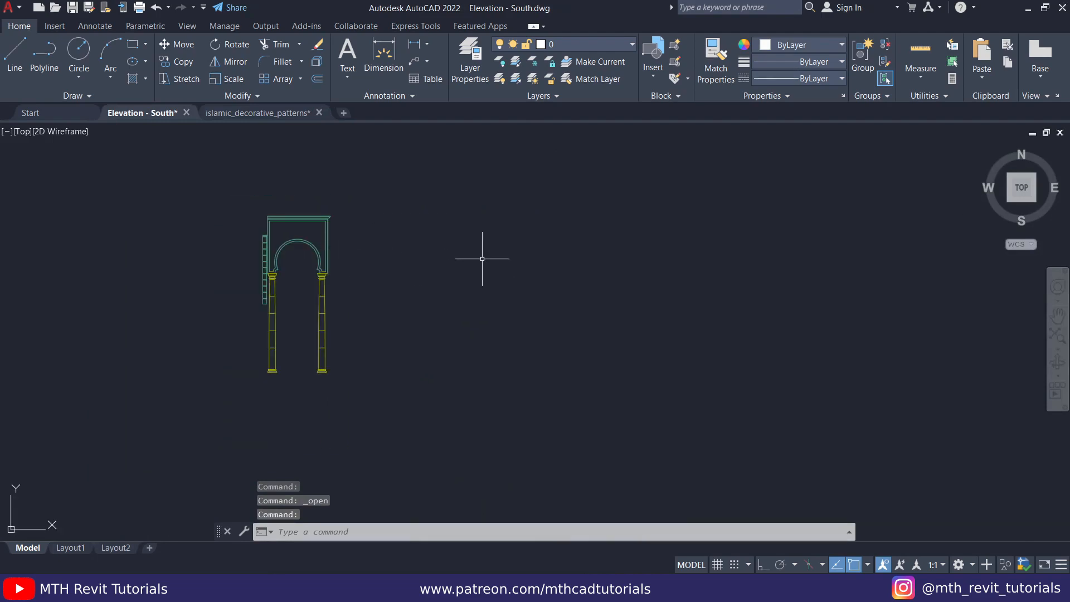
key("ctrl+v")
scroll(390, 369, "down", 2)
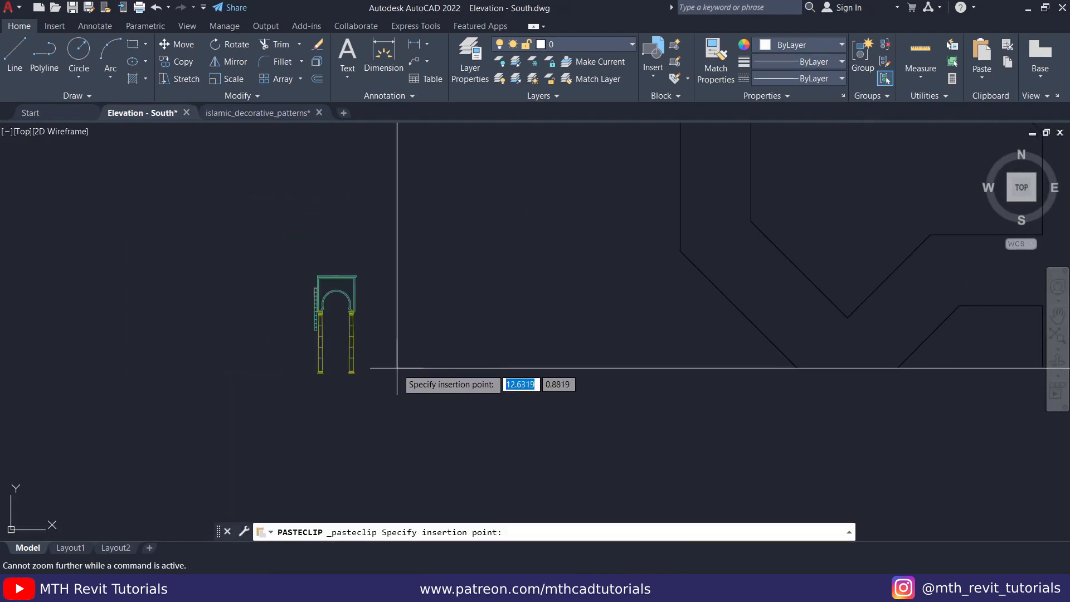
left_click(390, 369)
scroll(390, 370, "down", 3)
scroll(463, 305, "down", 2)
middle_click_drag(463, 305, 416, 398)
scroll(472, 273, "down", 2)
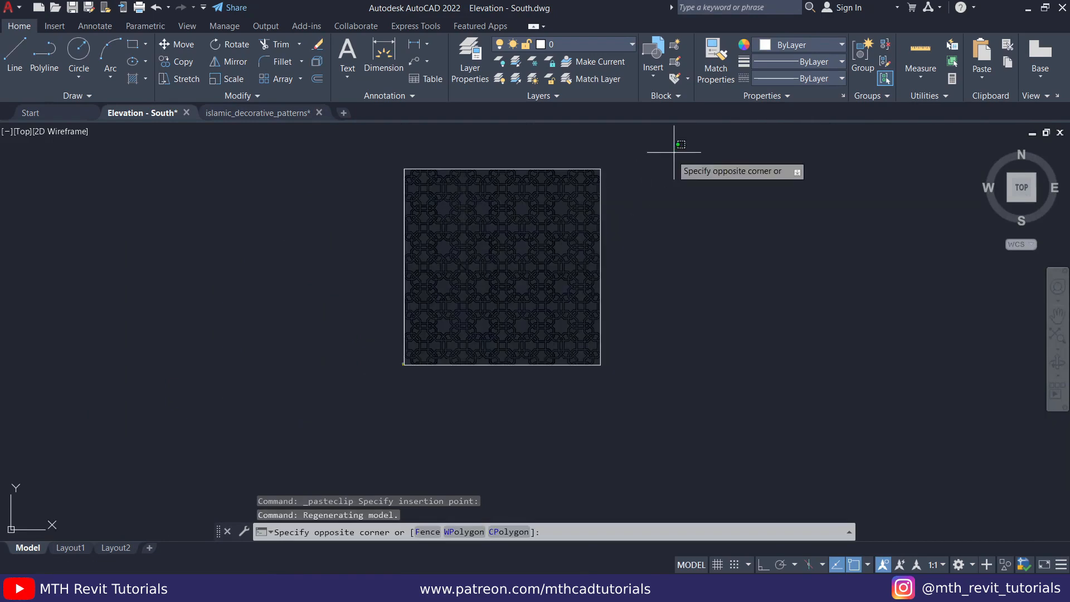
key("Escape")
scroll(443, 181, "up", 2)
scroll(490, 248, "down", 2)
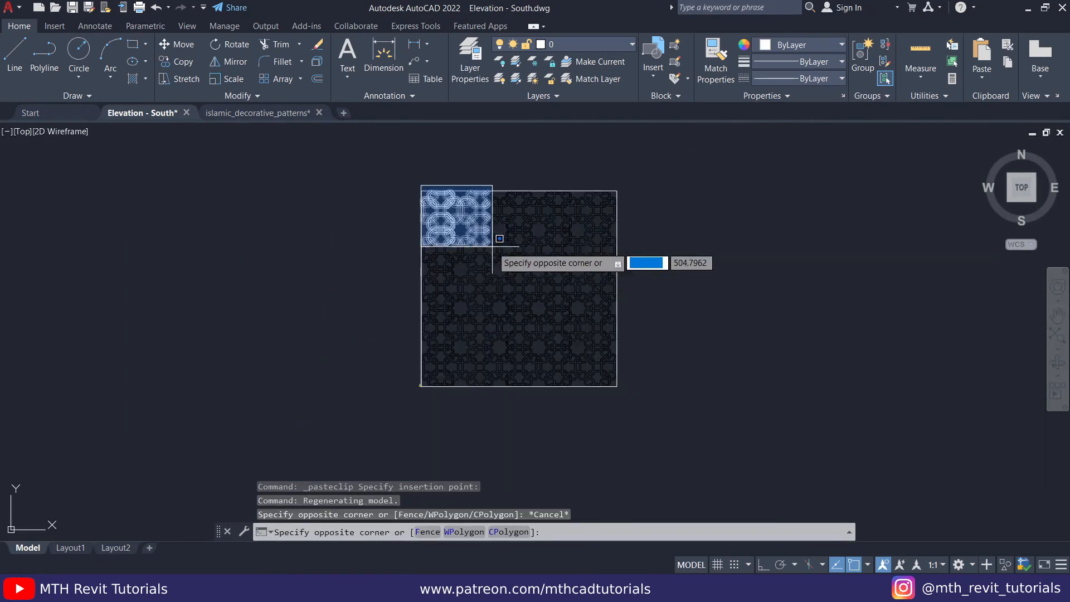
- Scale the whole pasted pattern by reference, using the width of one pattern band as reference length and .03 as new length
left_click(668, 384)
left_click(662, 418)
left_click(557, 281)
scroll(494, 390, "up", 8)
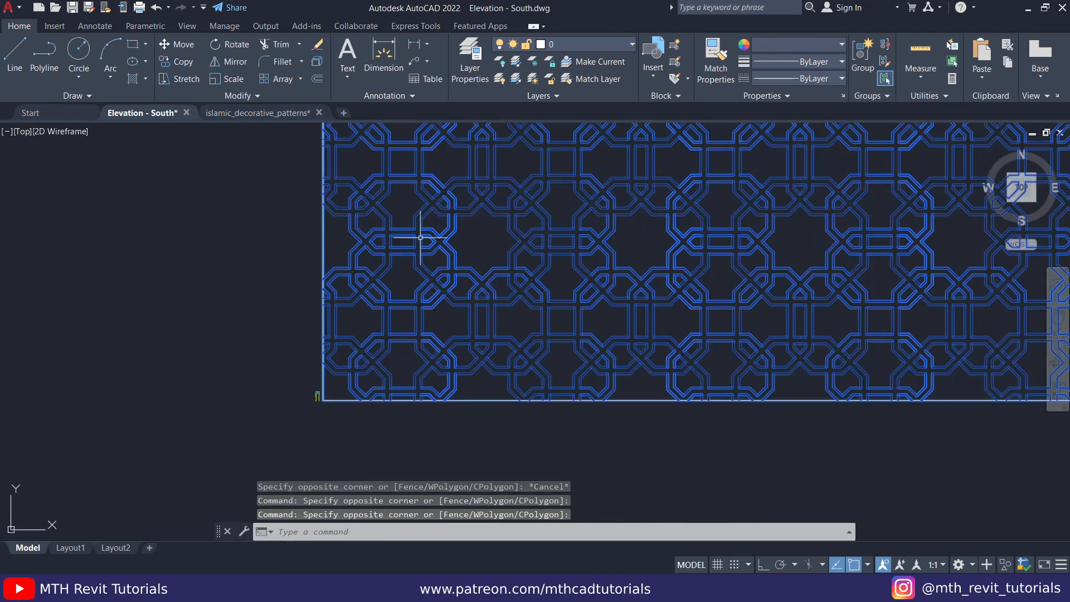
left_click(225, 81)
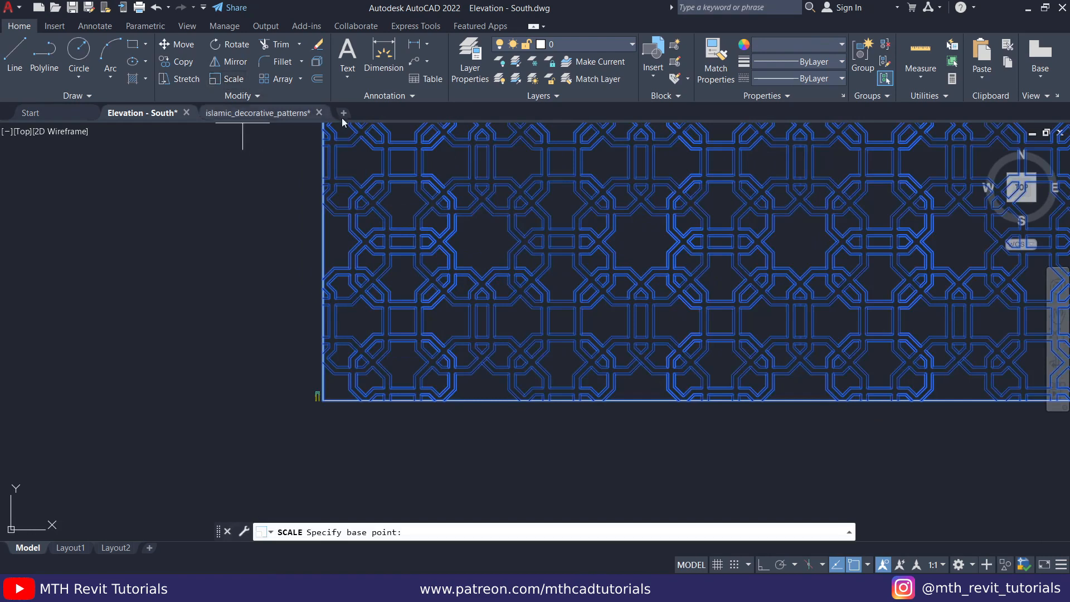
scroll(443, 318, "up", 6)
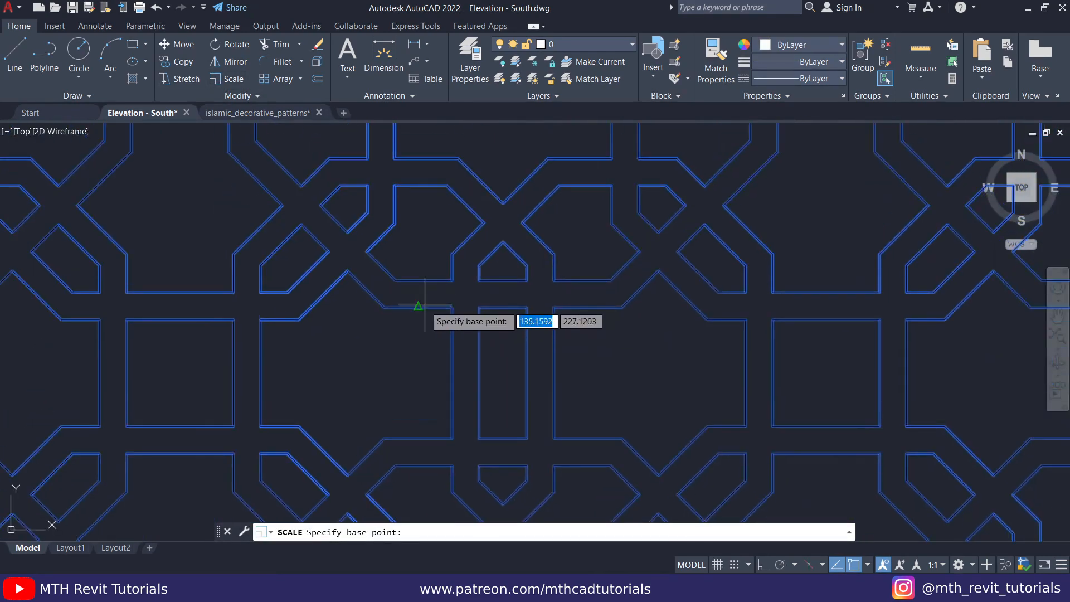
left_click(417, 305)
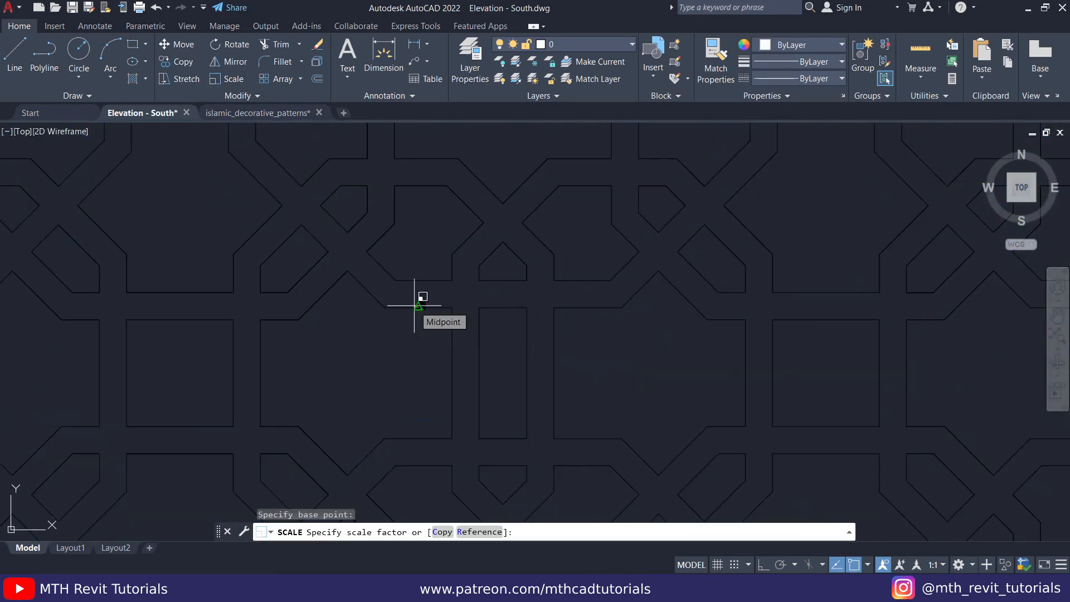
left_click(478, 531)
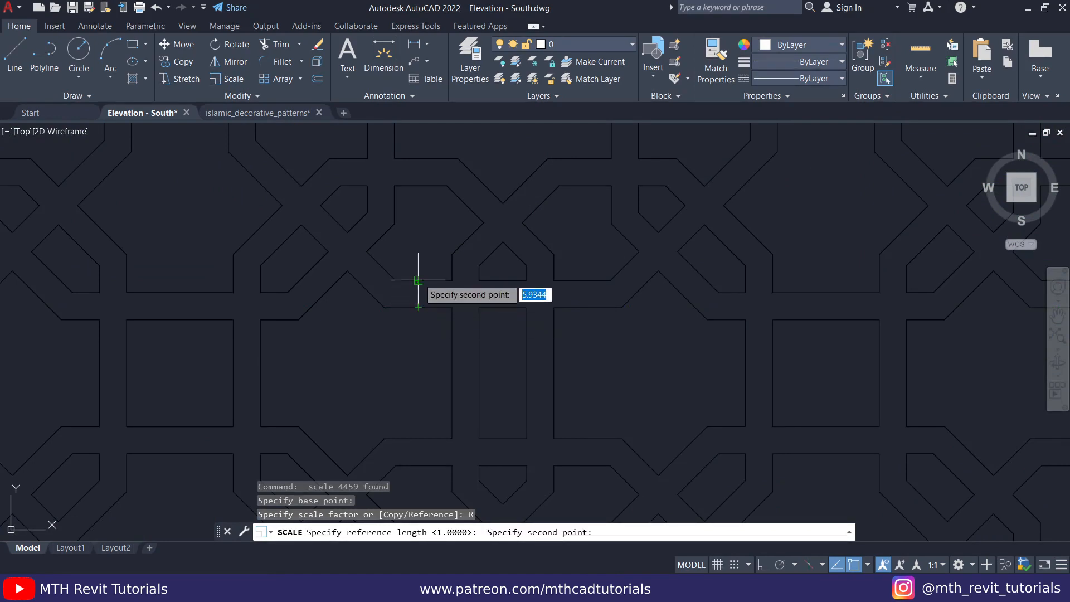
left_click(418, 280)
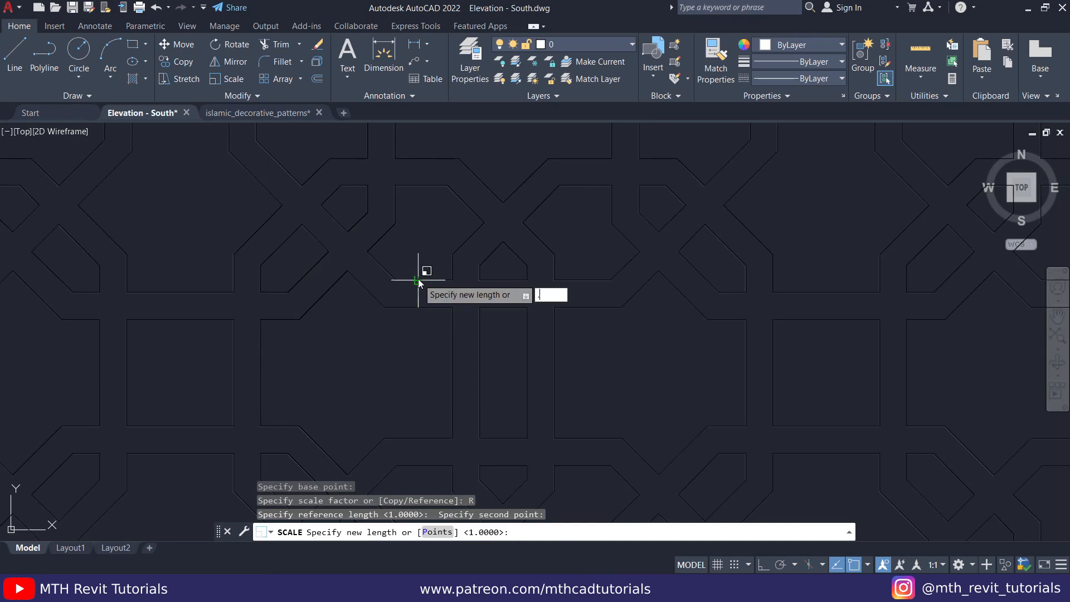
key("Return")
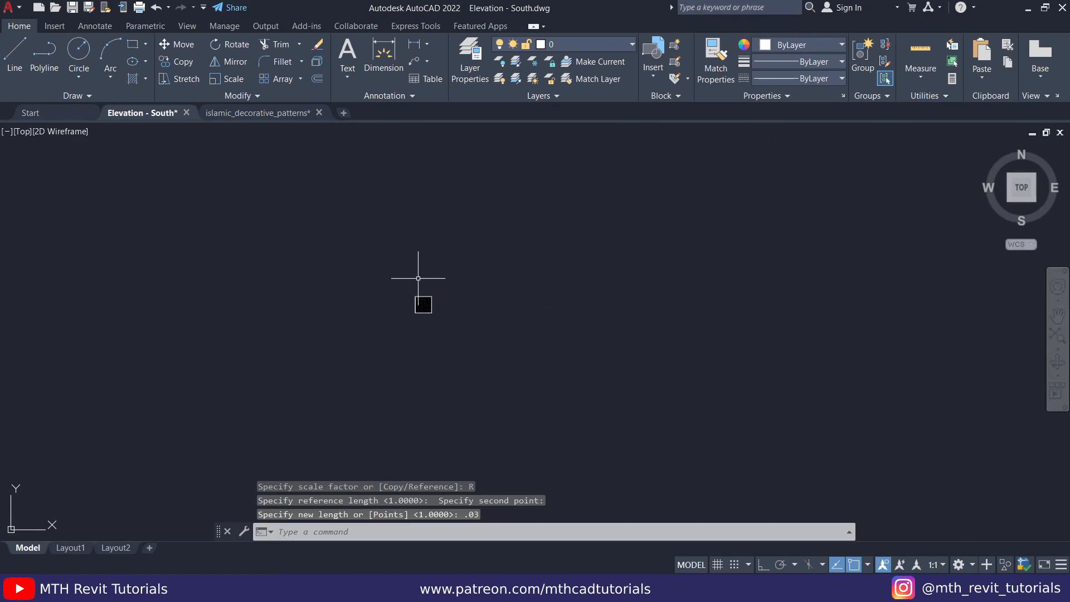
- Move the scaled pattern by its upper-left corner to the empty area just right of the porch's arched wall
scroll(419, 301, "up", 5)
left_click(410, 232)
key("Escape")
key("Escape")
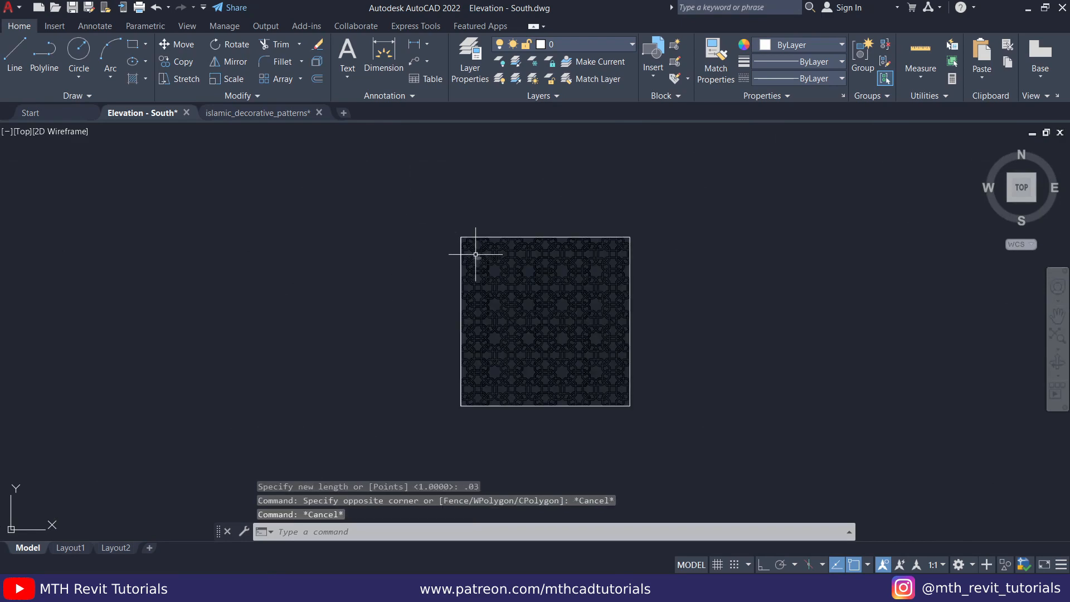
left_click(715, 435)
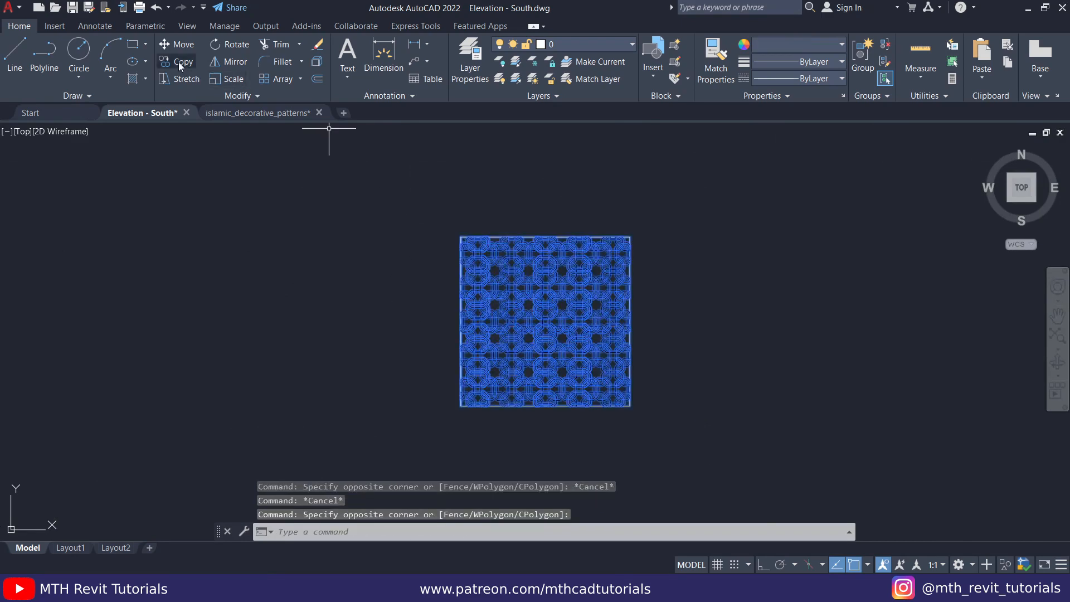
type("m")
key("Return")
left_click(460, 237)
scroll(499, 226, "down", 10)
middle_click_drag(316, 371, 501, 277)
scroll(501, 277, "up", 2)
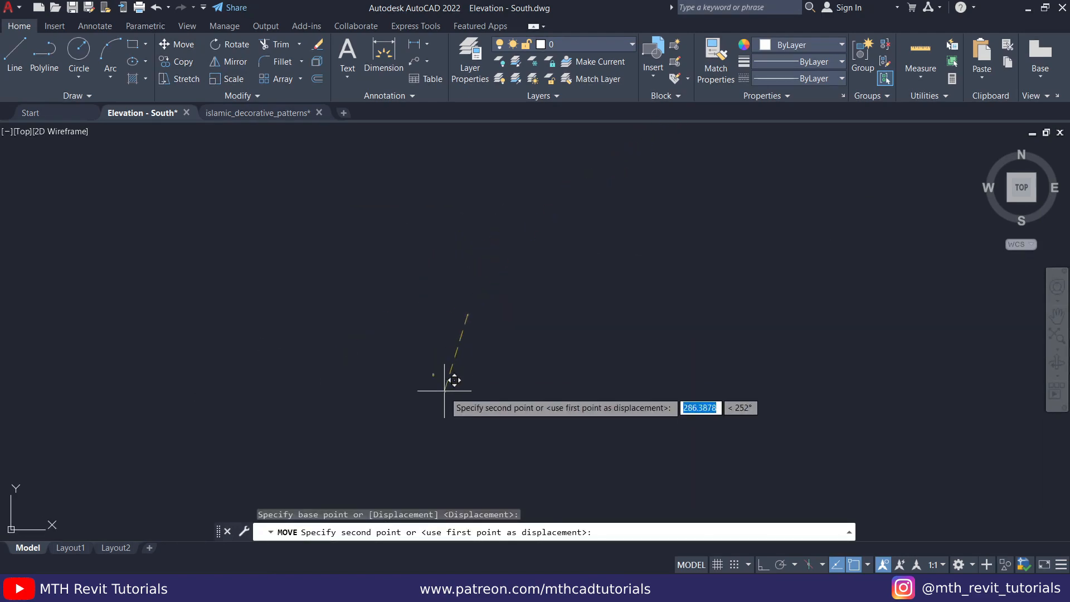
scroll(437, 333, "up", 6)
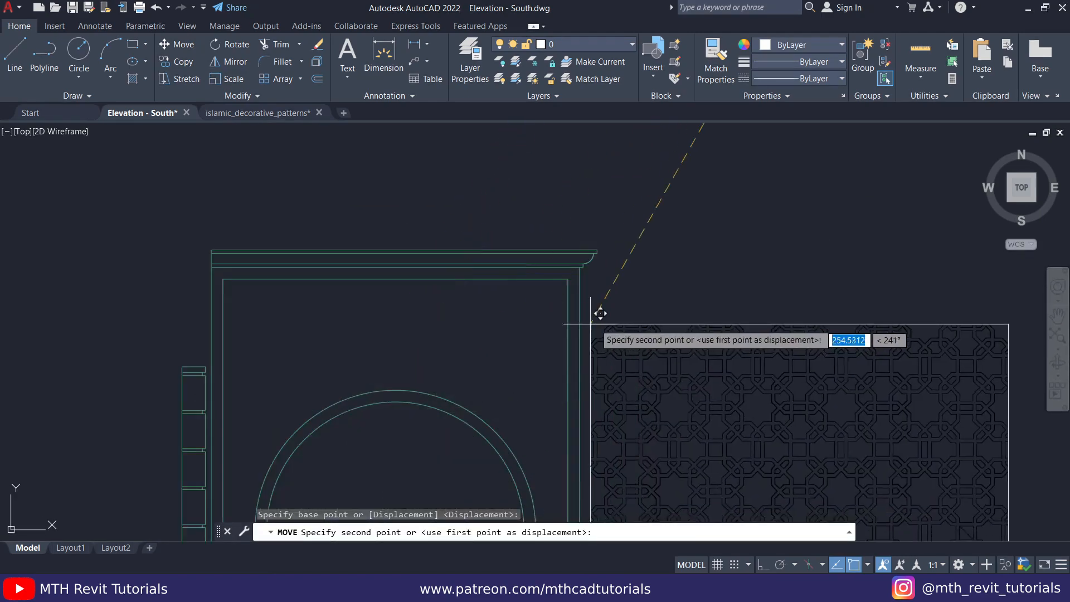
scroll(390, 193, "down", 5)
scroll(309, 175, "up", 3)
scroll(442, 203, "down", 4)
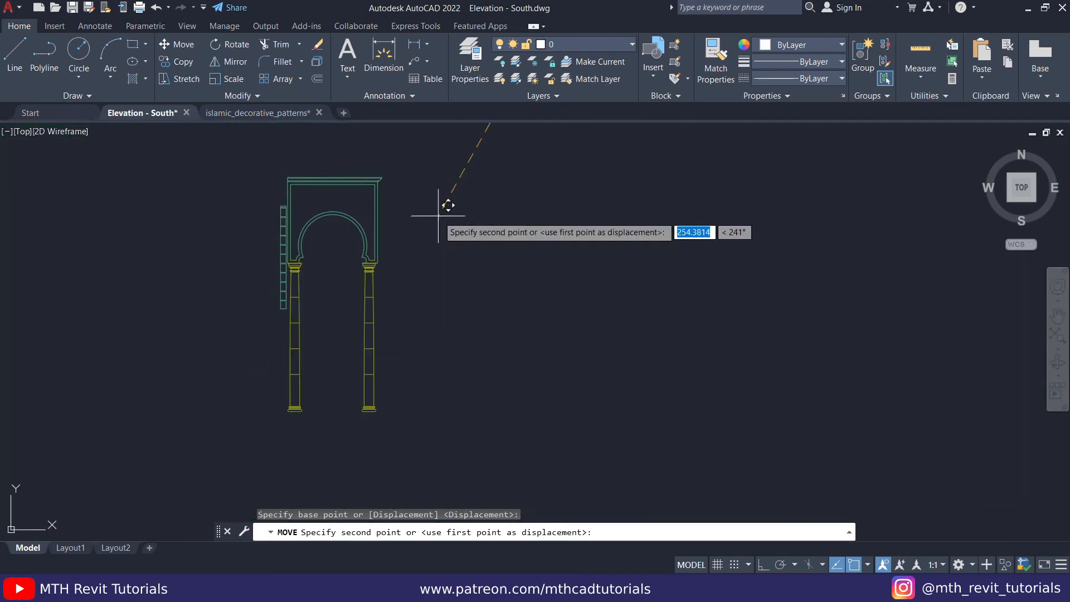
key("Escape")
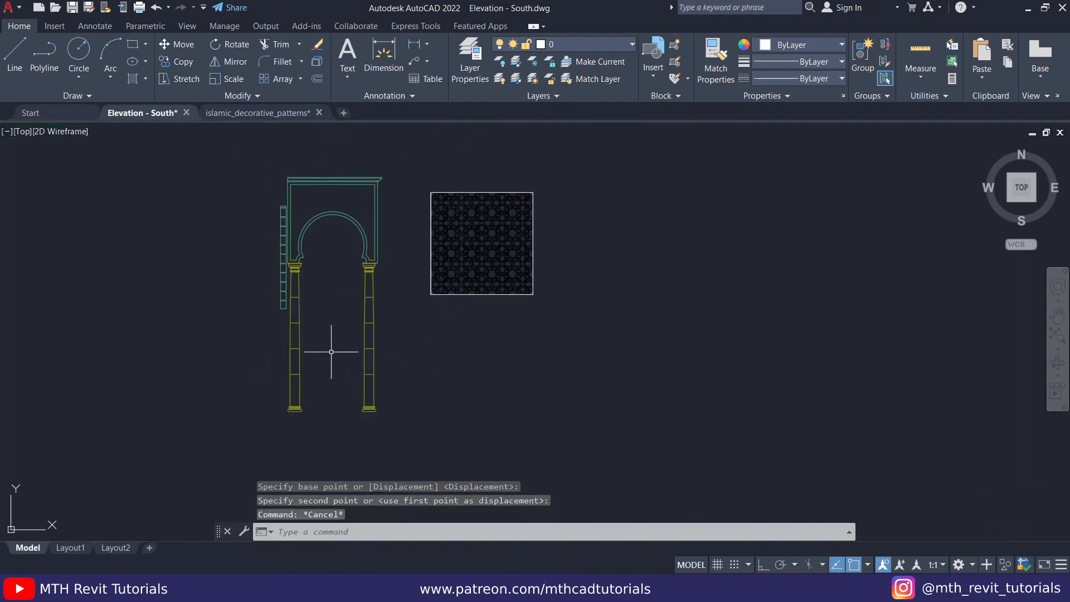
- Save the drawing and define the whole porch as a block named Arch, with its base point at the bottom centre of the left column
key("ctrl+s")
mouse_move(230, 161)
left_mouse_down()
mouse_move(360, 306)
mouse_move(397, 435)
mouse_move(405, 428)
left_mouse_up()
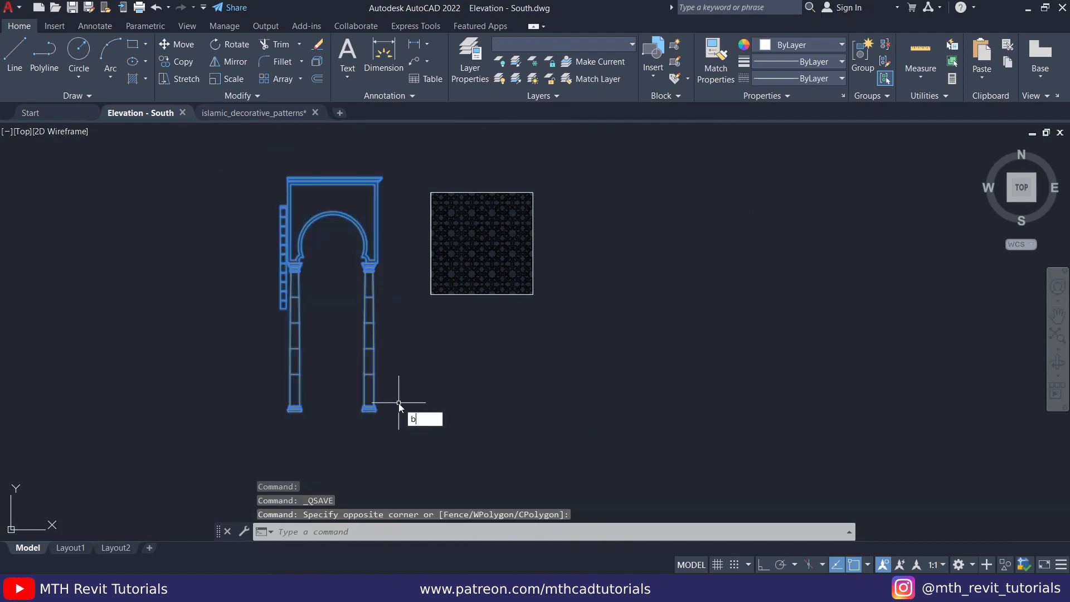
key("Return")
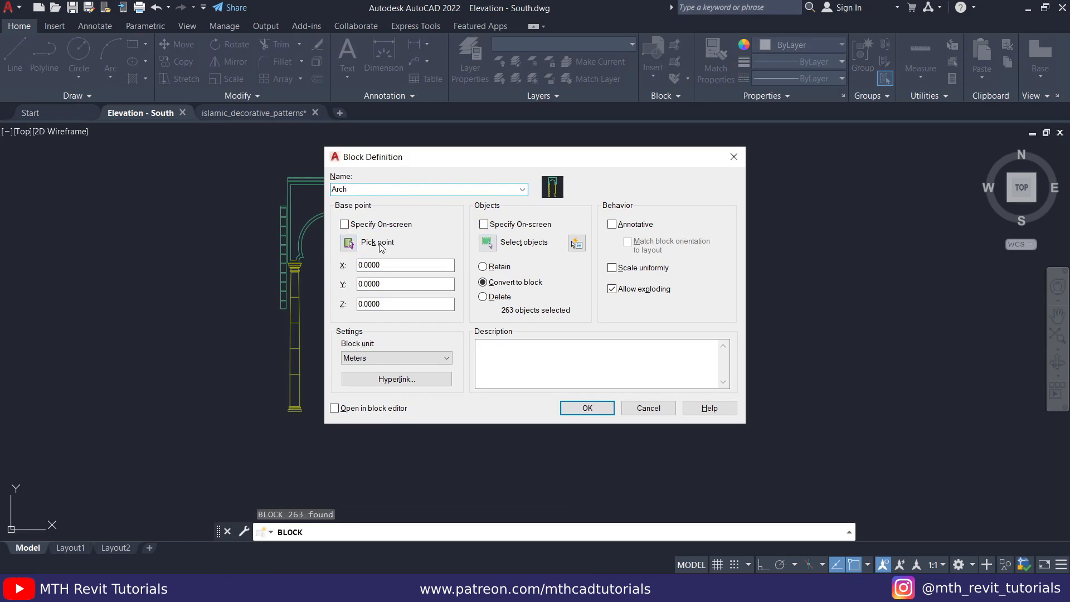
left_click(350, 244)
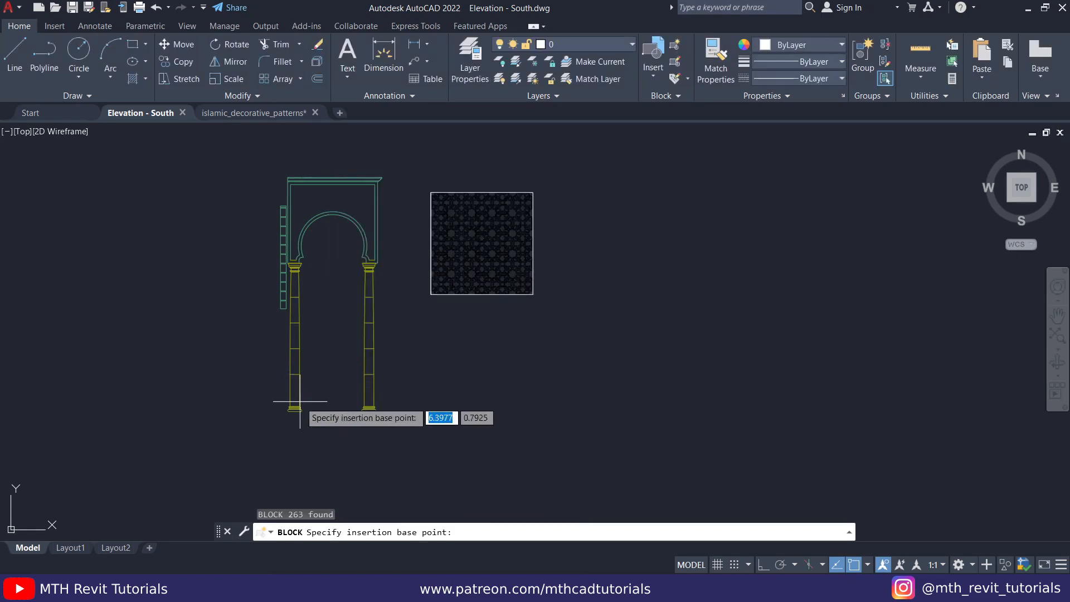
scroll(281, 406, "up", 4)
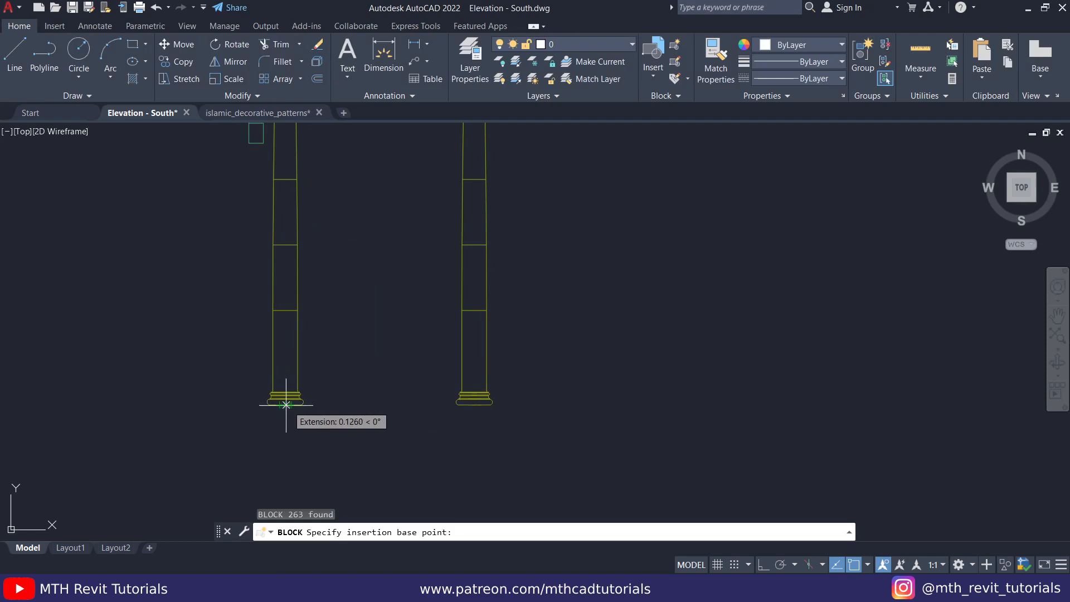
left_click(285, 405)
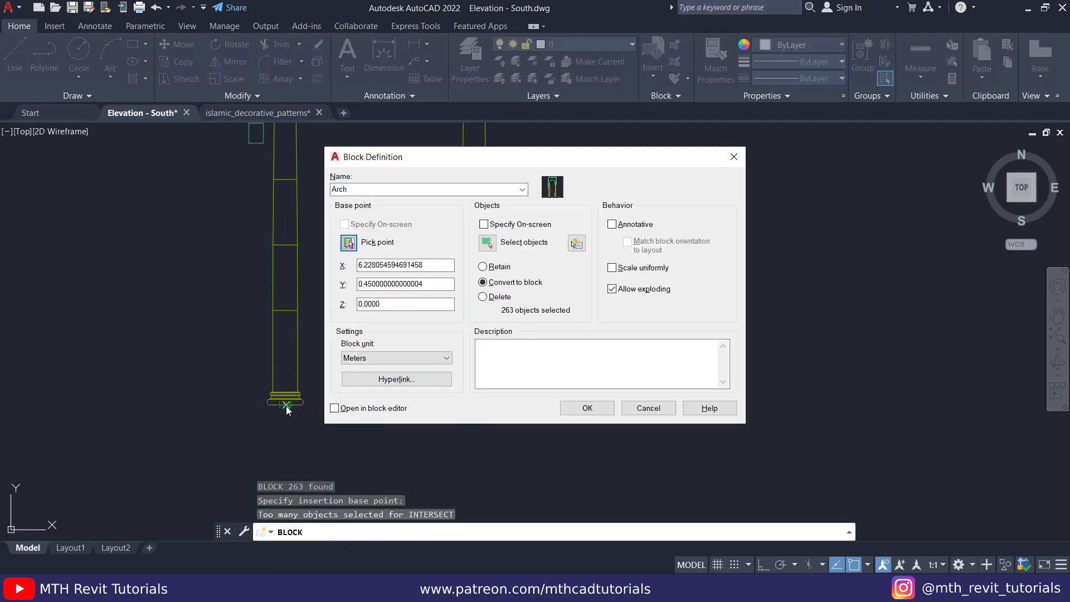
left_click(600, 405)
- Select the porch to check that it behaves as a single block
left_click(521, 251)
left_click(412, 297)
scroll(403, 393, "down", 2)
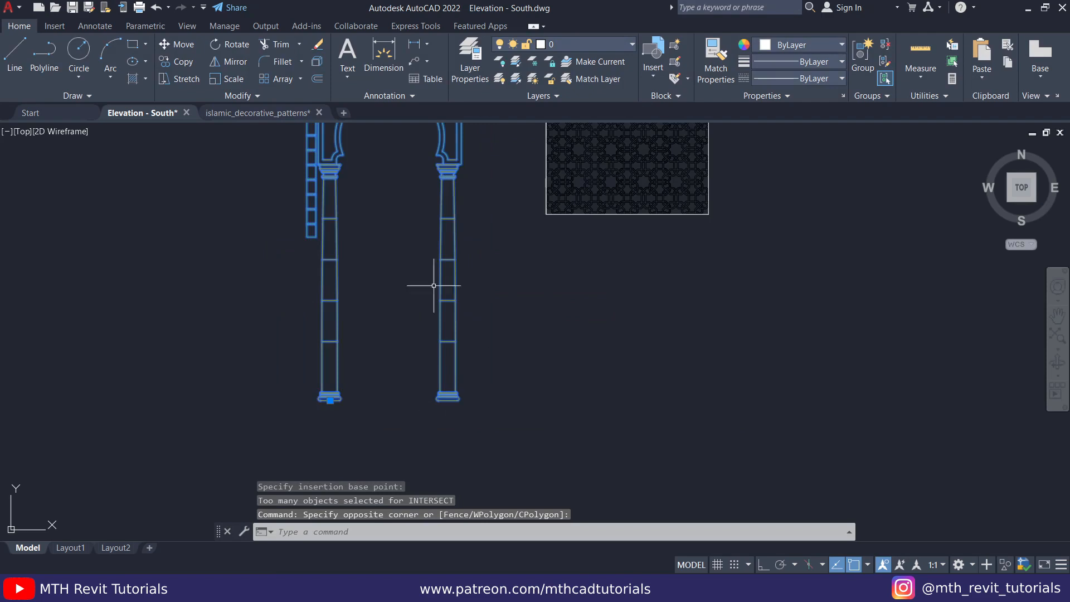
middle_click_drag(385, 247, 390, 333)
scroll(385, 243, "down", 2)
middle_click_drag(512, 264, 418, 324)
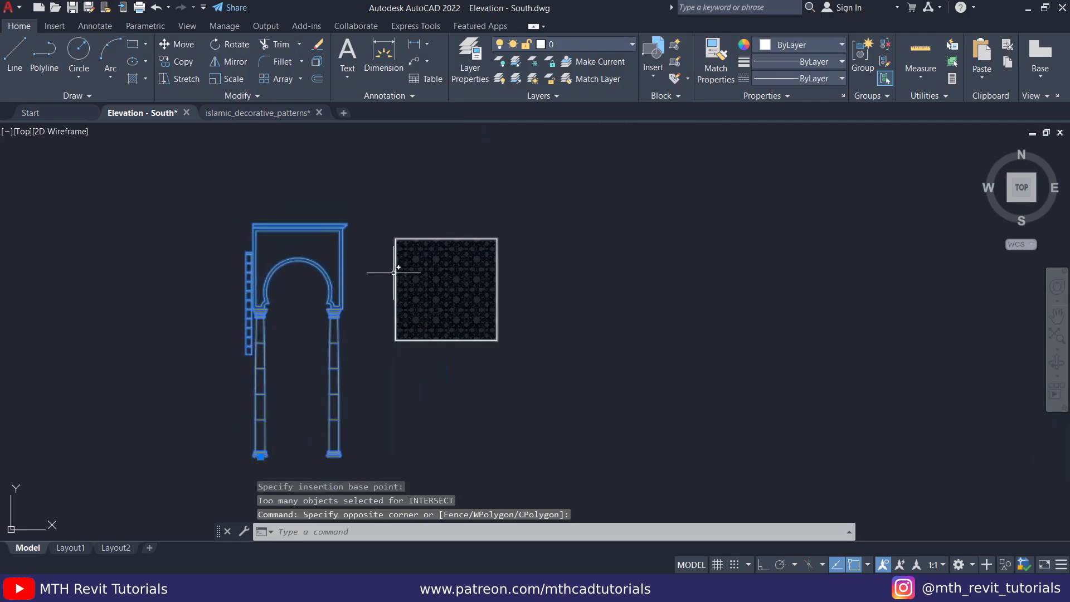
key("Escape")
- Move the whole pattern by its upper-left corner onto the upper-left inner corner of the arched wall's border
scroll(382, 239, "up", 2)
left_click(372, 196)
left_click(624, 419)
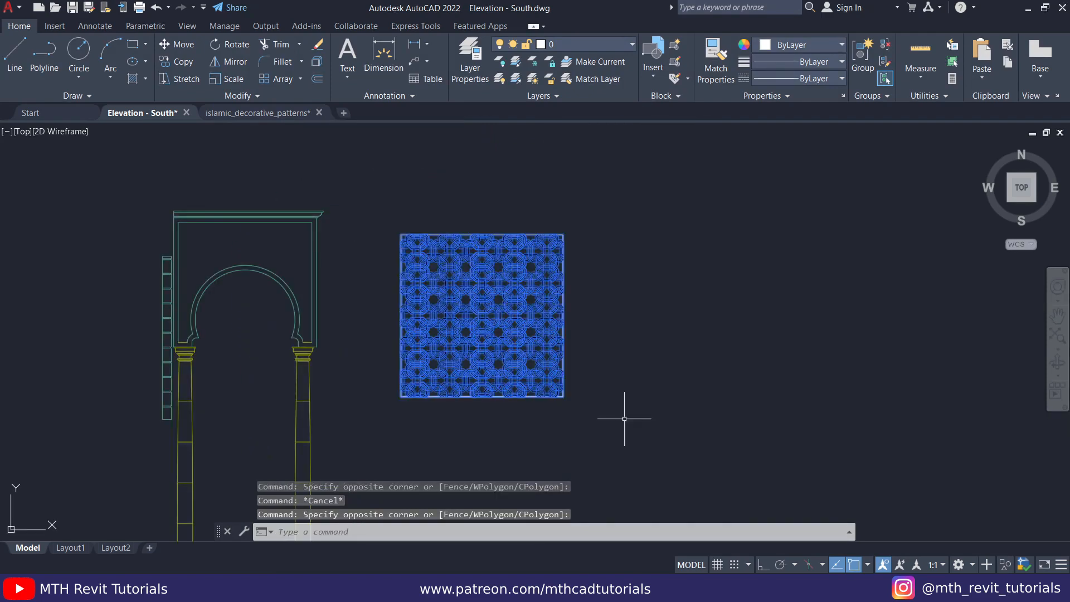
left_click(174, 45)
left_click(401, 234)
scroll(210, 203, "up", 6)
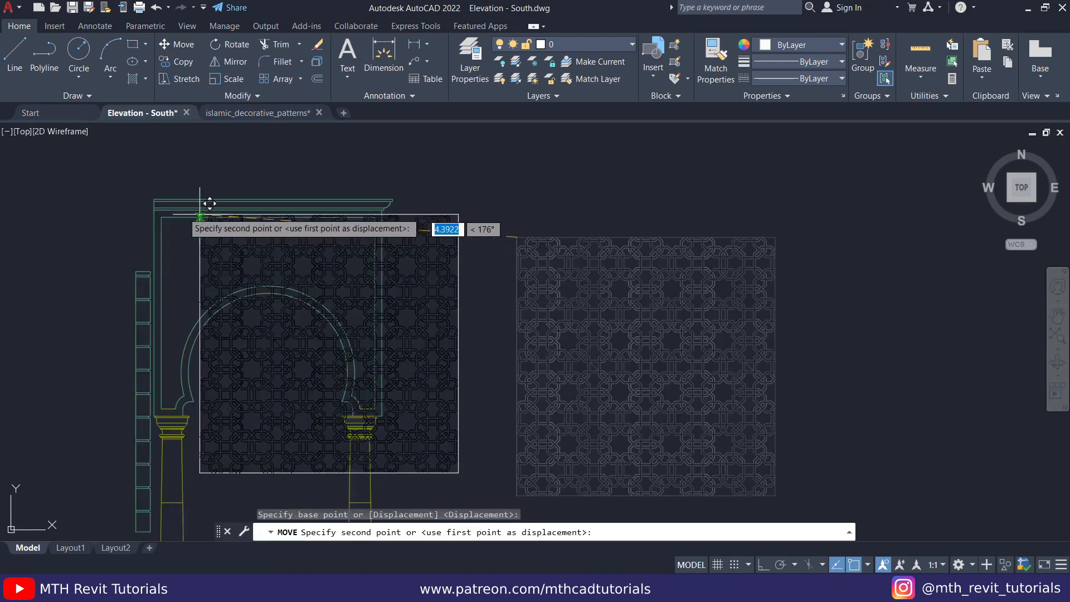
key("Escape")
key("Escape")
- Move the pattern left along the wall's inner upper edge so that it overhangs the border on both sides
scroll(446, 262, "down", 4)
left_click(280, 186)
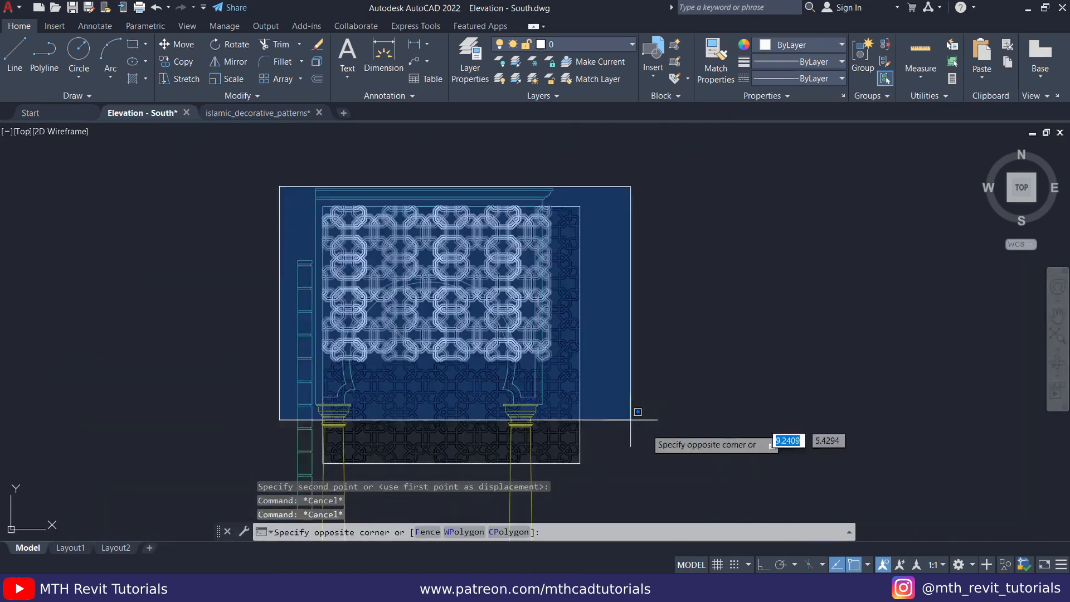
scroll(328, 160, "up", 5)
left_click(174, 45)
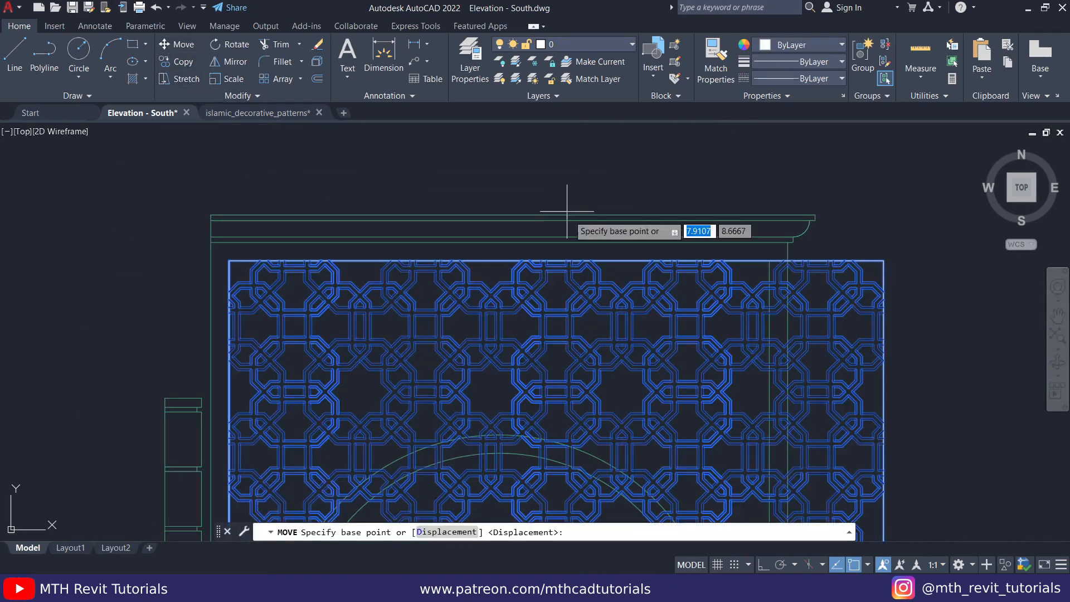
left_click(559, 258)
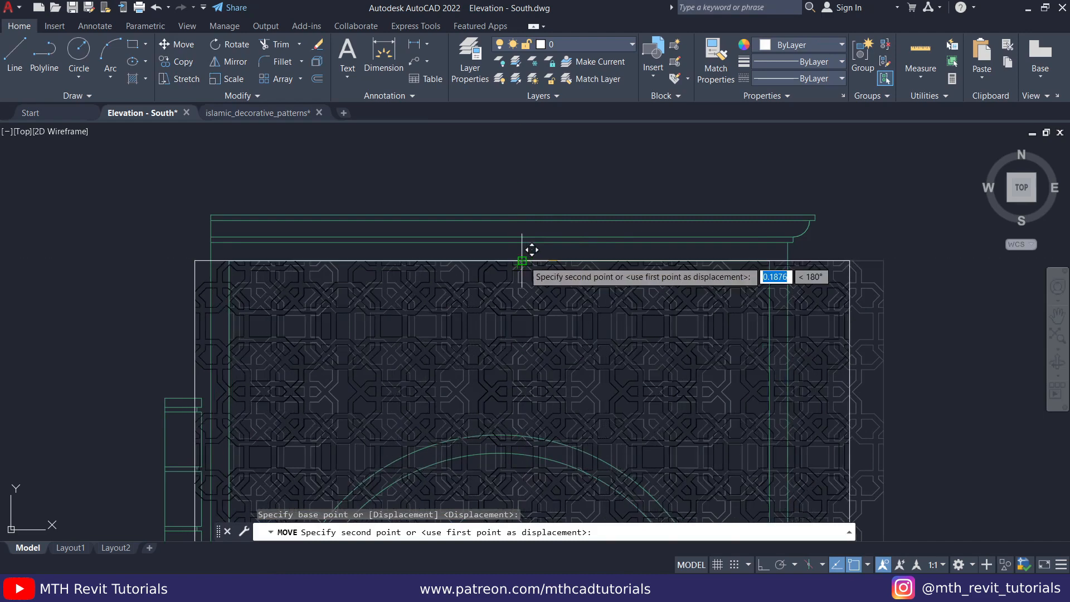
left_click(516, 260)
scroll(405, 288, "down", 2)
scroll(372, 302, "up", 4)
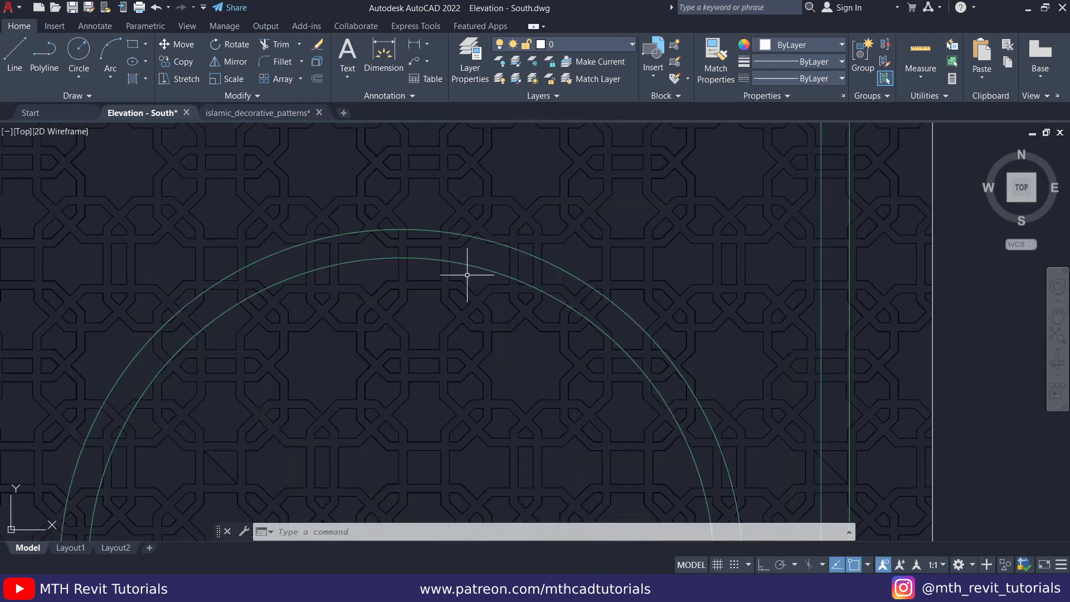
left_click(467, 275)
key("Escape")
scroll(424, 334, "down", 3)
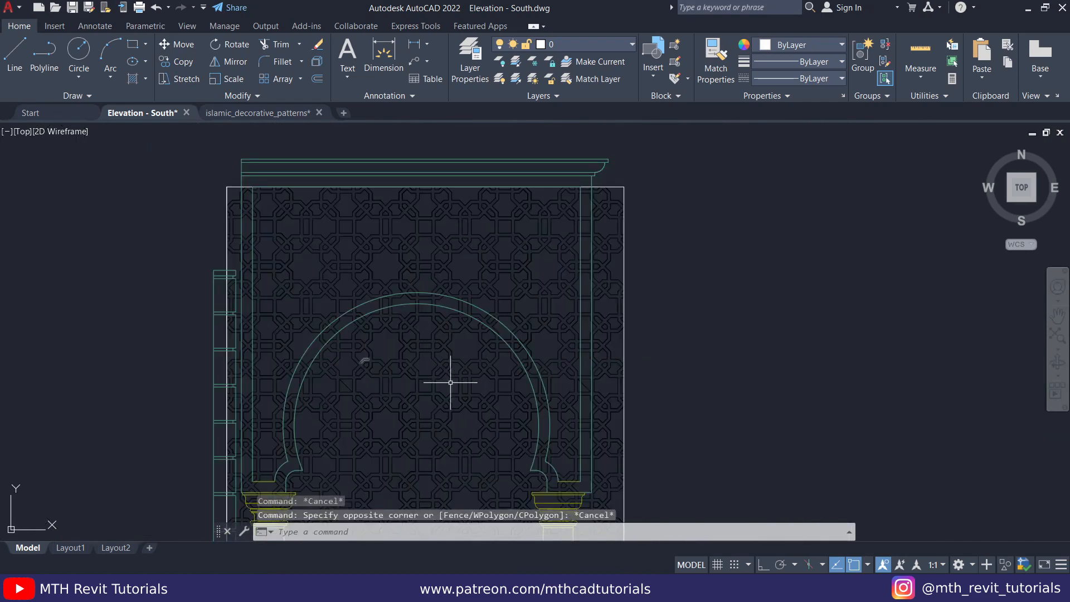
- Erase the pattern pieces in the middle of the arch opening using several selection windows
scroll(435, 289, "up", 4)
left_click(330, 459)
mouse_move(399, 433)
middle_mouse_down()
mouse_move(456, 329)
mouse_move(482, 223)
middle_mouse_up()
key("Delete")
left_click(480, 228)
left_click(312, 458)
key("Delete")
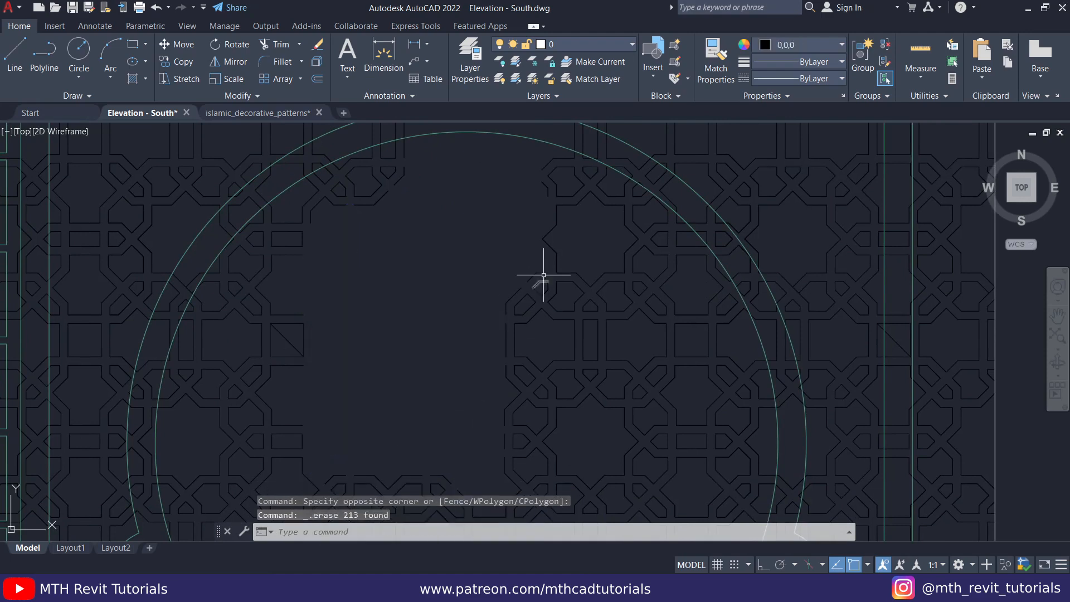
left_click(503, 428)
middle_click_drag(503, 428, 509, 325)
key("Delete")
left_click(714, 423)
scroll(567, 289, "down", 6)
left_click(489, 251)
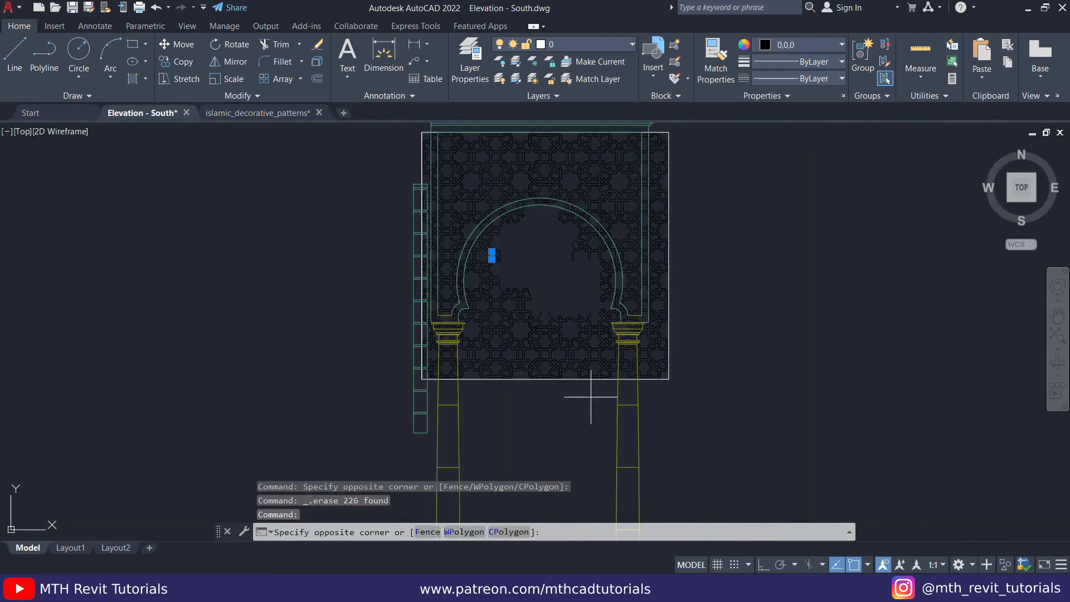
key("Delete")
- Erase the remaining pattern pieces in the arch opening, between the columns and below the arched wall
left_click(521, 400)
left_click(455, 171)
key("Delete")
left_click(295, 274)
left_click(500, 395)
key("Delete")
left_click(619, 268)
left_click(769, 385)
key("Delete")
left_click(728, 467)
left_click(629, 150)
key("Delete")
left_click(352, 148)
left_click(411, 452)
key("Delete")
middle_click_drag(392, 396, 410, 323)
left_click(585, 428)
left_click(498, 323)
key("Delete")
scroll(653, 294, "up", 5)
left_click(736, 337)
left_click(630, 188)
key("Delete")
- Erase the leftover pattern lines around the column capitals at the lower end of the arched wall
middle_click_drag(759, 493, 527, 265)
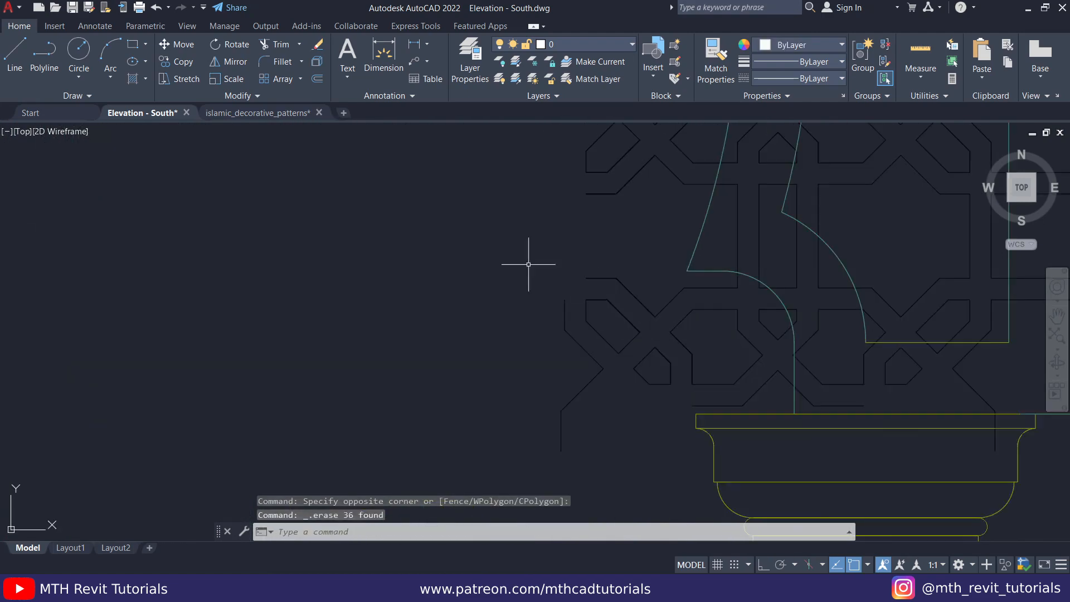
left_click(778, 336)
left_click(728, 373)
key("Delete")
middle_click_drag(728, 372, 512, 331)
left_click(781, 325)
left_click(657, 353)
key("Delete")
left_click(465, 313)
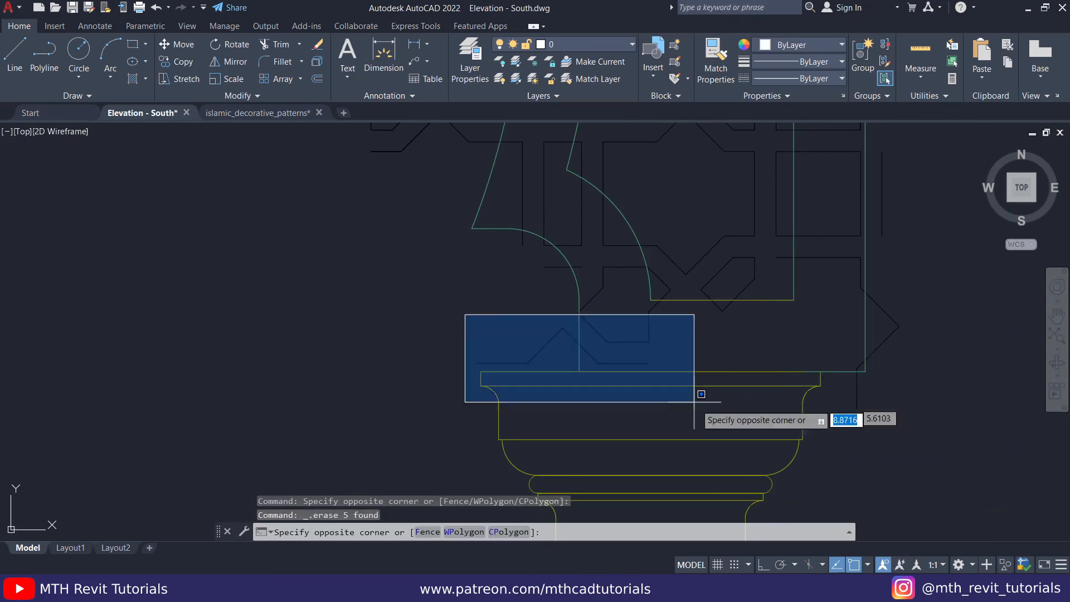
scroll(586, 326, "up", 3)
left_click(447, 294)
left_click(604, 173)
key("Delete")
- Draw a vertical centre line from the top of the arch's outer curve to the wall's inner upper edge
scroll(566, 364, "down", 3)
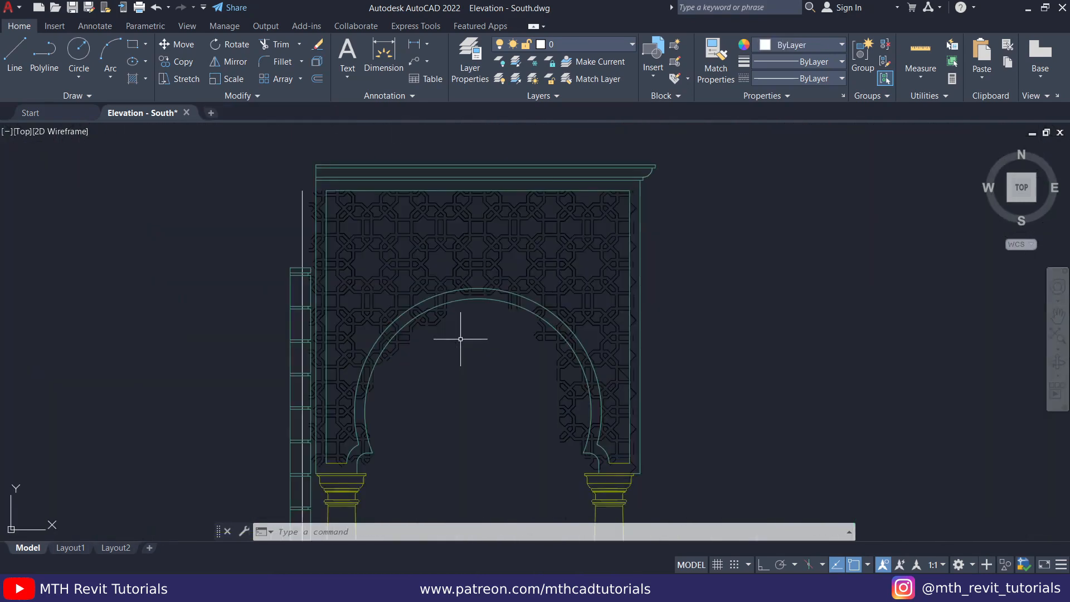
scroll(460, 331, "up", 3)
middle_click_drag(460, 331, 468, 417)
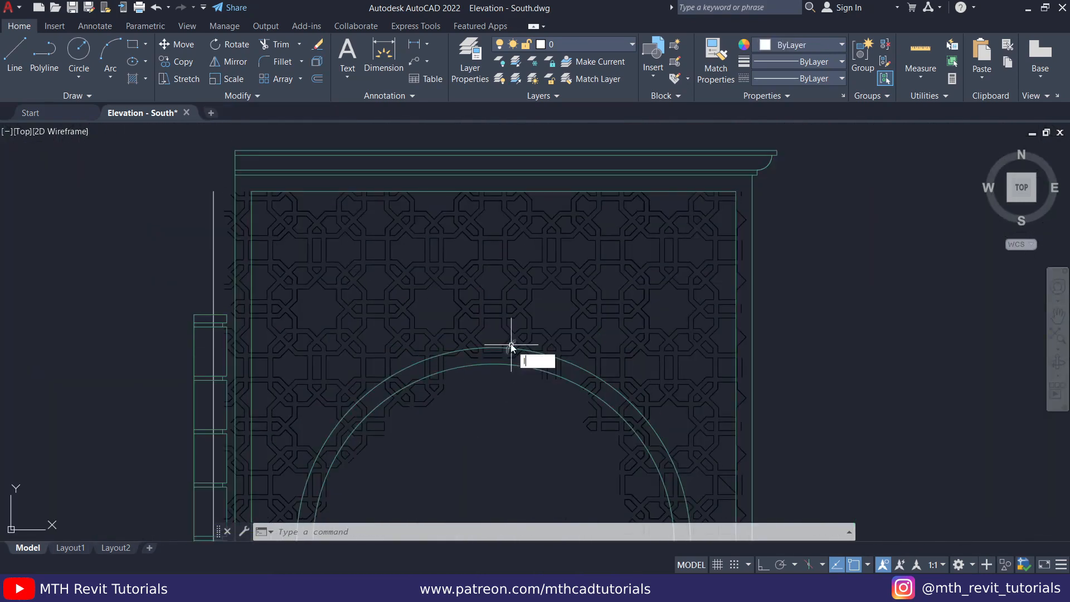
type("l")
key("Return")
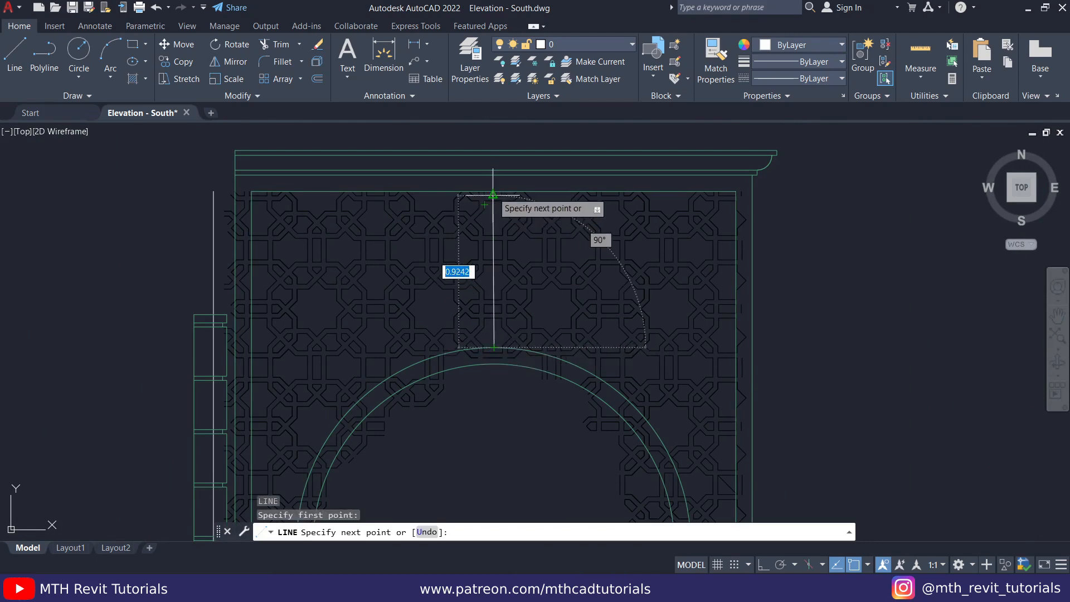
left_click(494, 191)
key("Escape")
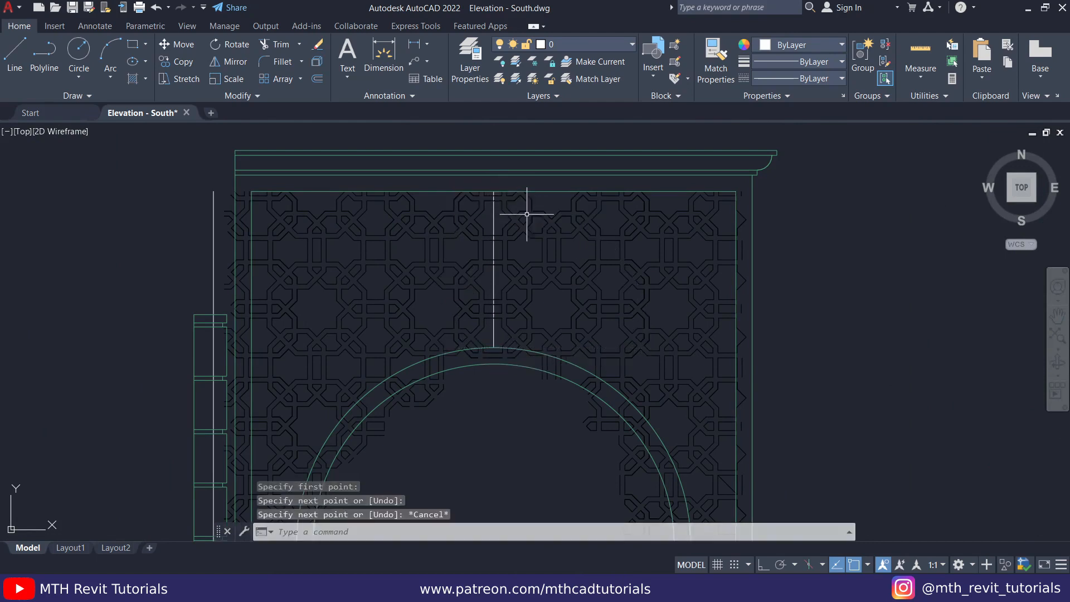
key("Escape")
- Erase the half of the pattern lying to the right of the vertical centre line
left_click(499, 138)
scroll(707, 365, "down", 5)
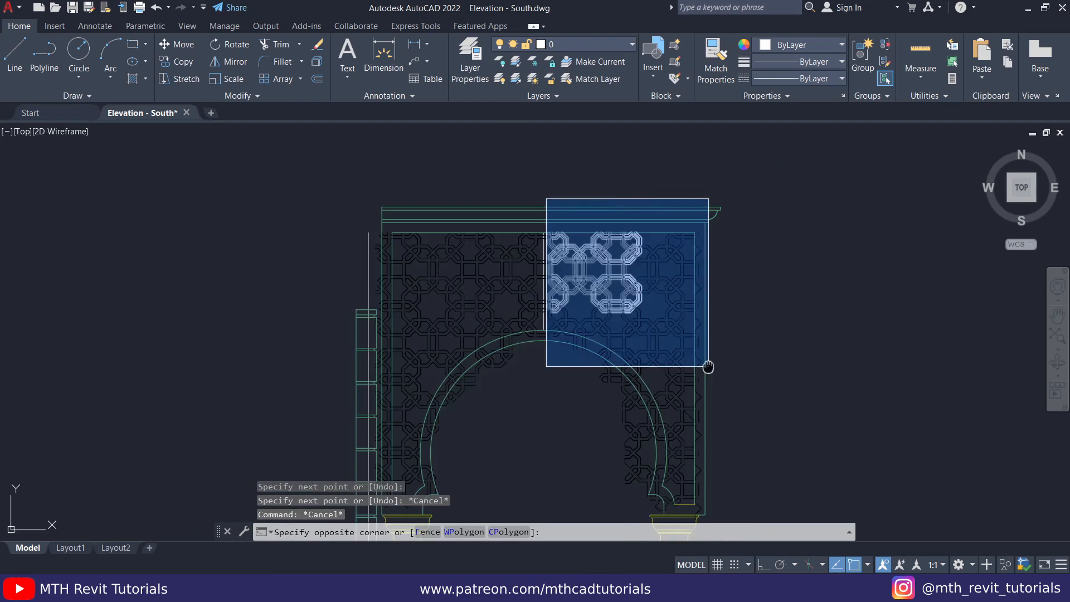
left_click(739, 390)
key("Delete")
scroll(556, 299, "up", 6)
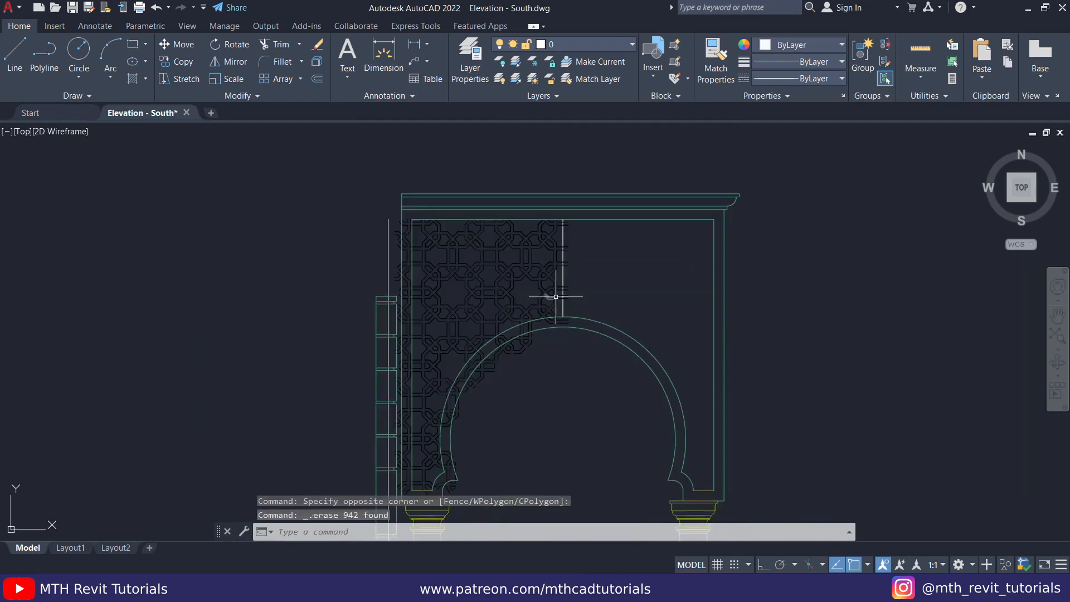
- Trim the pattern lines that stick out past the vertical centre line, using a fence along its right side
scroll(571, 167, "down", 4)
type("tr")
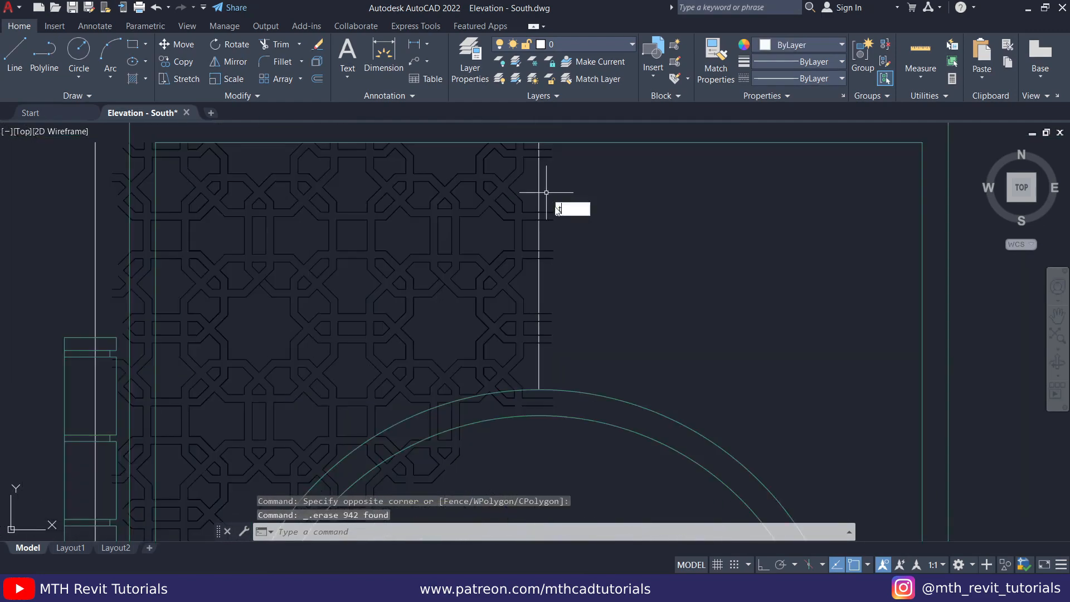
key("Return")
scroll(562, 370, "up", 4)
left_click(541, 391)
scroll(541, 391, "down", 2)
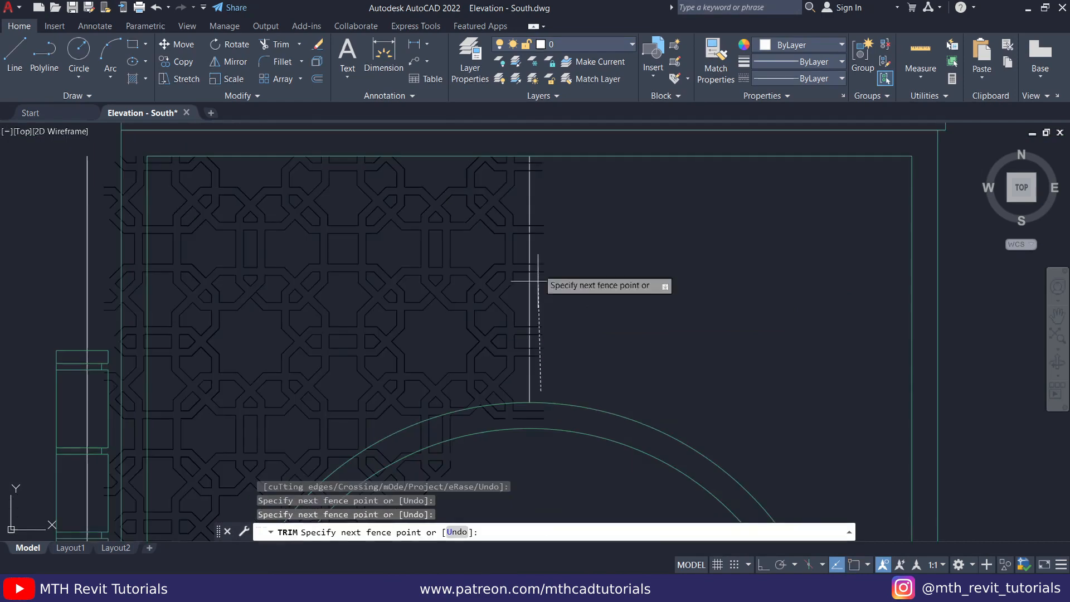
left_click(539, 162)
key("Escape")
key("Escape")
key("Escape")
- Cap the open pattern bands nearest the centre line with short lines along the wall's inner upper edge, and save the drawing
scroll(398, 161, "up", 4)
middle_click_drag(398, 161, 509, 273)
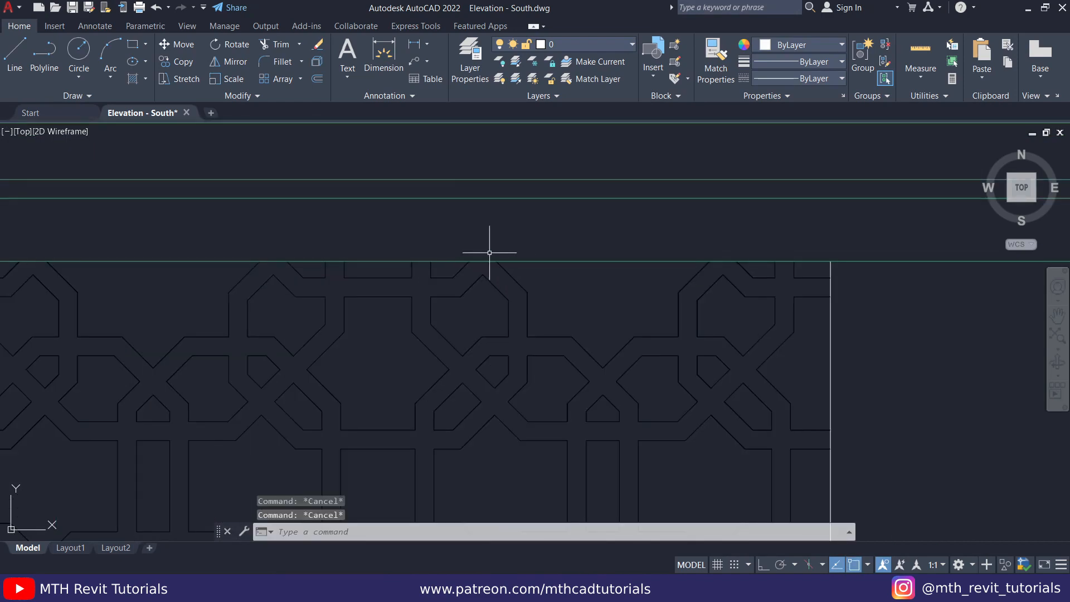
scroll(496, 262, "down", 6)
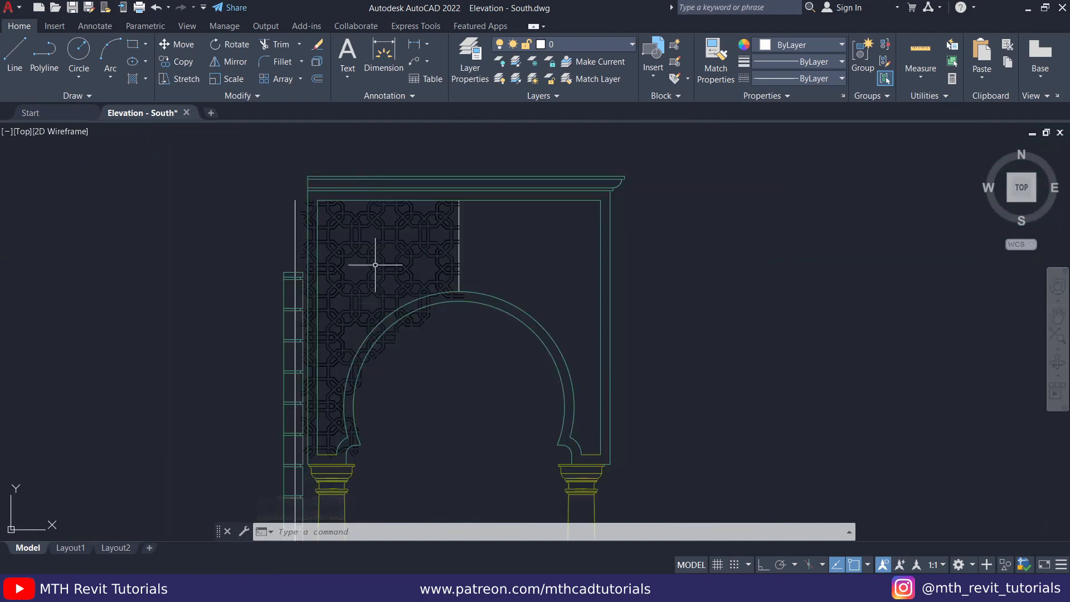
scroll(382, 219, "up", 5)
mouse_move(382, 220)
middle_mouse_down()
mouse_move(431, 244)
mouse_move(413, 269)
middle_mouse_up()
scroll(392, 276, "up", 4)
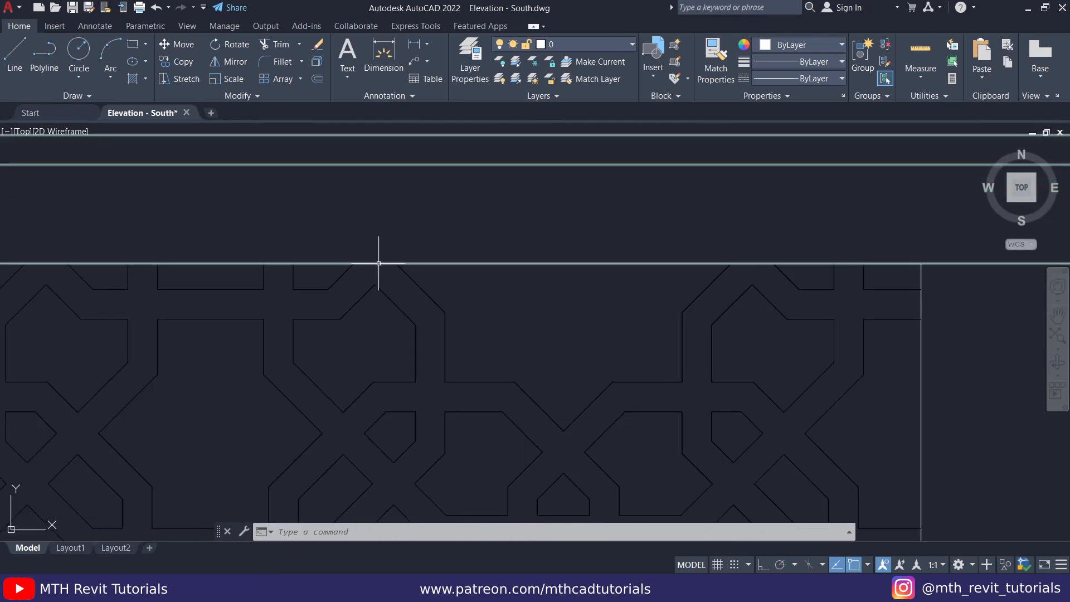
type("l")
key("Return")
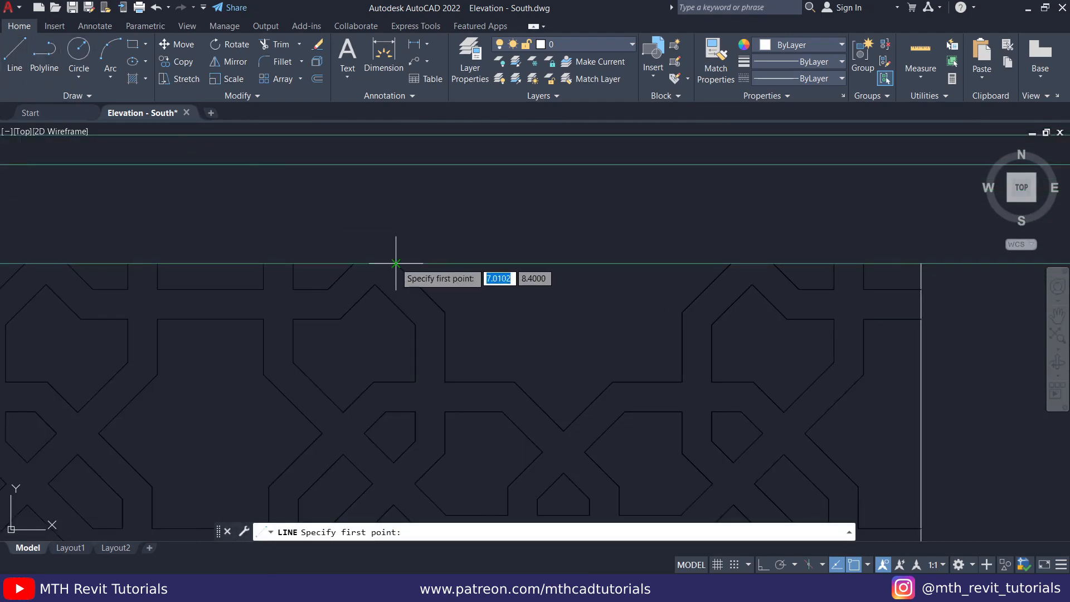
key("Escape")
key("Return")
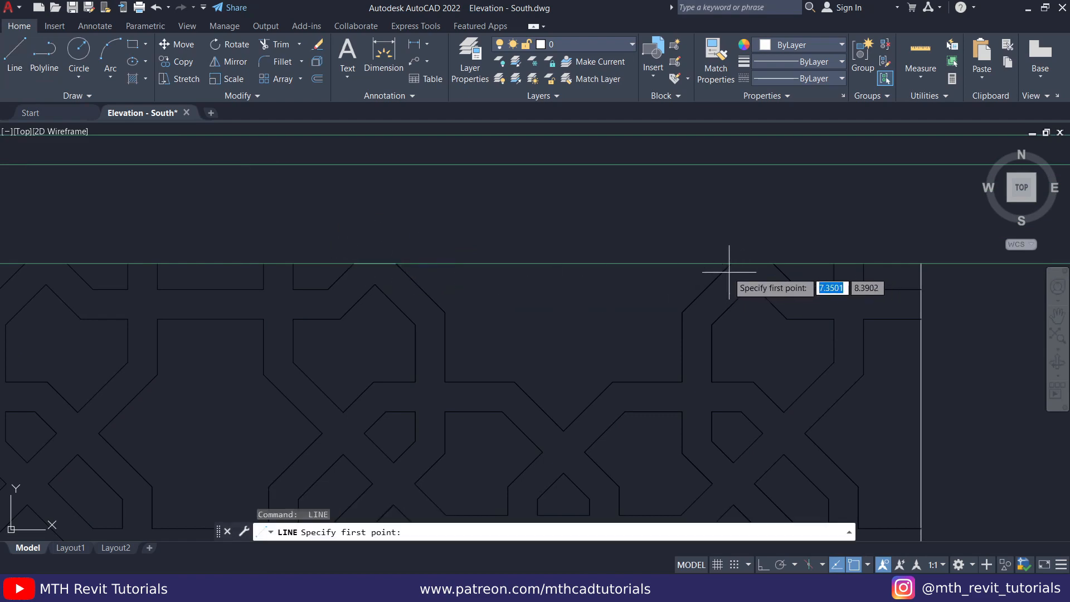
key("Escape")
key("Return")
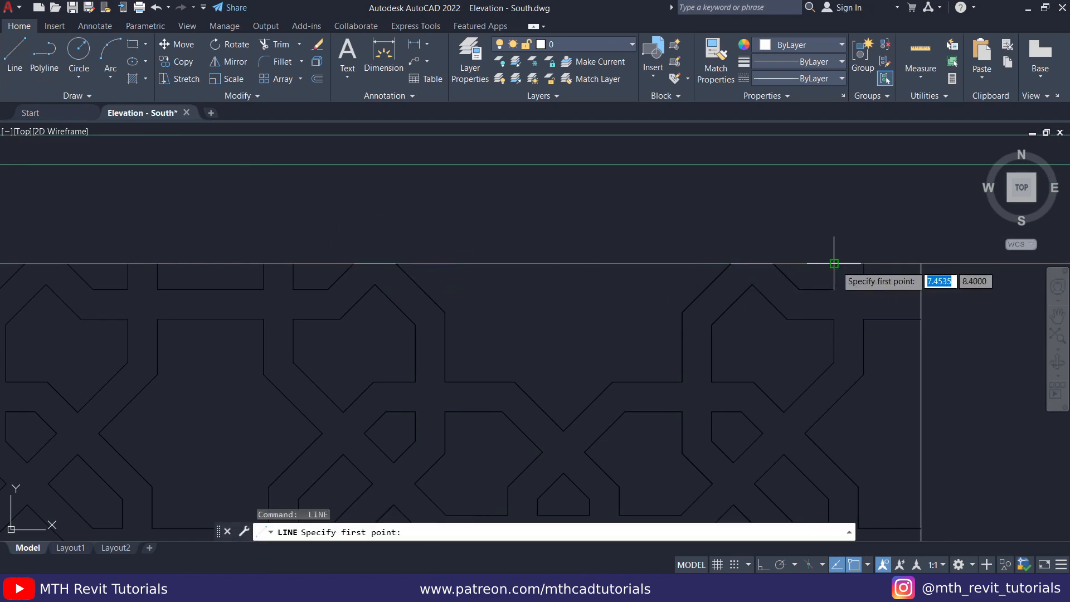
left_click(834, 263)
left_click(863, 263)
key("Escape")
middle_click_drag(361, 333, 615, 339)
key("ctrl+s")
- Cap the remaining open pattern bands toward the wall's left side with short lines
left_click(17, 59)
left_click(547, 270)
left_click(518, 269)
key("Escape")
key("Return")
left_click(411, 269)
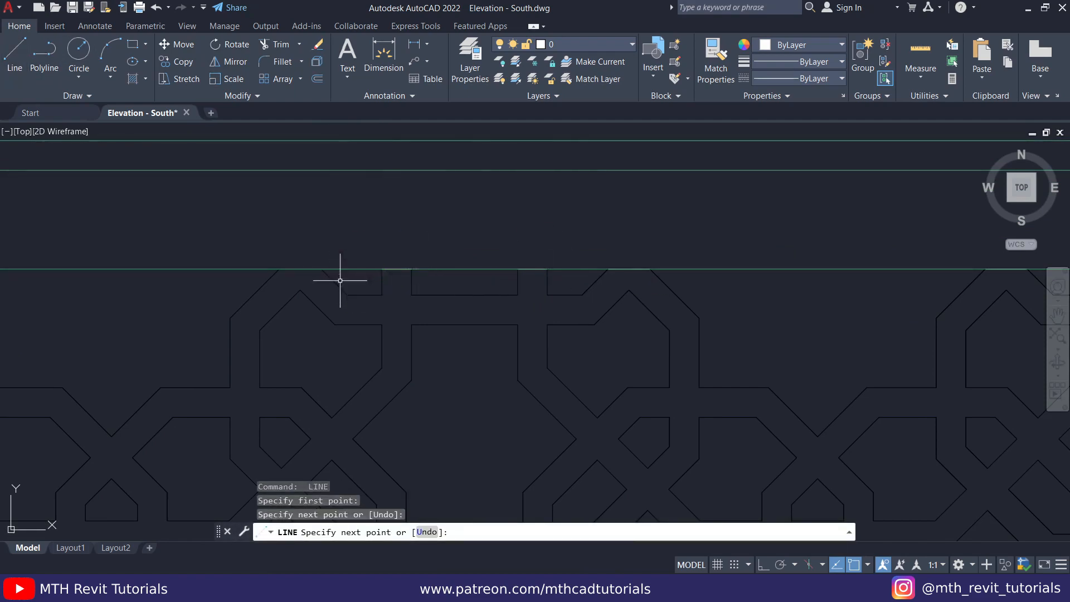
left_click(277, 269)
key("Escape")
key("Escape")
key("Return")
left_click(305, 269)
left_click(276, 270)
key("Escape")
key("Return")
left_click(182, 296)
left_click(246, 272)
- Cap the open pattern bands along the lower left side of the arch with short three-point arcs following its outer curve
type("a")
key("Return")
left_click(473, 234)
left_click(475, 251)
key("Escape")
key("Return")
mouse_move(463, 325)
middle_mouse_down()
mouse_move(430, 393)
mouse_move(471, 351)
mouse_move(454, 315)
mouse_move(478, 418)
middle_mouse_up()
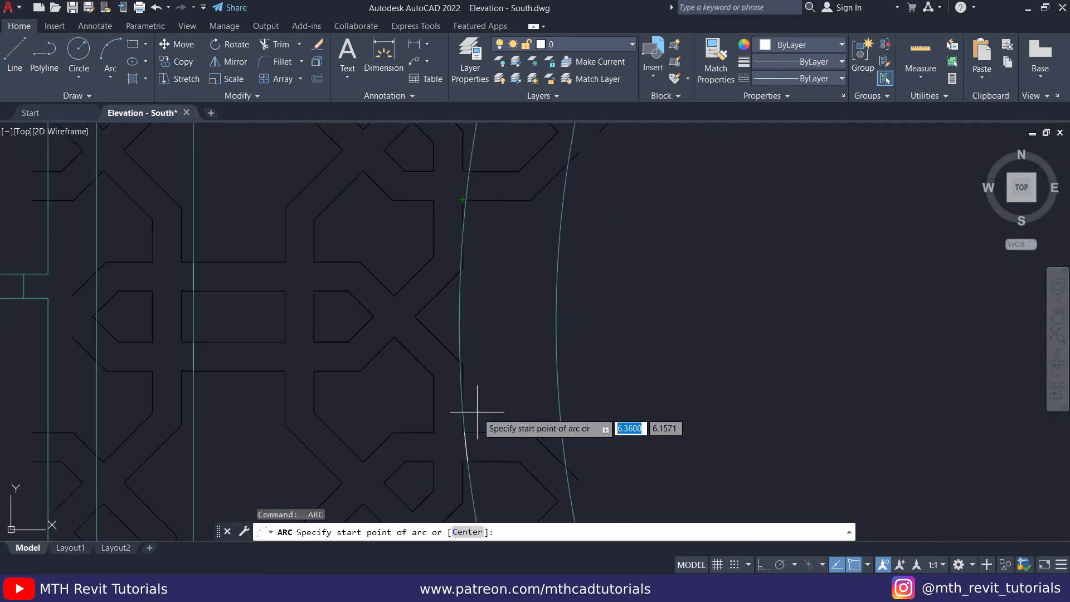
key("Escape")
middle_click_drag(498, 315, 487, 444)
key("Return")
left_click(454, 327)
scroll(455, 326, "up", 5)
left_click(456, 290)
key("Escape")
key("Return")
left_click(450, 344)
left_click(462, 244)
left_click(472, 156)
- Cap the next open pattern bands up the arch's left side with arcs along its outer curve, and save the drawing
scroll(472, 157, "down", 5)
key("Return")
left_click(456, 271)
left_click(460, 249)
left_click(465, 232)
key("Return")
middle_click_drag(496, 151, 436, 404)
left_click(453, 319)
middle_click_drag(506, 236, 463, 337)
left_click(437, 344)
scroll(456, 306, "up", 5)
left_click(447, 296)
scroll(487, 346, "down", 5)
key("ctrl+s")
left_click(14, 49)
key("Escape")
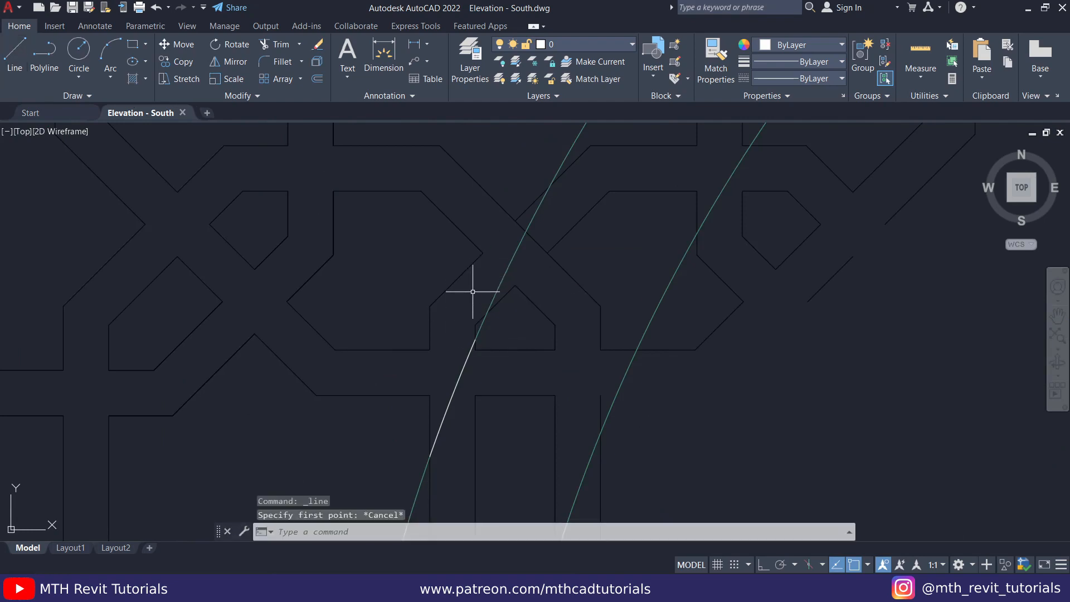
- Cap the remaining open pattern bands up to the arch's crown with three-point arcs
type("a")
key("Return")
left_click(488, 310)
left_click(513, 256)
left_click(549, 190)
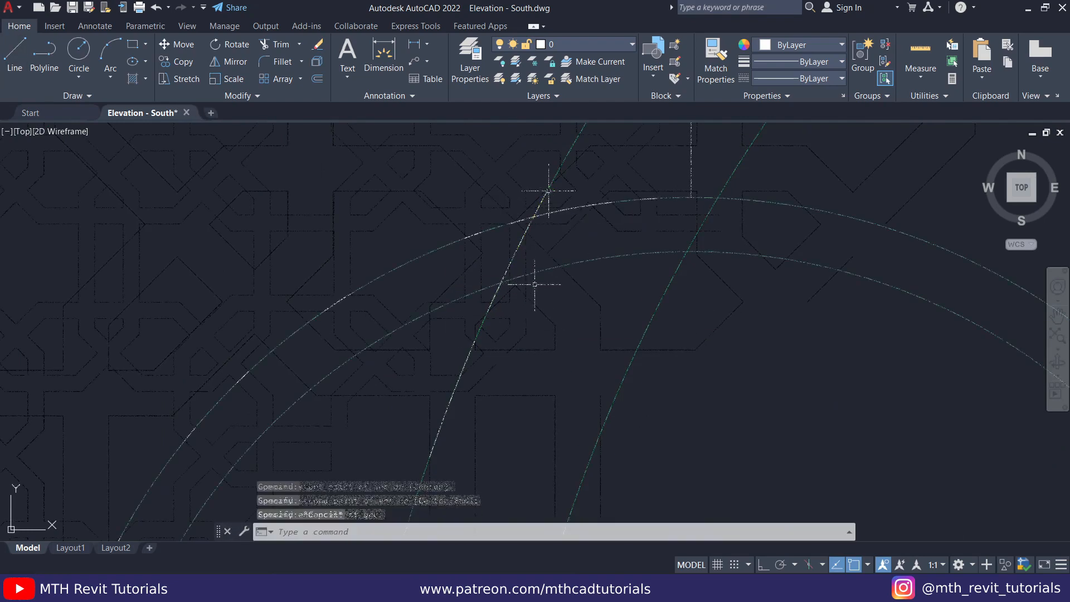
scroll(698, 212, "up", 2)
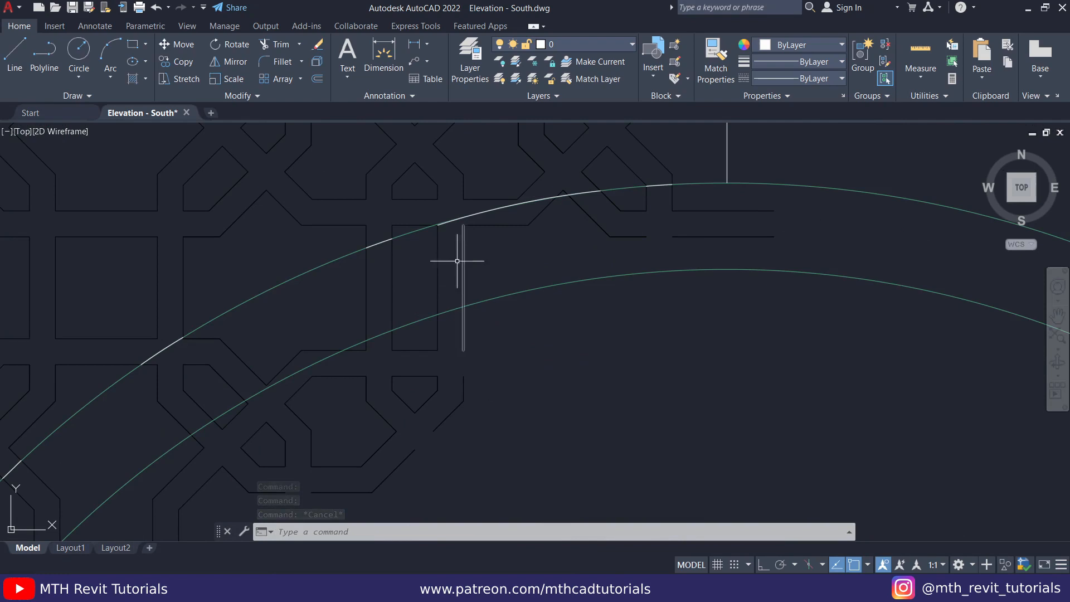
left_click(687, 201)
key("Escape")
key("Escape")
- Trim the pattern lines that run inside the arch's outer curve near its crown, using fences
type("tr")
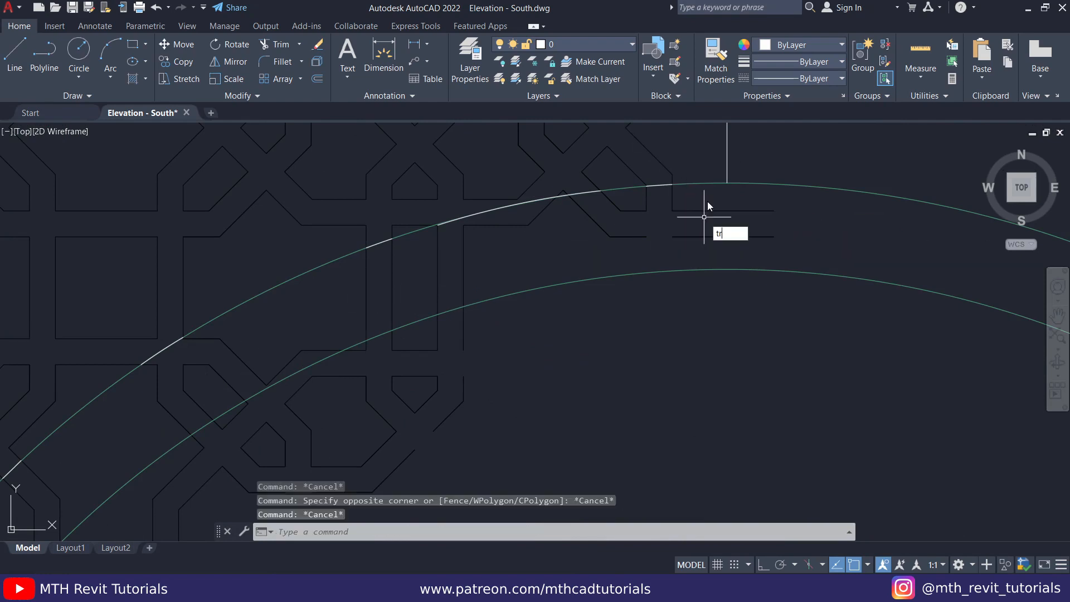
key("Return")
key("Return")
mouse_move(688, 197)
left_mouse_down()
mouse_move(598, 196)
mouse_move(582, 219)
mouse_move(555, 221)
mouse_move(546, 211)
mouse_move(515, 222)
left_mouse_up()
left_click(609, 200)
mouse_move(501, 221)
left_mouse_down()
mouse_move(483, 236)
mouse_move(389, 253)
mouse_move(354, 302)
left_mouse_up()
middle_click_drag(317, 321, 543, 201)
scroll(502, 195, "up", 5)
left_click_drag(351, 326, 290, 296)
- Trim the pattern lines crossing the arch's outer curve down its left side, and save the drawing
scroll(415, 213, "up", 5)
scroll(487, 162, "down", 8)
scroll(445, 195, "up", 4)
left_click_drag(452, 189, 346, 290)
scroll(424, 212, "down", 4)
middle_click_drag(282, 445, 360, 336)
left_click_drag(362, 340, 345, 309)
scroll(265, 414, "up", 2)
left_click_drag(417, 279, 264, 426)
scroll(265, 429, "up", 4)
left_click_drag(337, 301, 334, 290)
scroll(383, 284, "down", 6)
left_click(73, 8)
- Trim the pattern lines that stick out past the wall's left inner edge, using fences along its height
middle_click_drag(418, 308, 387, 224)
type("tr")
key("Return")
scroll(725, 380, "down", 4)
left_click_drag(445, 415, 443, 411)
scroll(443, 411, "down", 5)
left_click(439, 147)
scroll(431, 209, "up", 5)
middle_click_drag(399, 523, 387, 397)
left_click(387, 398)
scroll(387, 396, "down", 4)
left_click(385, 221)
middle_click_drag(385, 221, 380, 375)
scroll(375, 351, "up", 6)
left_click(393, 284)
middle_click_drag(393, 284, 390, 439)
scroll(390, 438, "down", 6)
left_click(386, 202)
mouse_move(387, 202)
middle_mouse_down()
mouse_move(362, 443)
mouse_move(437, 282)
middle_mouse_up()
left_click(366, 448)
left_click(365, 249)
- Erase the leftover pattern pieces lying outside the wall outline
key("Escape")
key("Escape")
left_click(205, 223)
left_click(370, 474)
key("Delete")
scroll(424, 275, "up", 4)
left_click(175, 180)
scroll(196, 191, "down", 2)
left_click(326, 486)
key("Delete")
scroll(407, 246, "up", 4)
scroll(406, 245, "down", 2)
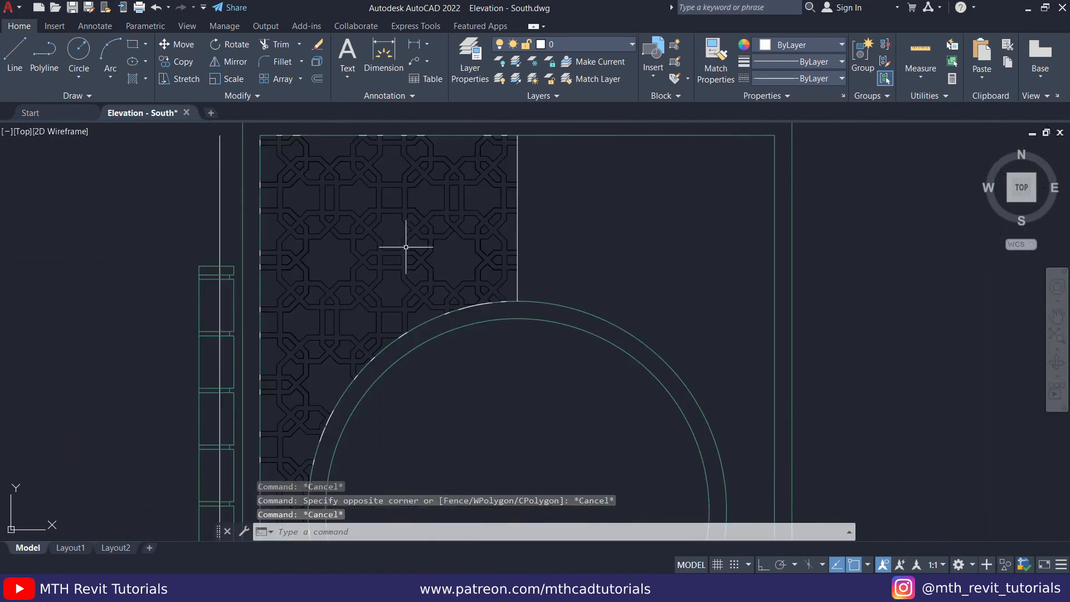
middle_click_drag(407, 246, 407, 163)
middle_click_drag(411, 301, 422, 328)
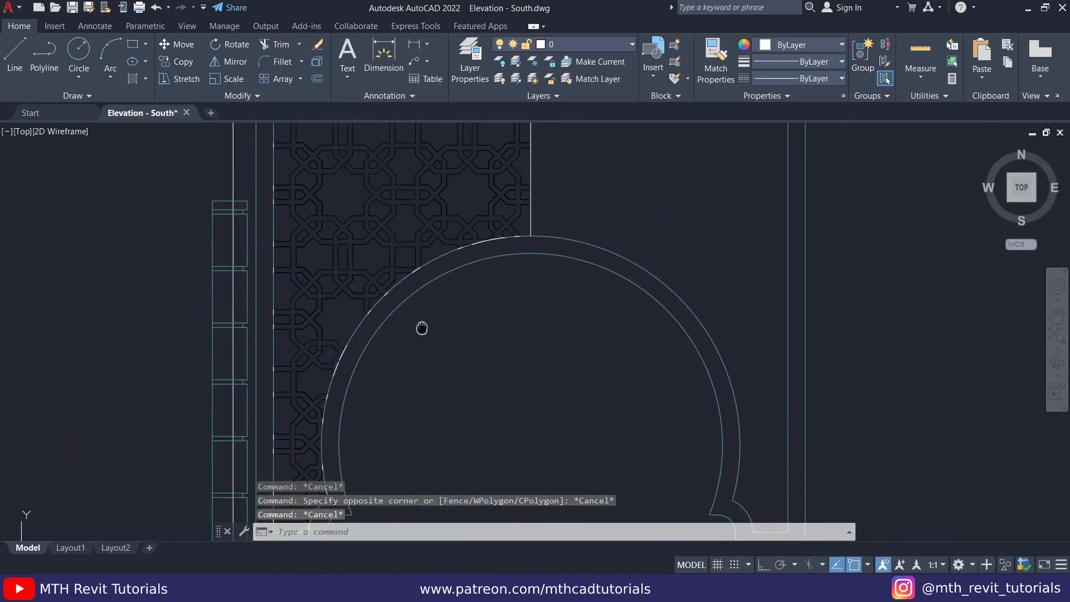
scroll(419, 329, "down", 3)
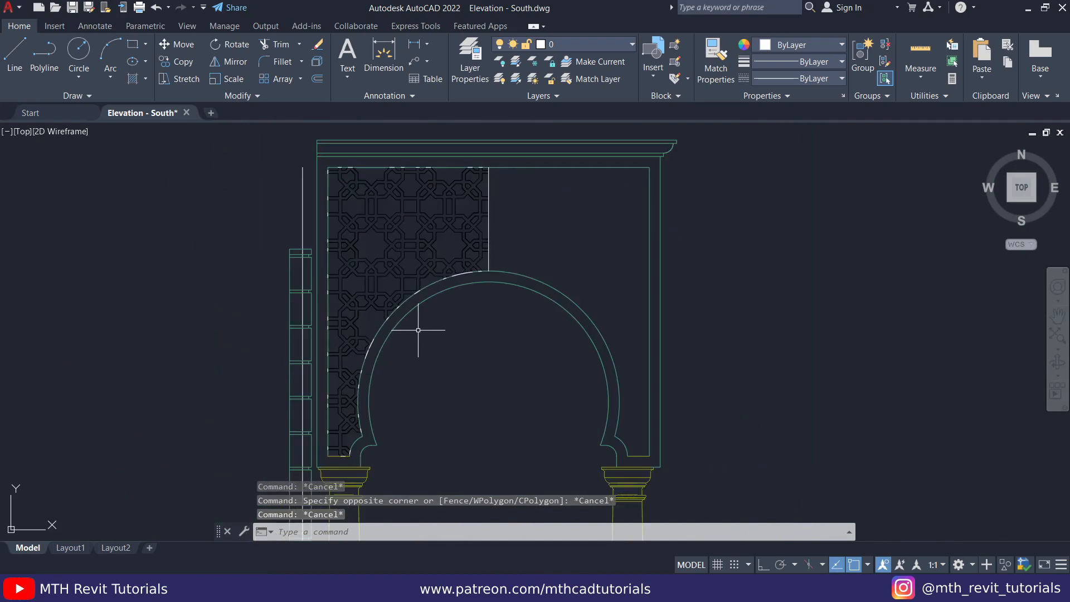
- Mirror the finished left half of the pattern about the vertical centre line, keeping the source objects
left_click(147, 150)
scroll(292, 209, "down", 2)
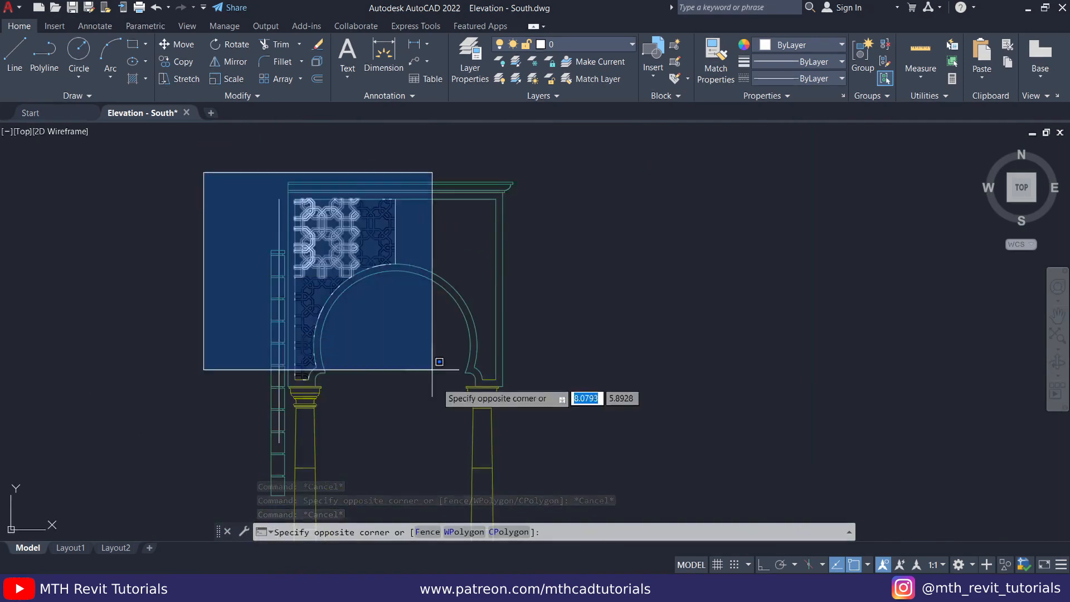
left_click(442, 394)
scroll(399, 228, "up", 6)
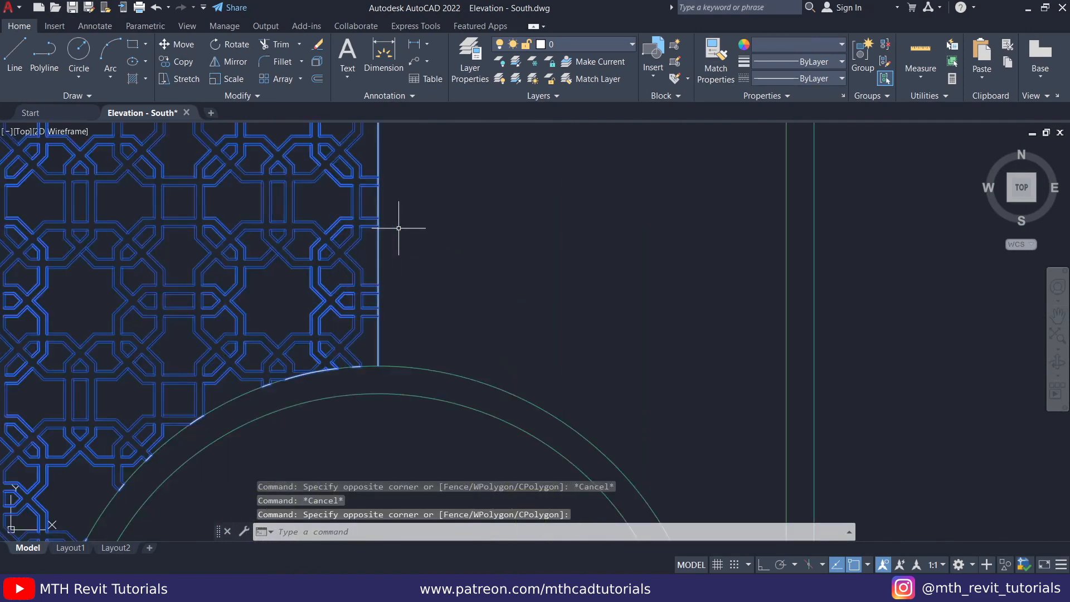
left_click(229, 61)
scroll(417, 303, "up", 2)
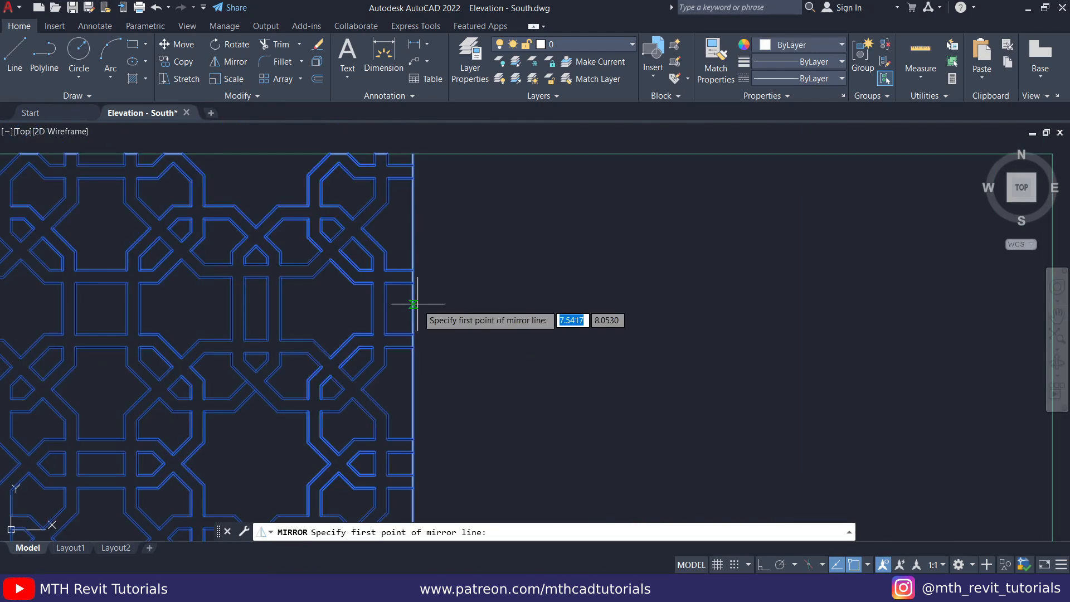
left_click(417, 304)
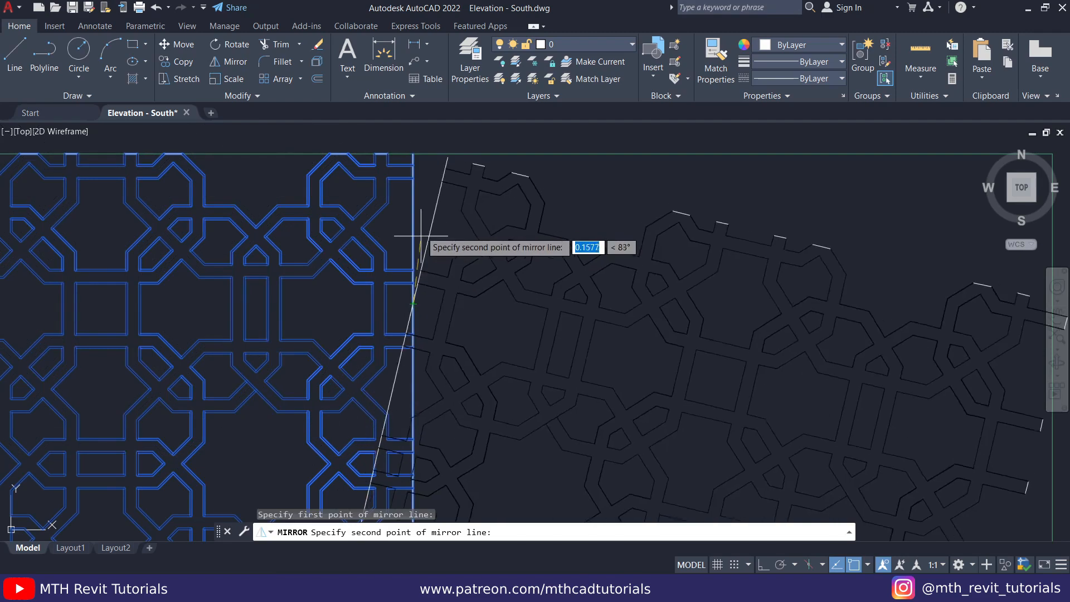
left_click(413, 207)
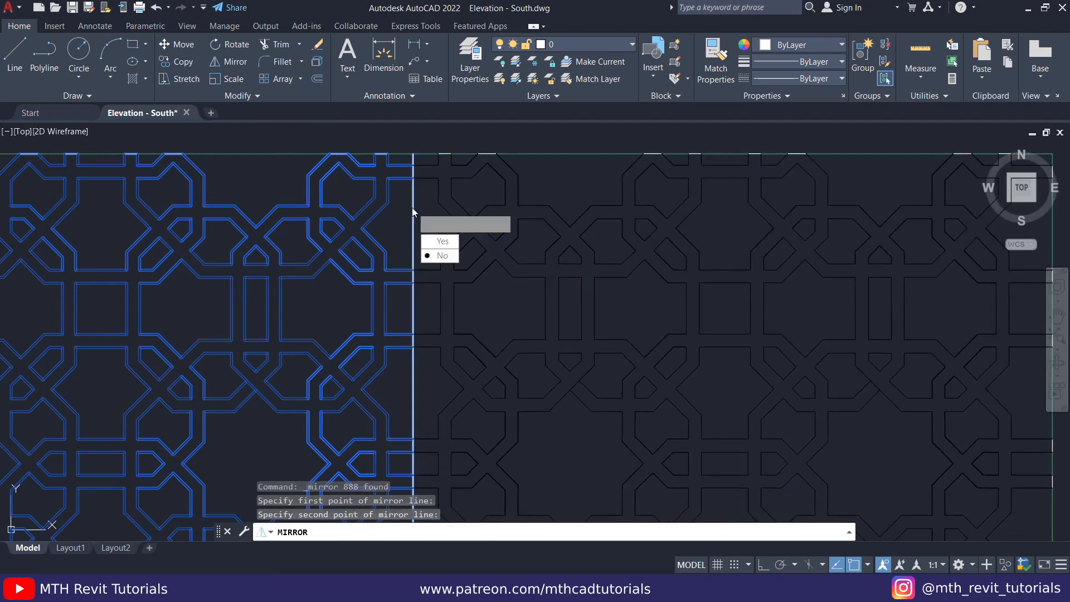
left_click(436, 258)
scroll(411, 204, "down", 5)
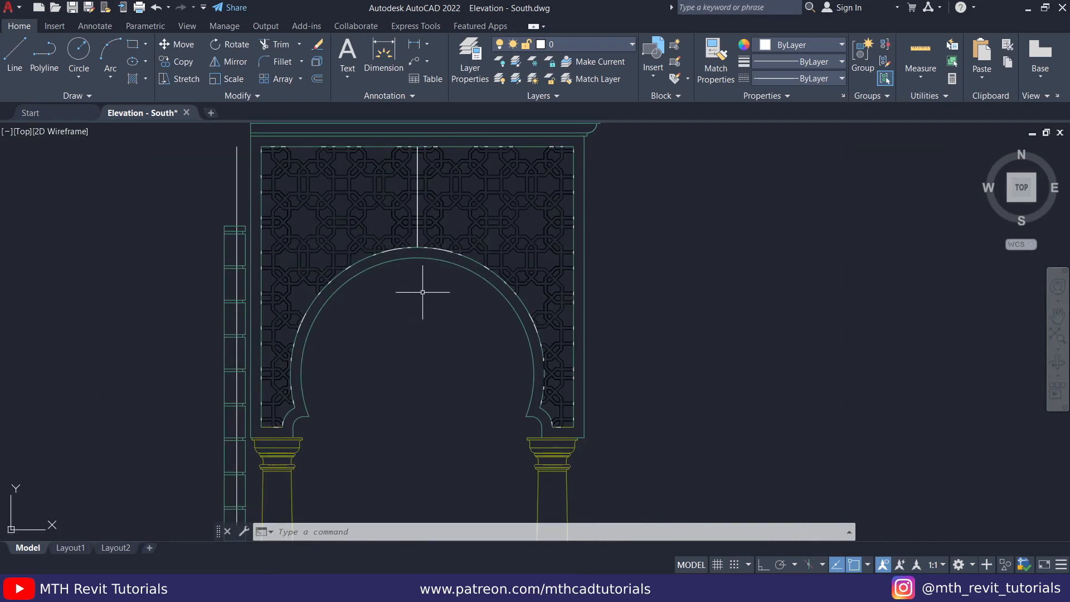
scroll(331, 283, "up", 2)
scroll(334, 296, "down", 2)
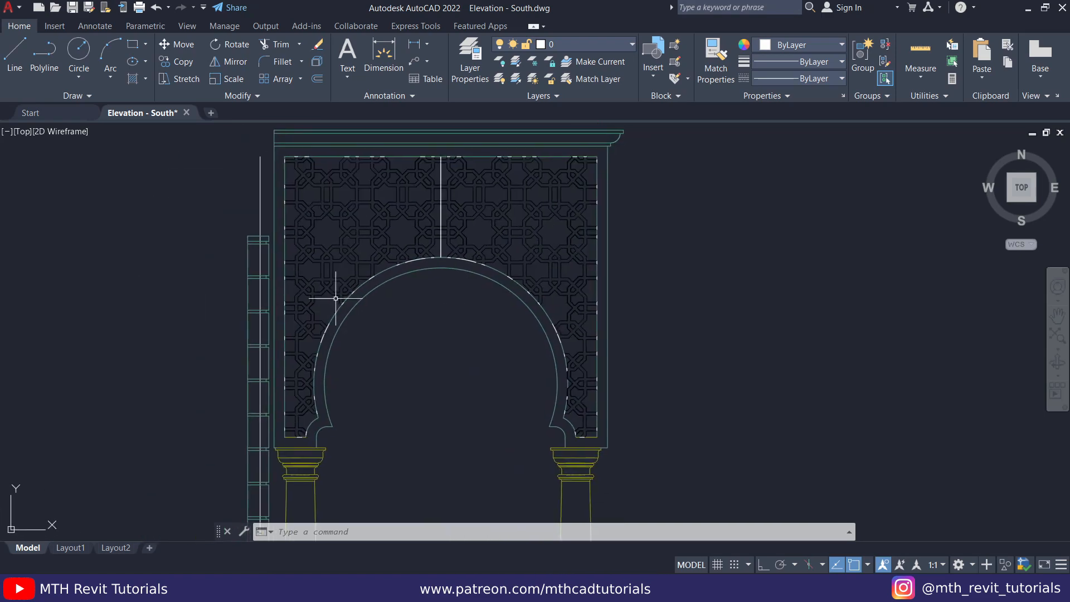
- Erase the elevation linework of the wall, arch and columns surrounding the pattern
scroll(433, 221, "down", 2)
left_click(626, 390)
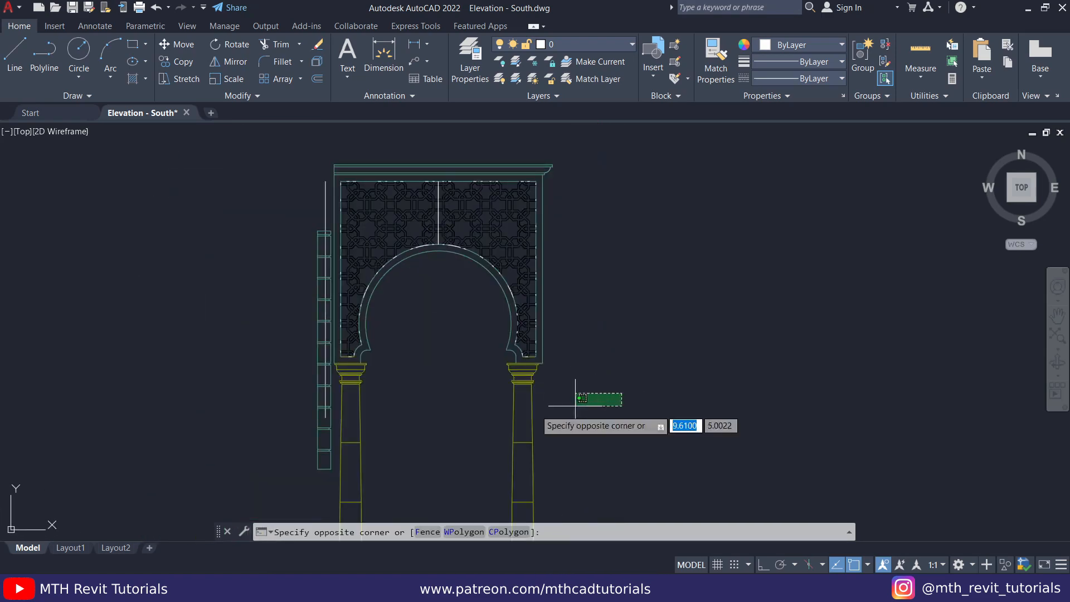
left_click(309, 417)
key("Delete")
scroll(419, 312, "up", 7)
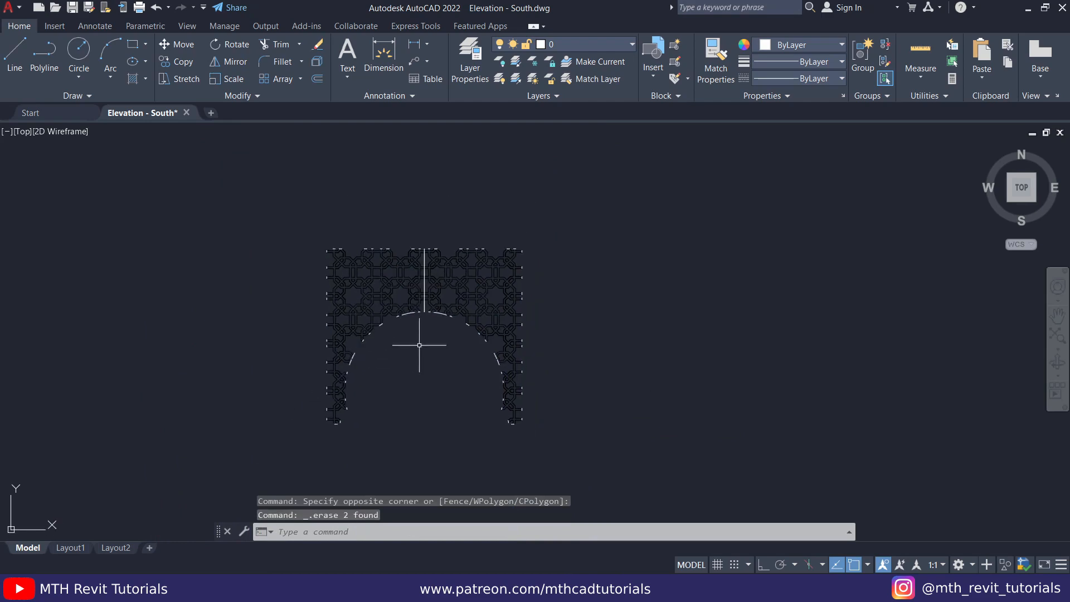
scroll(376, 265, "down", 4)
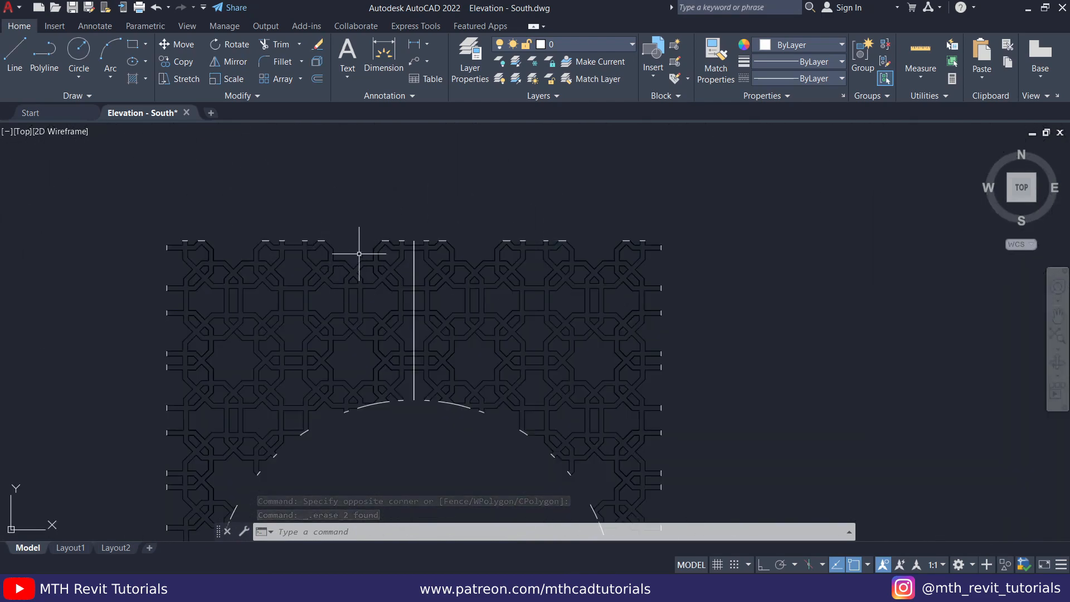
- Run OVERKILL on the whole pattern with the default settings to delete duplicate objects
scroll(361, 231, "down", 2)
middle_click_drag(361, 231, 354, 182)
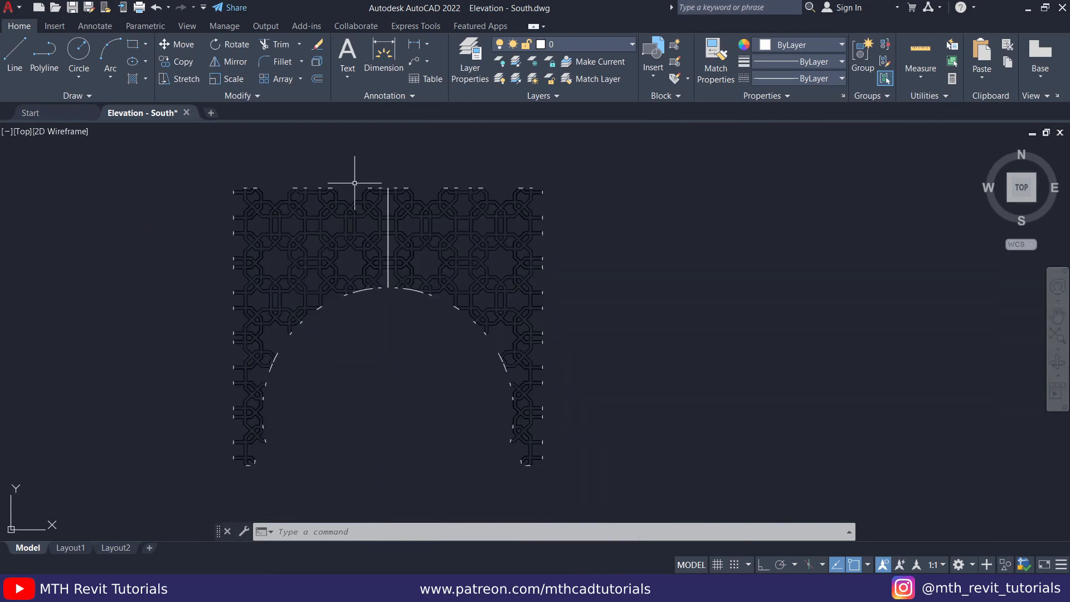
type("O")
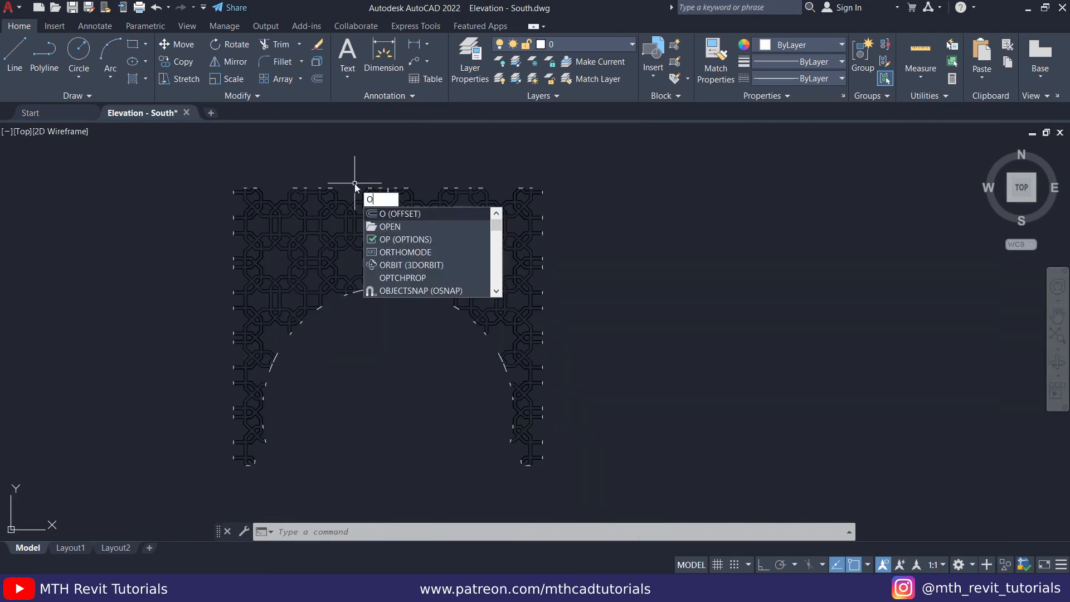
type("verkill")
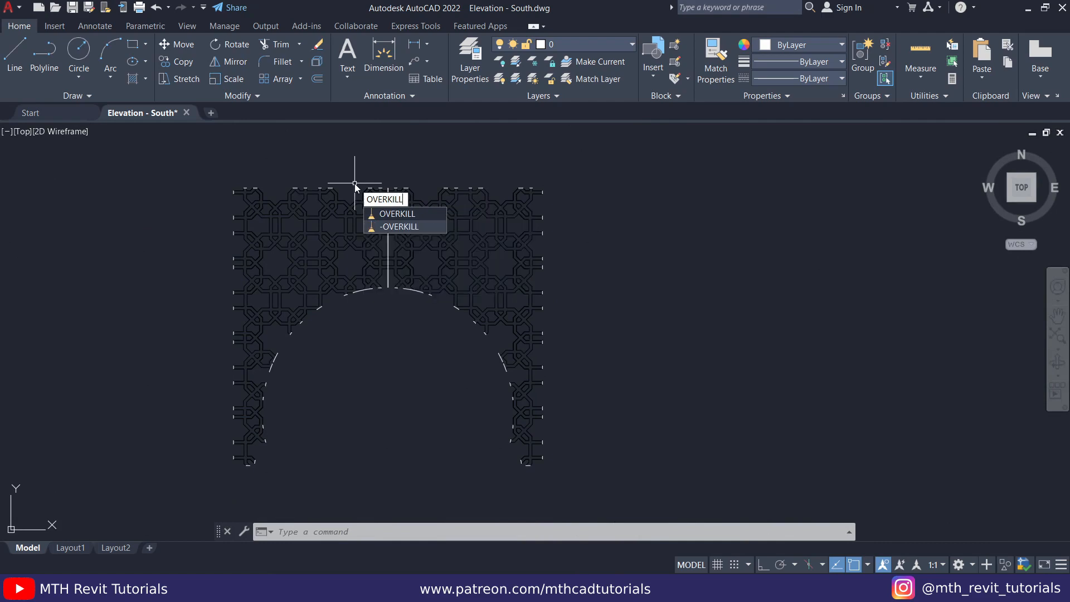
key("Return")
left_click(225, 170)
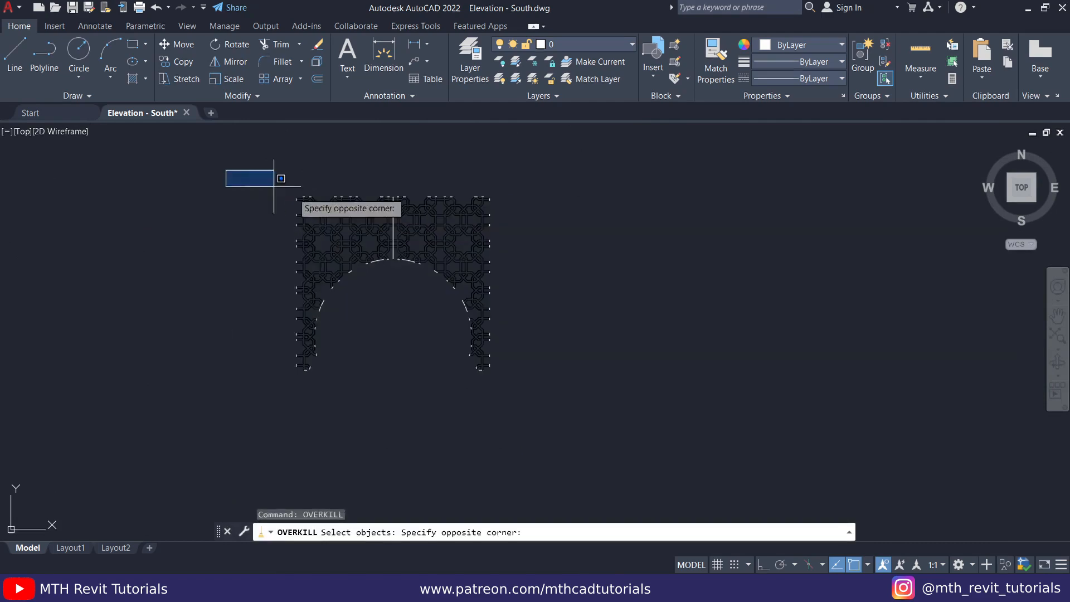
left_click(600, 440)
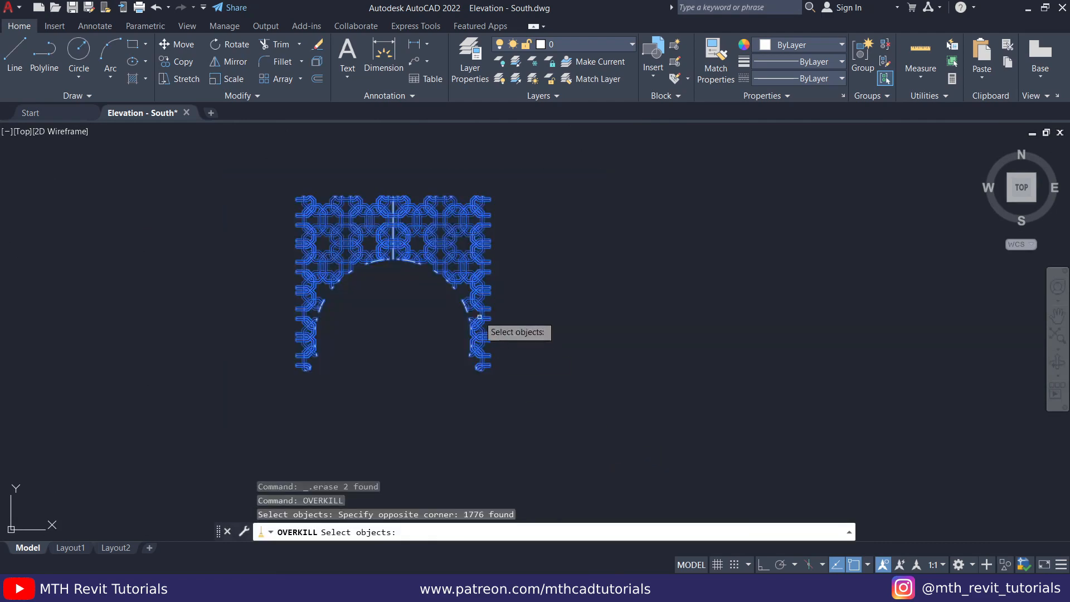
key("Return")
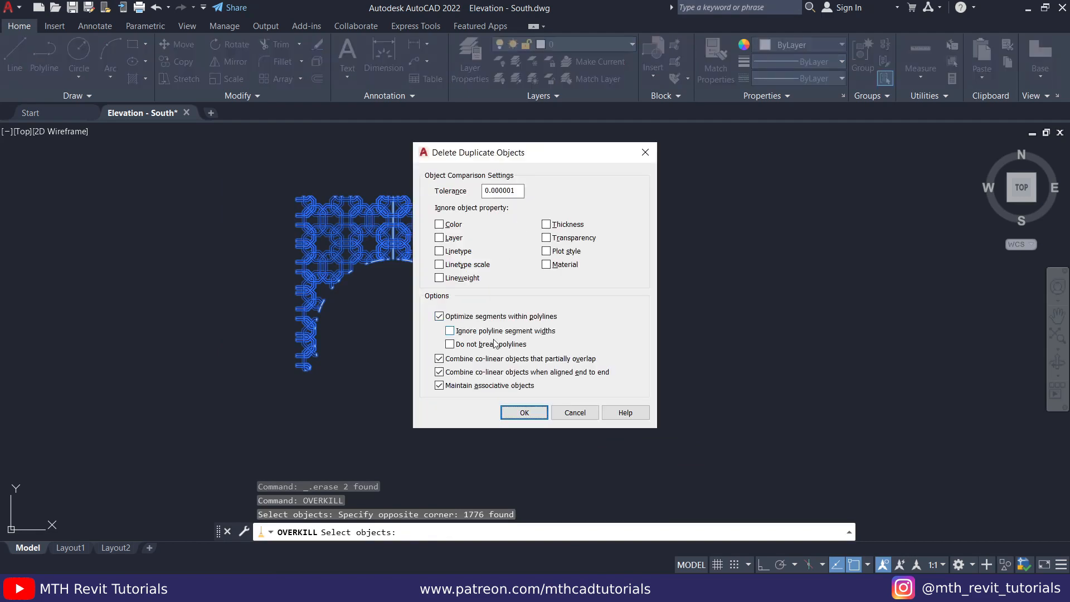
left_click(524, 415)
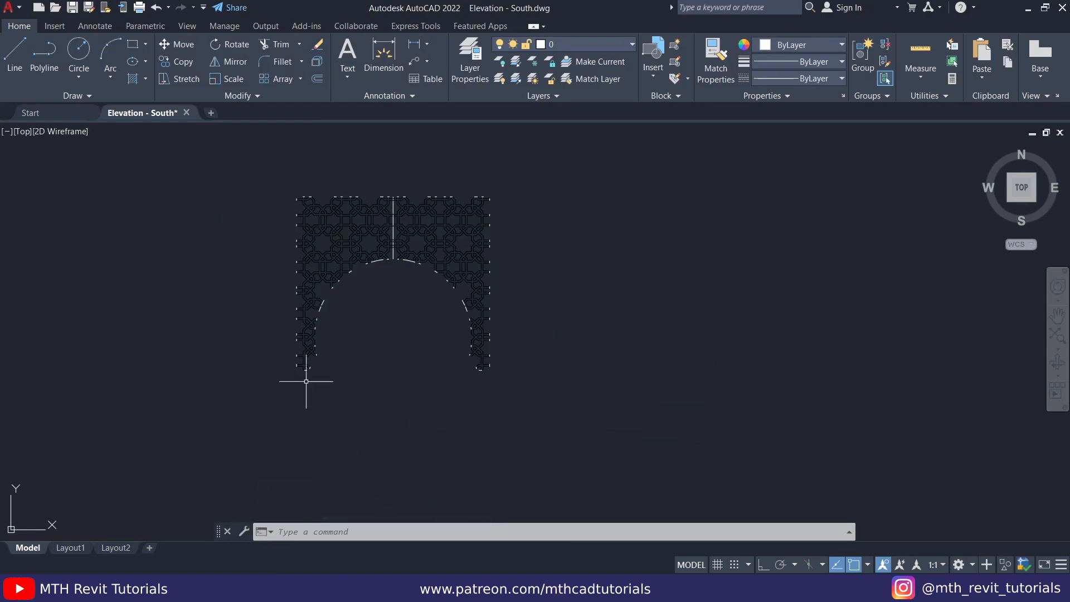
- Save the drawing and switch to the South elevation in Revit
middle_click_drag(386, 319, 382, 373)
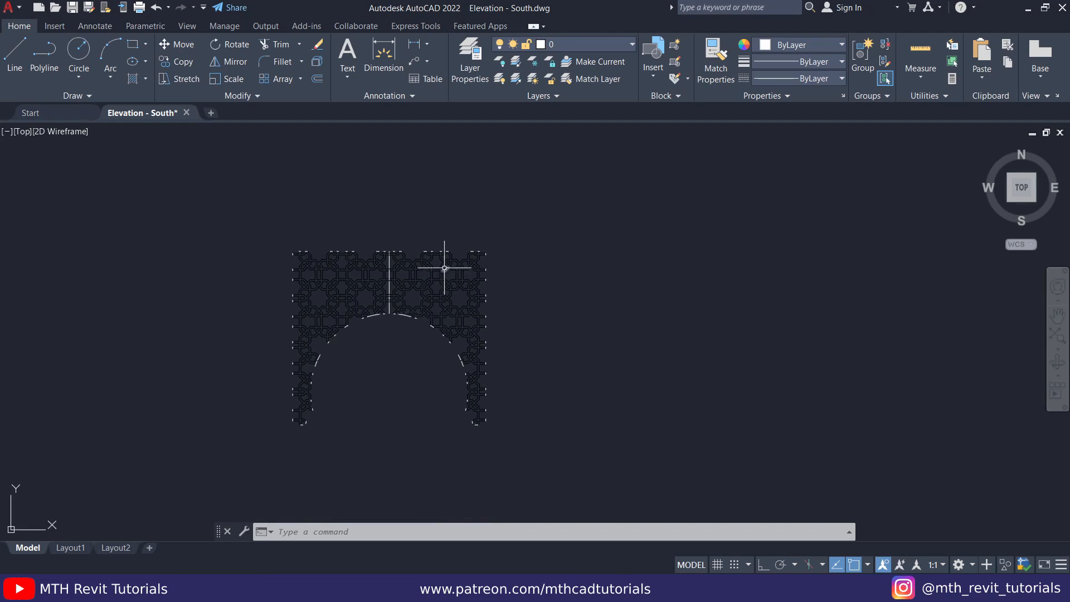
scroll(363, 301, "up", 4)
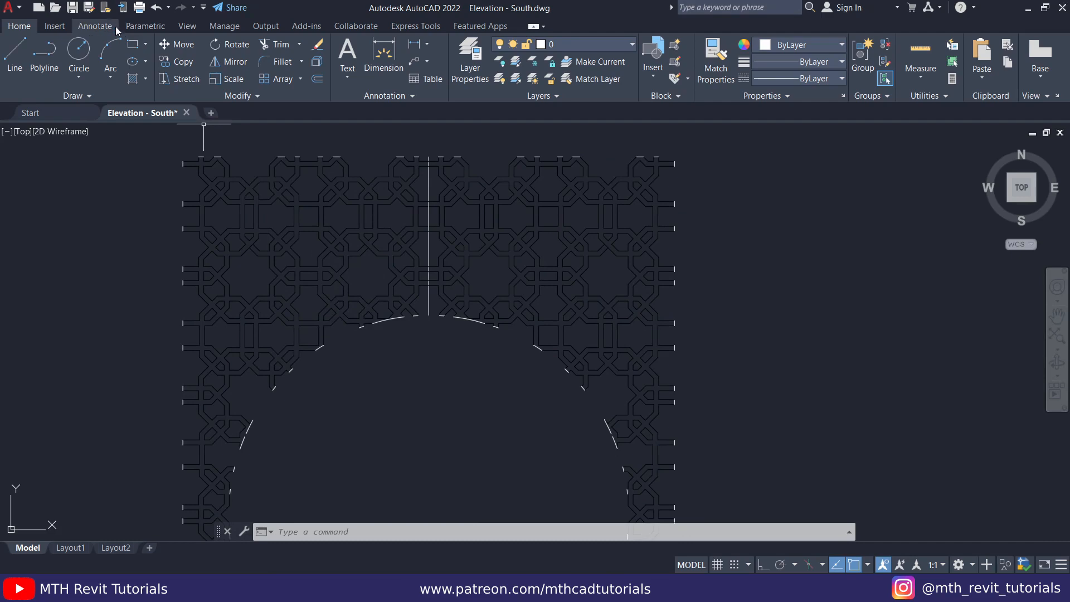
left_click(73, 8)
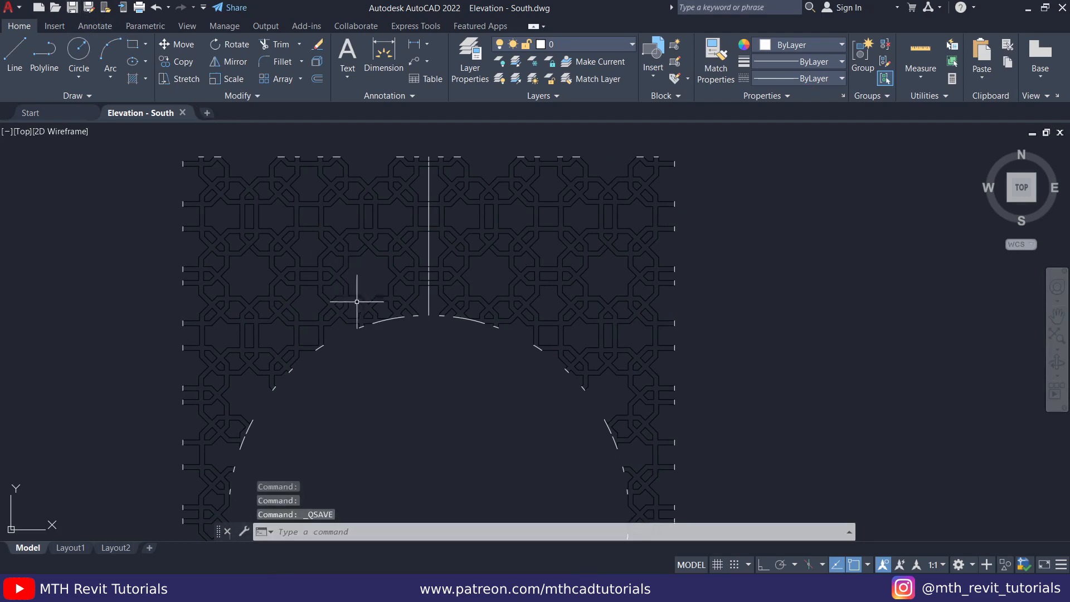
left_click(510, 589)
middle_click_drag(482, 360, 482, 359)
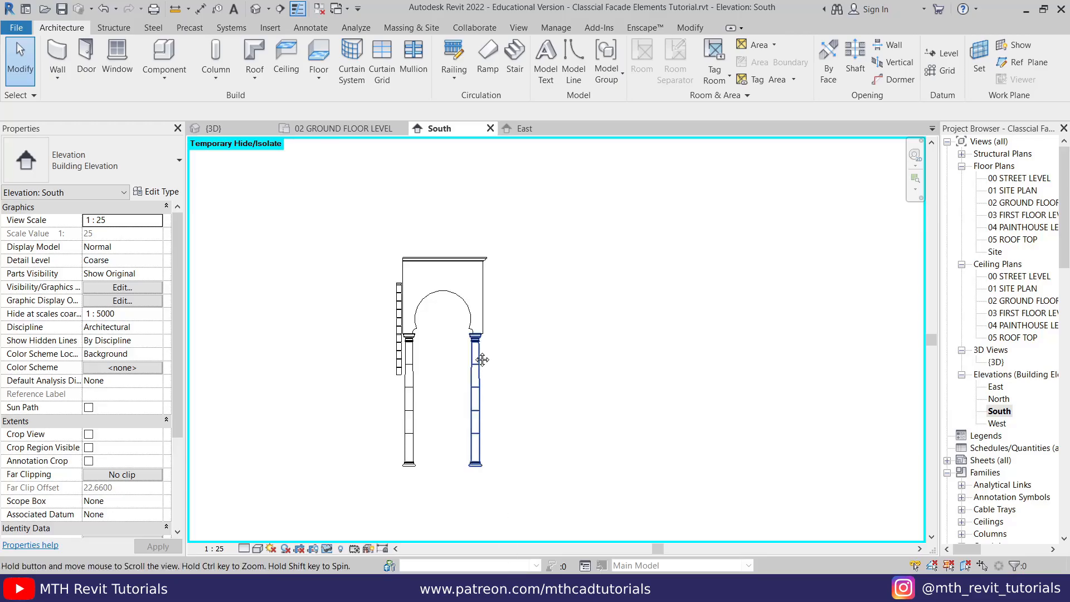
scroll(426, 312, "up", 4)
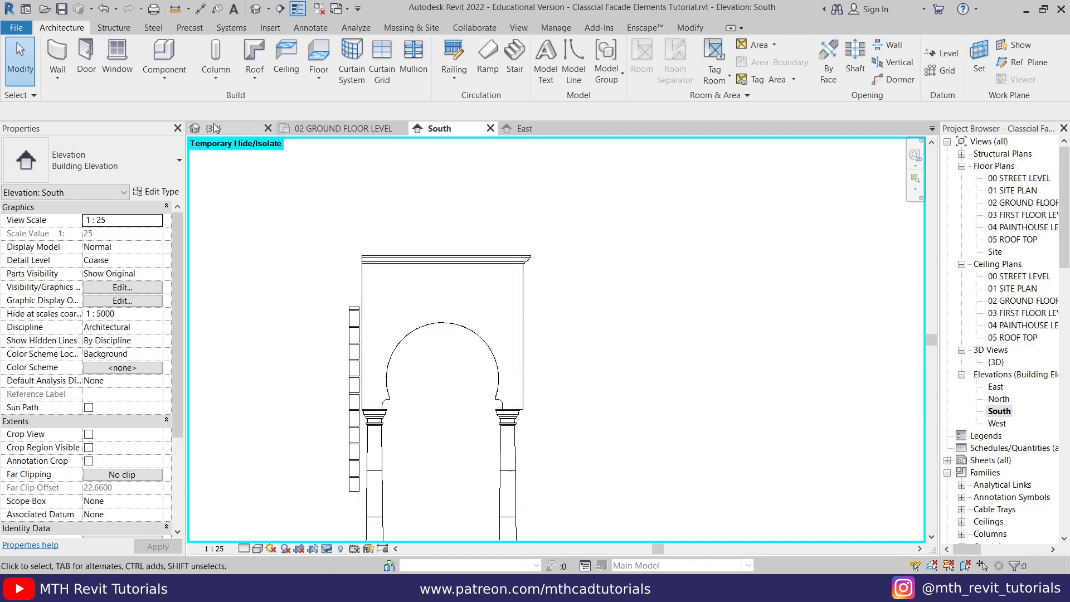
- Save the Revit project and start an in-place model in the Generic Models category with the default name
left_click(164, 72)
left_click(191, 133)
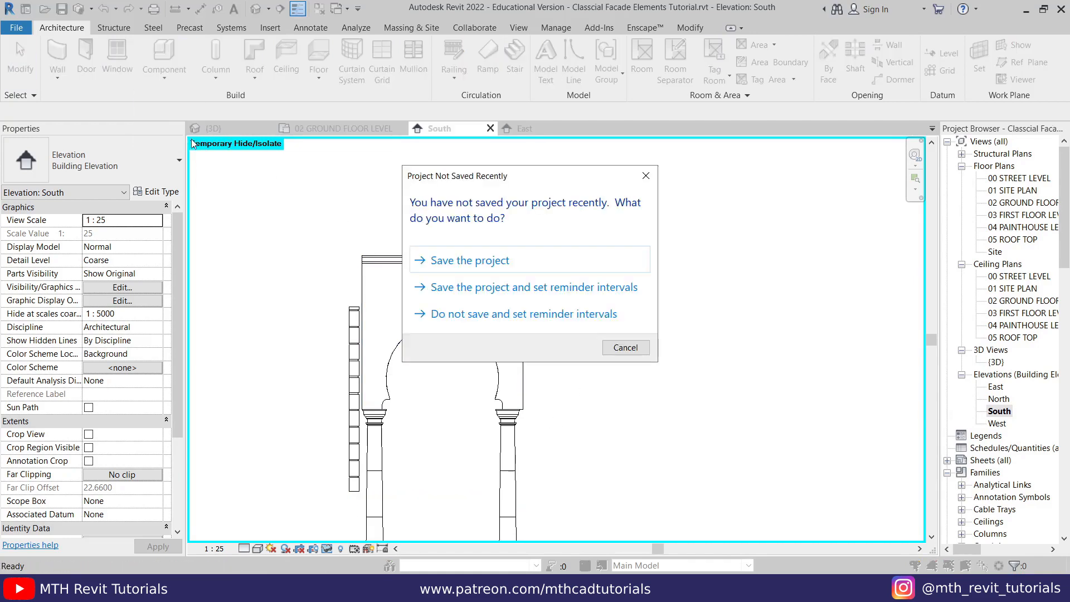
left_click(499, 266)
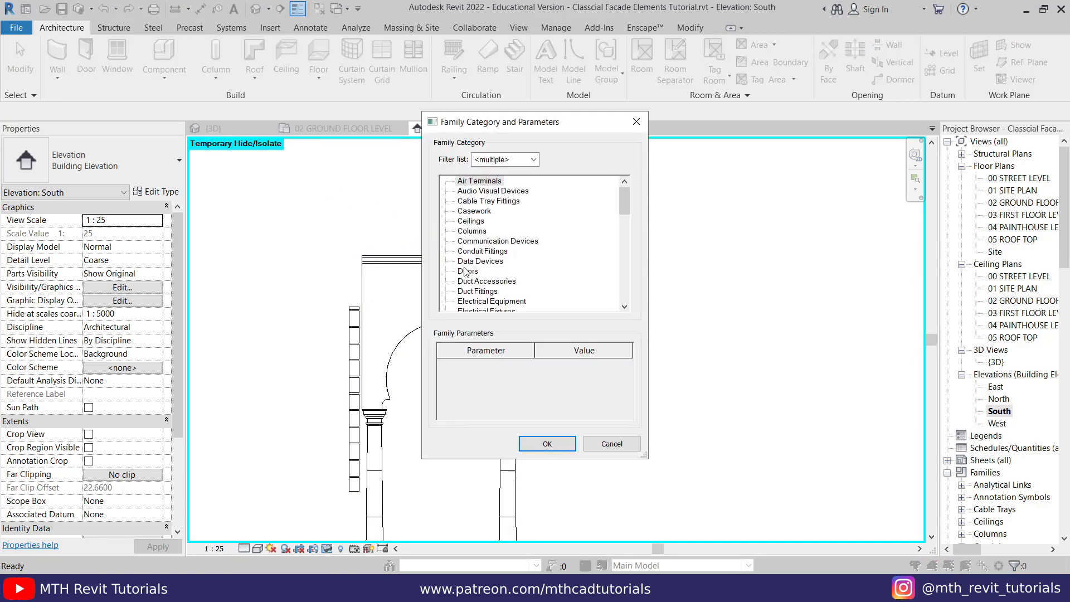
scroll(482, 304, "down", 3)
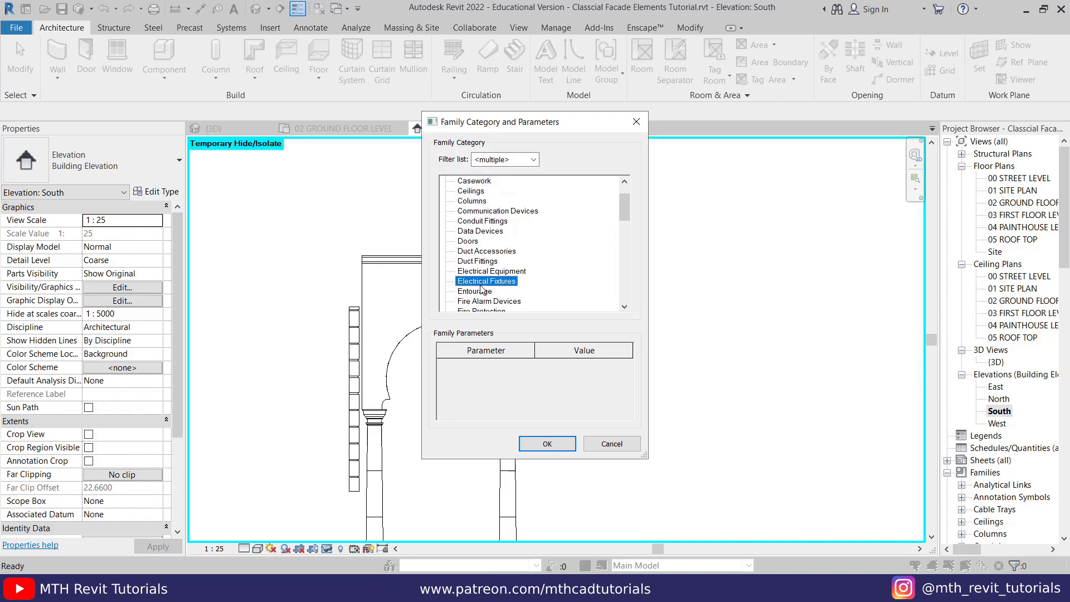
left_click(483, 290)
left_click(541, 441)
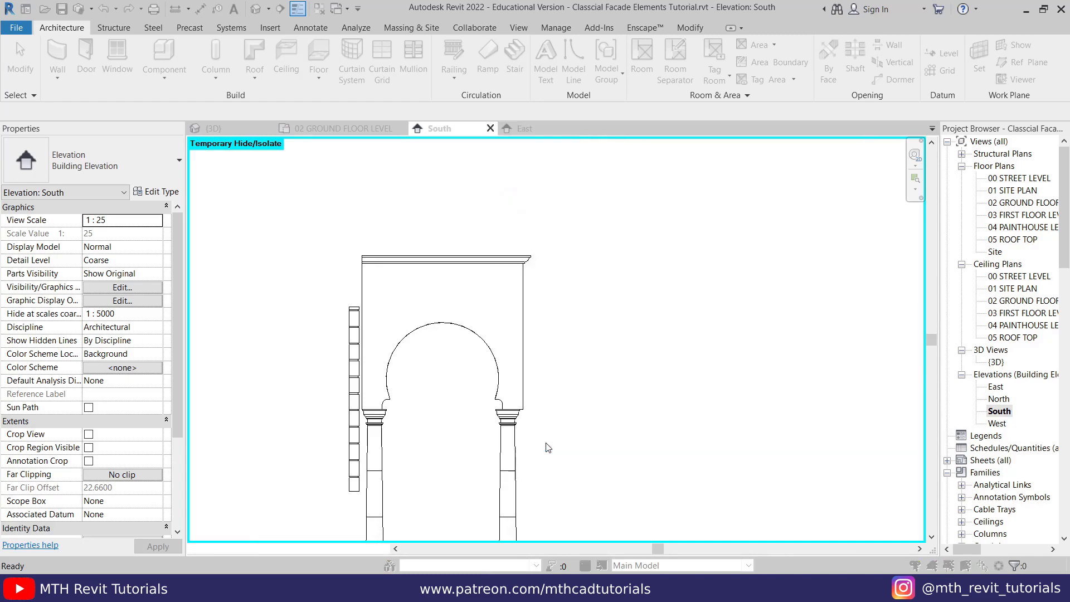
left_click(543, 318)
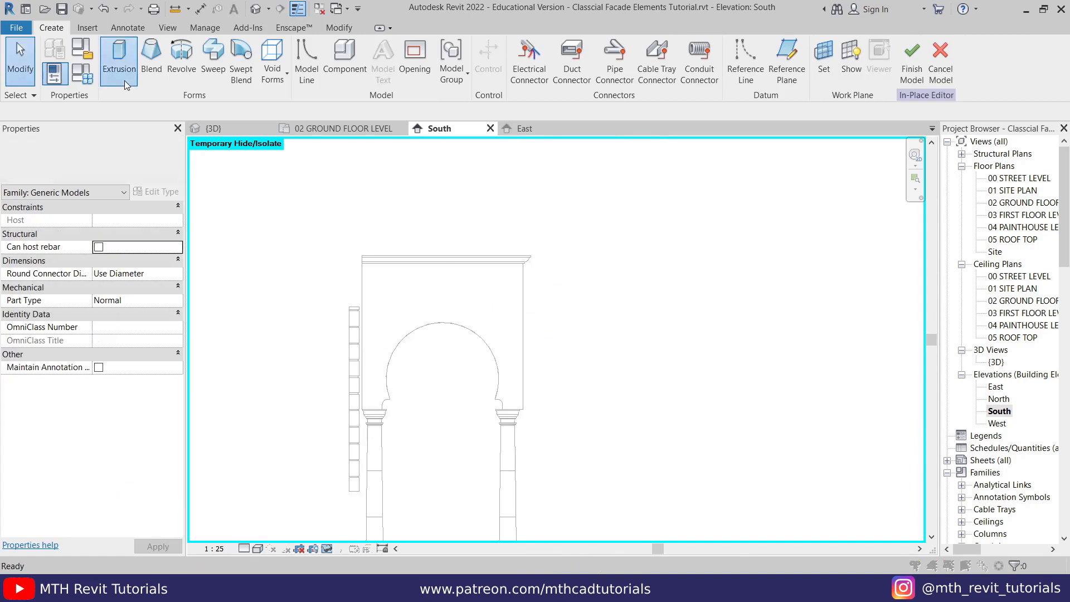
- Start an extrusion with the face of the arched wall picked as its work plane
left_click(120, 66)
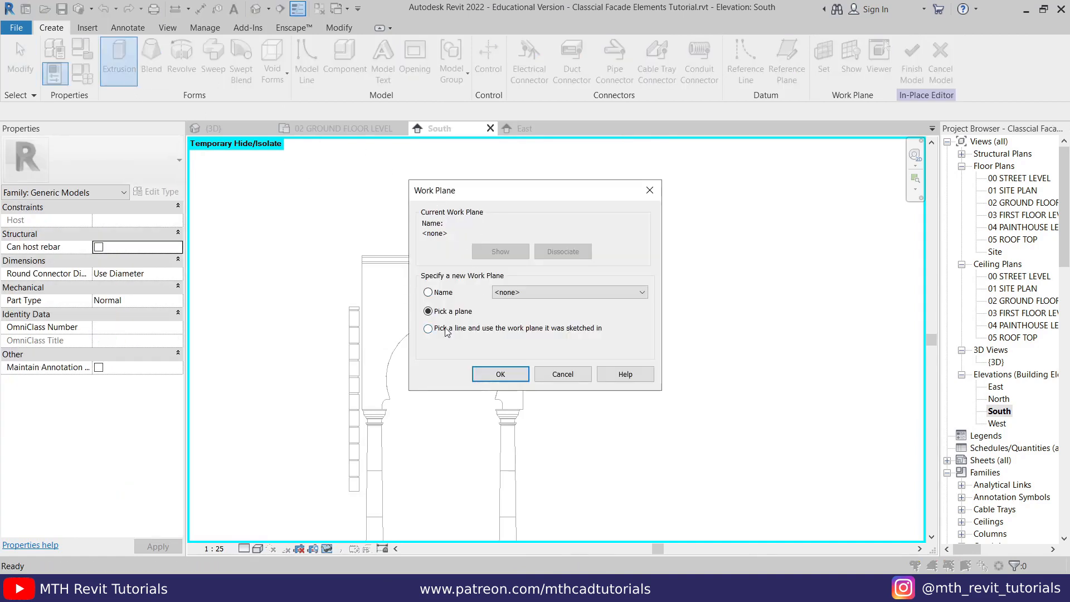
left_click(486, 372)
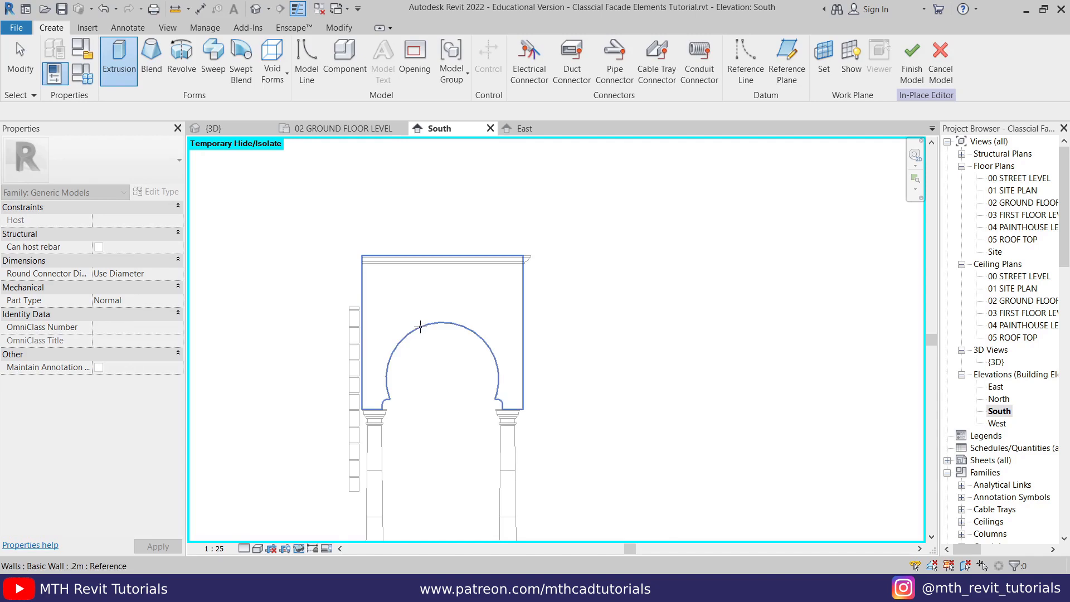
left_click(420, 327)
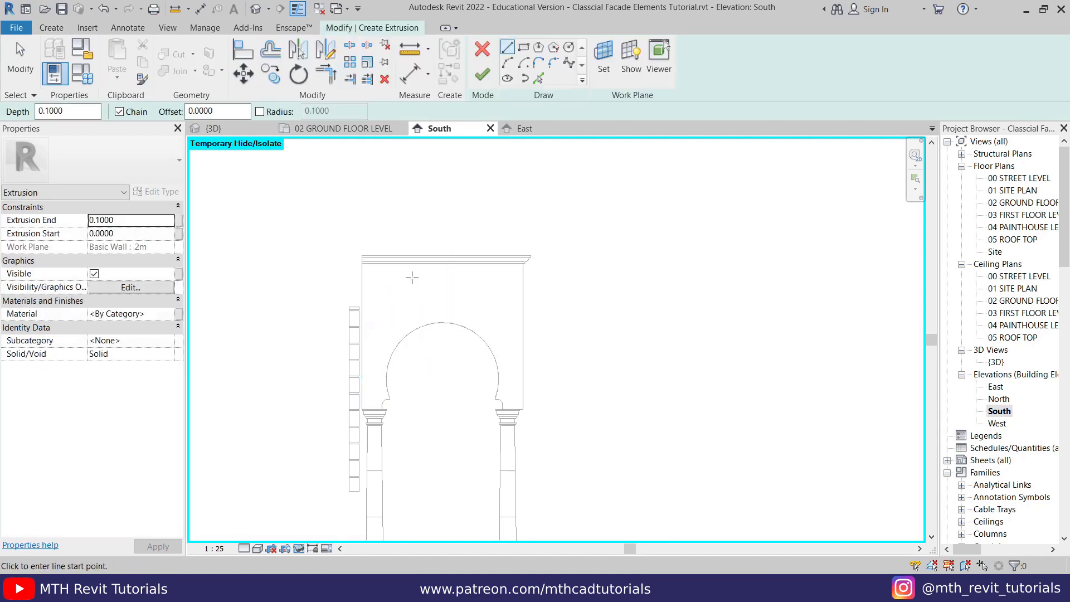
- Import Elevation - South.dwg into the extrusion sketch with Auto - Center to Center positioning
left_click(88, 27)
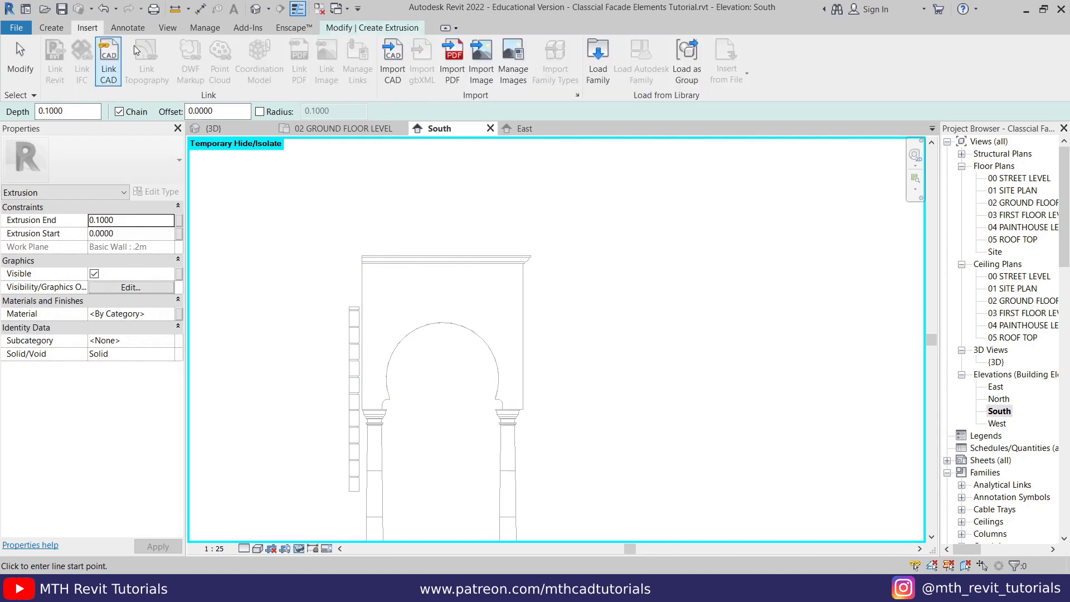
left_click(392, 62)
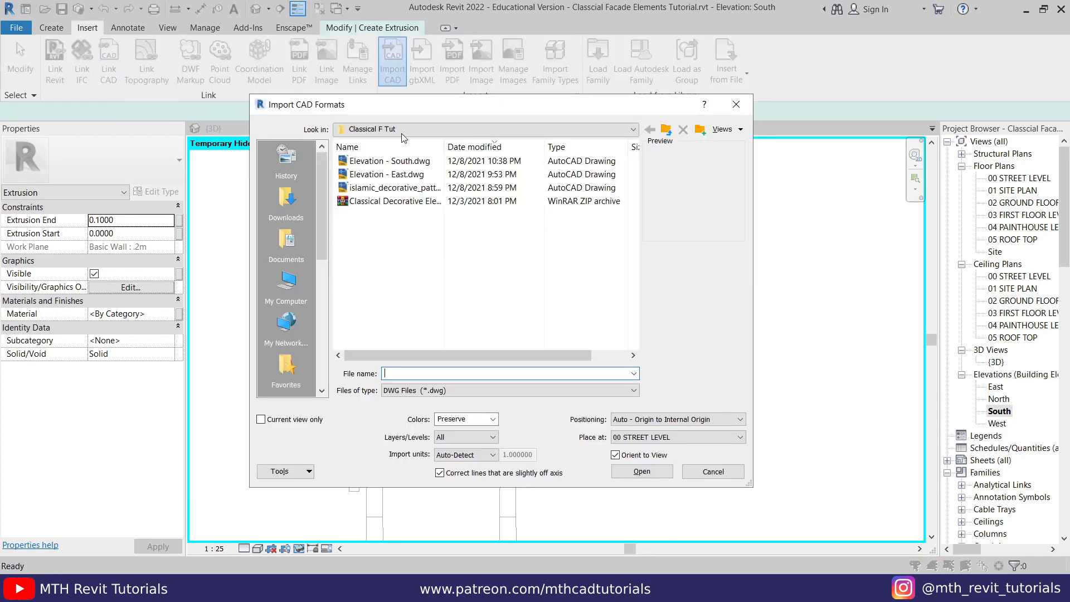
left_click(397, 162)
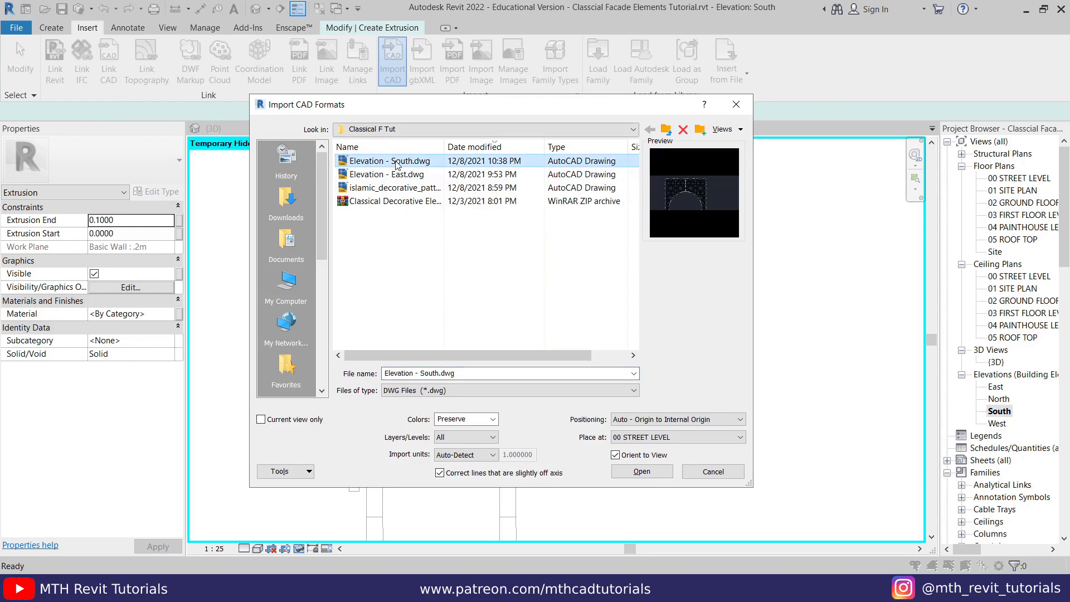
left_click(619, 425)
left_click(638, 430)
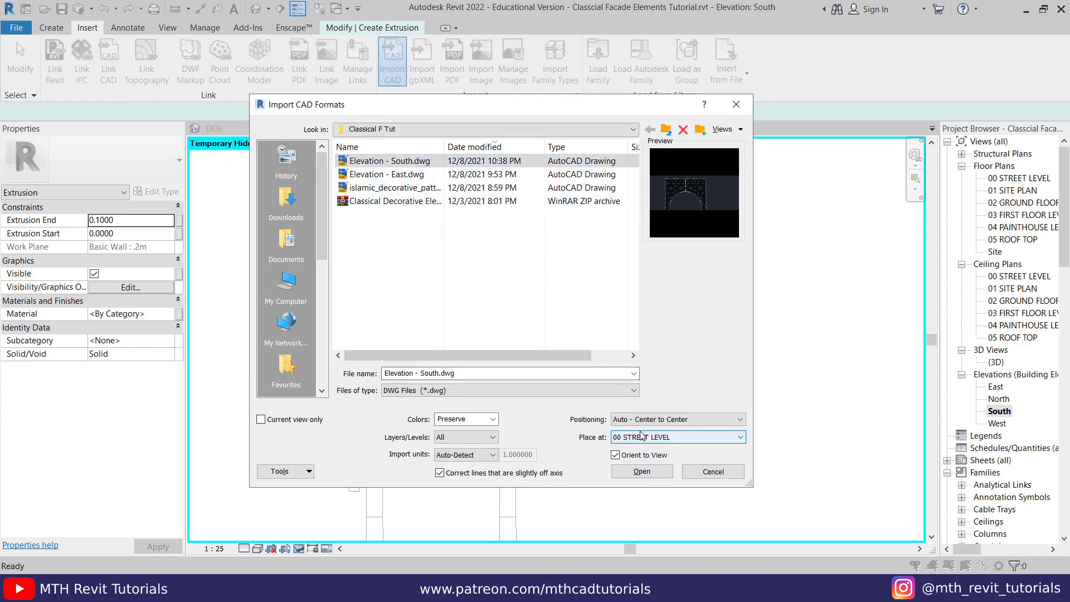
left_click(642, 472)
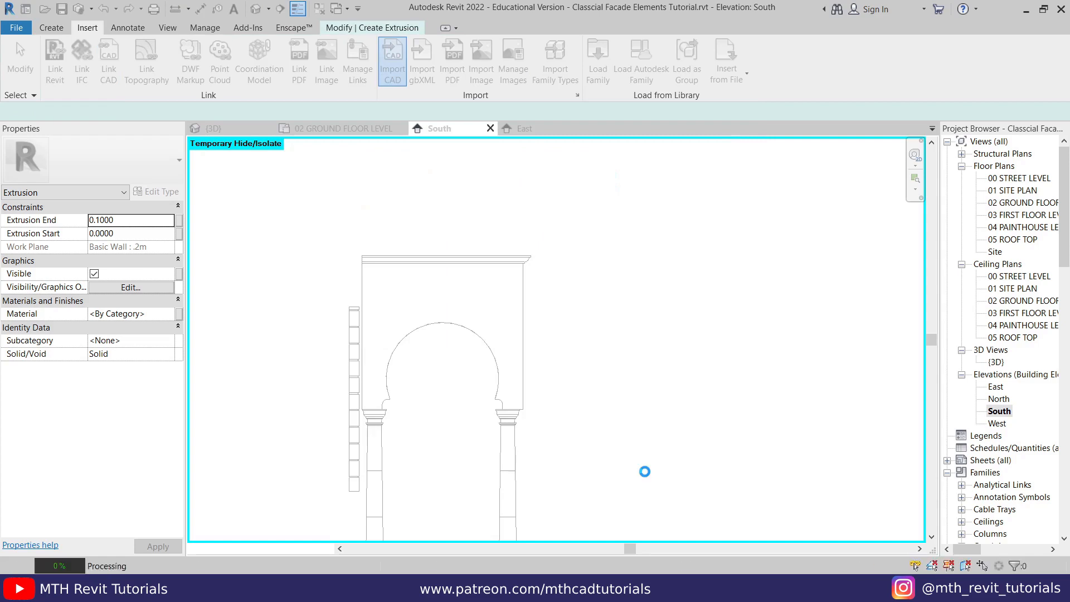
- Examine how the imported pattern lines sit on the wall around the arch and along the vertical centre line
scroll(454, 312, "up", 4)
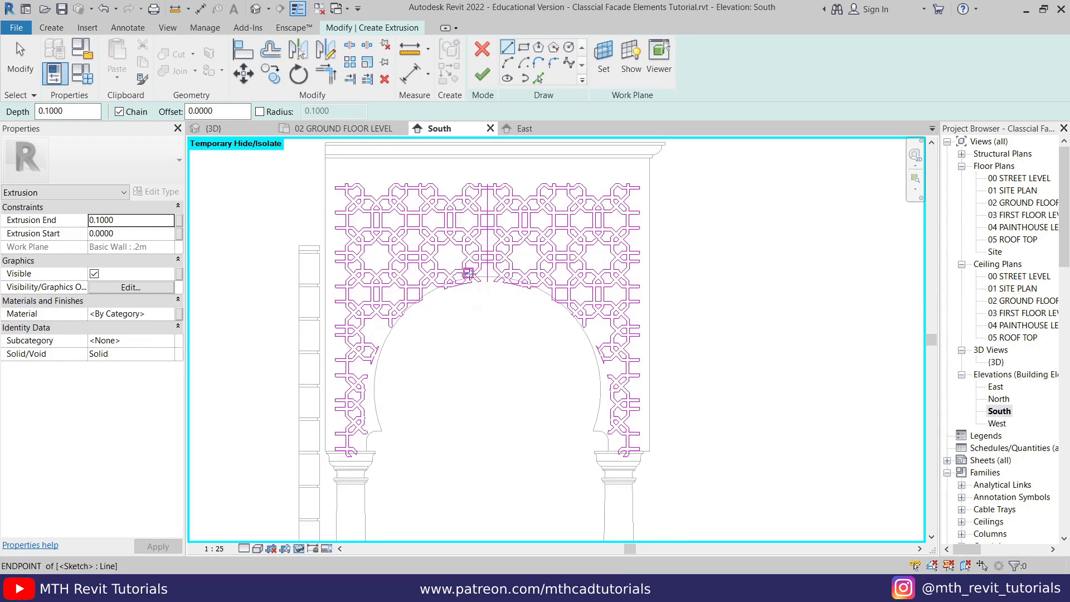
scroll(469, 273, "up", 3)
middle_click_drag(354, 149, 344, 217)
scroll(353, 221, "down", 2)
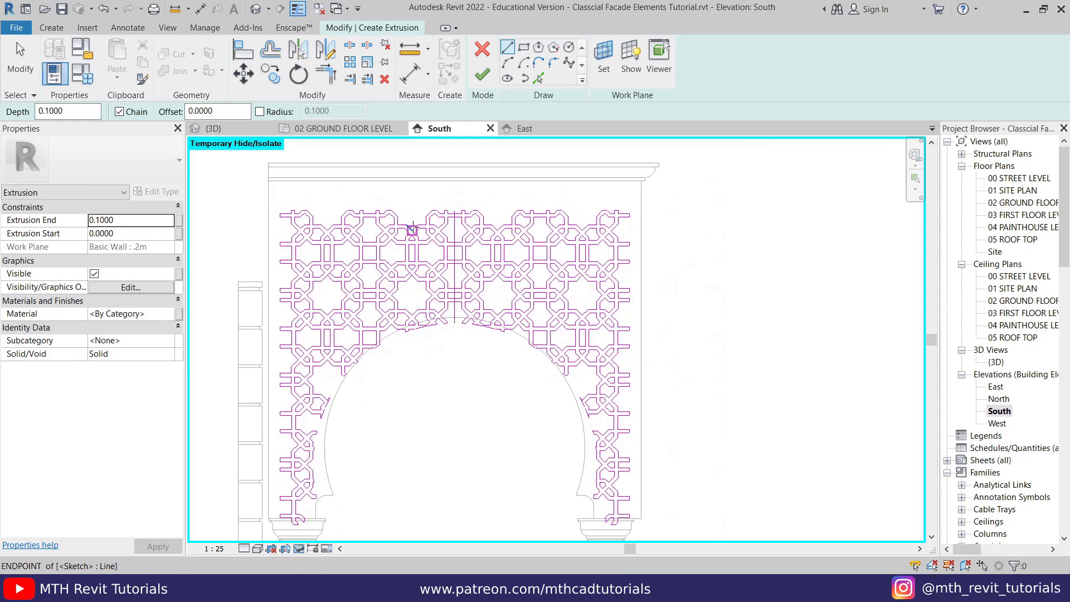
key("z")
key("e")
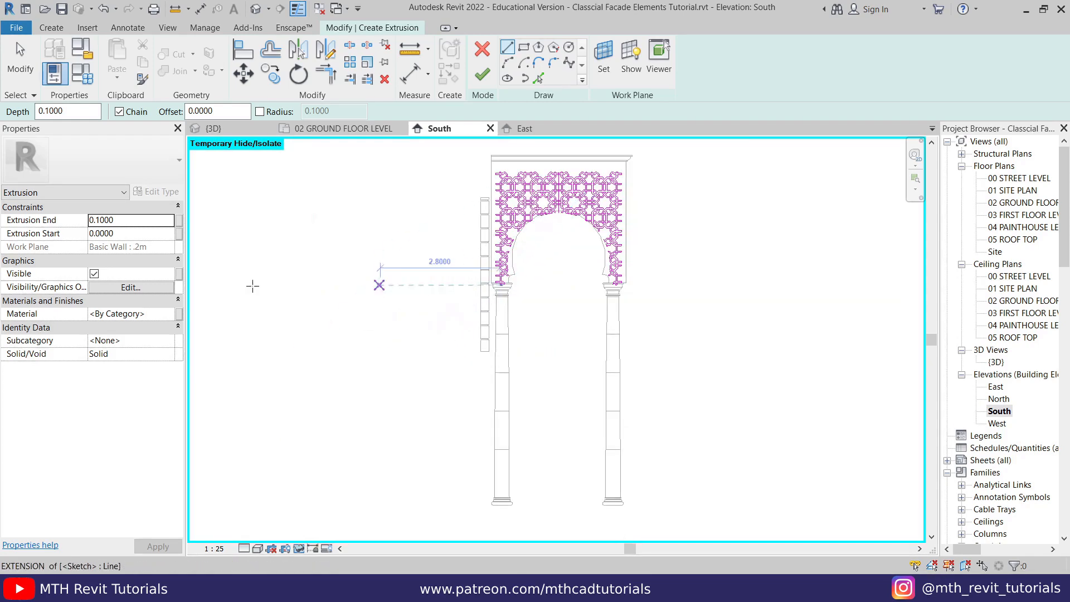
scroll(390, 303, "down", 2)
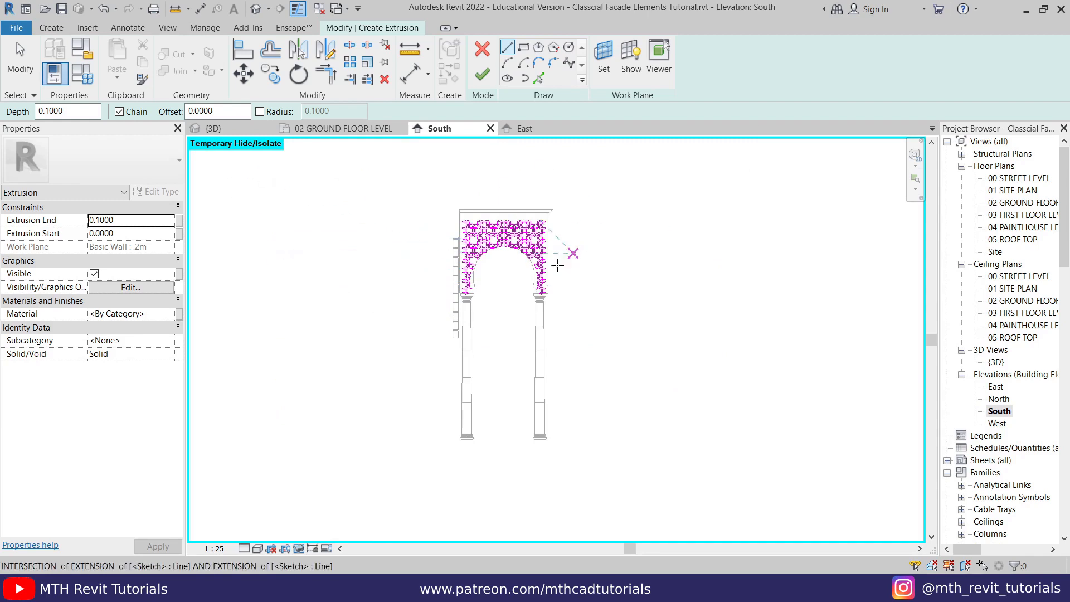
scroll(590, 312, "up", 3)
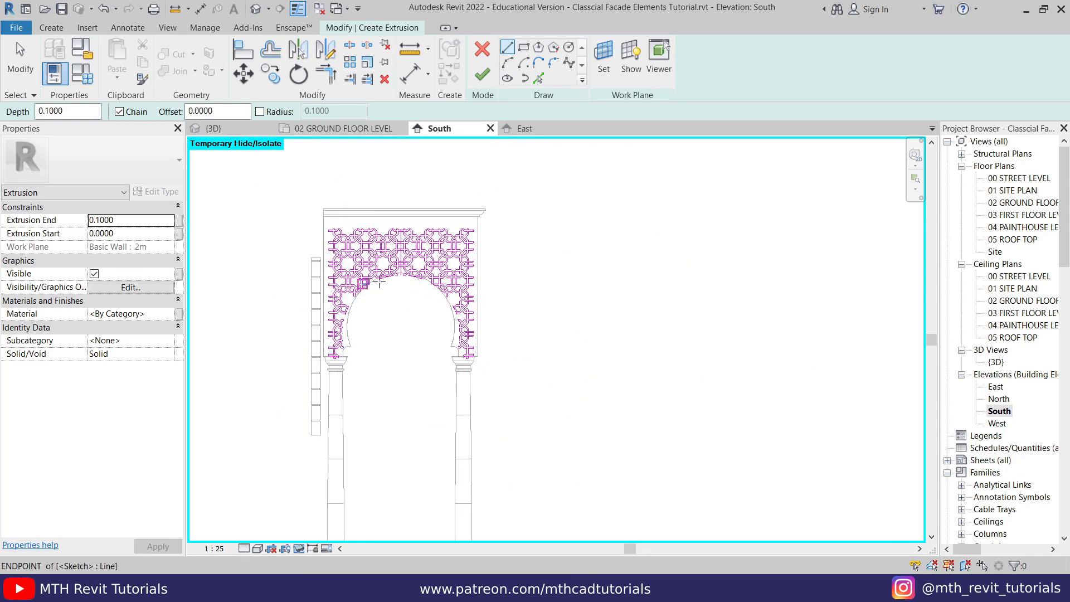
scroll(340, 250, "up", 2)
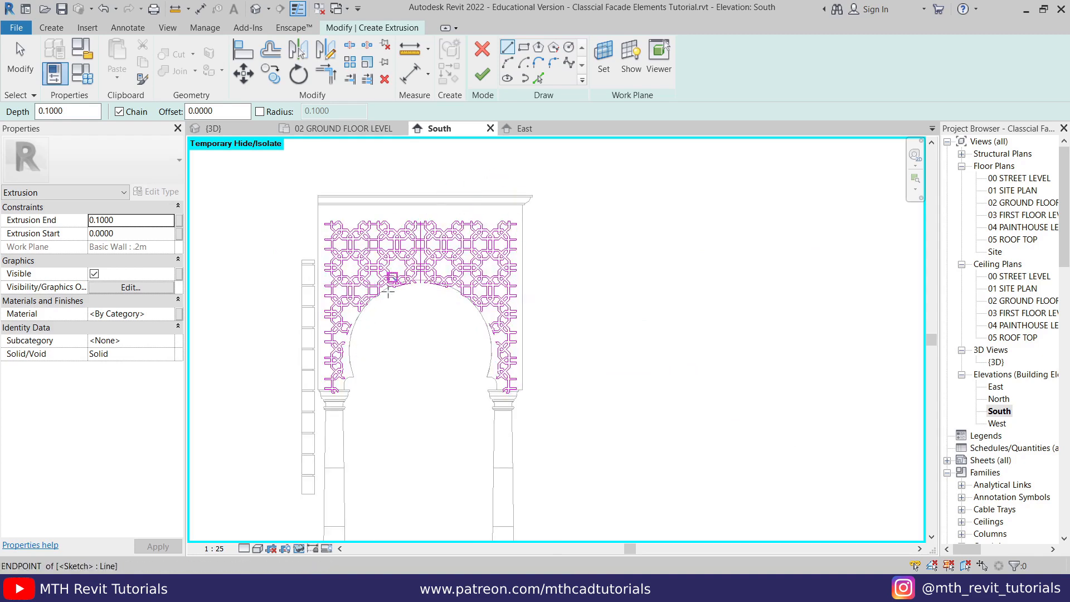
scroll(385, 251, "up", 4)
key("Escape")
key("Escape")
scroll(467, 285, "down", 3)
scroll(488, 231, "up", 4)
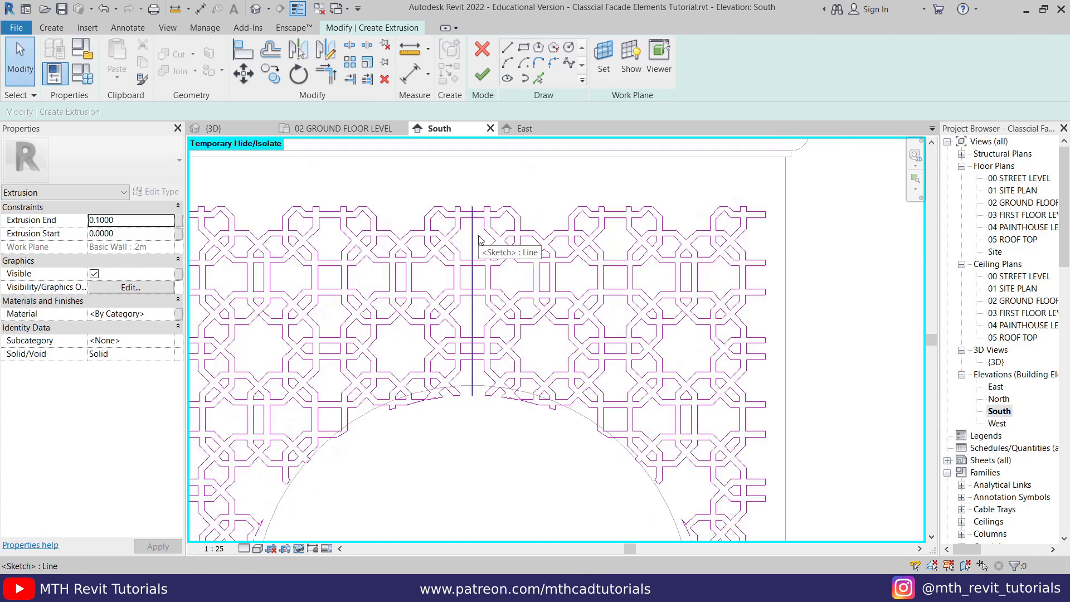
- Move the whole pattern from the lower end of its vertical centre line to the midpoint at the top of the arch
scroll(474, 244, "down", 3)
left_click_drag(256, 169, 496, 321)
left_click_drag(746, 540, 770, 541)
scroll(476, 298, "up", 6)
left_click(246, 73)
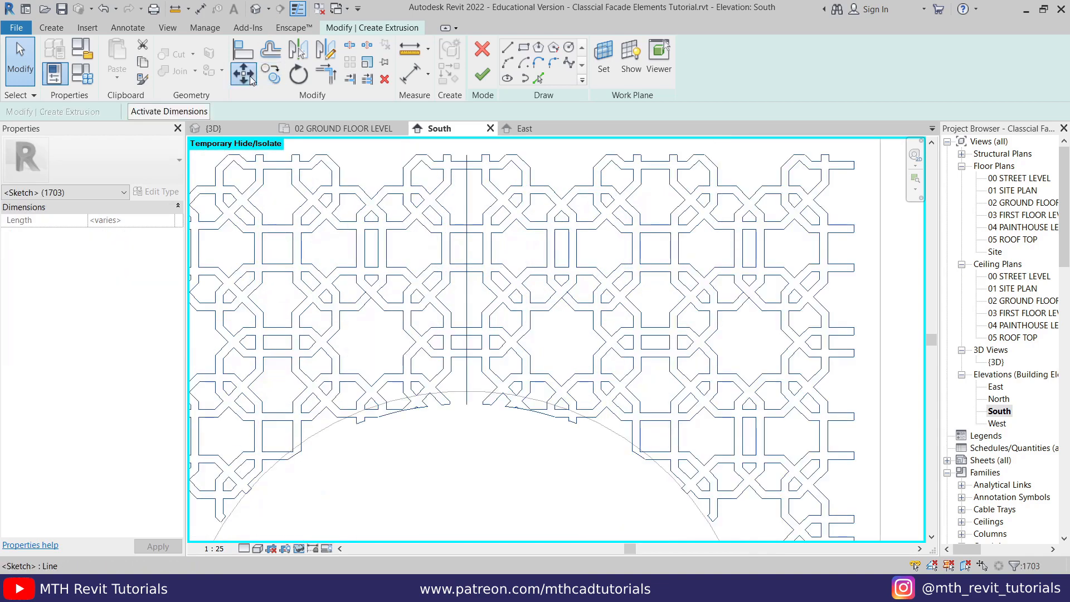
scroll(484, 418, "up", 2)
left_click(476, 402)
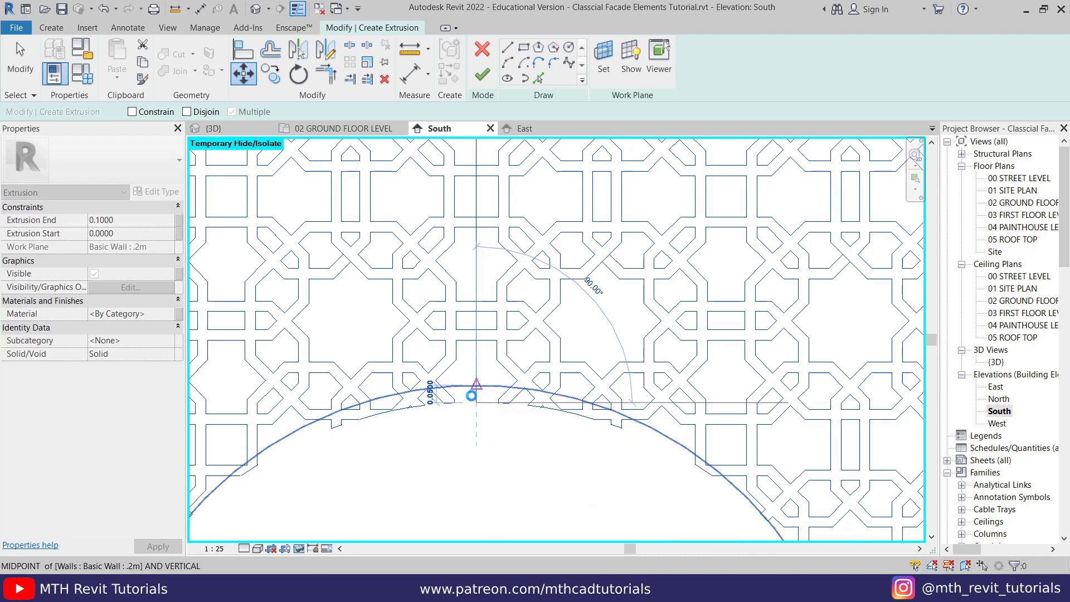
left_click(471, 395)
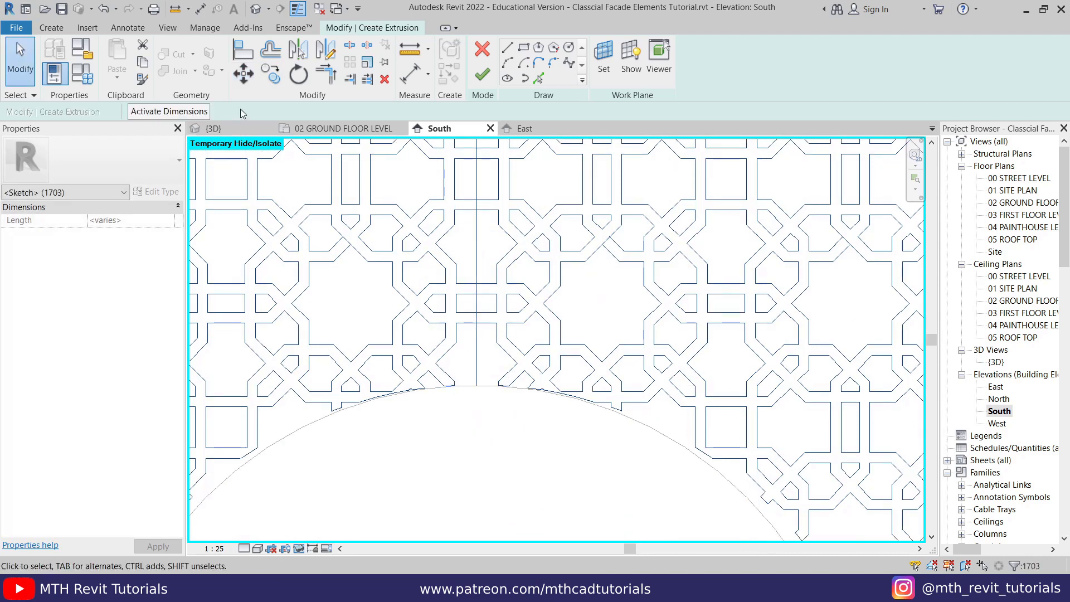
- Move the whole pattern 0.1 straight up from the top of the arch and deselect it
left_click(243, 73)
left_click(476, 384)
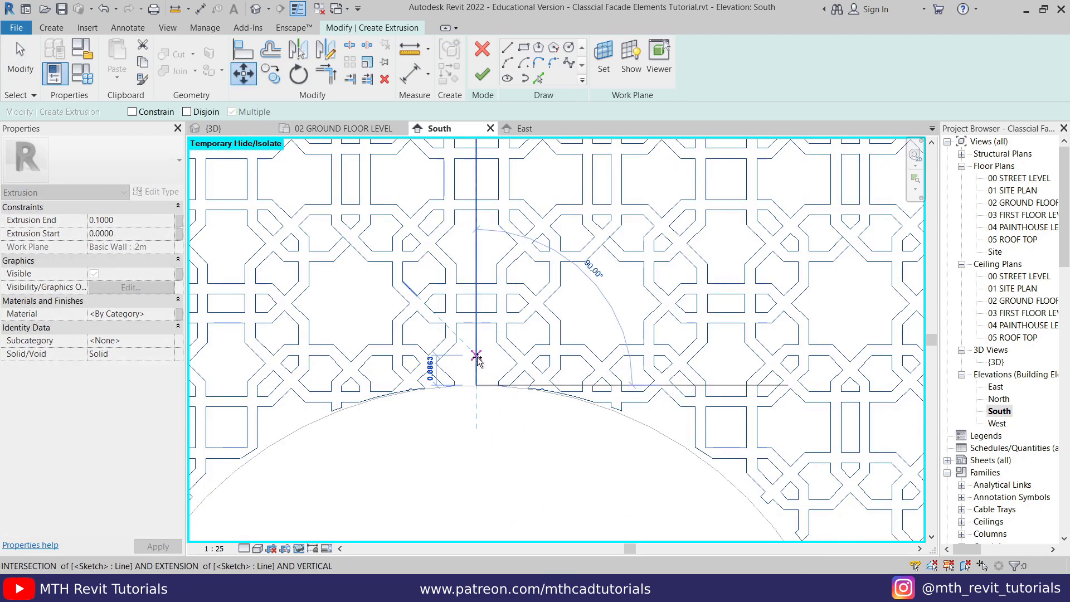
type(".1")
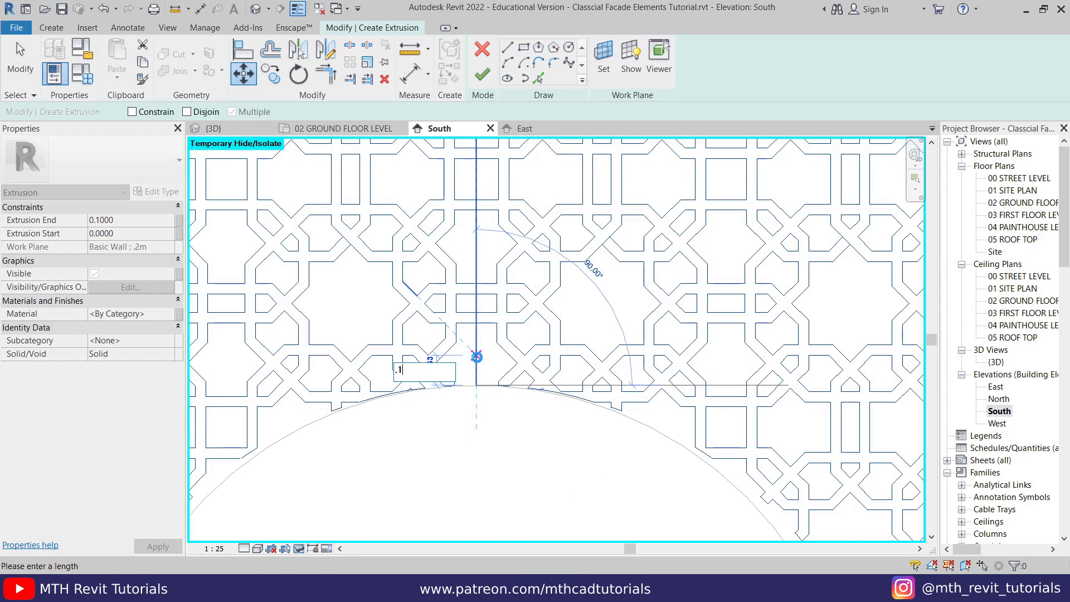
key("Return")
left_click(485, 355)
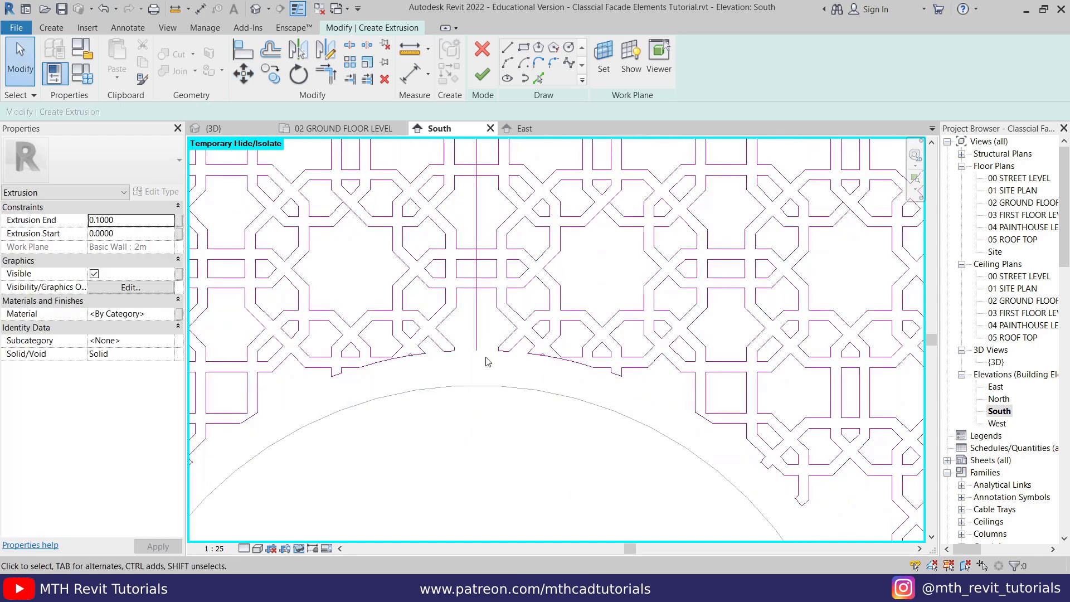
- Delete the vertical centre line from the pattern and try to finish the extrusion sketch
scroll(484, 354, "down", 3)
scroll(390, 315, "down", 3)
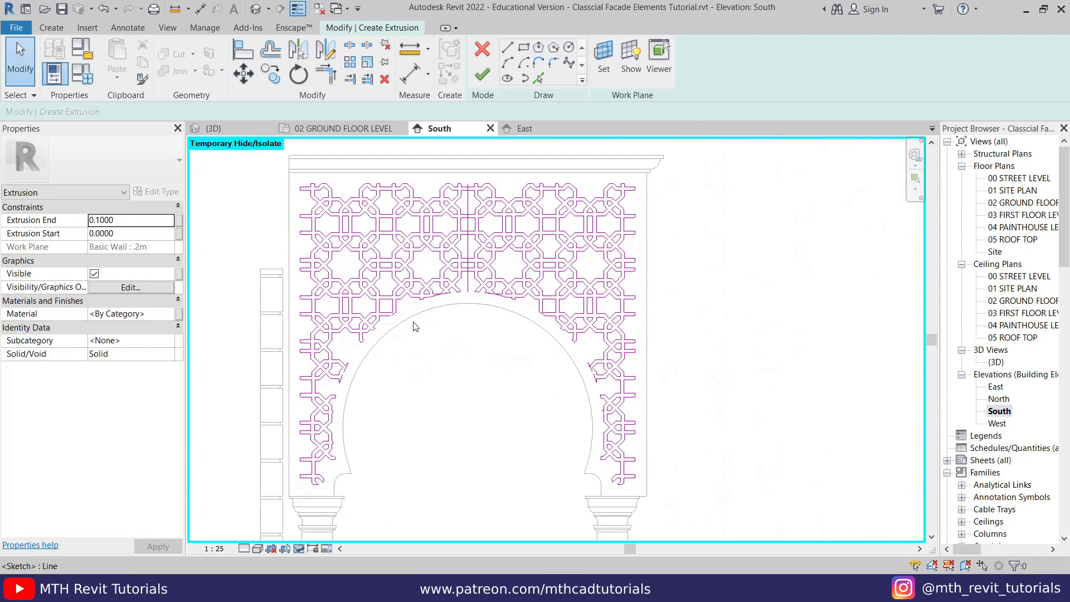
scroll(373, 310, "down", 1)
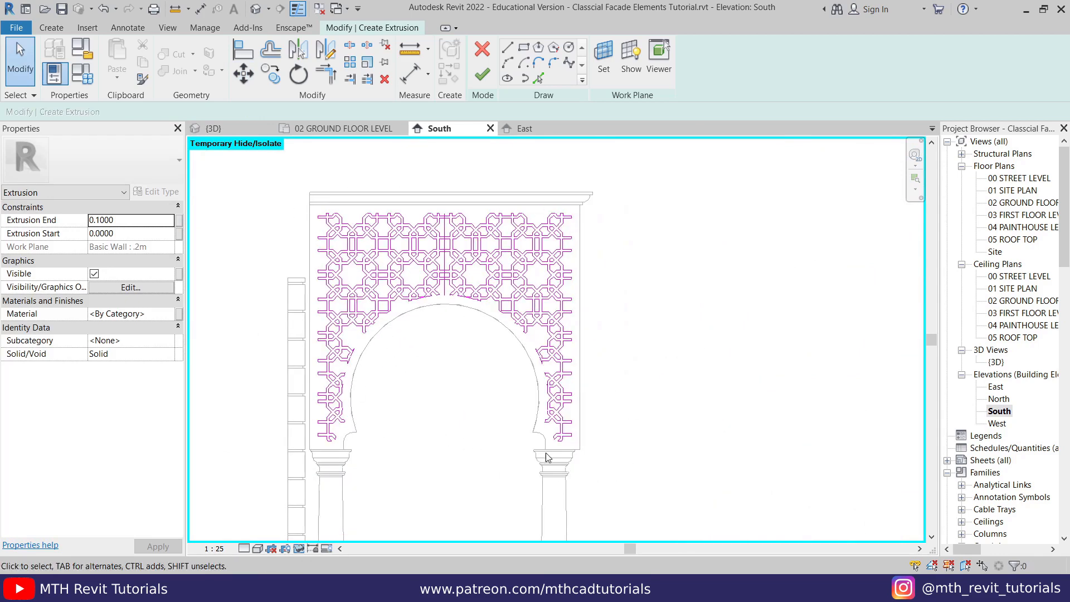
scroll(440, 304, "up", 5)
left_click_drag(443, 299, 422, 305)
key("Escape")
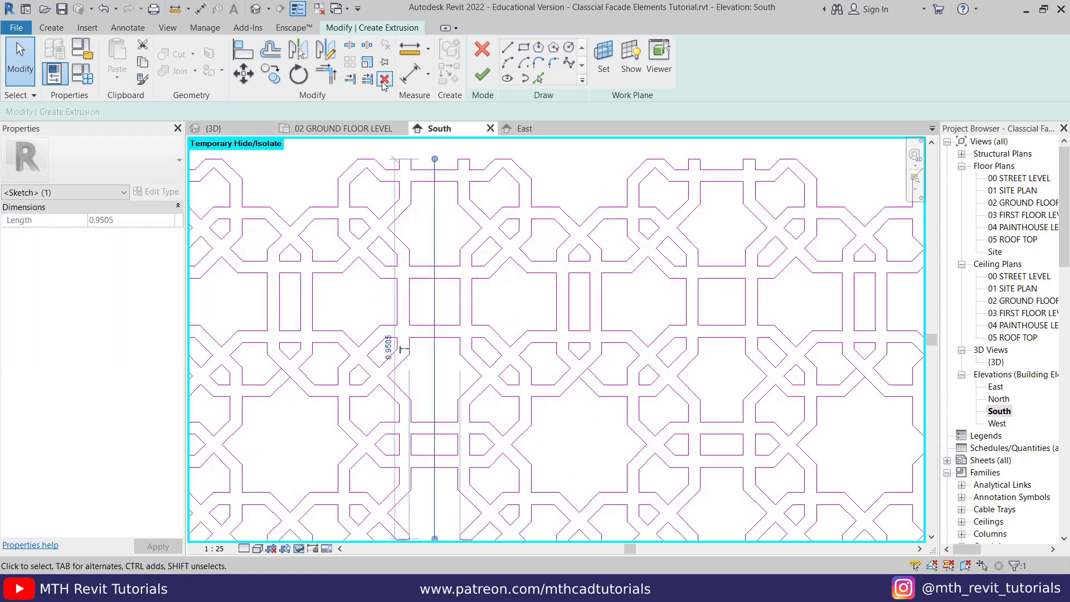
left_click(384, 80)
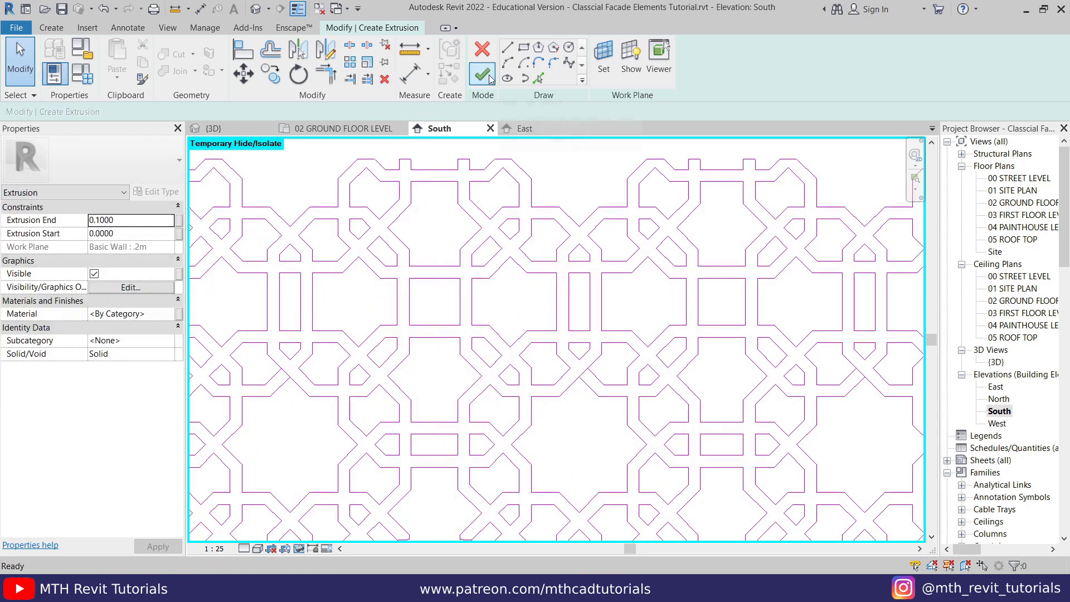
left_click(482, 75)
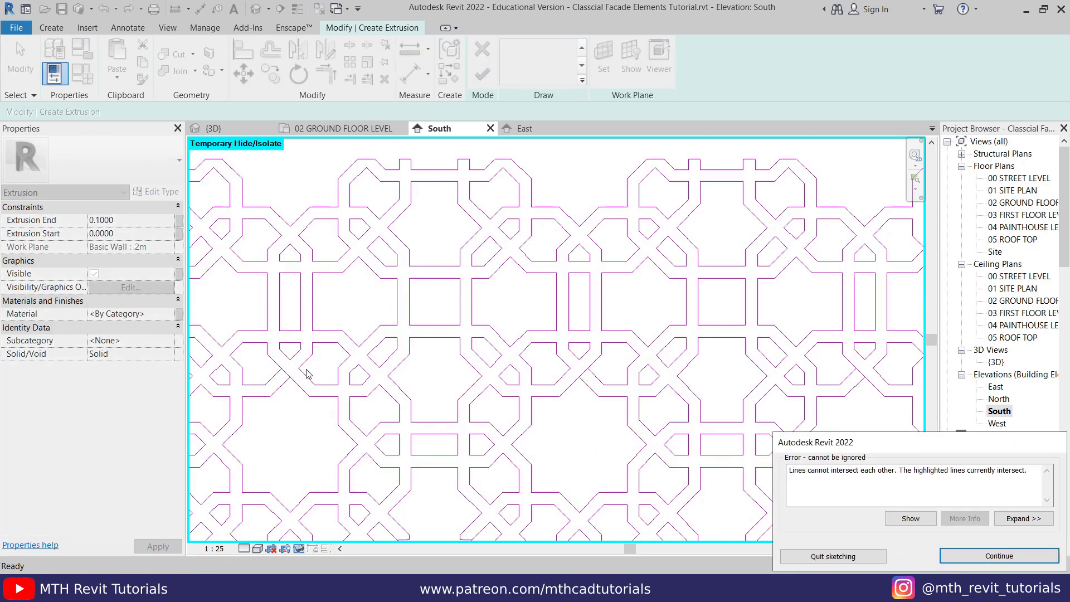
left_click_drag(790, 471, 794, 471)
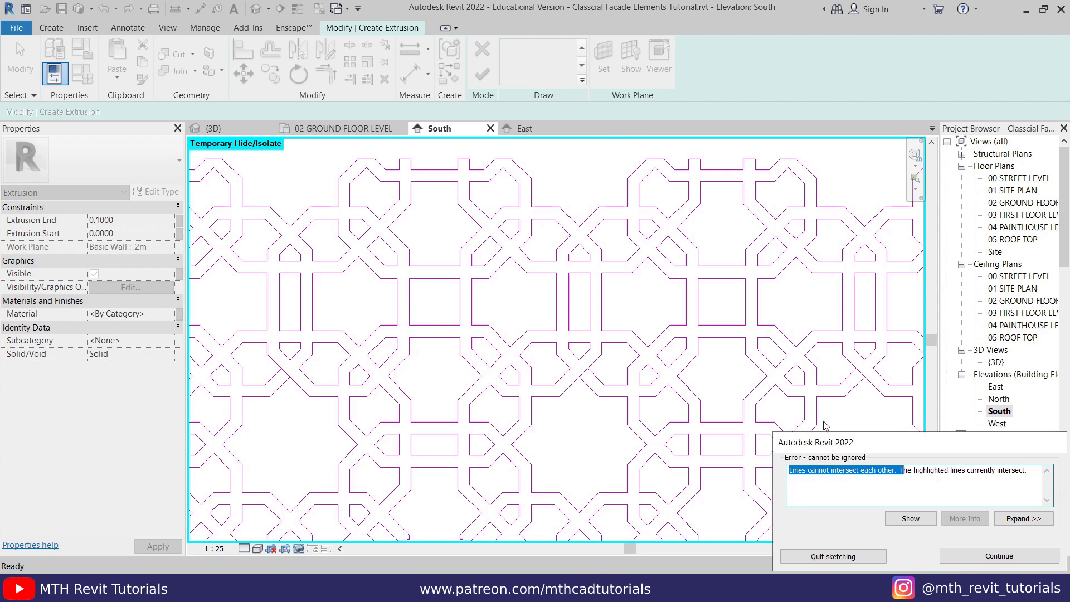
- Locate the reported intersecting sketch lines and trim the overshooting diagonal so the two pattern lines meet in a clean corner
left_click(910, 518)
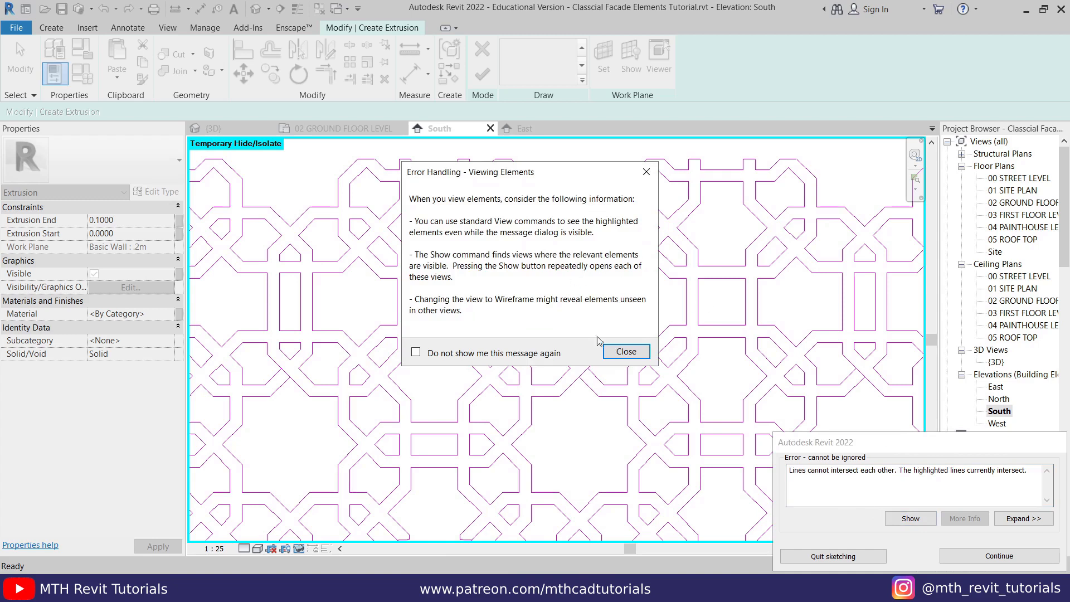
left_click(616, 351)
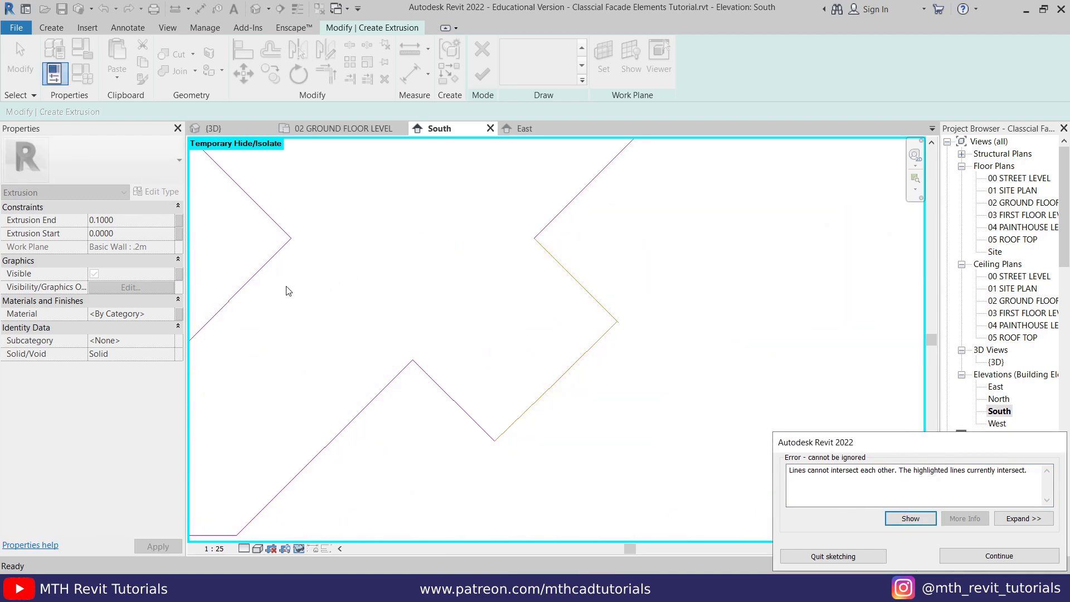
left_click(998, 555)
scroll(627, 379, "up", 4)
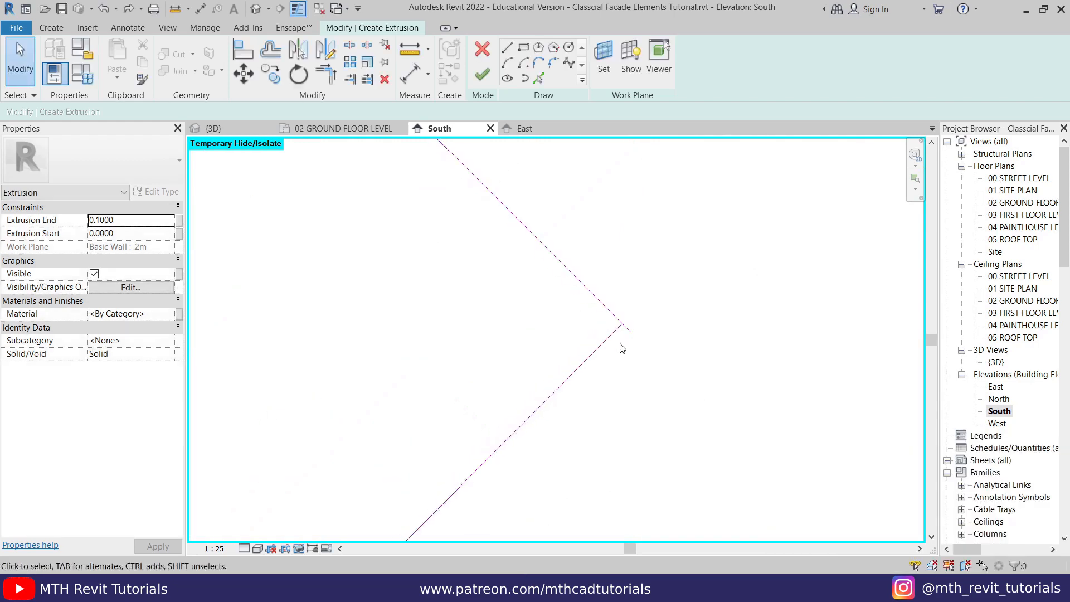
key("t")
key("r")
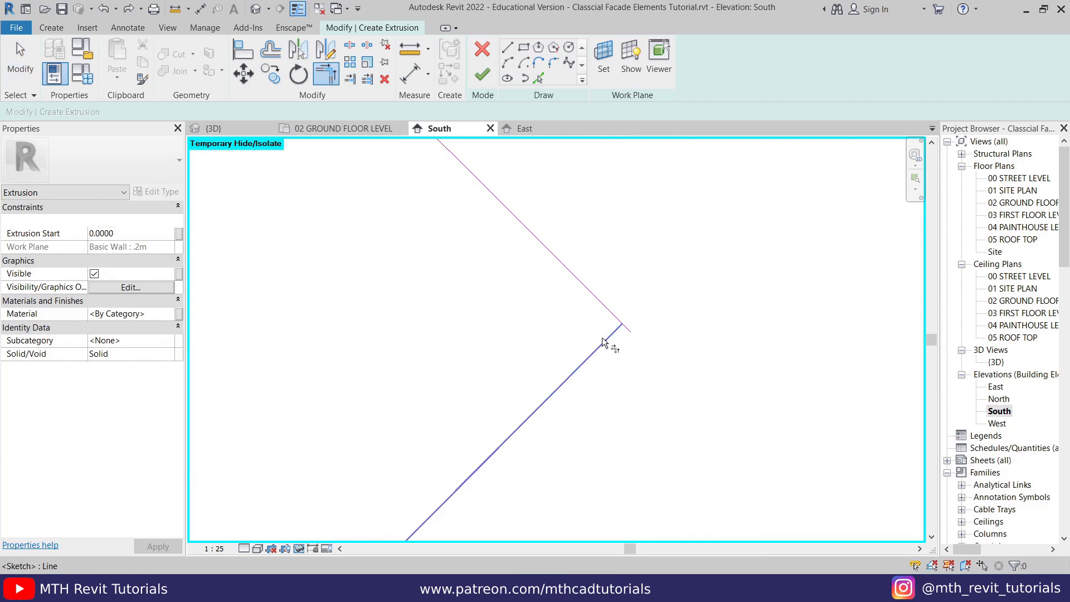
scroll(654, 248, "down", 3)
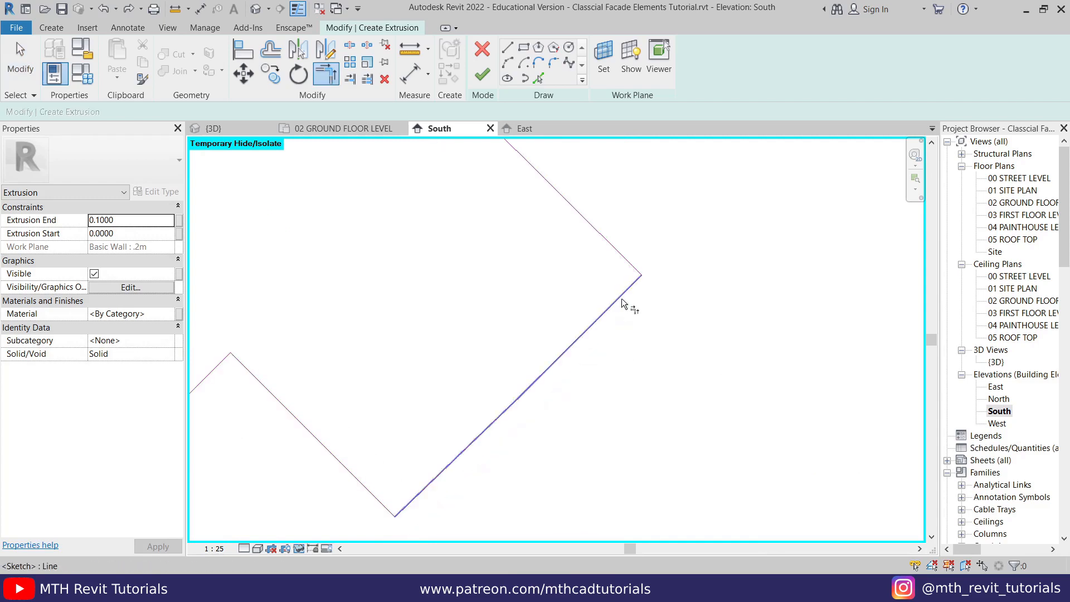
key("Escape")
- Retry finishing the sketch, locate the intersection at the stray spike beside the pattern, and delete the surplus lines there
left_click(477, 71)
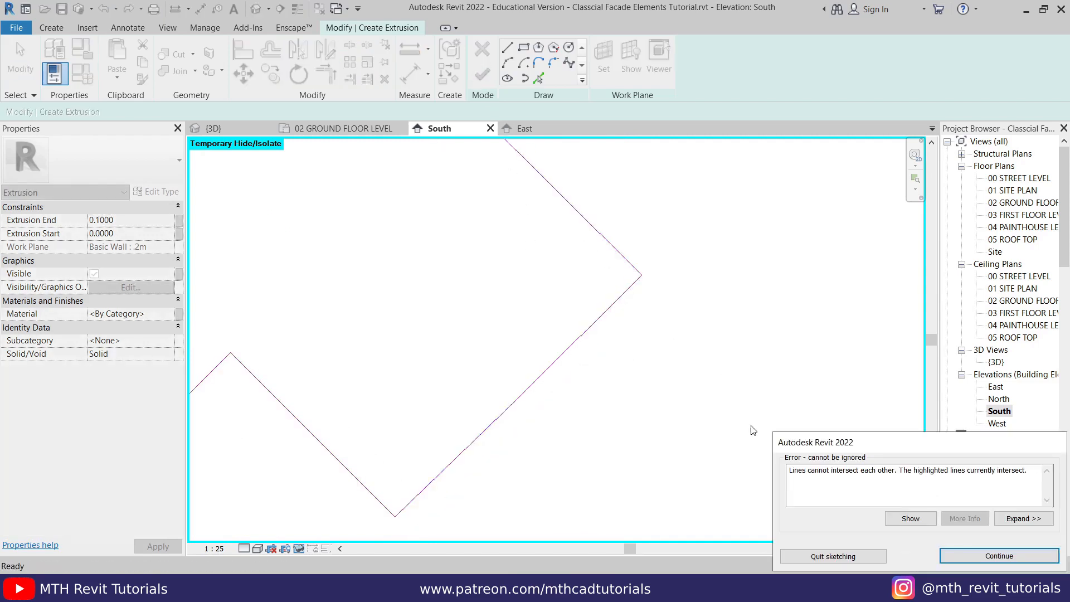
left_click(908, 519)
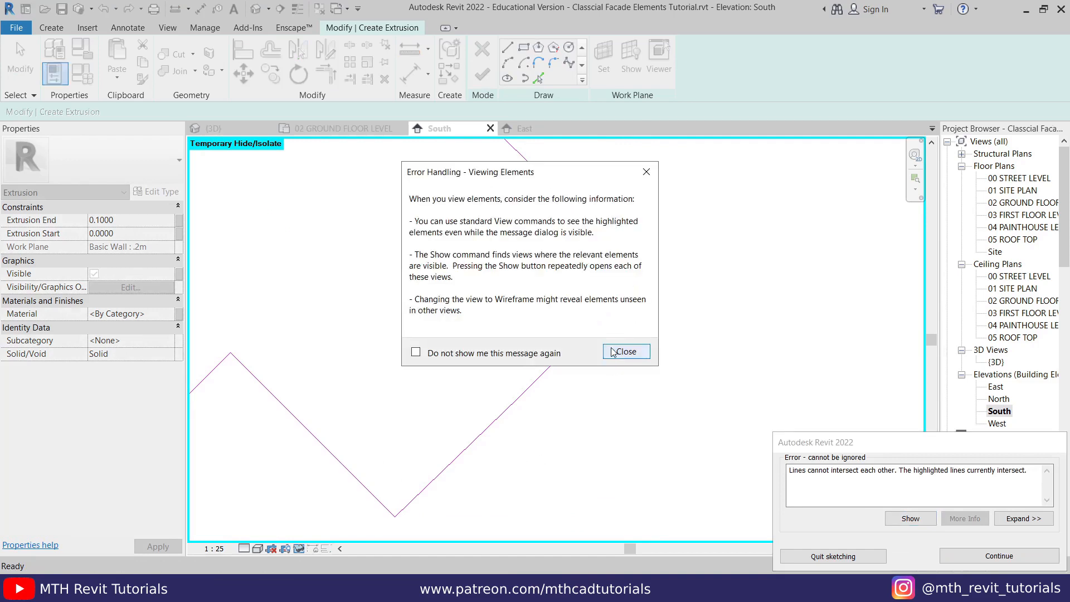
left_click(624, 352)
key("Escape")
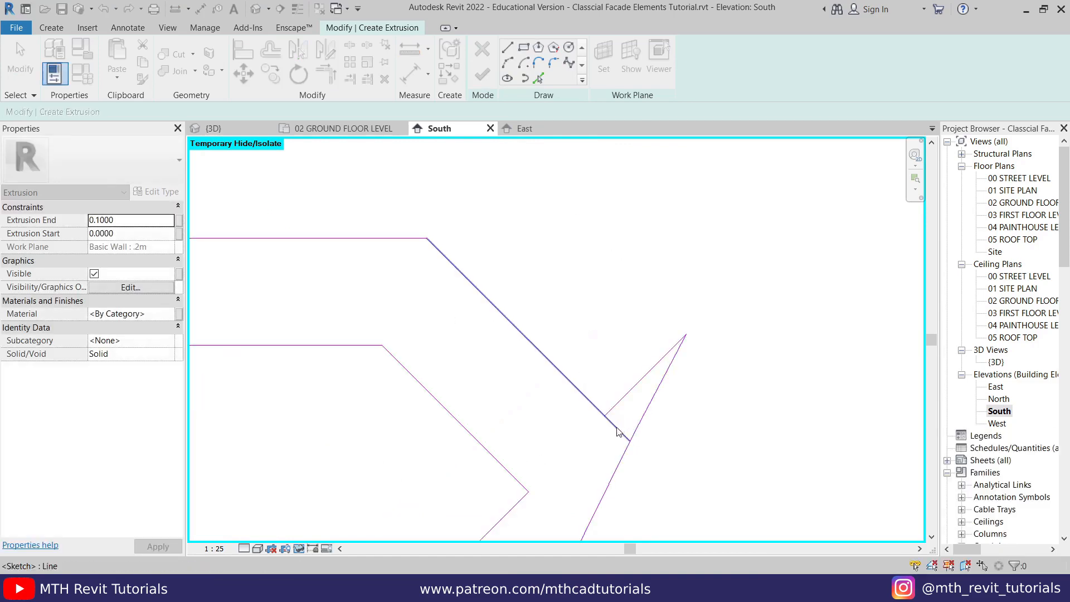
left_click(626, 434)
key("Escape")
left_click_drag(659, 399, 620, 322)
key("Delete")
- Recheck the sketch, split the long diagonal crossing below the small pentagon, and trim its part against the adjoining diagonal
left_click(475, 75)
left_click(616, 355)
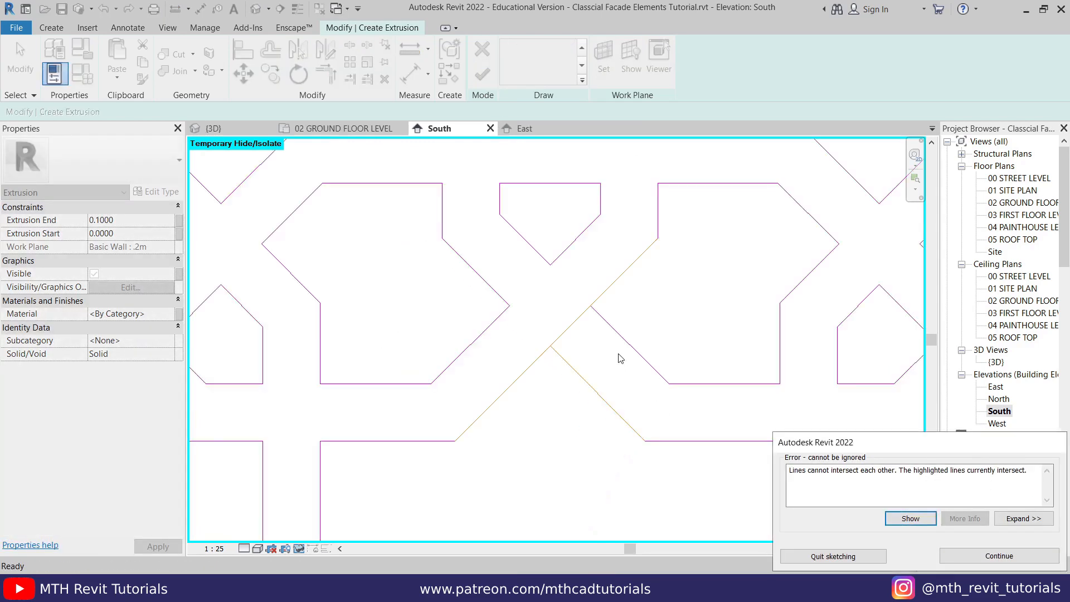
key("Escape")
key("s")
key("l")
left_click(573, 331)
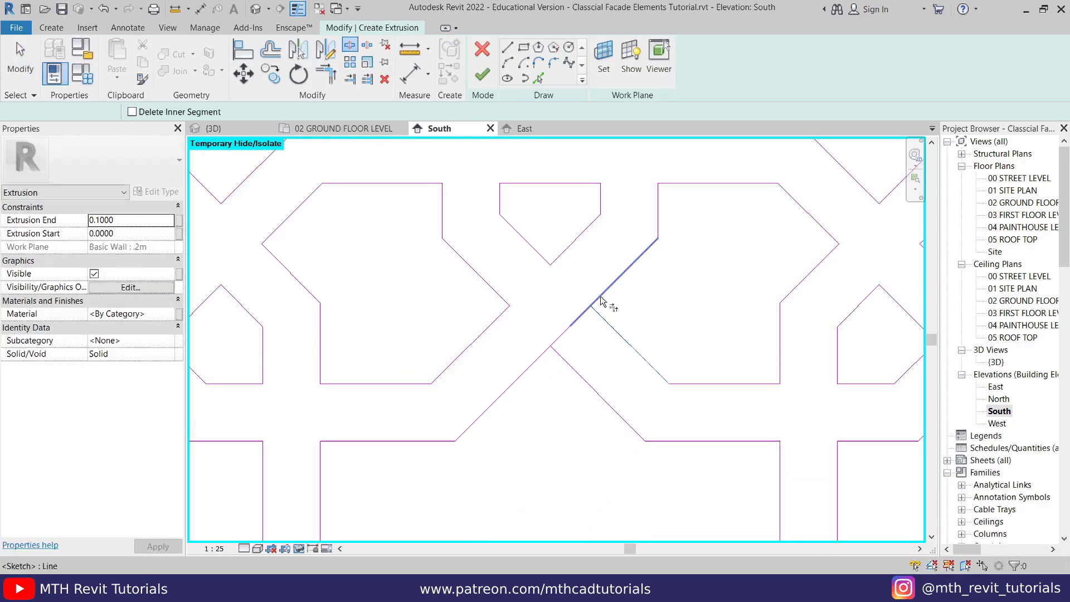
key("t")
key("r")
left_click(605, 292)
left_click(604, 319)
key("Escape")
key("t")
key("r")
- Recheck the sketch, split another continuous diagonal at a pattern crossing, and trim the pieces into separate corners
left_click(482, 75)
key("Escape")
key("s")
key("l")
left_click(658, 312)
key("t")
key("r")
left_click(673, 310)
left_click(664, 307)
scroll(663, 312, "up", 2)
left_click(638, 309)
left_click(611, 321)
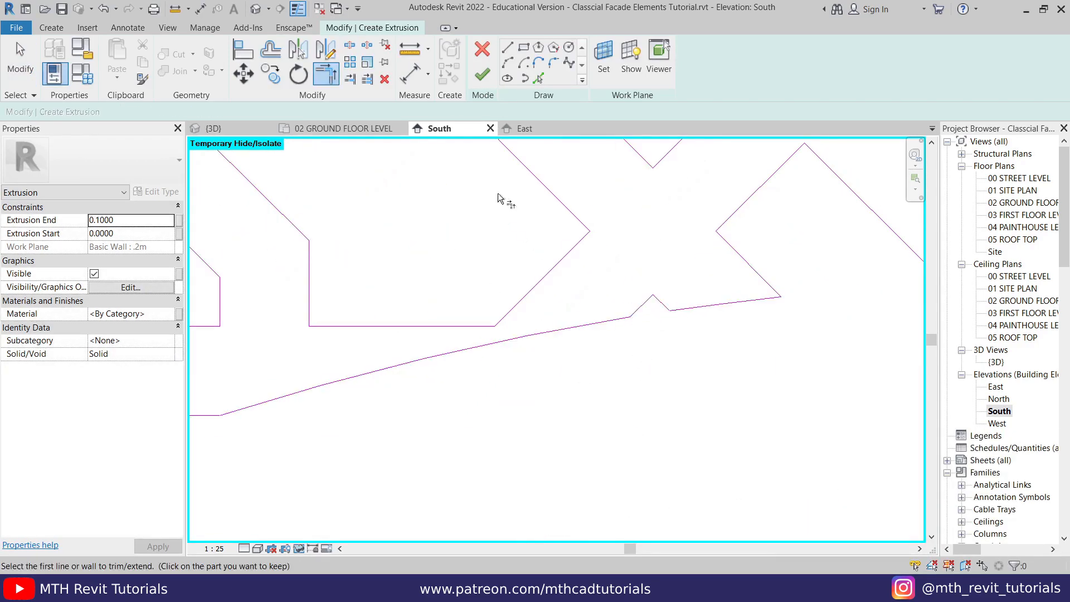
- Locate another reported intersection, split its diagonal below the small pentagon, and trim the halves into closed corners on both sides
left_click(482, 76)
left_click(911, 518)
left_click(623, 352)
key("s")
key("l")
left_click(561, 340)
key("t")
key("r")
left_click(559, 355)
left_click(577, 355)
left_click(517, 316)
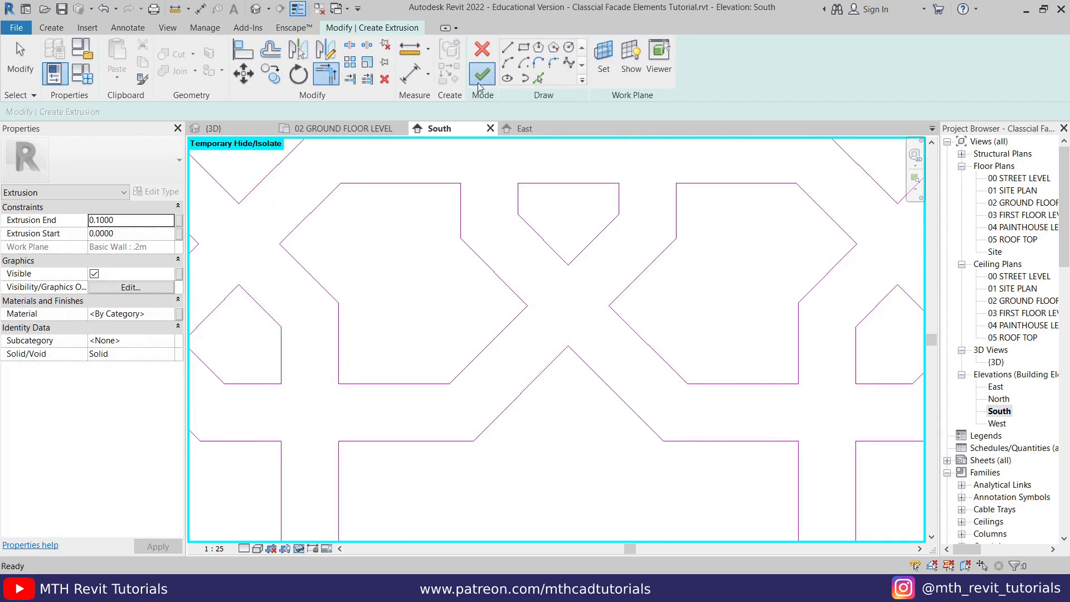
- Retry finishing the sketch, locate the remaining intersecting lines, and trim the two lines to a corner
left_click(482, 79)
left_click(911, 518)
key("Escape")
key("t")
key("r")
left_click(531, 357)
left_click(534, 283)
- Recheck the sketch for intersecting lines and delete the stray line at the reported location
left_click(482, 74)
left_click(881, 515)
key("Escape")
key("t")
key("r")
left_click(503, 427)
key("Escape")
left_click(467, 374)
key("Delete")
- Show the reported intersection once more, split the crossing sketch line there, and trim its segments
left_click(482, 74)
left_click(910, 518)
key("Escape")
key("s")
key("l")
left_click(553, 334)
key("t")
key("r")
left_click(579, 364)
- Check the pattern lines above the arch, finish the extrusion sketch, and deselect the resulting extrusion
middle_click_drag(763, 370, 560, 372)
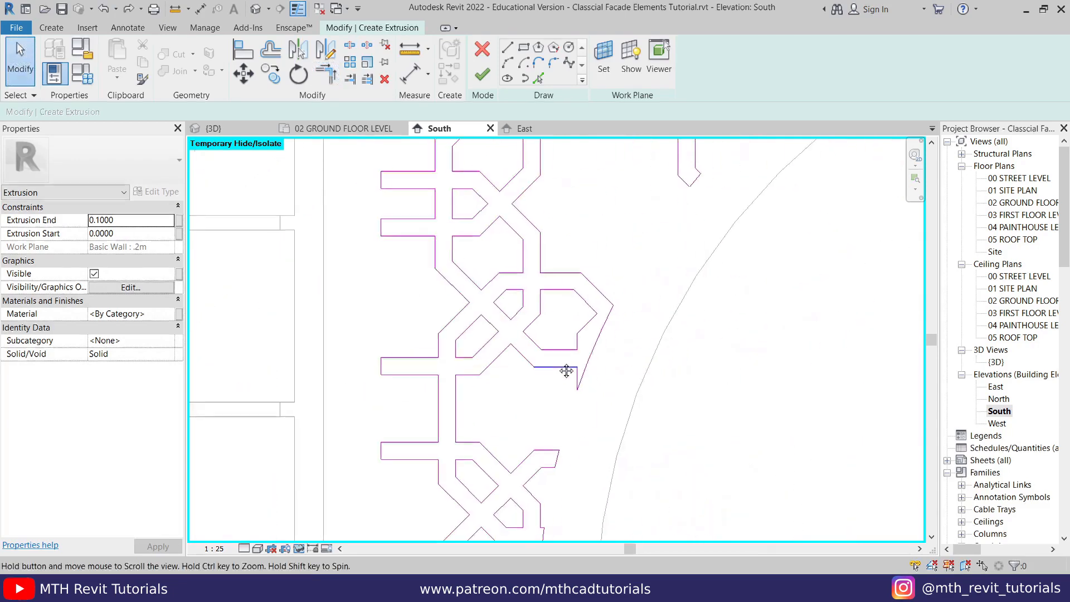
middle_click_drag(731, 302, 576, 408)
scroll(391, 276, "down", 1)
middle_click_drag(645, 228, 480, 366)
middle_click_drag(572, 206, 523, 259)
scroll(524, 260, "down", 4)
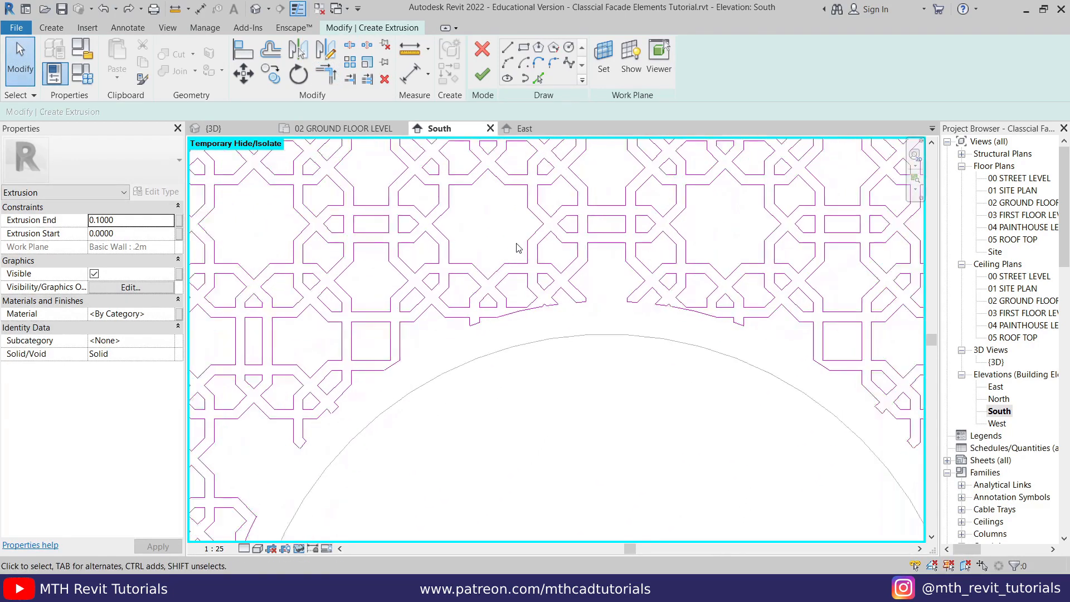
left_click(482, 75)
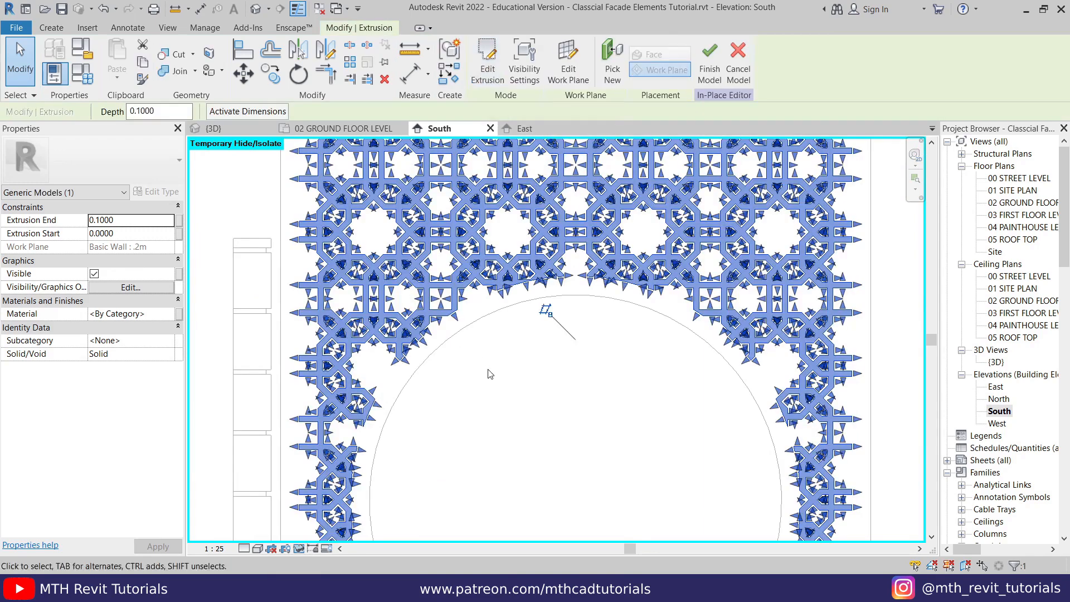
left_click(488, 368)
- Set the pattern extrusion's Extrusion End to 0.0300 in the 3D view and inspect it on the arched wall
left_click(214, 128)
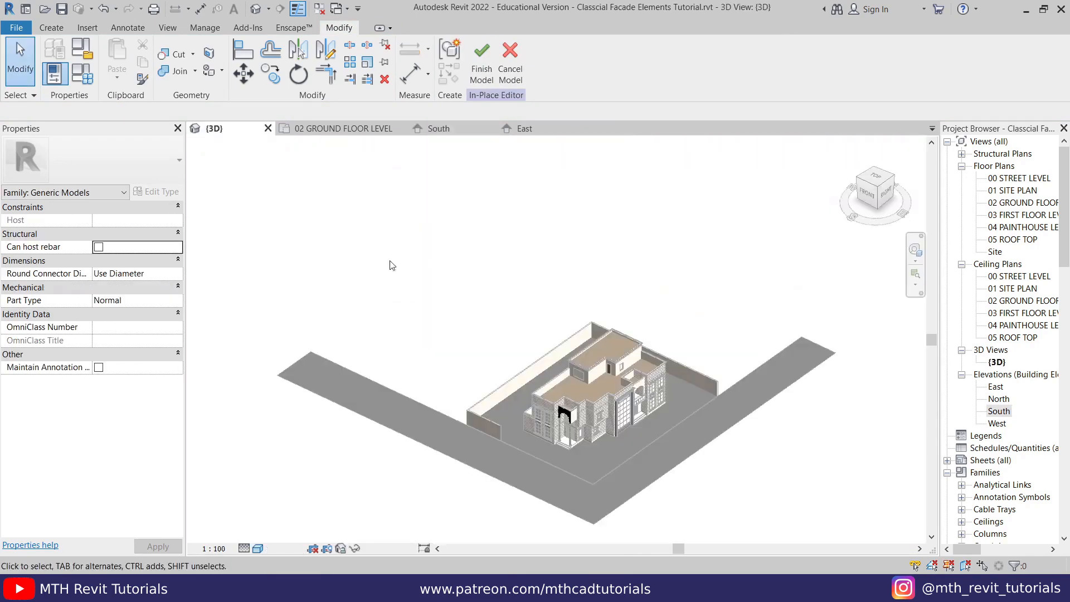
scroll(542, 393, "up", 10)
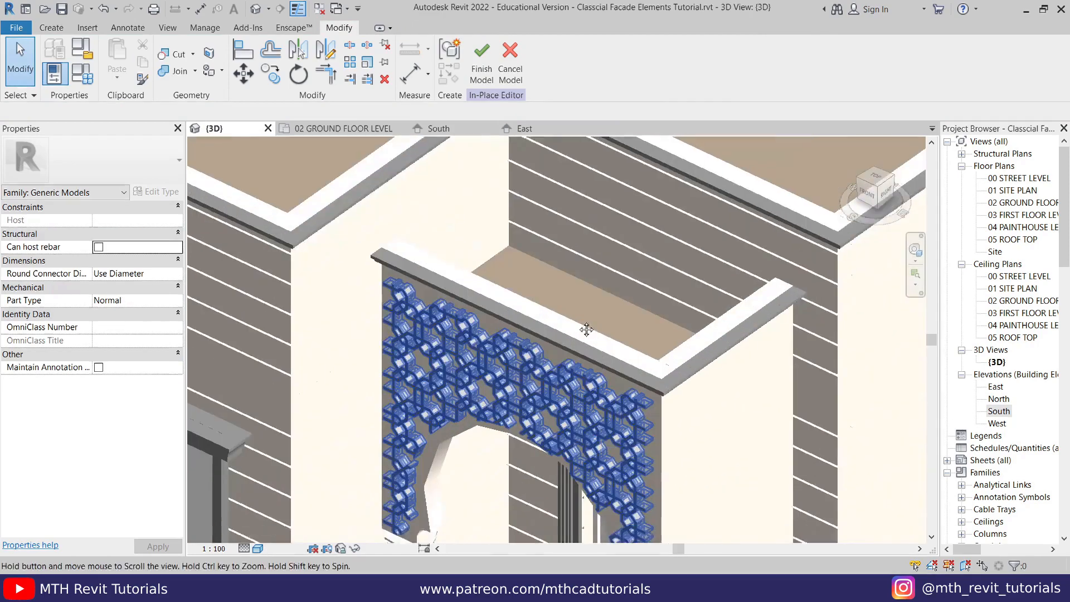
scroll(493, 352, "up", 4)
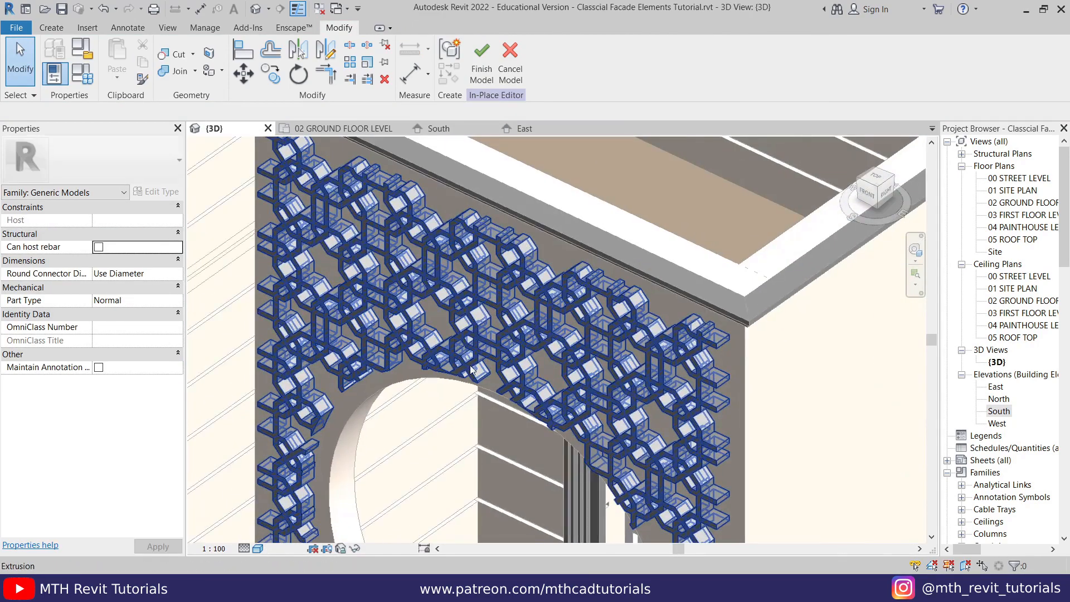
scroll(429, 268, "up", 2)
scroll(429, 269, "up", 2)
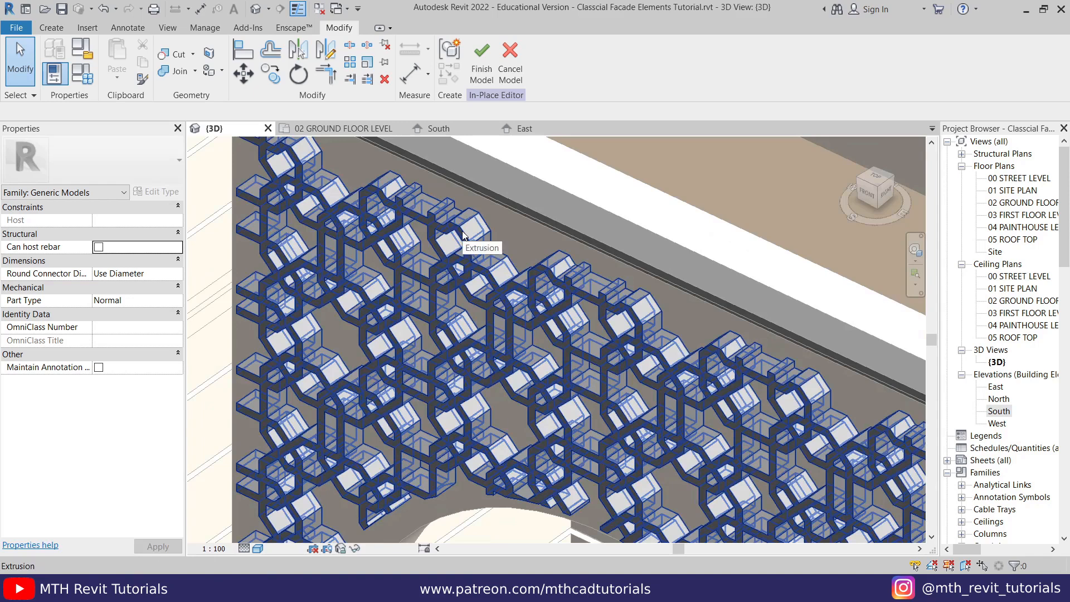
left_click(282, 207)
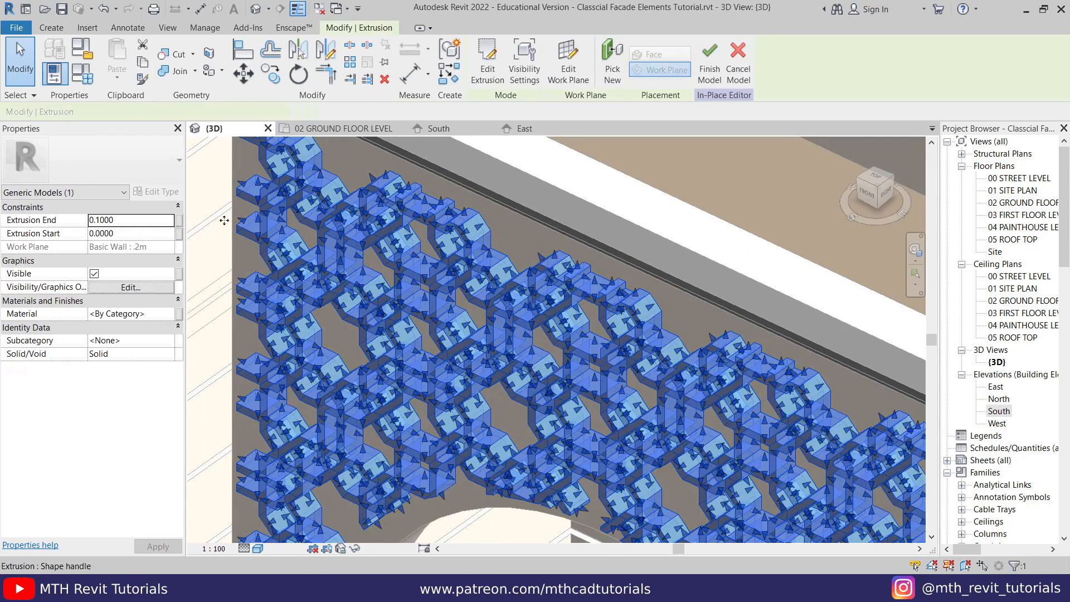
left_click(119, 220)
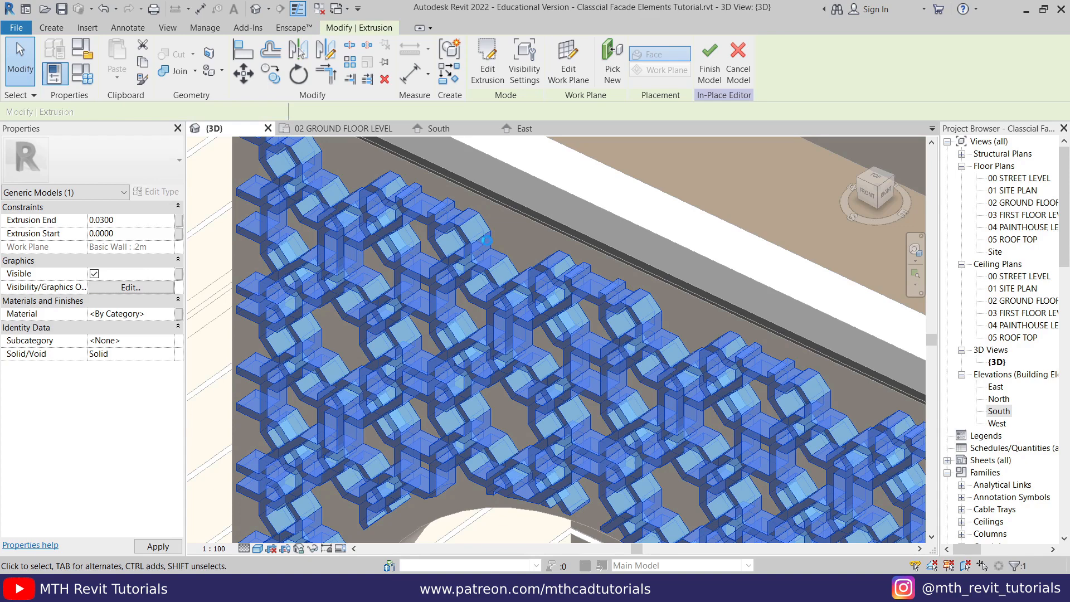
key("Escape")
scroll(426, 234, "down", 3)
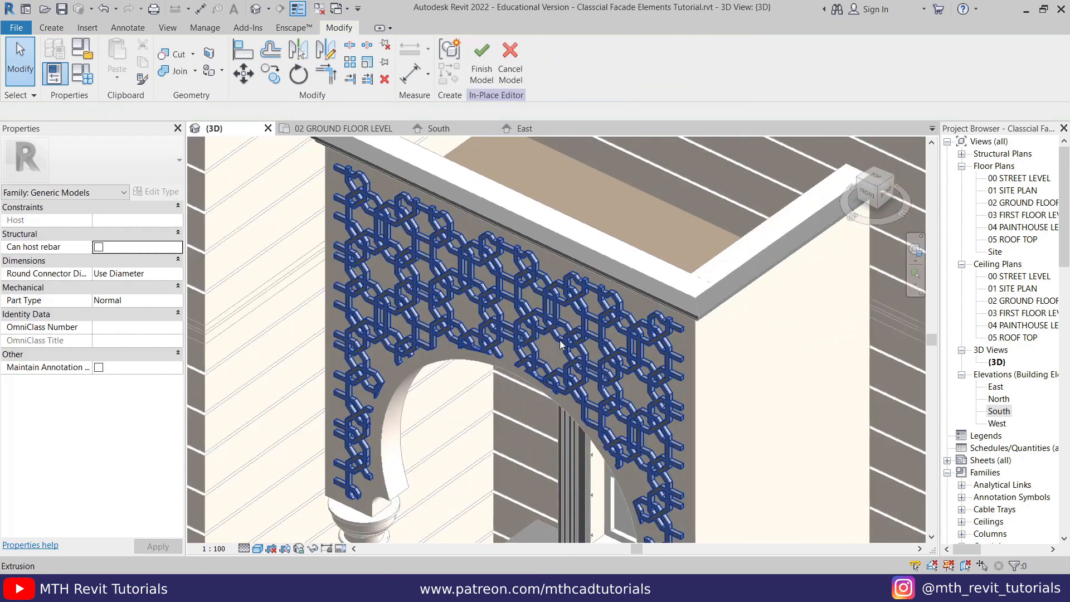
middle_click_drag(645, 440, 381, 128, "shift")
scroll(489, 359, "up", 2)
middle_click_drag(490, 358, 696, 290)
scroll(518, 318, "down", 2)
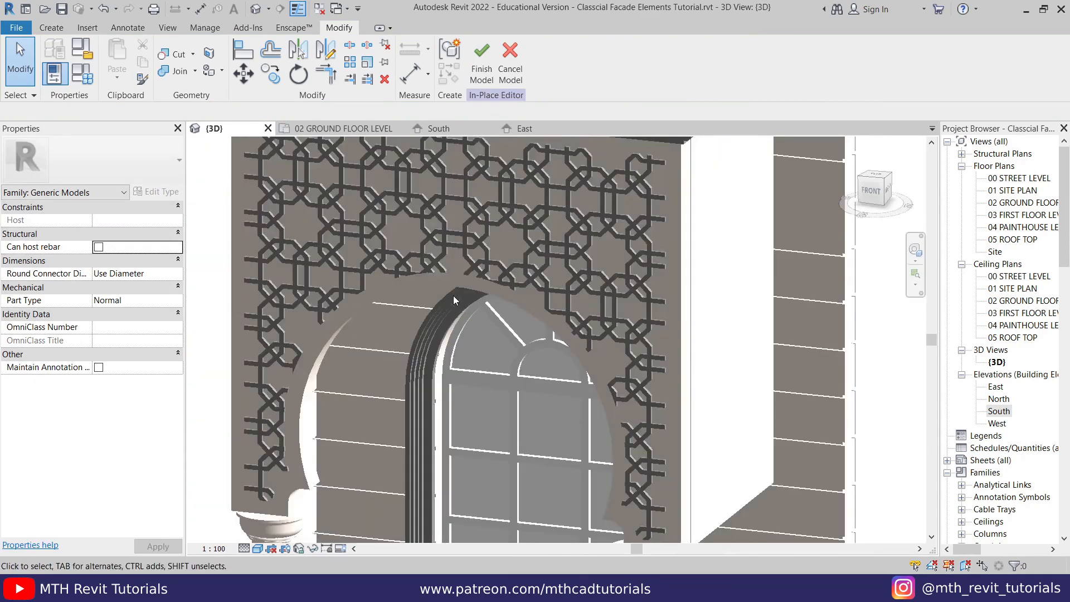
- Start a new extrusion in the South elevation, picking the face of the arched wall as its work plane
double_click(998, 411)
scroll(432, 295, "down", 2)
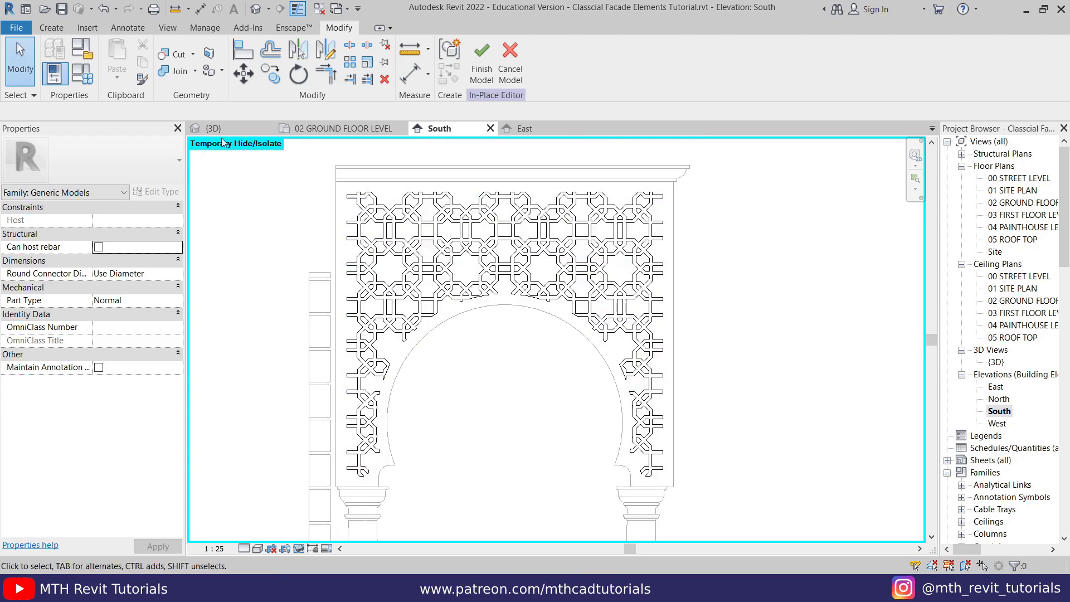
left_click(56, 29)
left_click(119, 56)
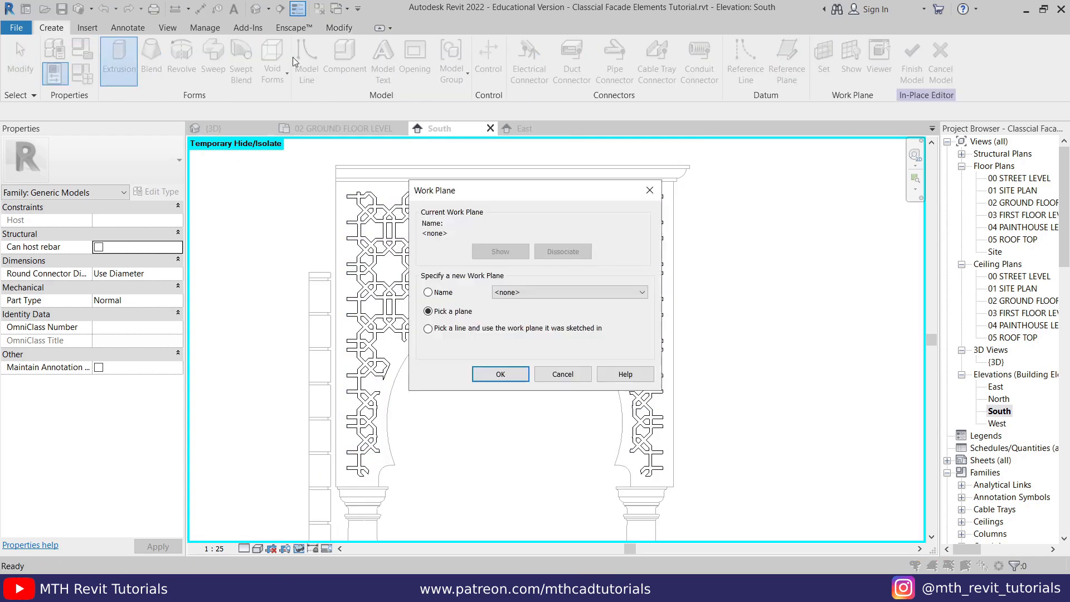
left_click(500, 374)
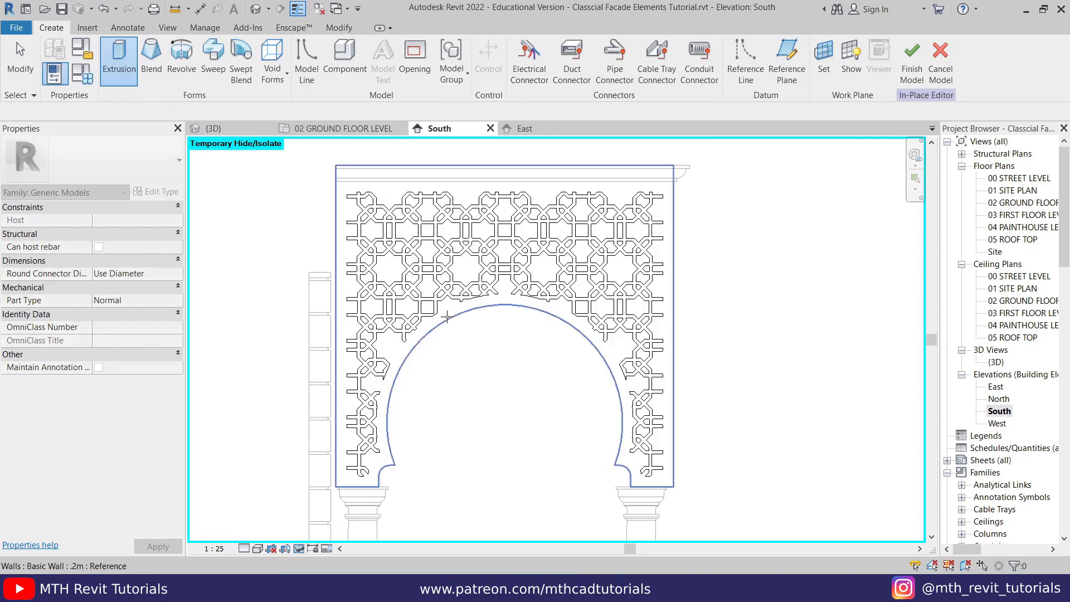
left_click(447, 319)
- Pick the arched wall's entire outline as a chain of sketch lines with an offset of 0.0000
left_click(538, 78)
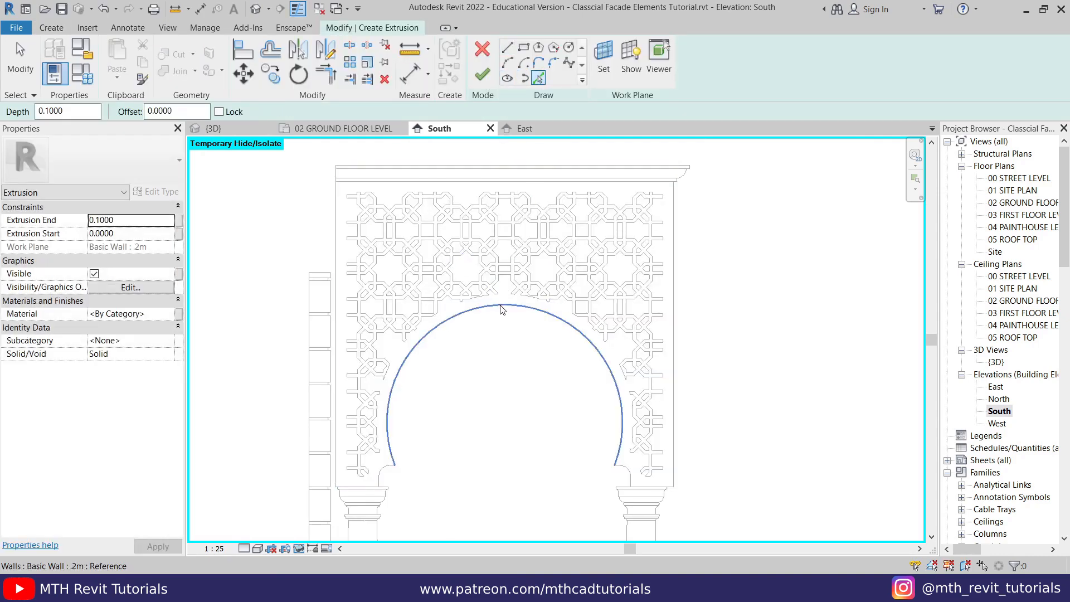
key("Tab")
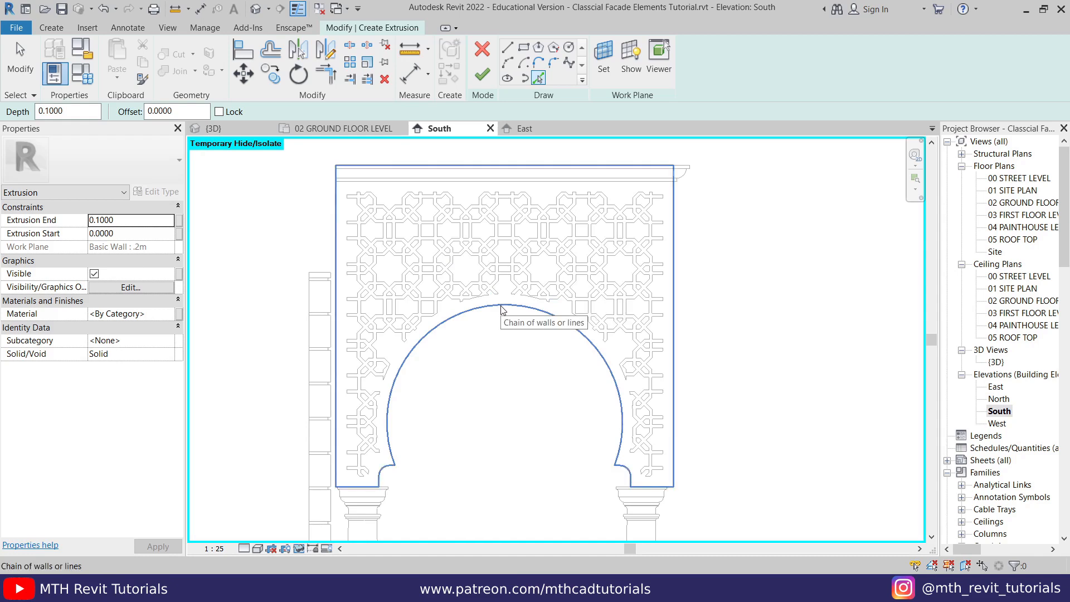
left_click(501, 309)
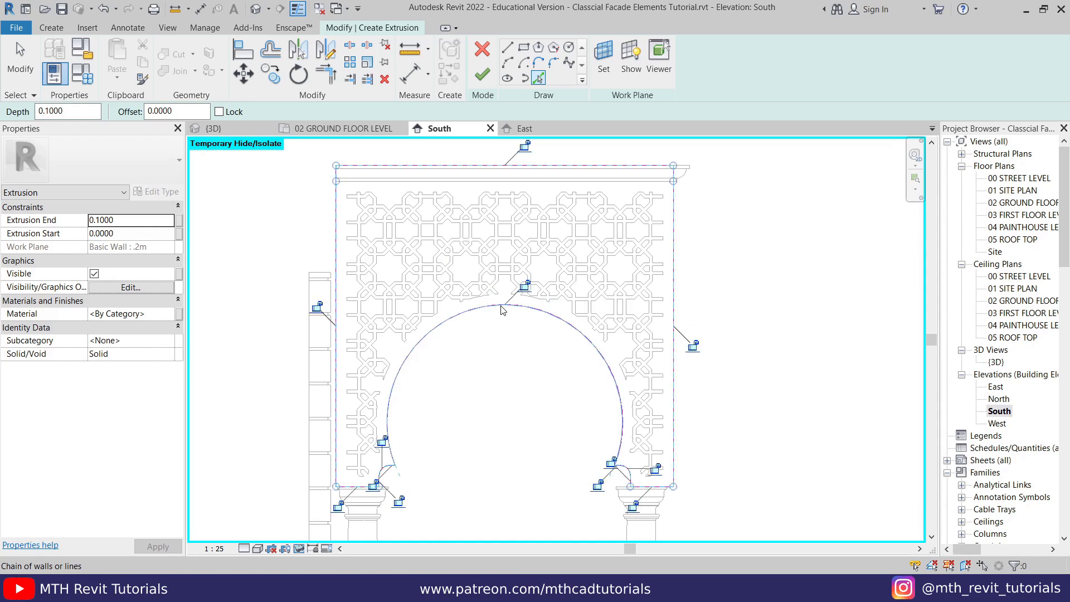
- Add a second chain of sketch lines from the wall outline, offset 0.1000 inward, to form the frame's inner edge
left_click(167, 111)
left_click_drag(174, 111, 155, 111)
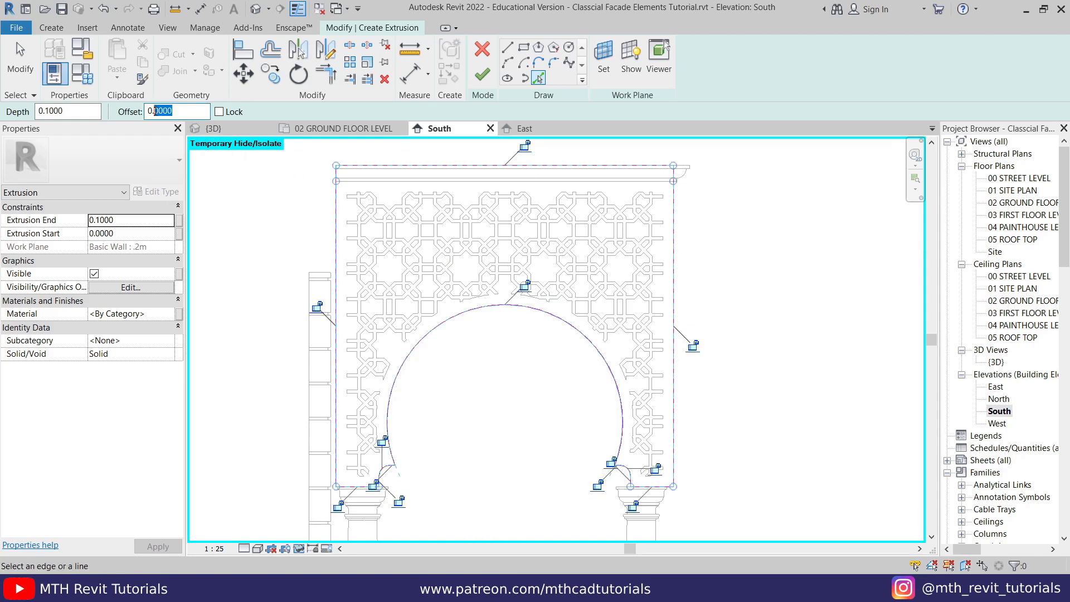
type("1000")
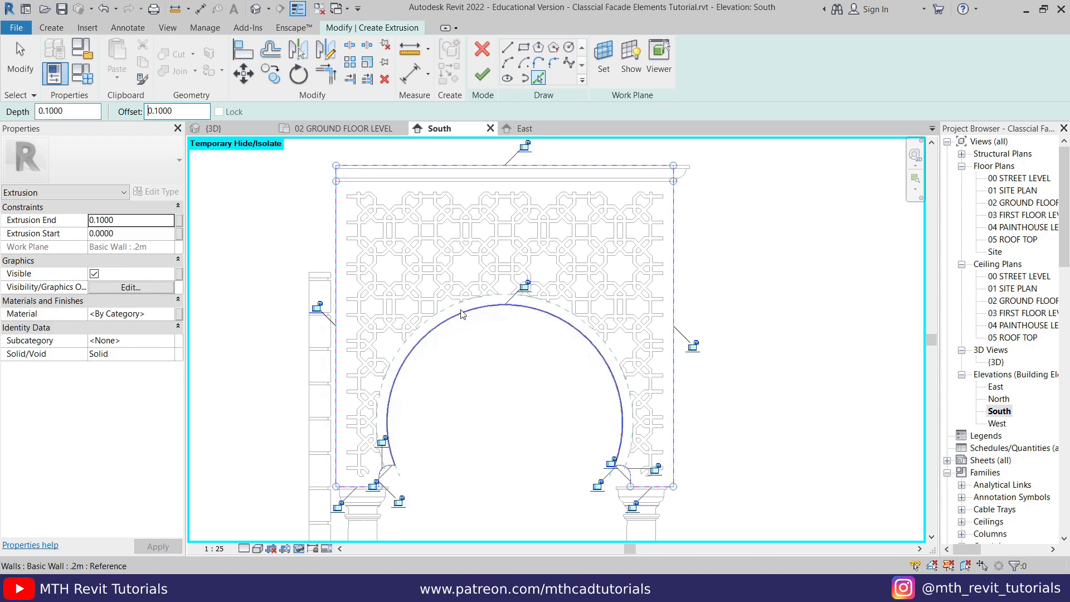
key("Tab")
key("Tab")
key("Tab")
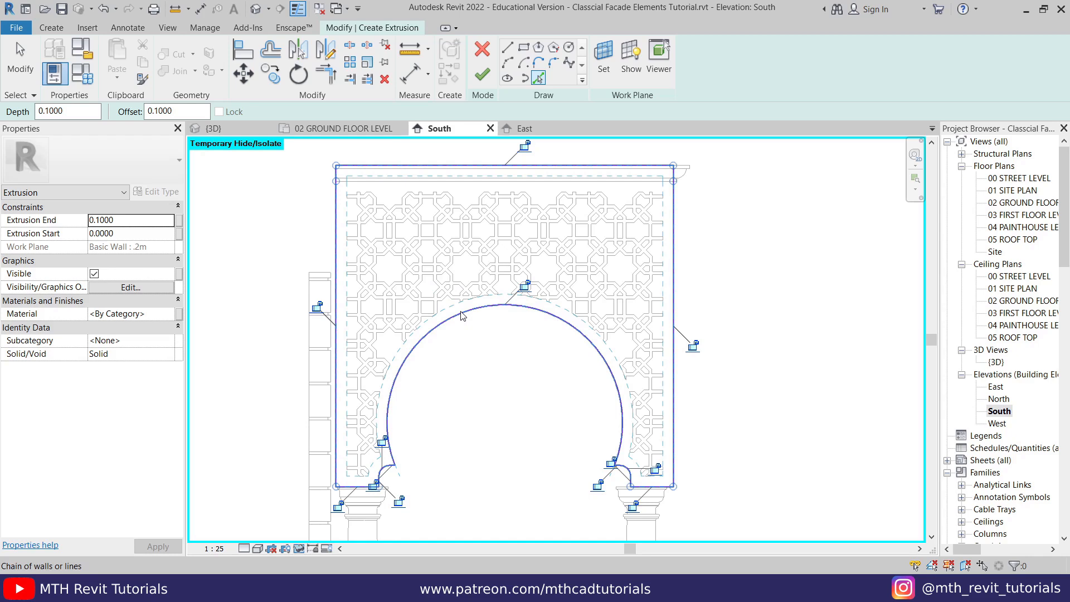
left_click(460, 311)
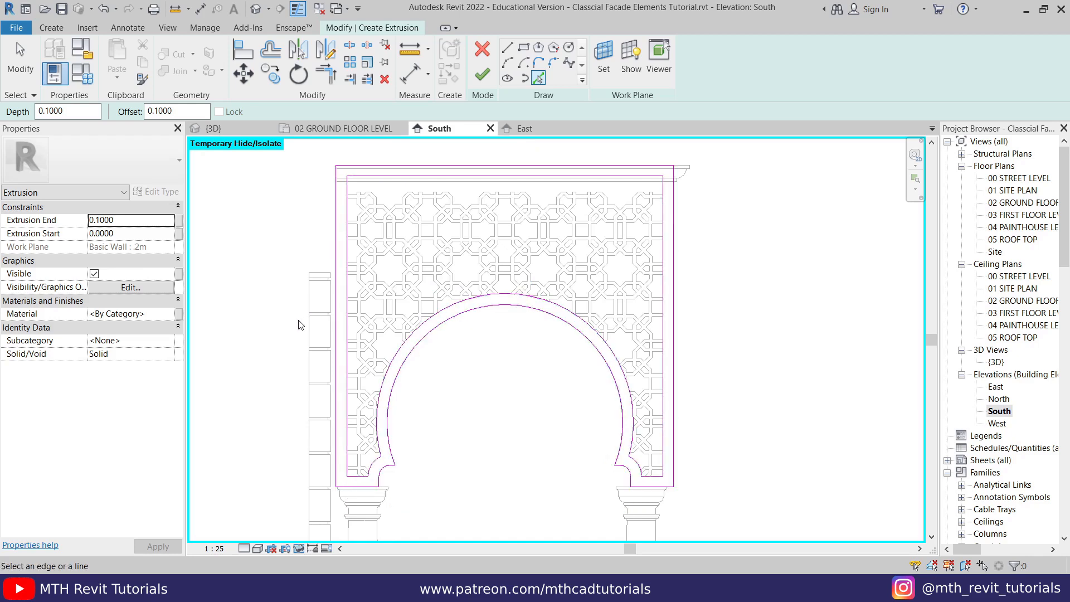
key("Escape")
- Select the upper lines of both frame outlines and move them straight down to the lower edge of the cornice
middle_click_drag(453, 182, 411, 252)
scroll(411, 252, "up", 3)
key("Escape")
mouse_move(199, 209)
left_mouse_down()
mouse_move(316, 254)
mouse_move(849, 296)
left_mouse_up()
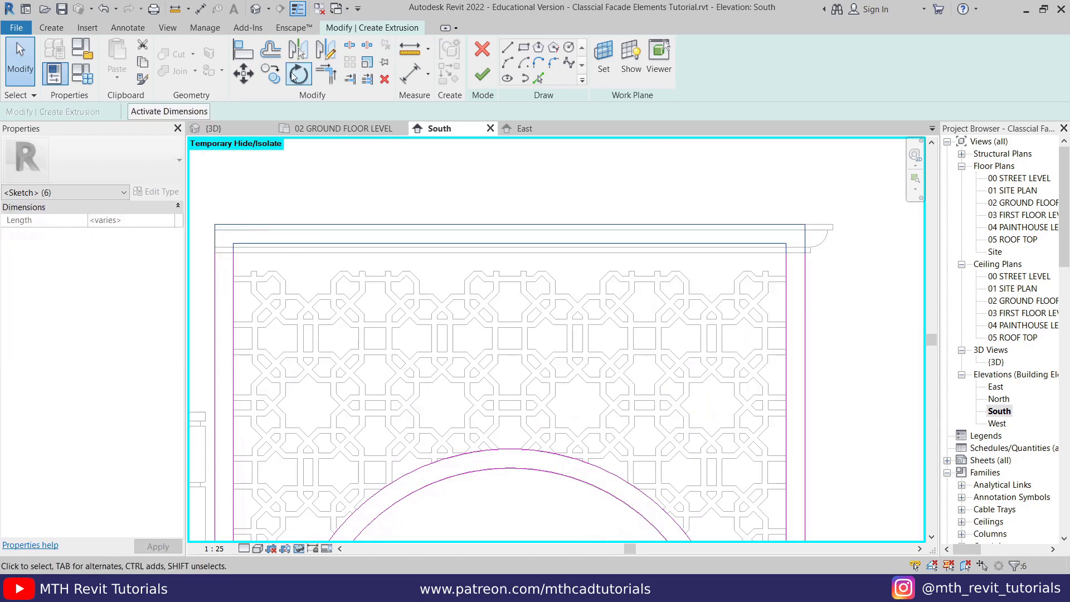
left_click(243, 74)
scroll(210, 232, "up", 2)
left_click(218, 225)
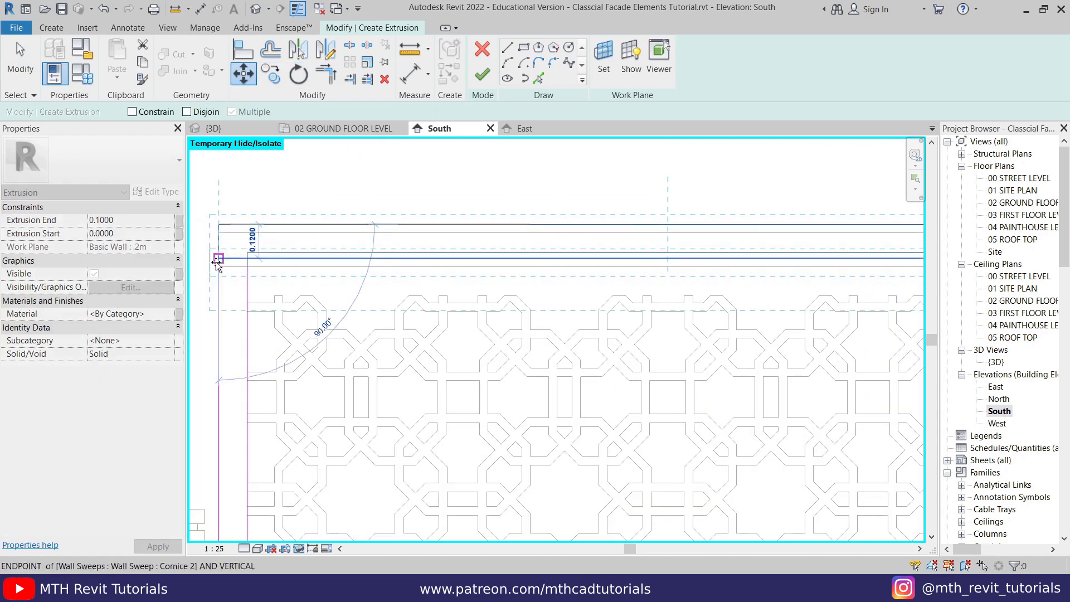
left_click(217, 268)
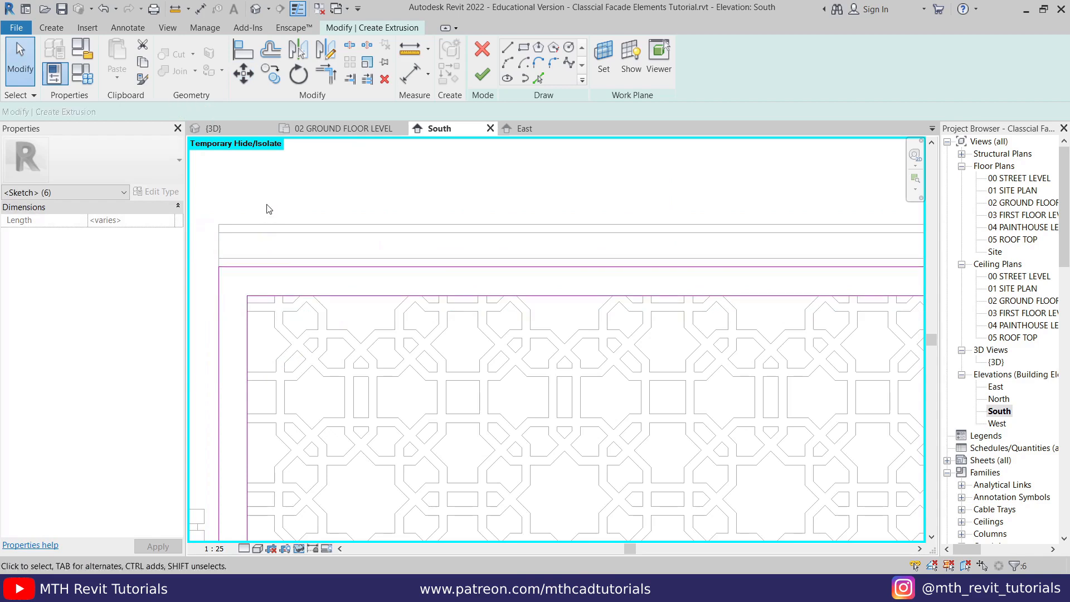
- Finish the sketch of the arched wall's frame to create the extrusion
scroll(268, 205, "down", 3)
middle_click_drag(511, 384, 521, 243)
scroll(496, 287, "down", 1)
middle_click_drag(472, 349, 462, 386)
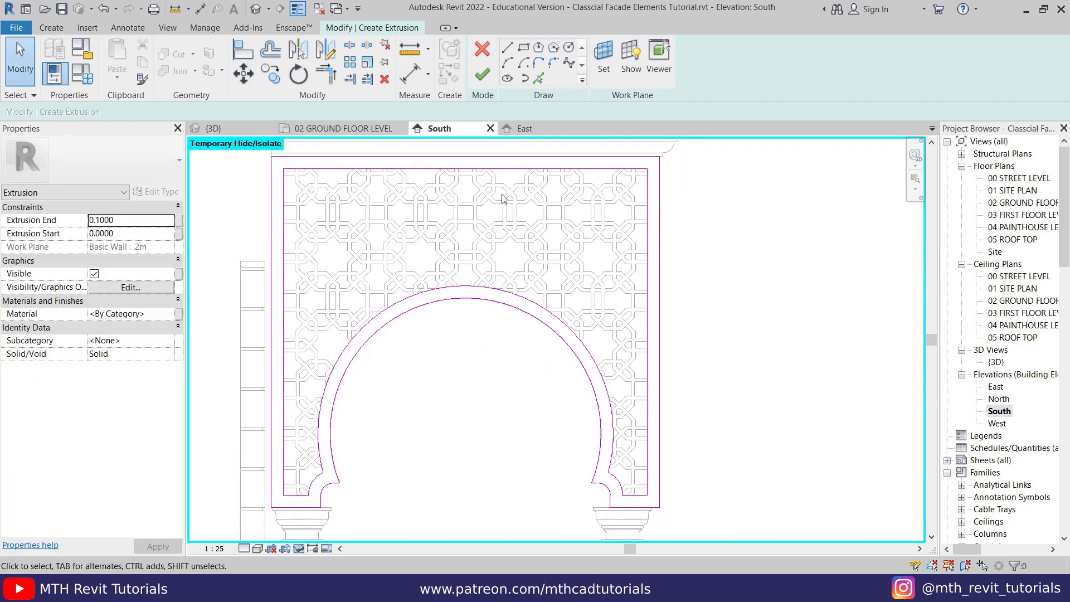
left_click(482, 78)
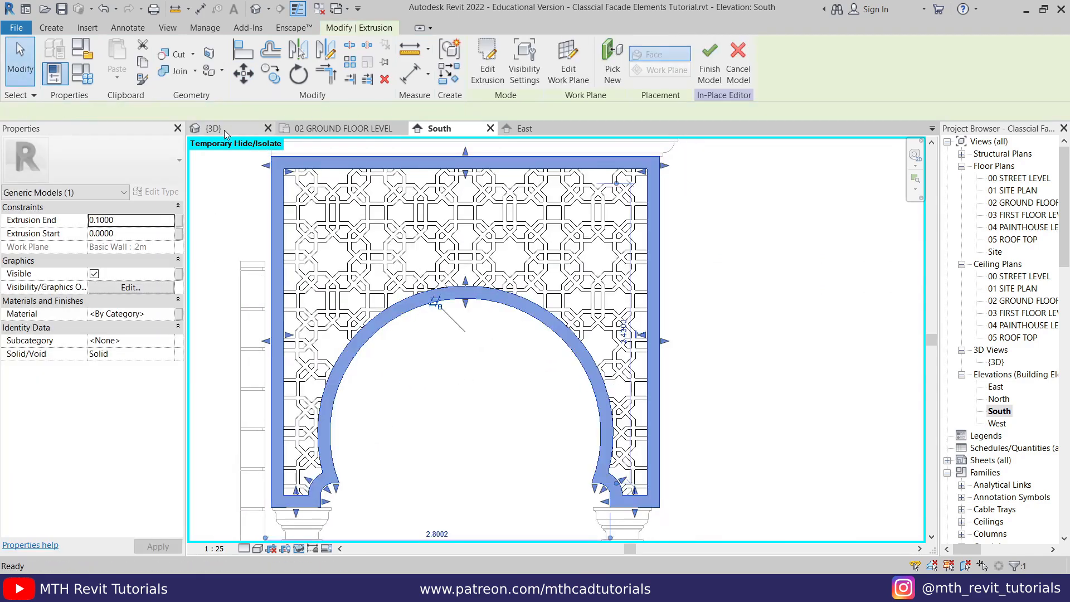
- In the 3D view, set the Extrusion End of the frame around the arched wall to 0.06
left_click(223, 131)
middle_click_drag(225, 139, 237, 307)
key("Escape")
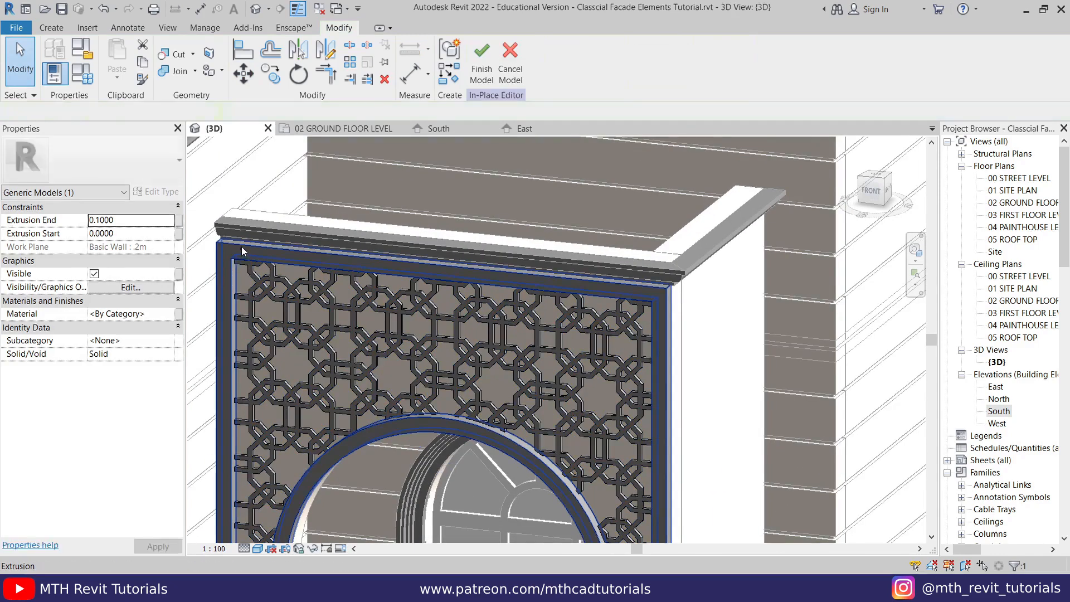
left_click(242, 245)
left_click(102, 219)
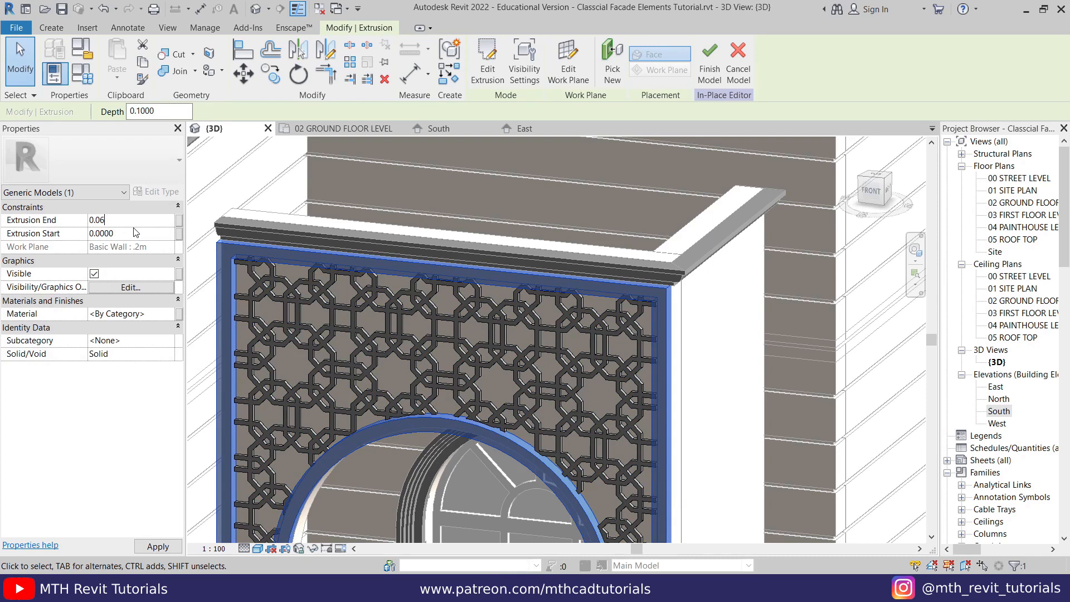
left_click(743, 349)
- Examine how the frame sits against the pattern, the cornice and the arch of the porch wall in 3D
scroll(738, 348, "up", 2)
scroll(726, 346, "down", 3)
middle_click_drag(432, 287, 400, 335, "shift")
scroll(398, 316, "down", 1)
scroll(400, 335, "up", 1)
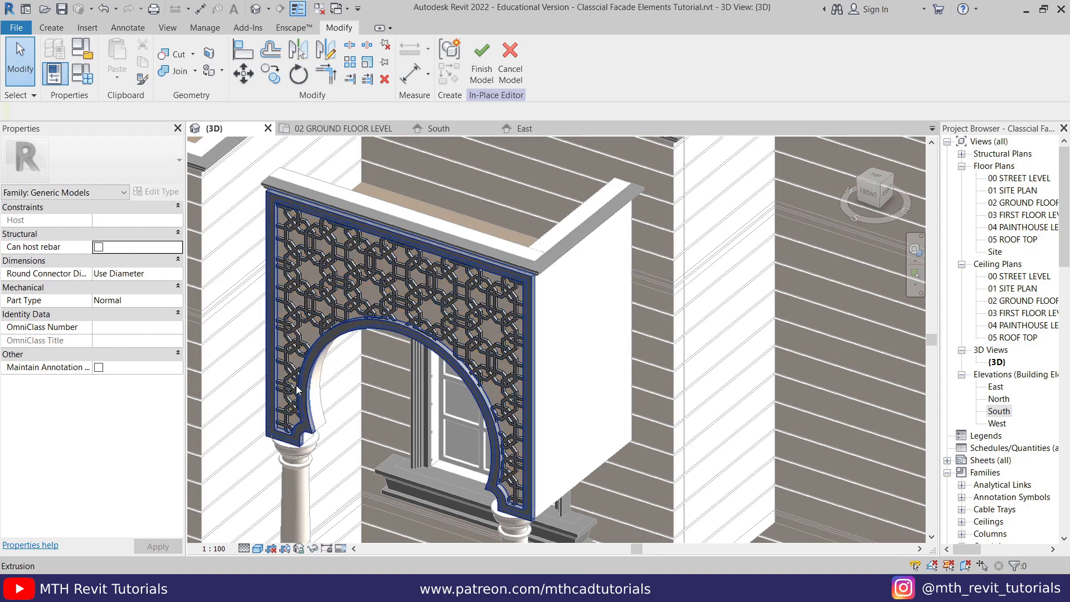
scroll(278, 223, "up", 2)
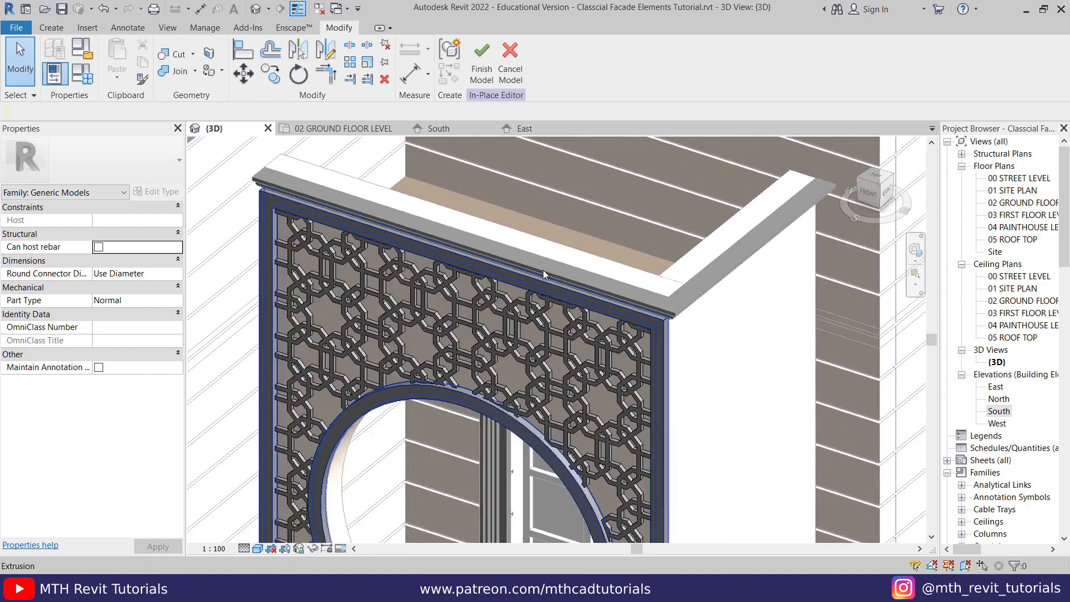
scroll(275, 192, "up", 2)
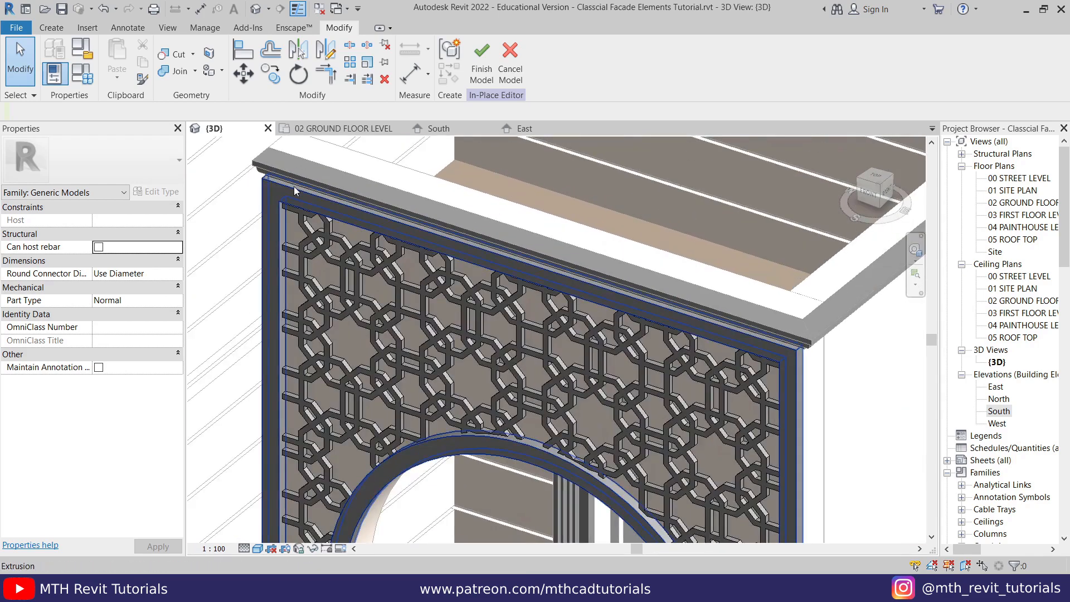
scroll(398, 194, "down", 3)
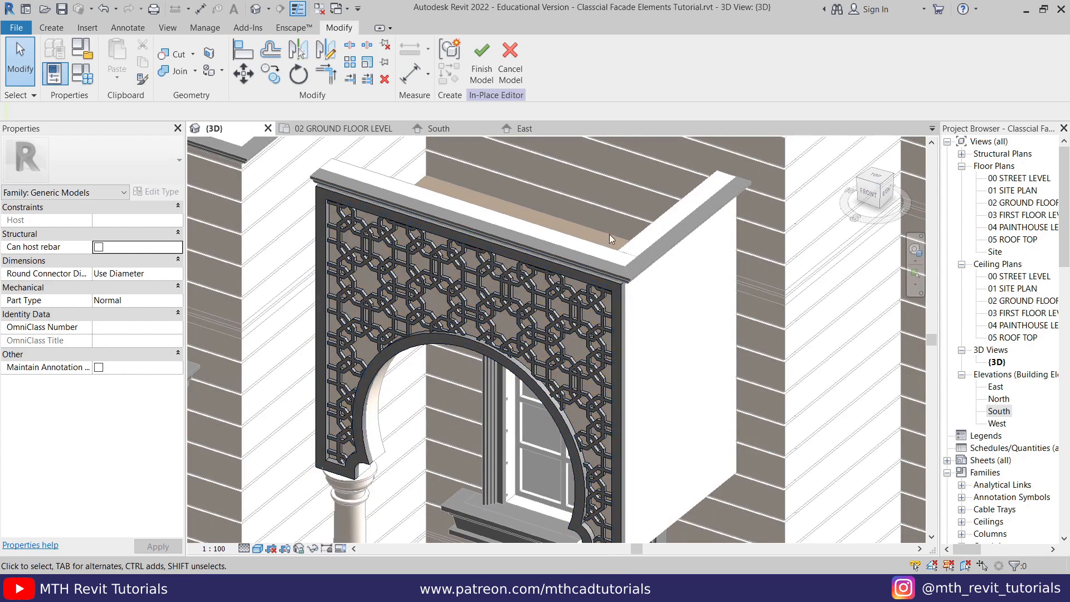
- Associate the material of both the frame and pattern extrusions with a new family type parameter named Pattern, and finish the in-place model
left_click_drag(720, 208, 494, 353)
left_click_drag(269, 491, 270, 489)
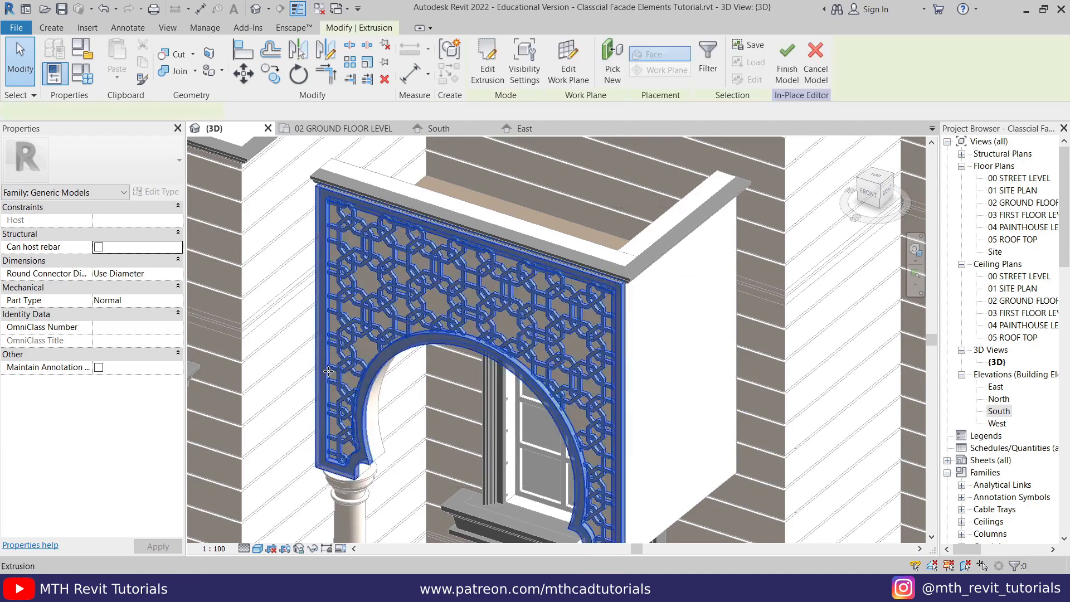
left_click(179, 315)
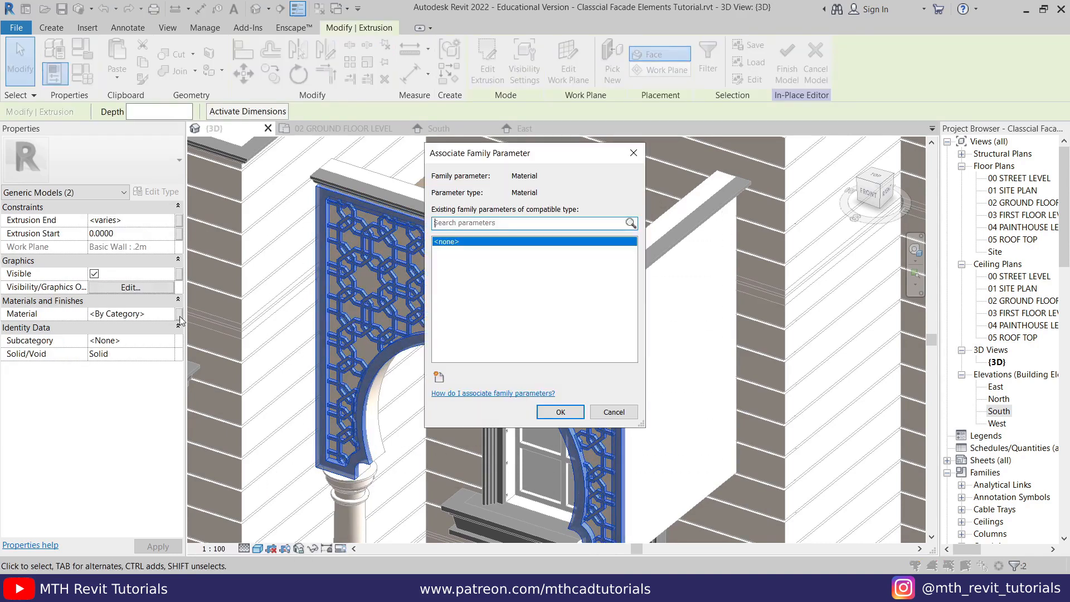
left_click(439, 377)
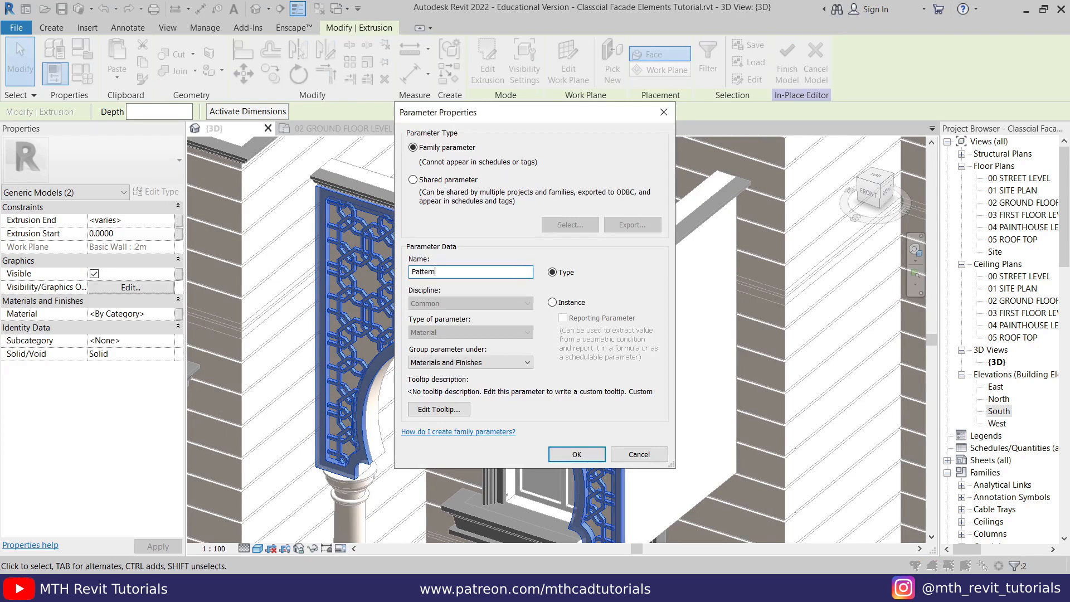
left_click(576, 454)
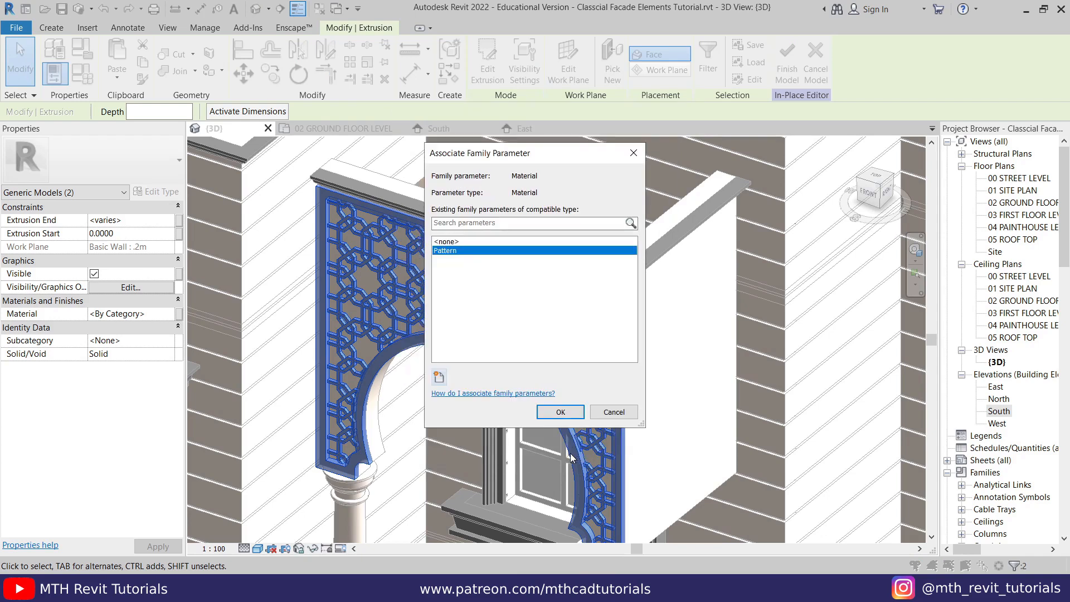
left_click(560, 413)
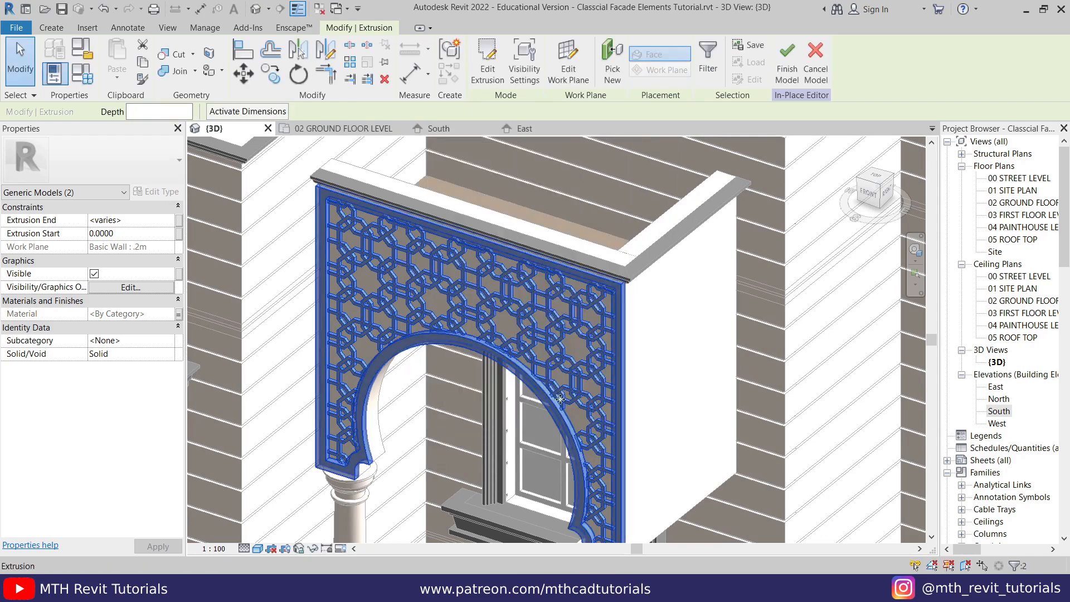
left_click(788, 77)
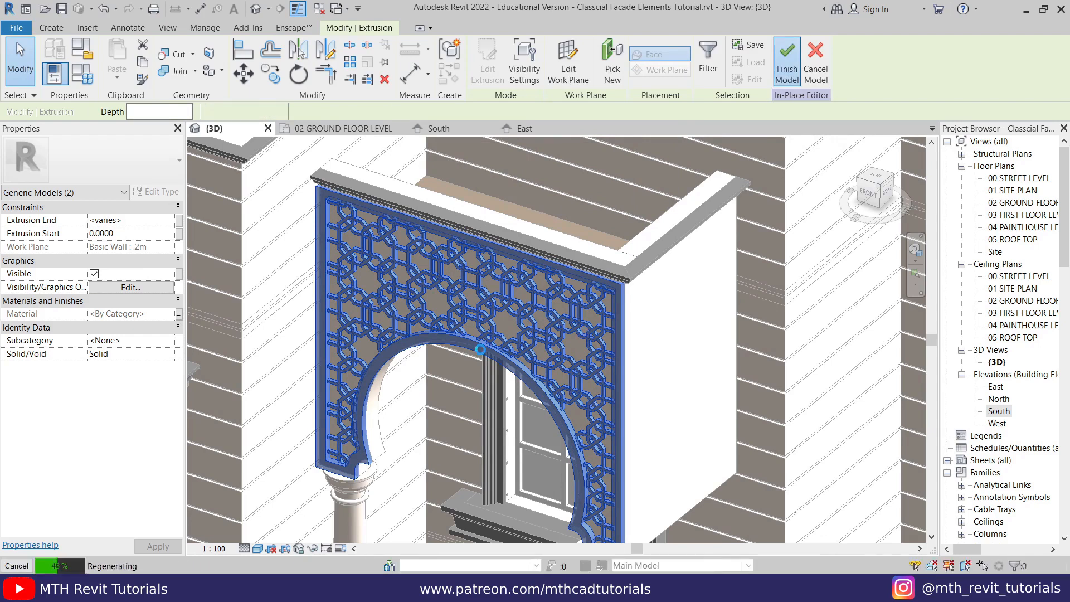
- Check the Pattern material parameter in the type properties of the arched wall's in-place model
left_click(504, 289)
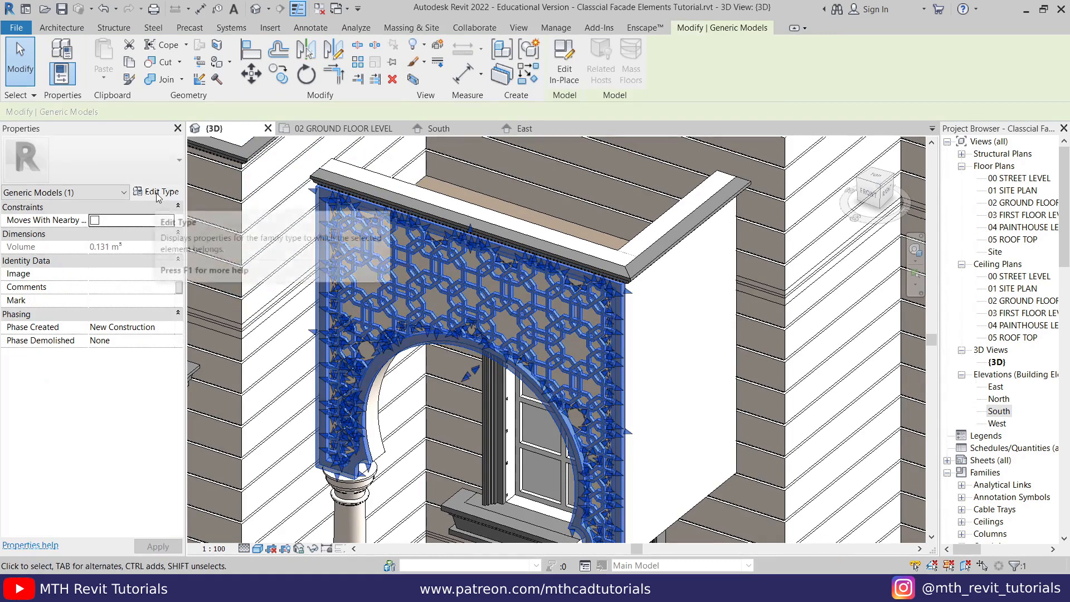
left_click(158, 193)
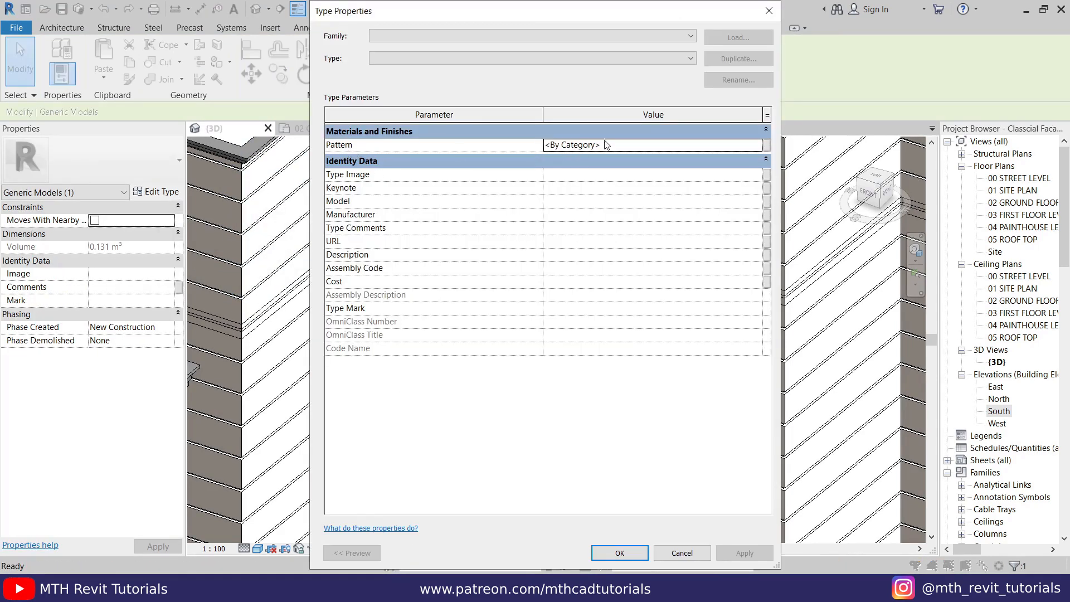
left_click(769, 10)
- Save the project
left_click(17, 42)
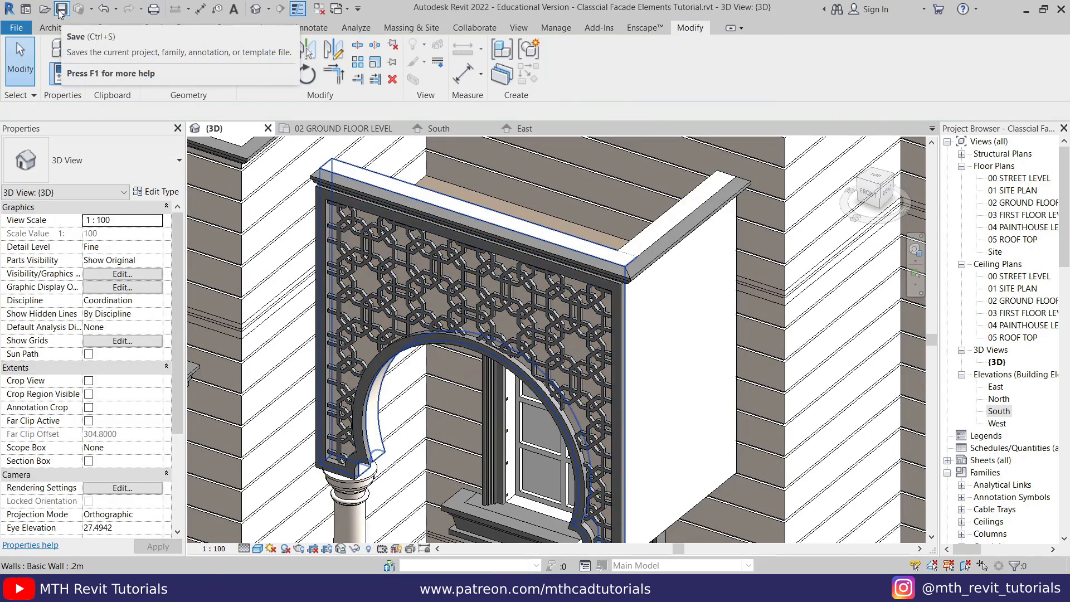
scroll(647, 338, "up", 2)
scroll(638, 325, "down", 3)
middle_click_drag(557, 312, 530, 268)
middle_click_drag(530, 267, 466, 298)
scroll(465, 298, "down", 1)
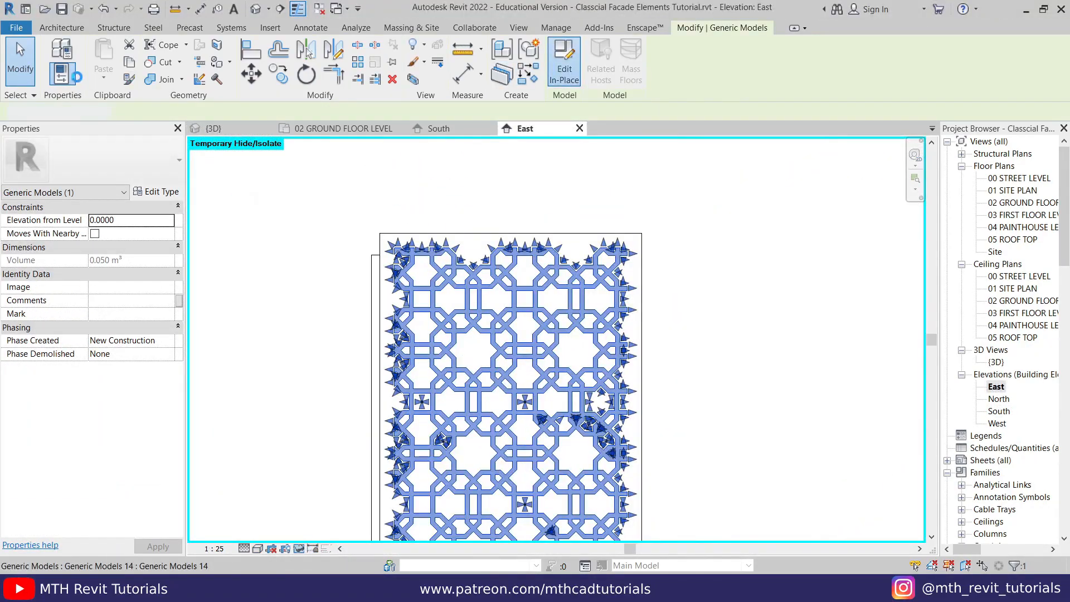
- Edit the side wall's pattern in place in the East elevation and start a new extrusion, picking the wall face as its work plane
left_click(564, 63)
left_click(119, 60)
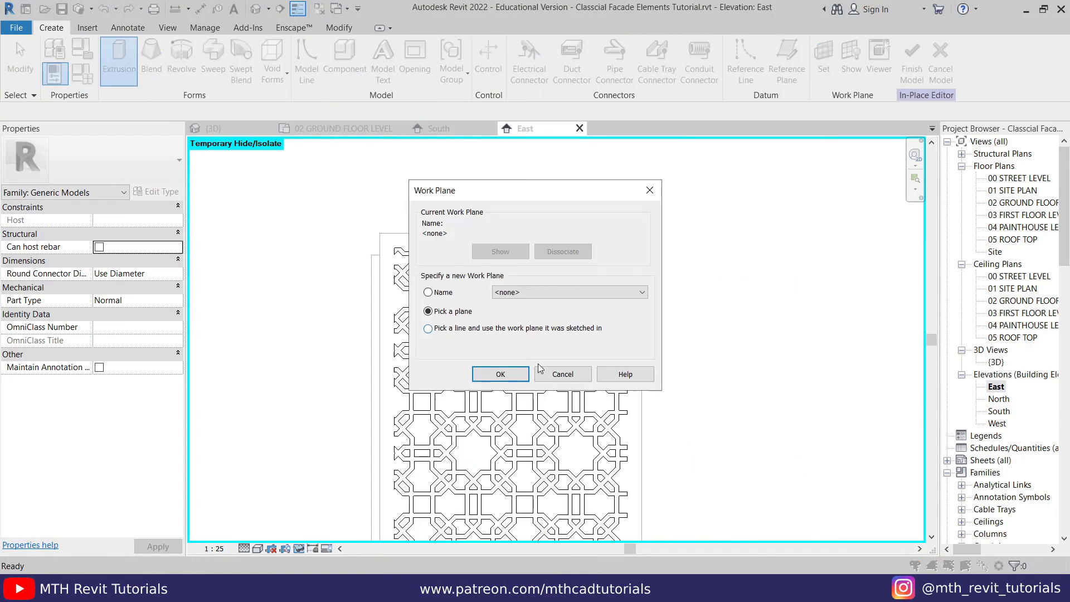
left_click(494, 373)
left_click(832, 67)
left_click(495, 371)
left_click(439, 234)
- Sketch a rectangle along the side wall's outline and a second one offset 0.1000 inward to form the frame
middle_click_drag(577, 384, 524, 189)
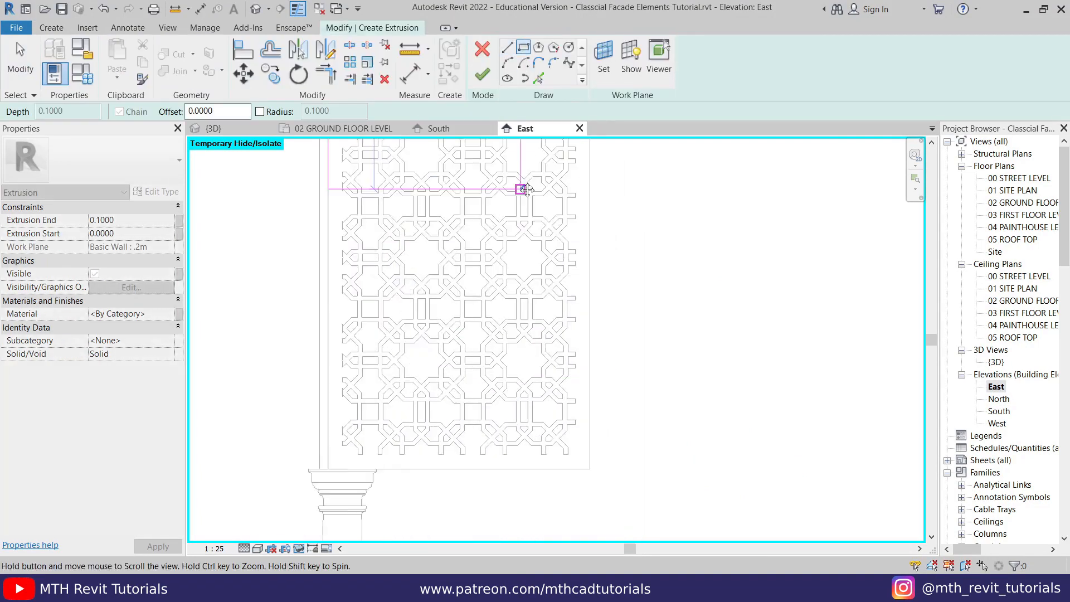
double_click(206, 111)
type("0.1")
left_click(325, 465)
middle_click_drag(471, 252, 441, 440)
key("space")
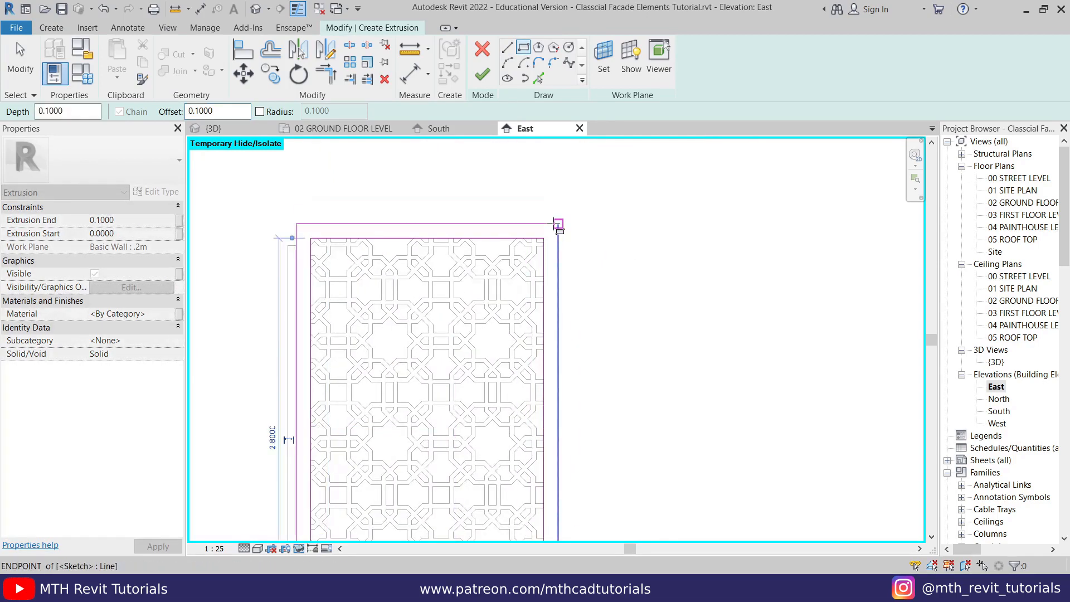
left_click(558, 224)
- Finish the side frame's extrusion, link the frame and pattern materials to a family parameter, and finish the in-place model
left_click(484, 74)
left_click(425, 205)
scroll(425, 204, "down", 4)
left_click_drag(329, 181, 601, 494)
left_click(787, 63)
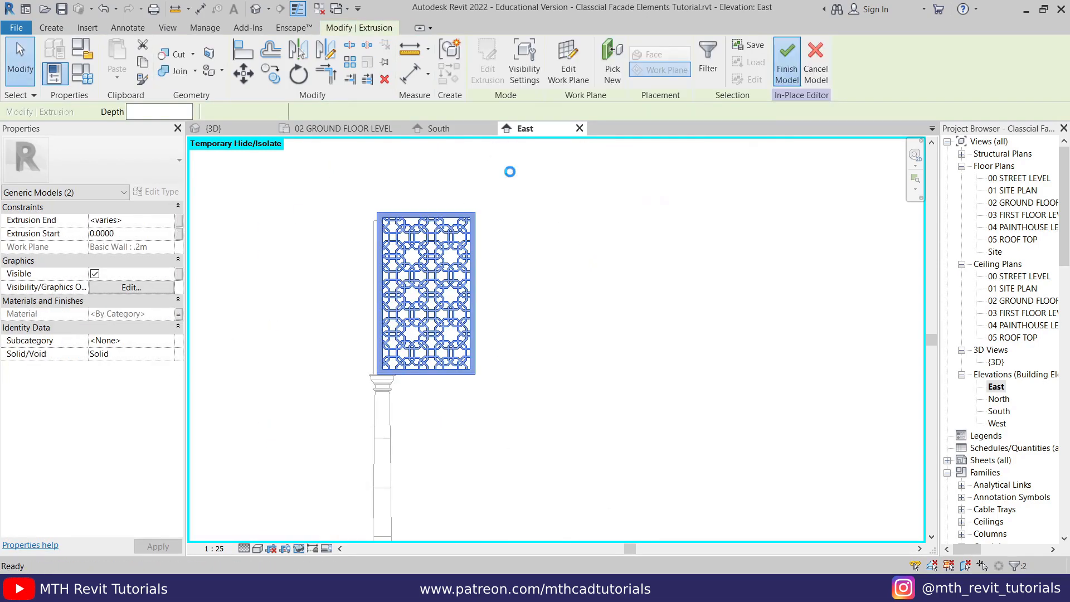
left_click(248, 132)
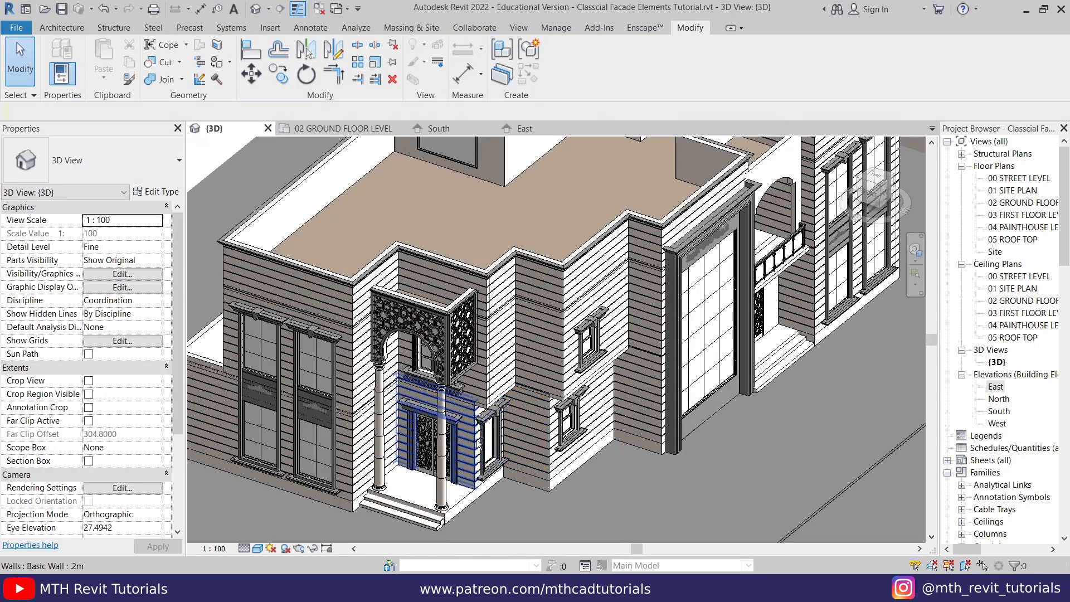
scroll(545, 409, "down", 5)
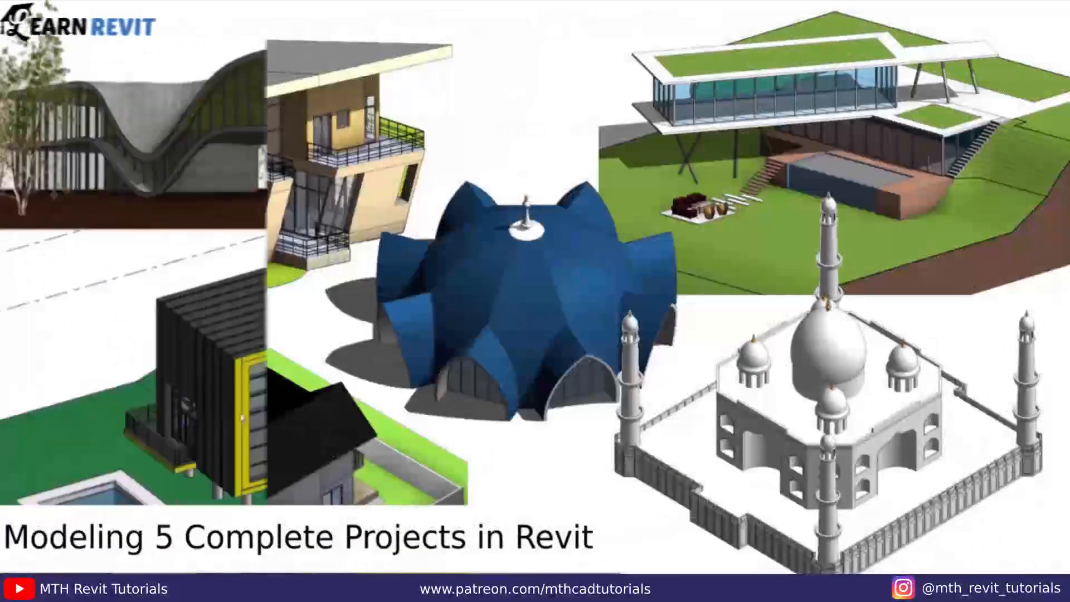